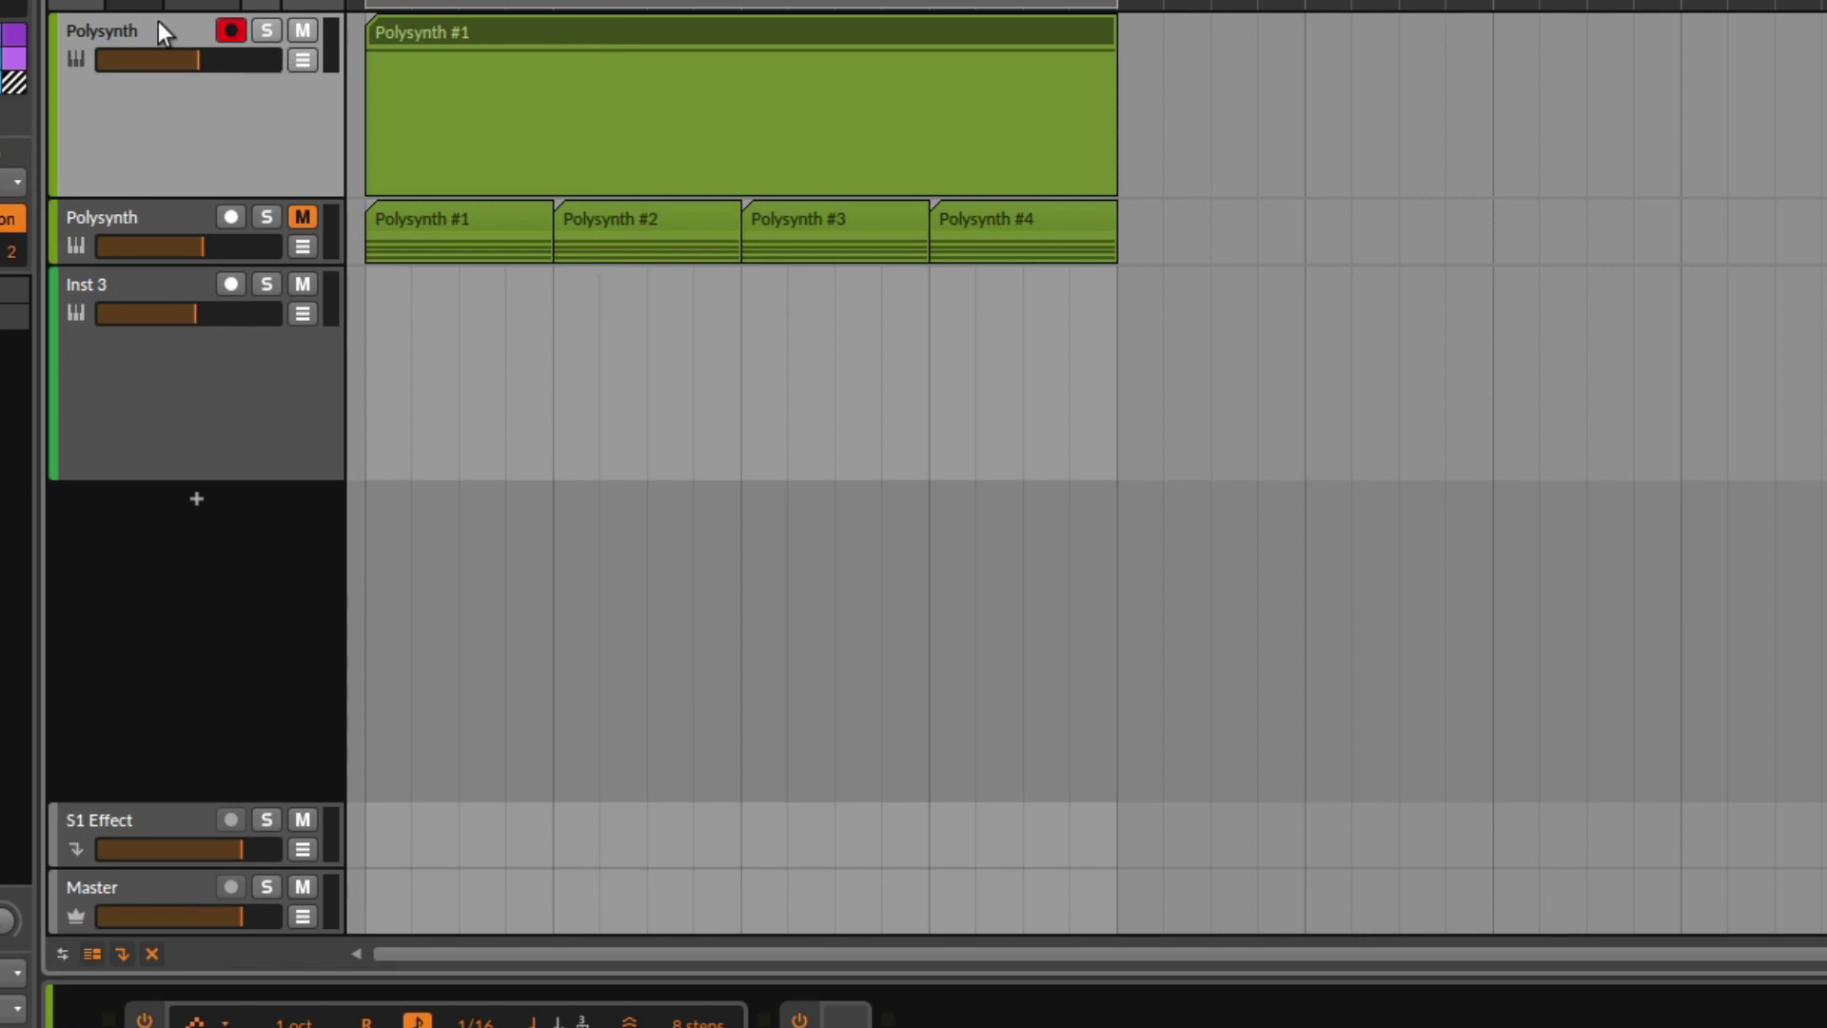
# - Open the upper track's Polysynth #1 clip to examine its note, and audition it with the Arpeggiator off
pyautogui.doubleClick(493, 37)
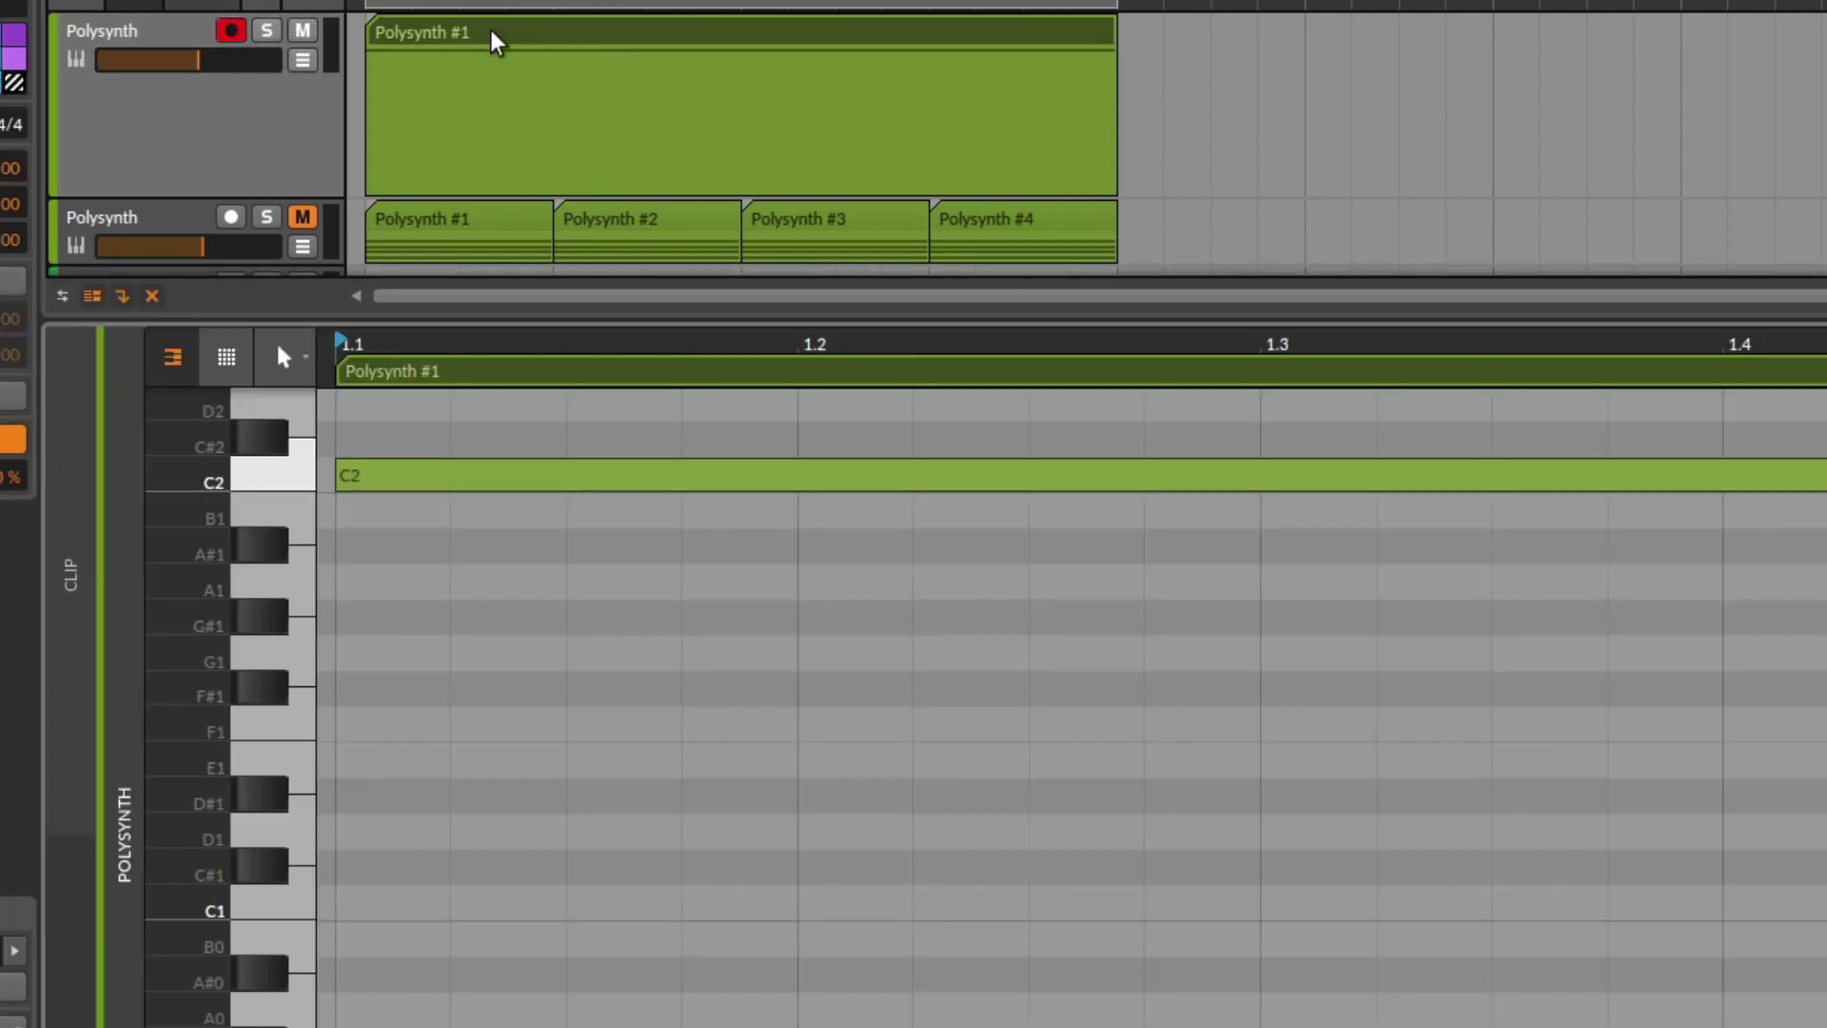
pyautogui.scroll(4, 450, 620)
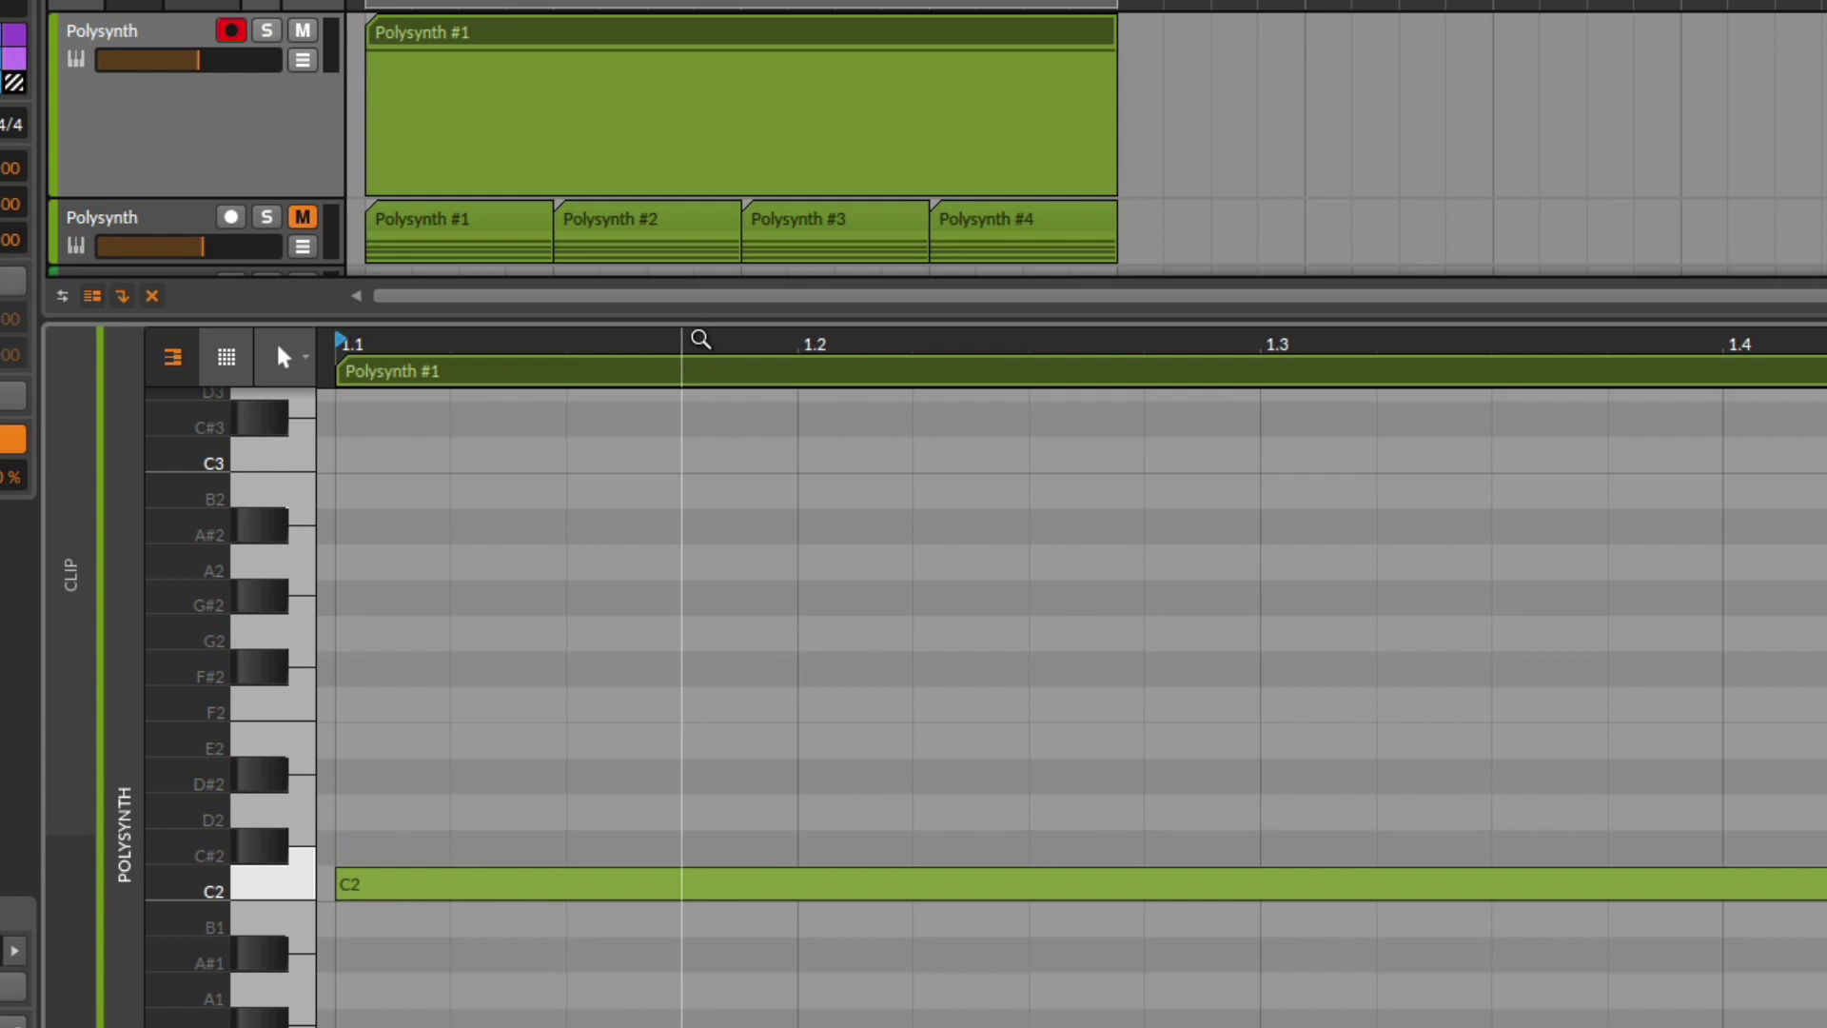
pyautogui.moveTo(697, 339); pyautogui.dragTo(1083, 264)
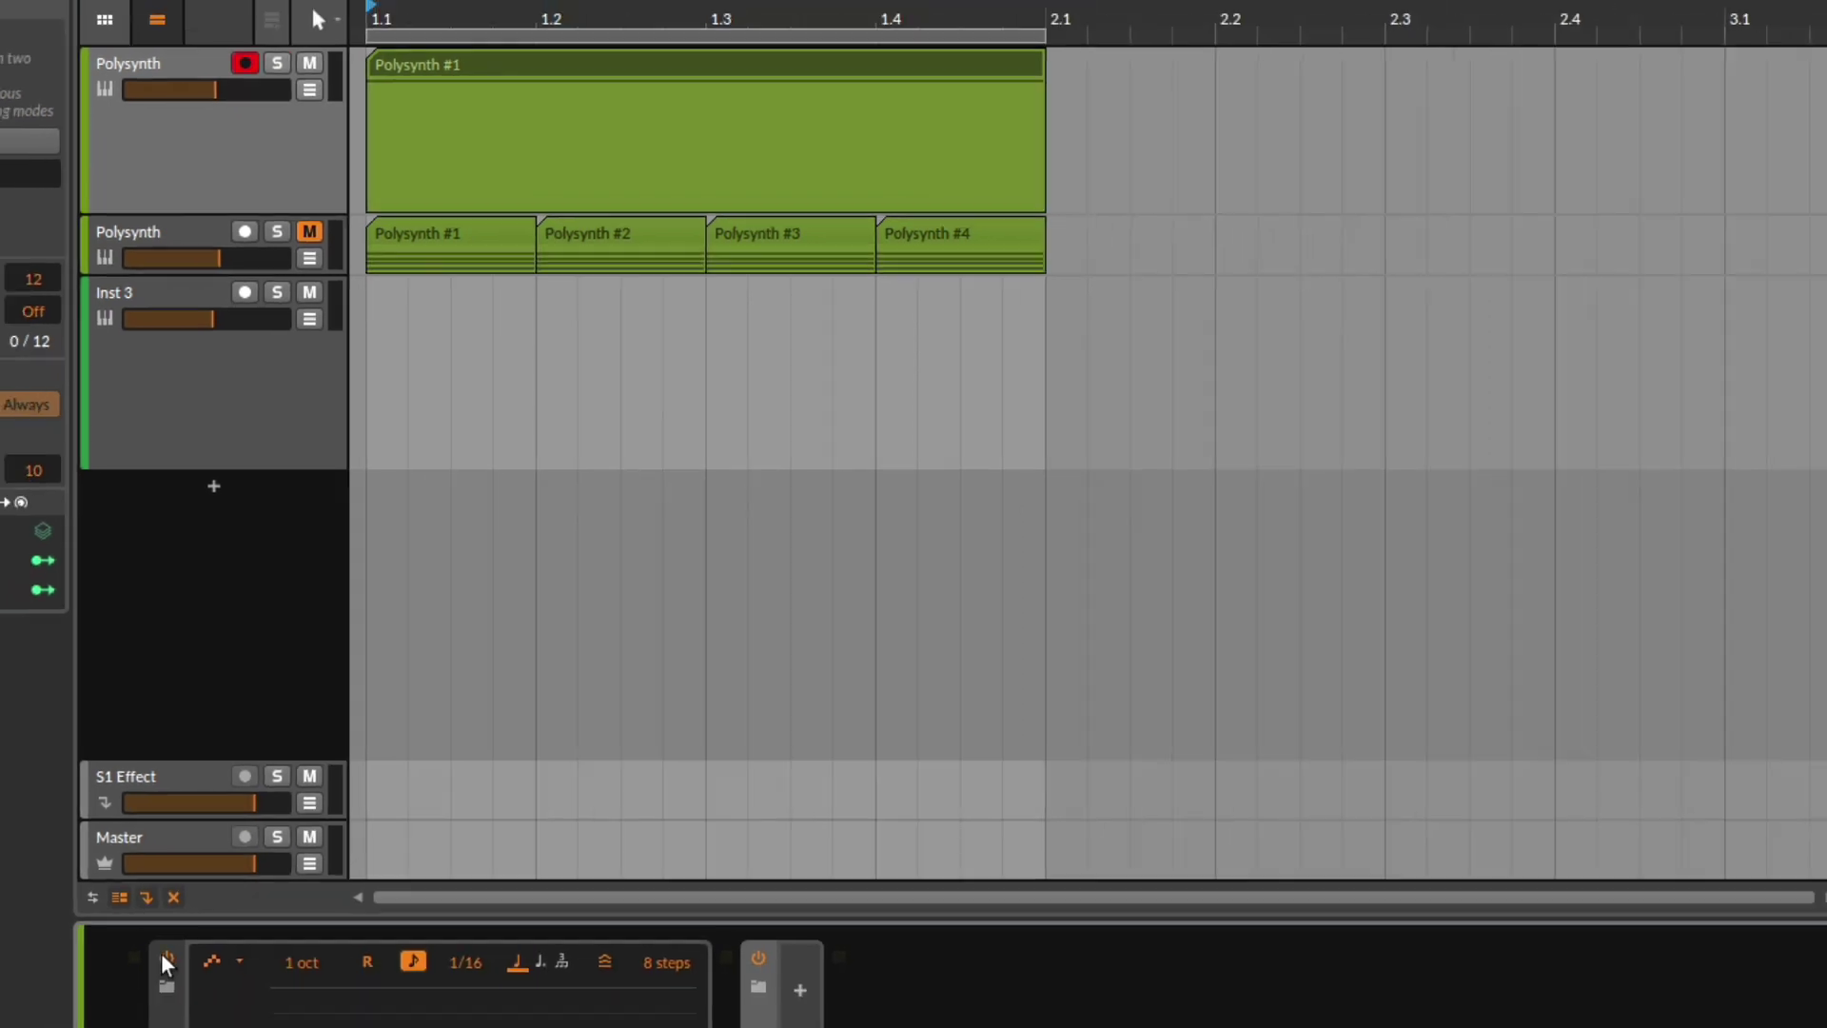
pyautogui.press('space')
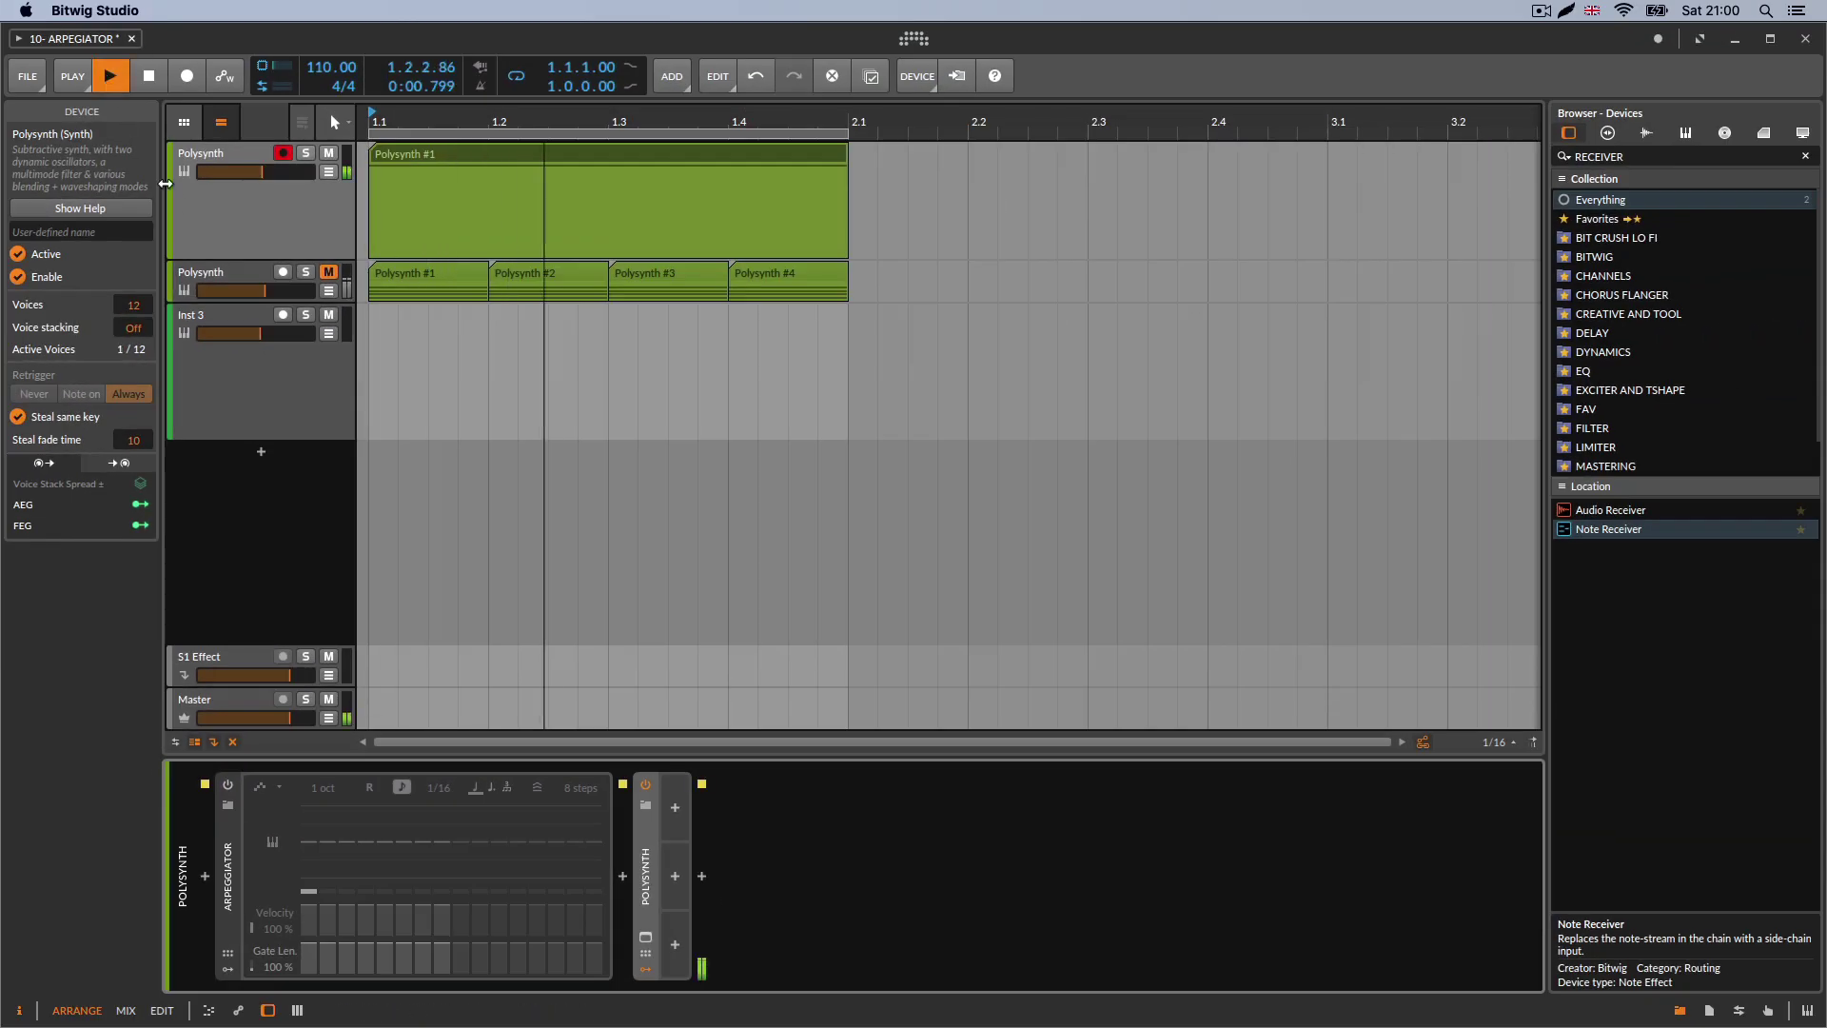
pyautogui.click(157, 80)
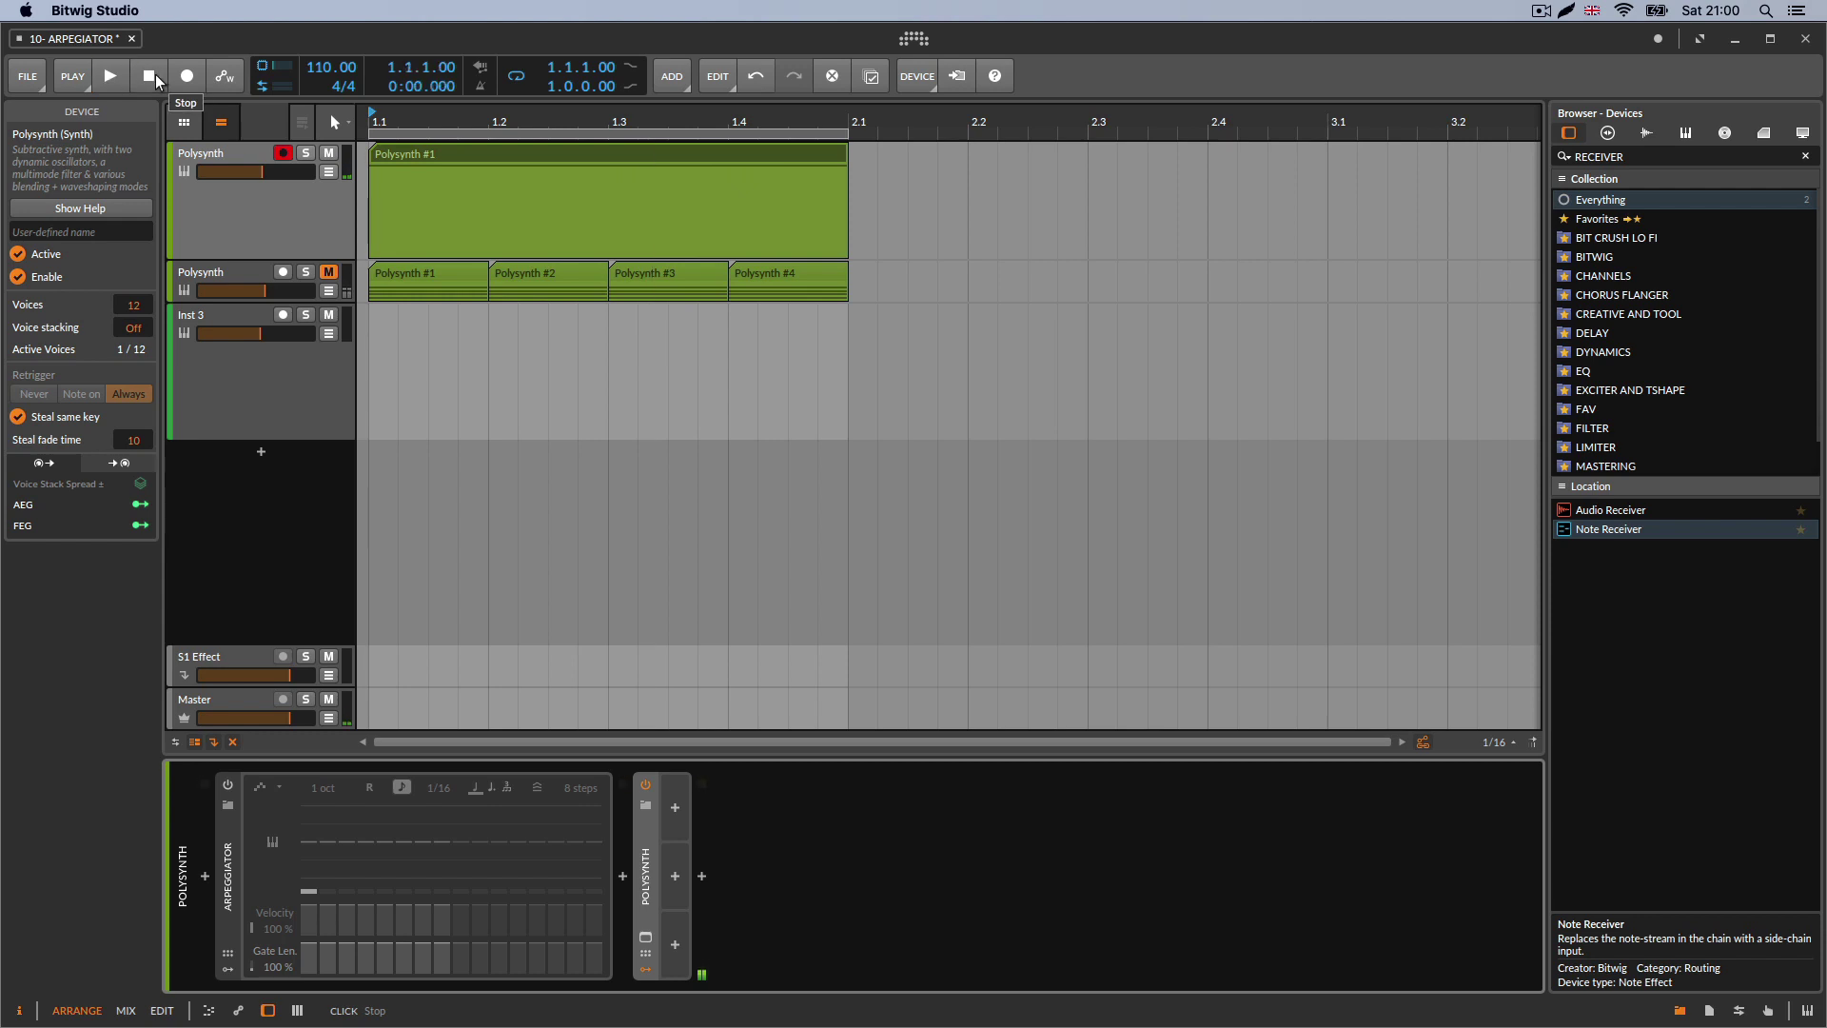
# - Enable the Arpeggiator on the upper Polysynth track and audition the clip through it
pyautogui.click(227, 786)
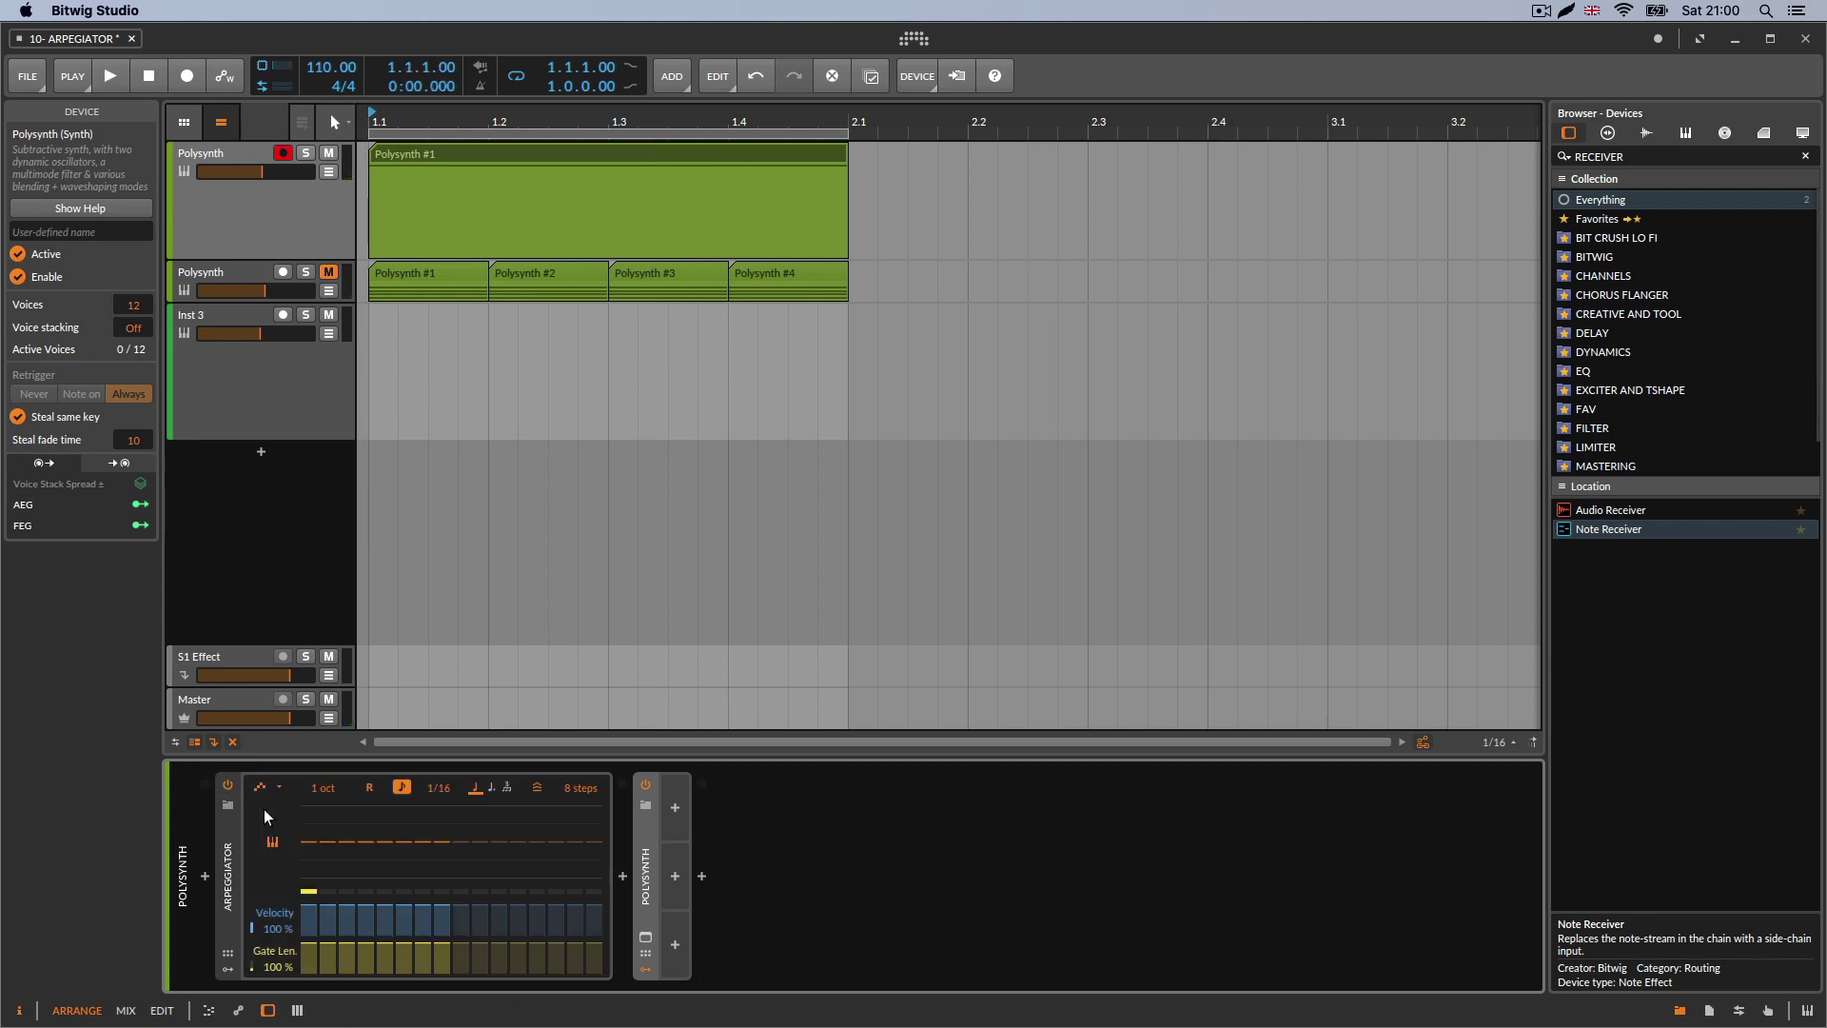
pyautogui.doubleClick(441, 162)
pyautogui.press('d')
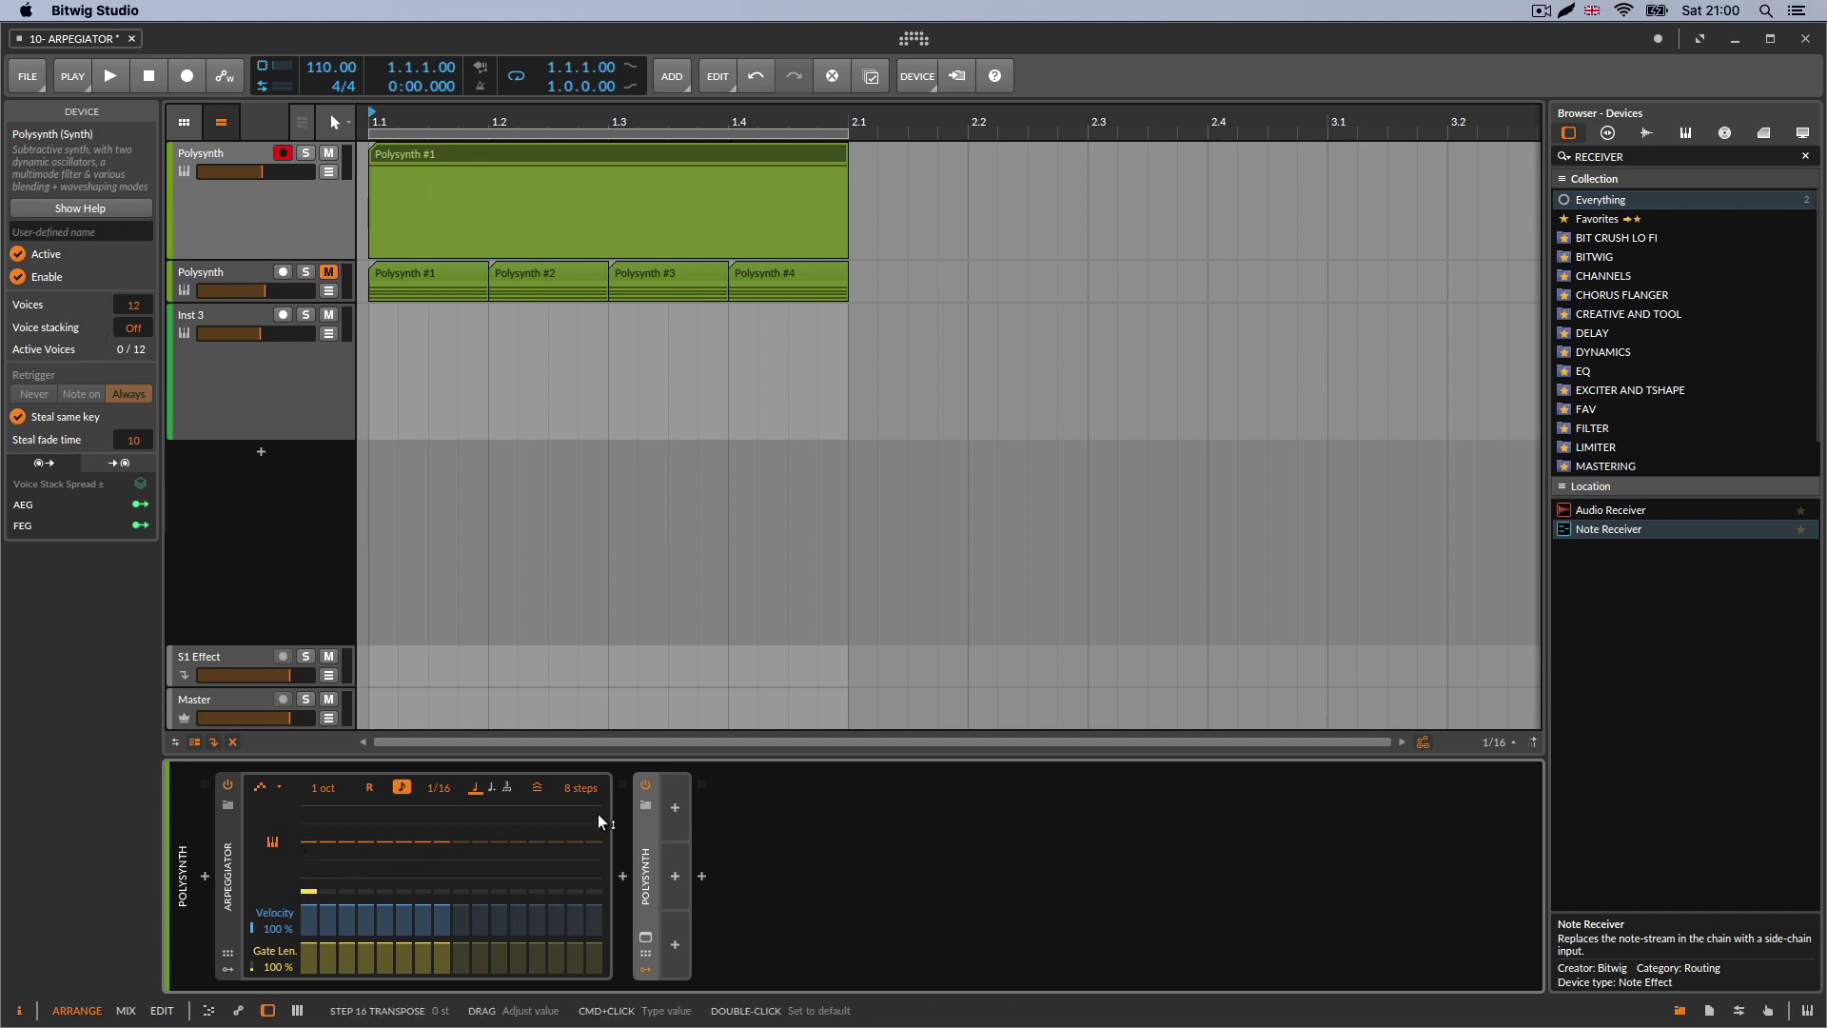
pyautogui.click(113, 76)
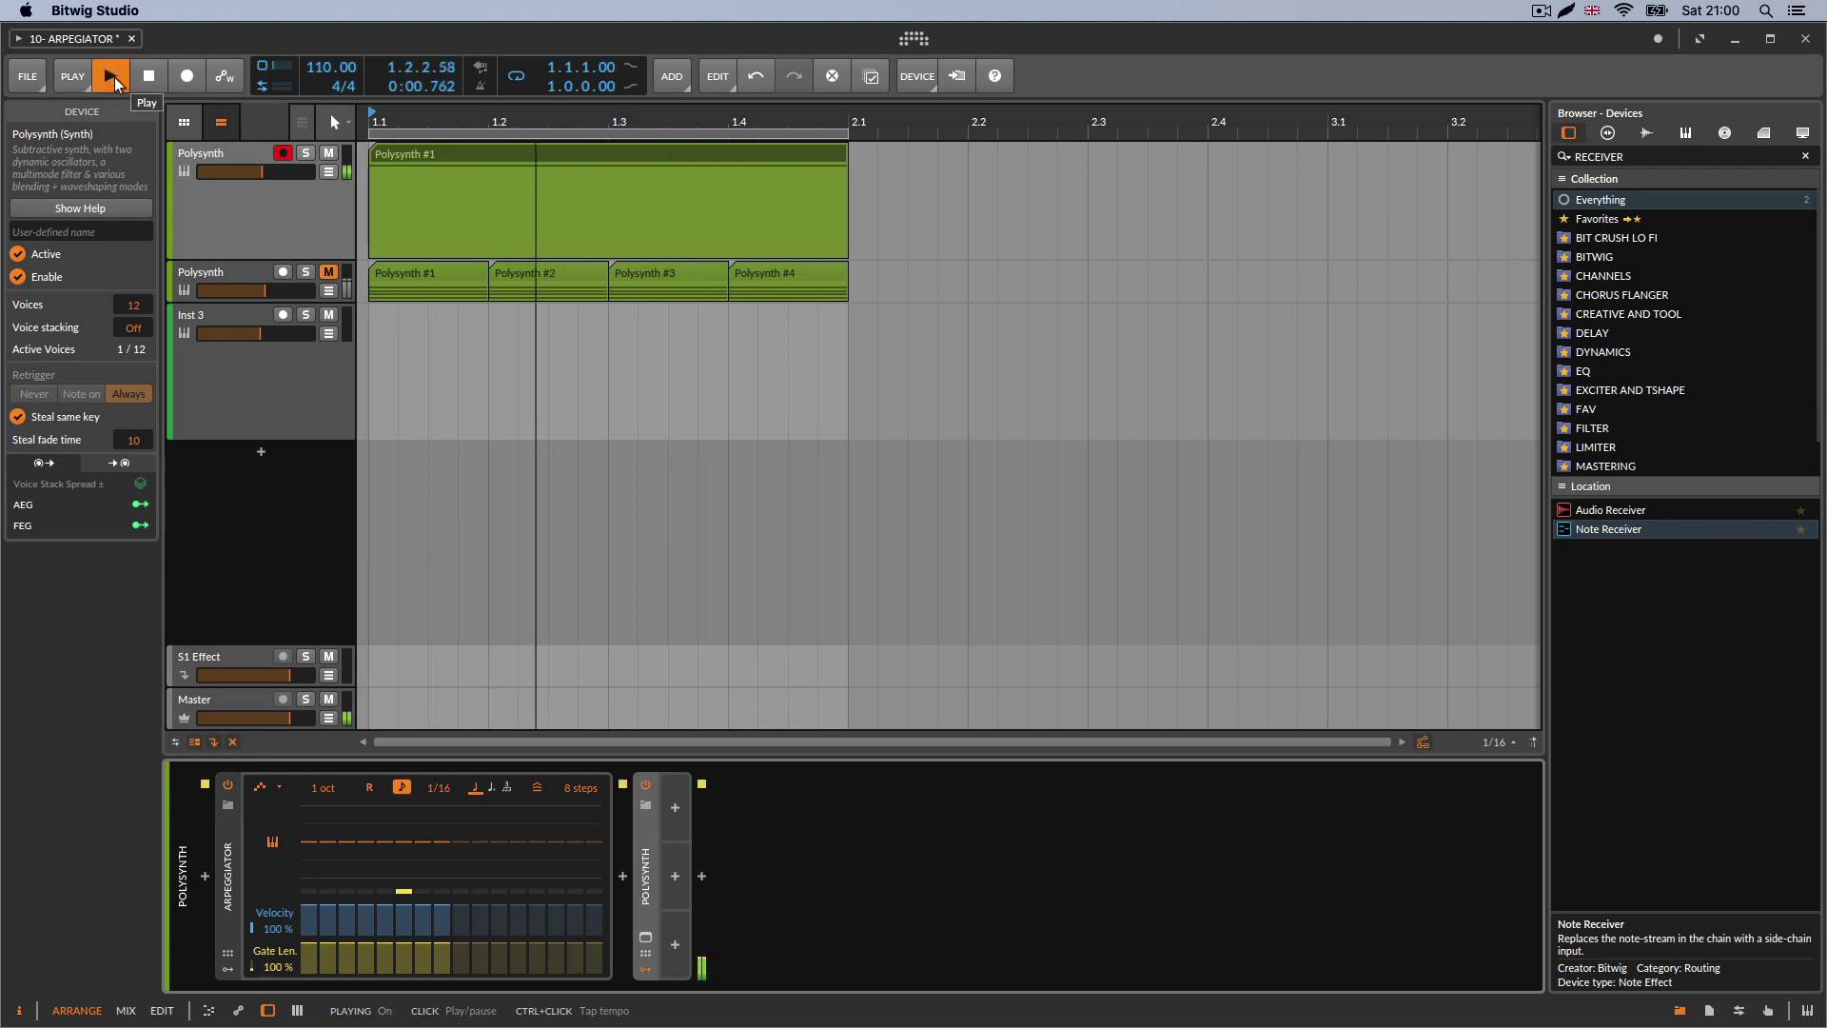
pyautogui.click(112, 79)
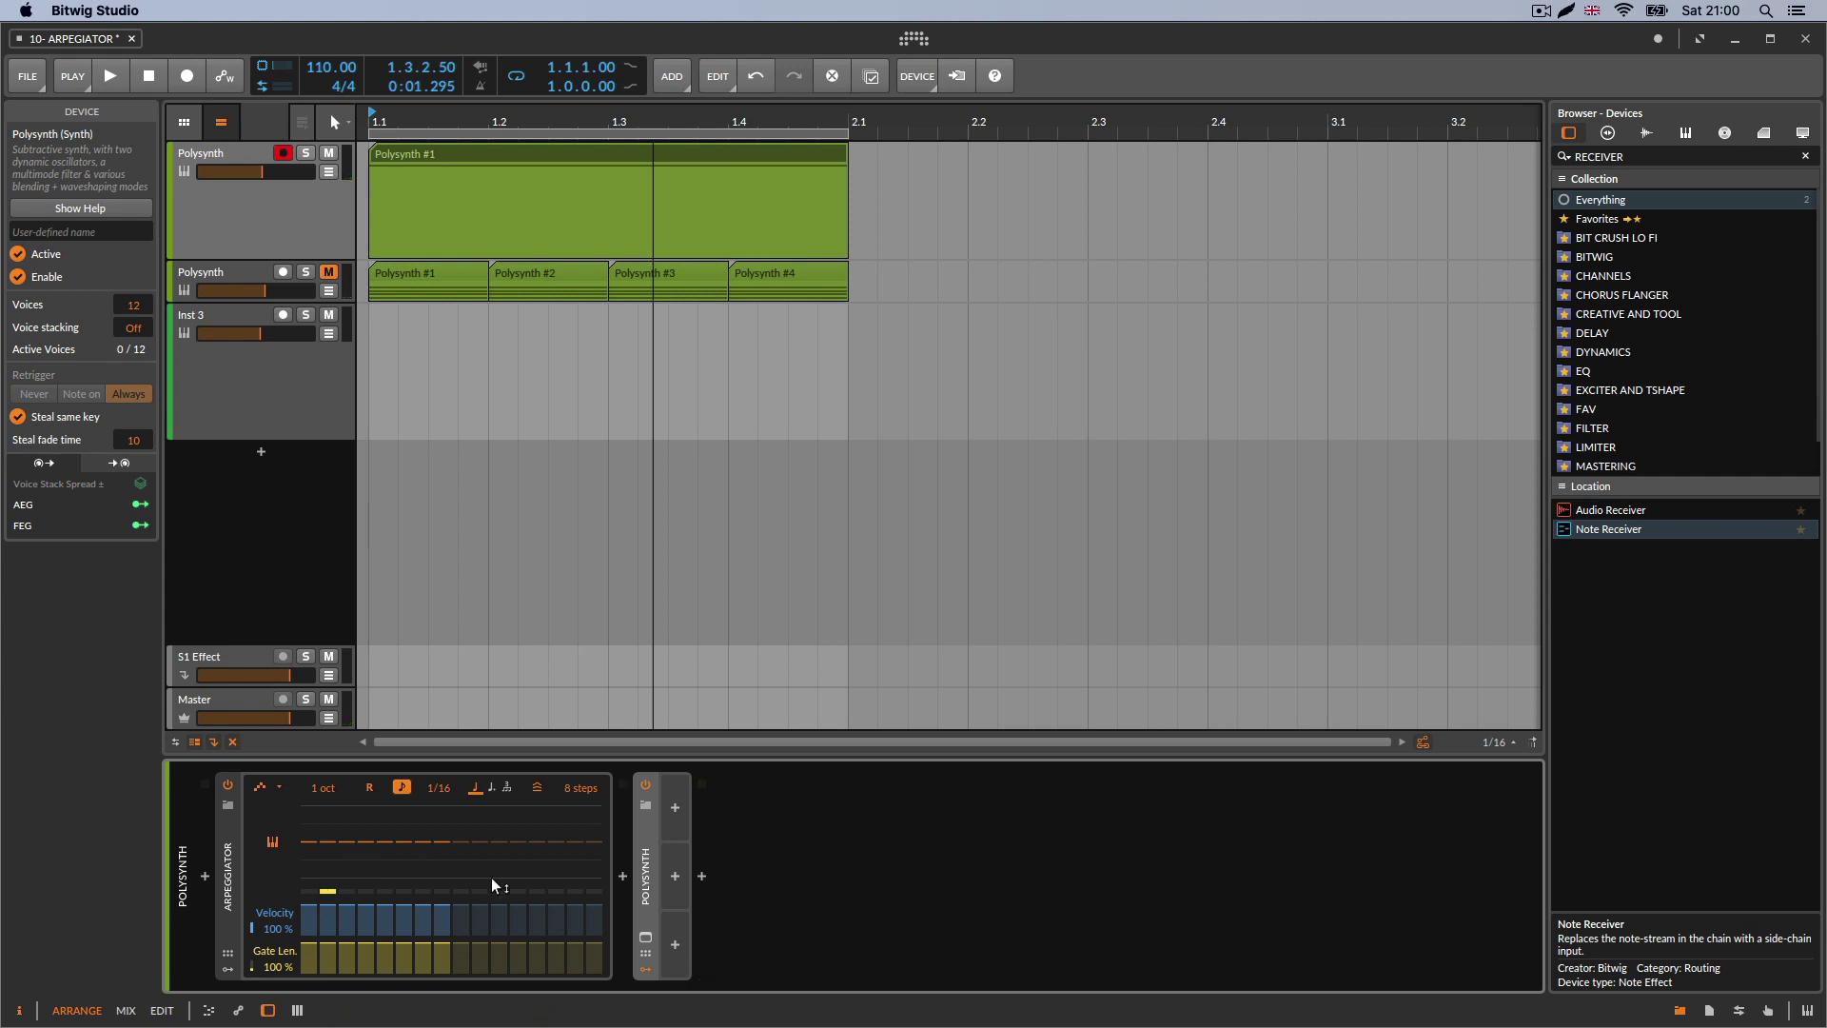
# - Try an Arpeggiator step count of 16 during playback and return it to 8 steps
pyautogui.press('space')
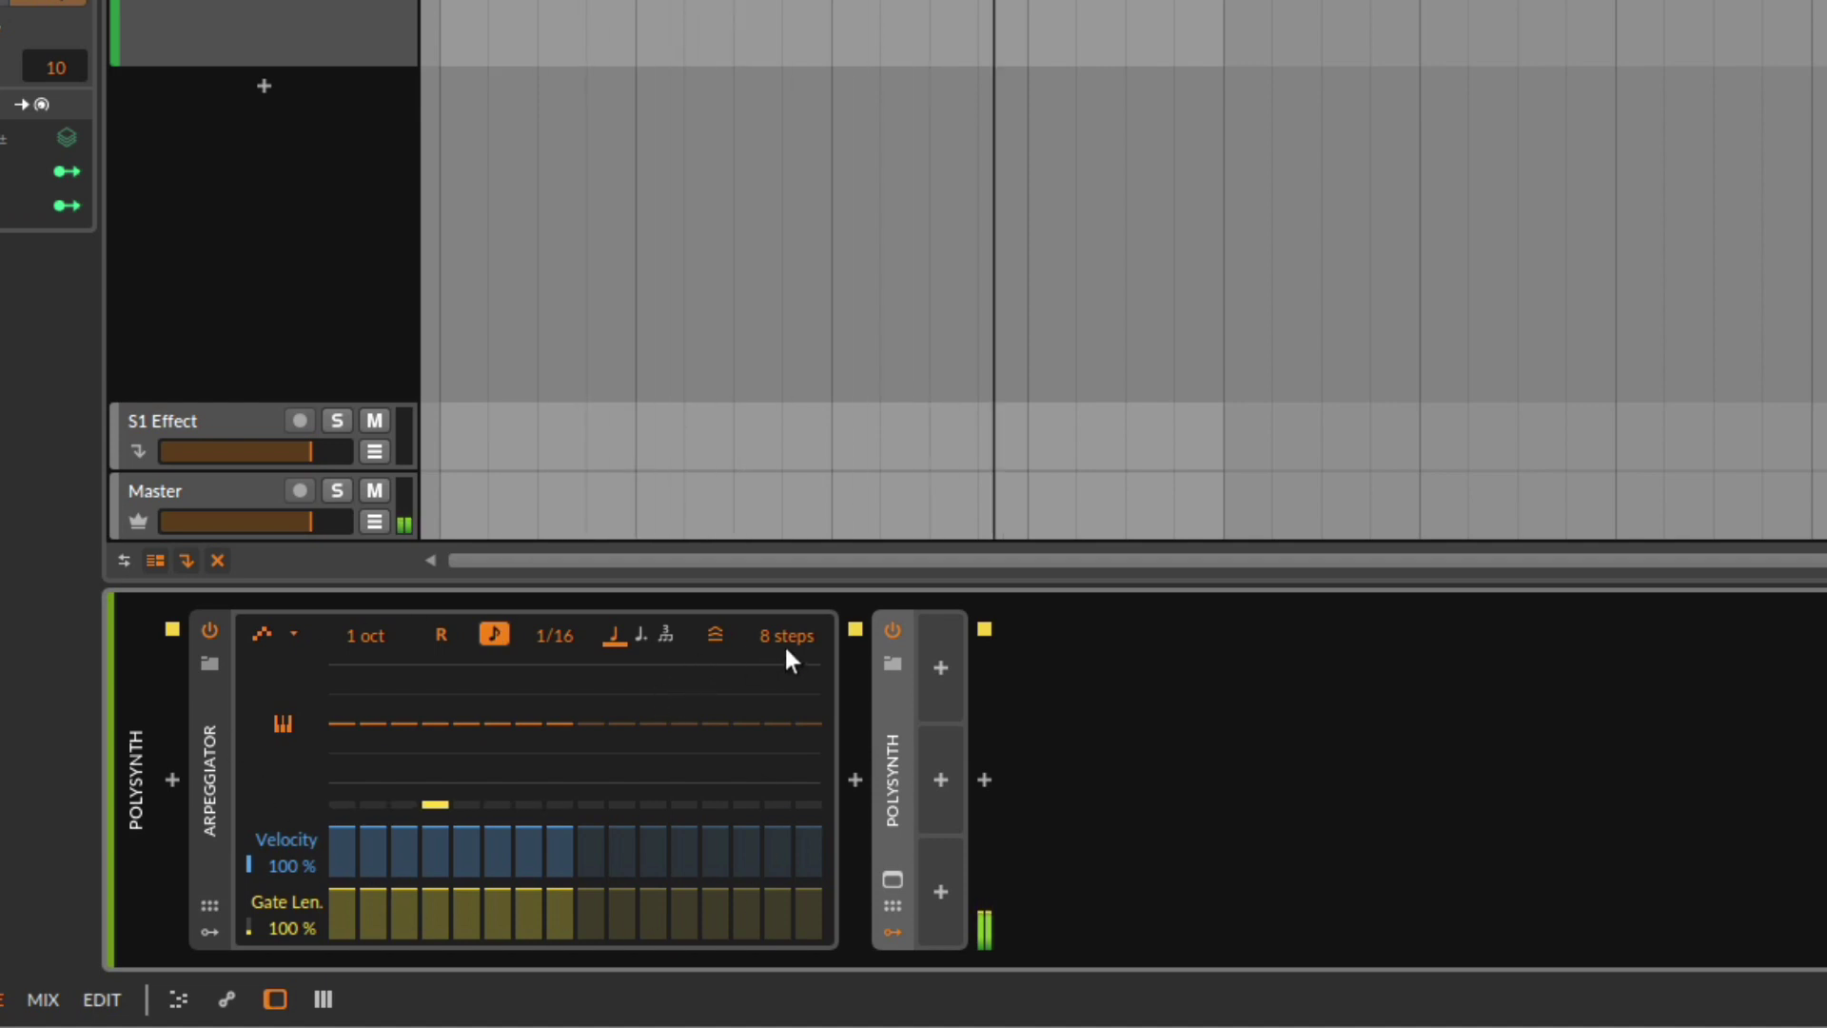
pyautogui.moveTo(767, 636); pyautogui.dragTo(767, 600)
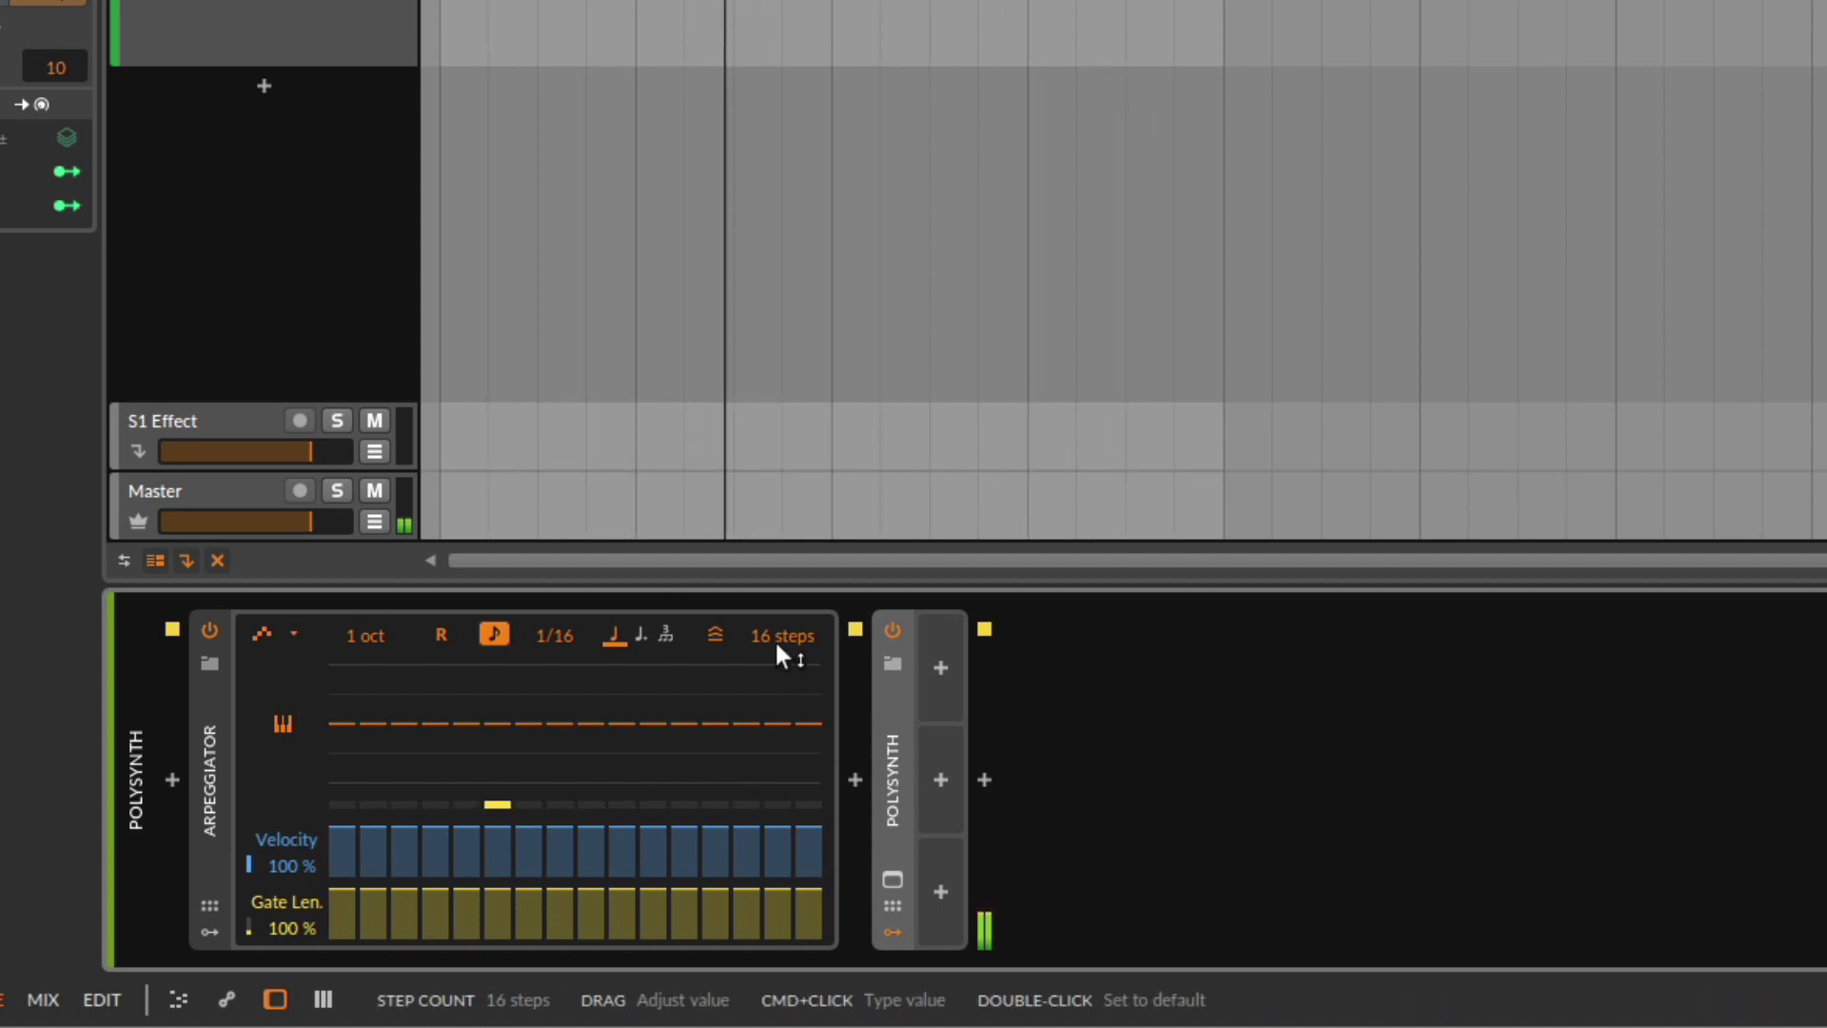
pyautogui.moveTo(783, 636); pyautogui.dragTo(782, 696)
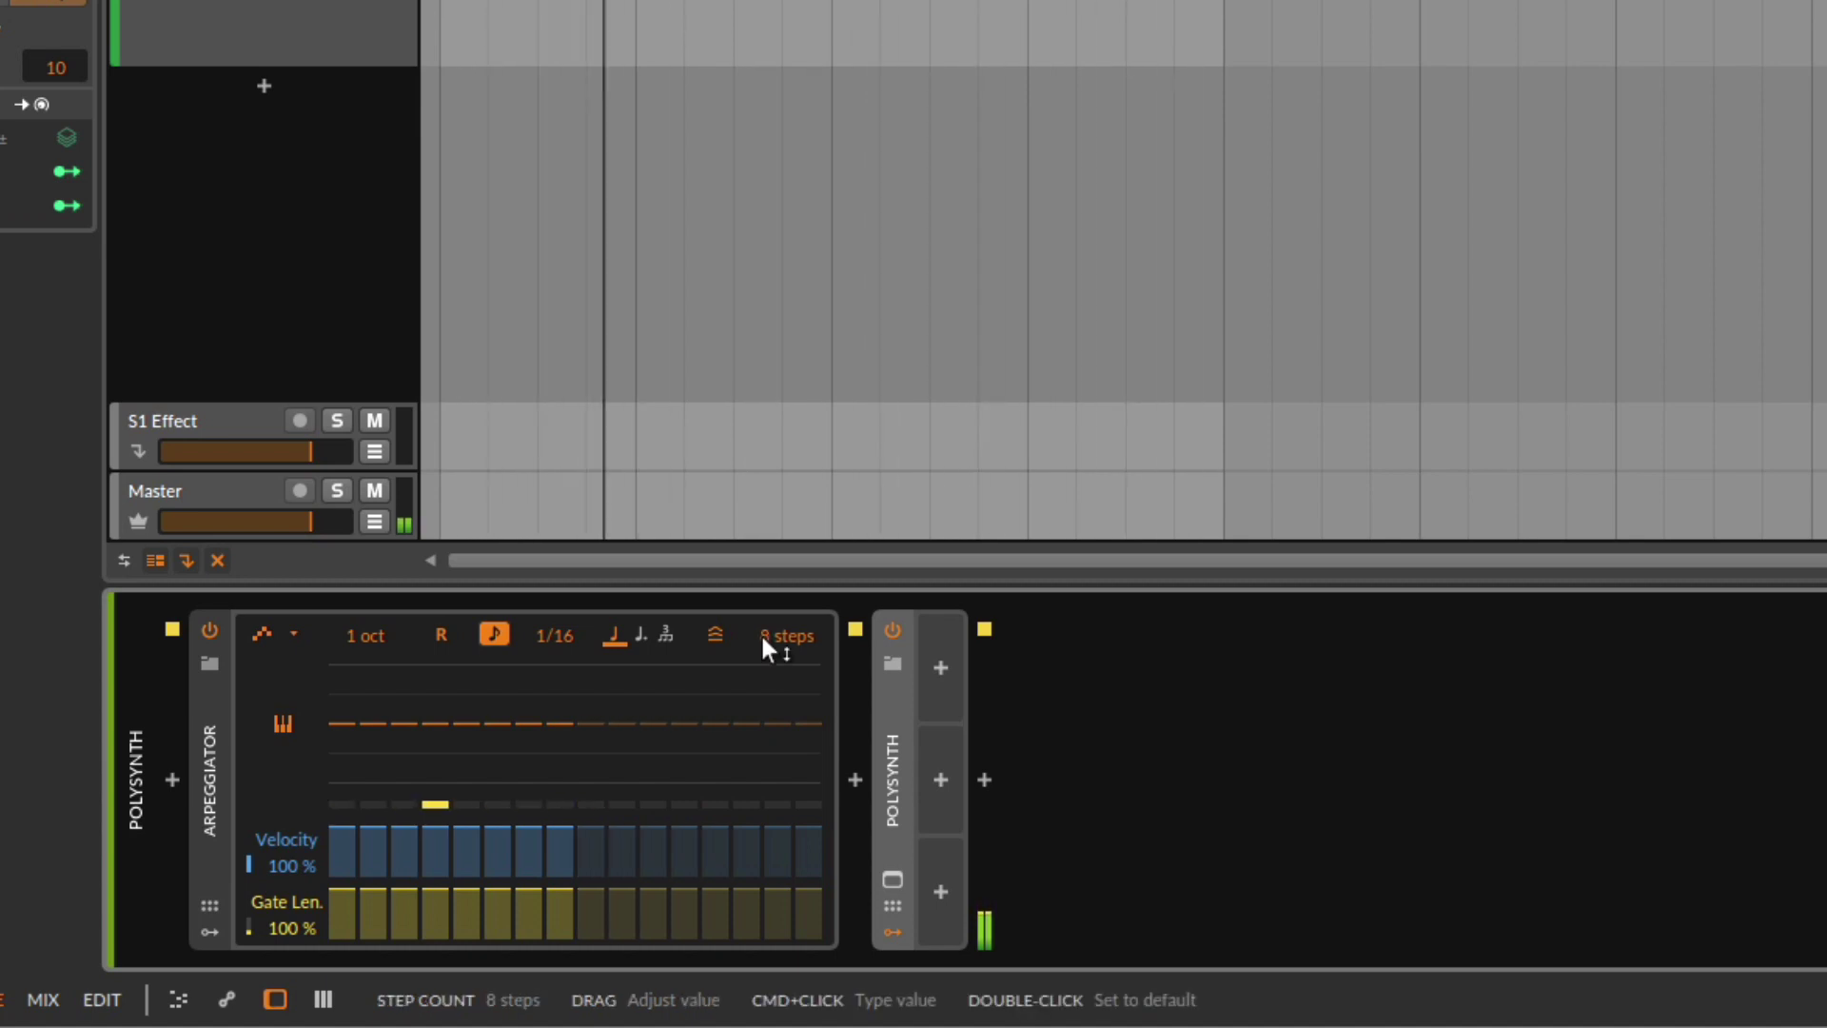
pyautogui.press('space')
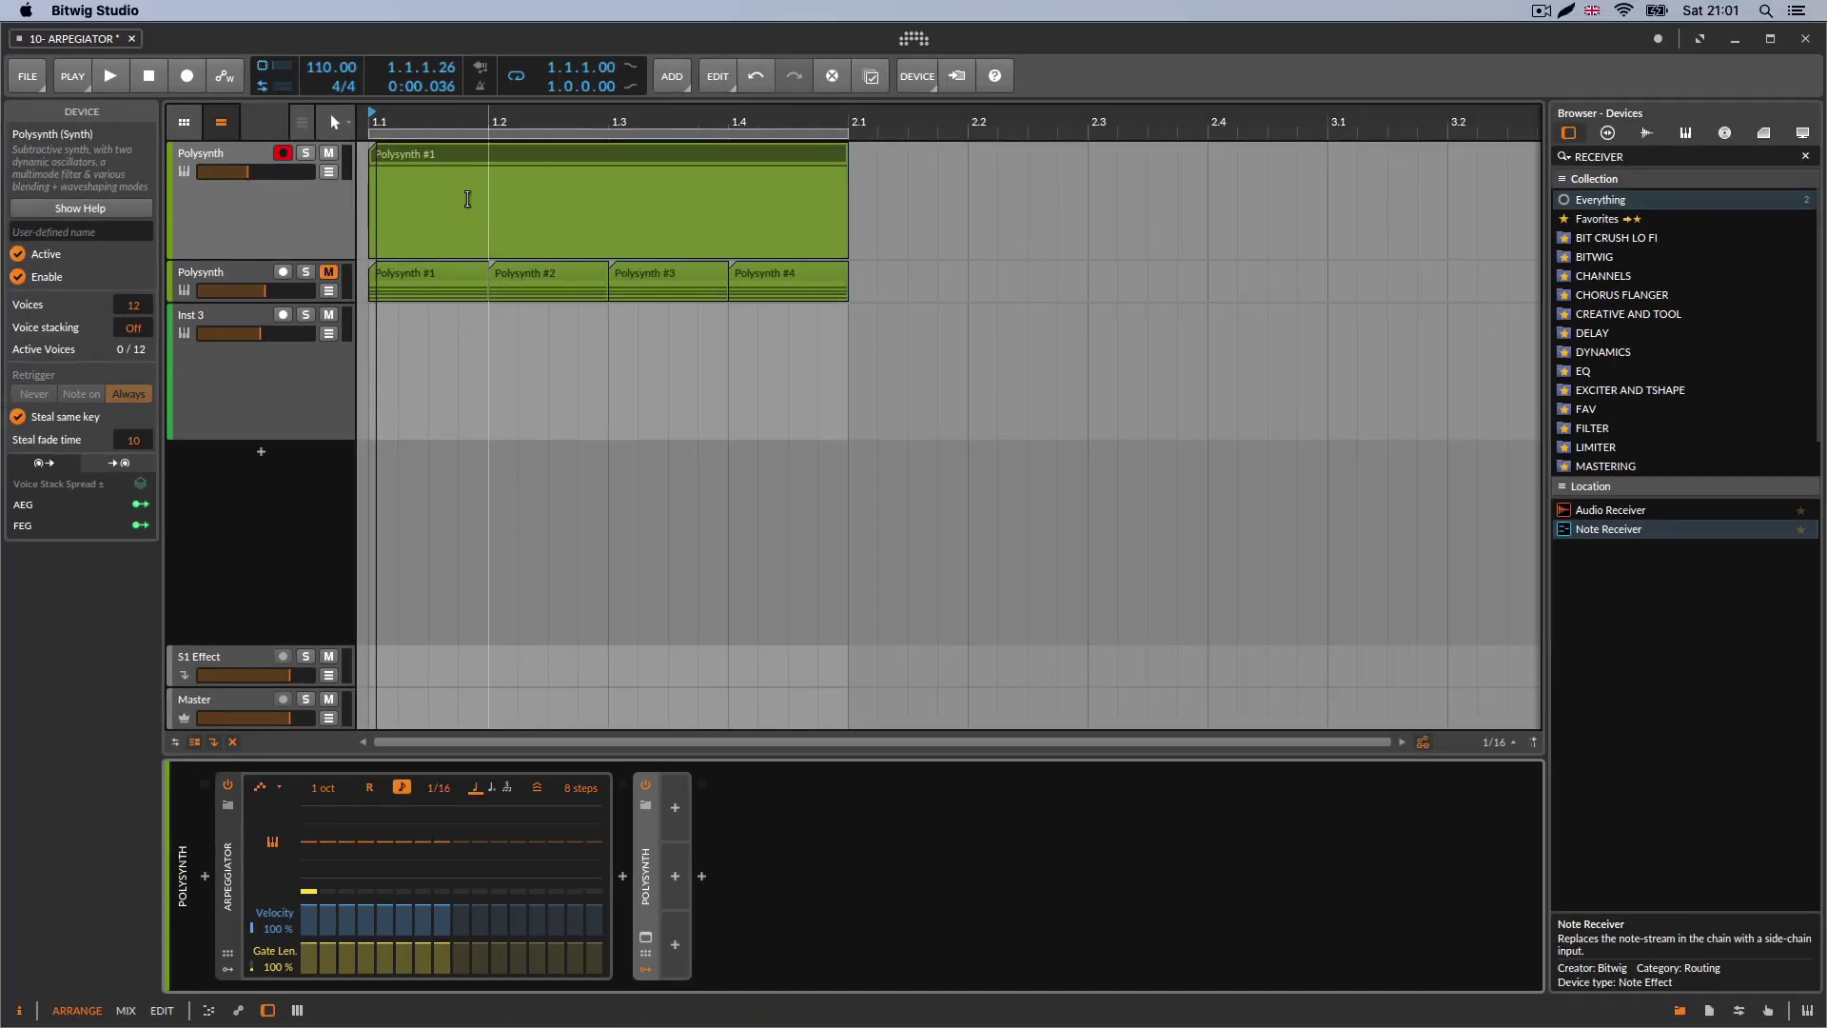
# - Set Arpeggiator step 2's transpose to +3 st and raise the transposition of steps 4 and 7, checking against the clip's C2 note
pyautogui.doubleClick(429, 166)
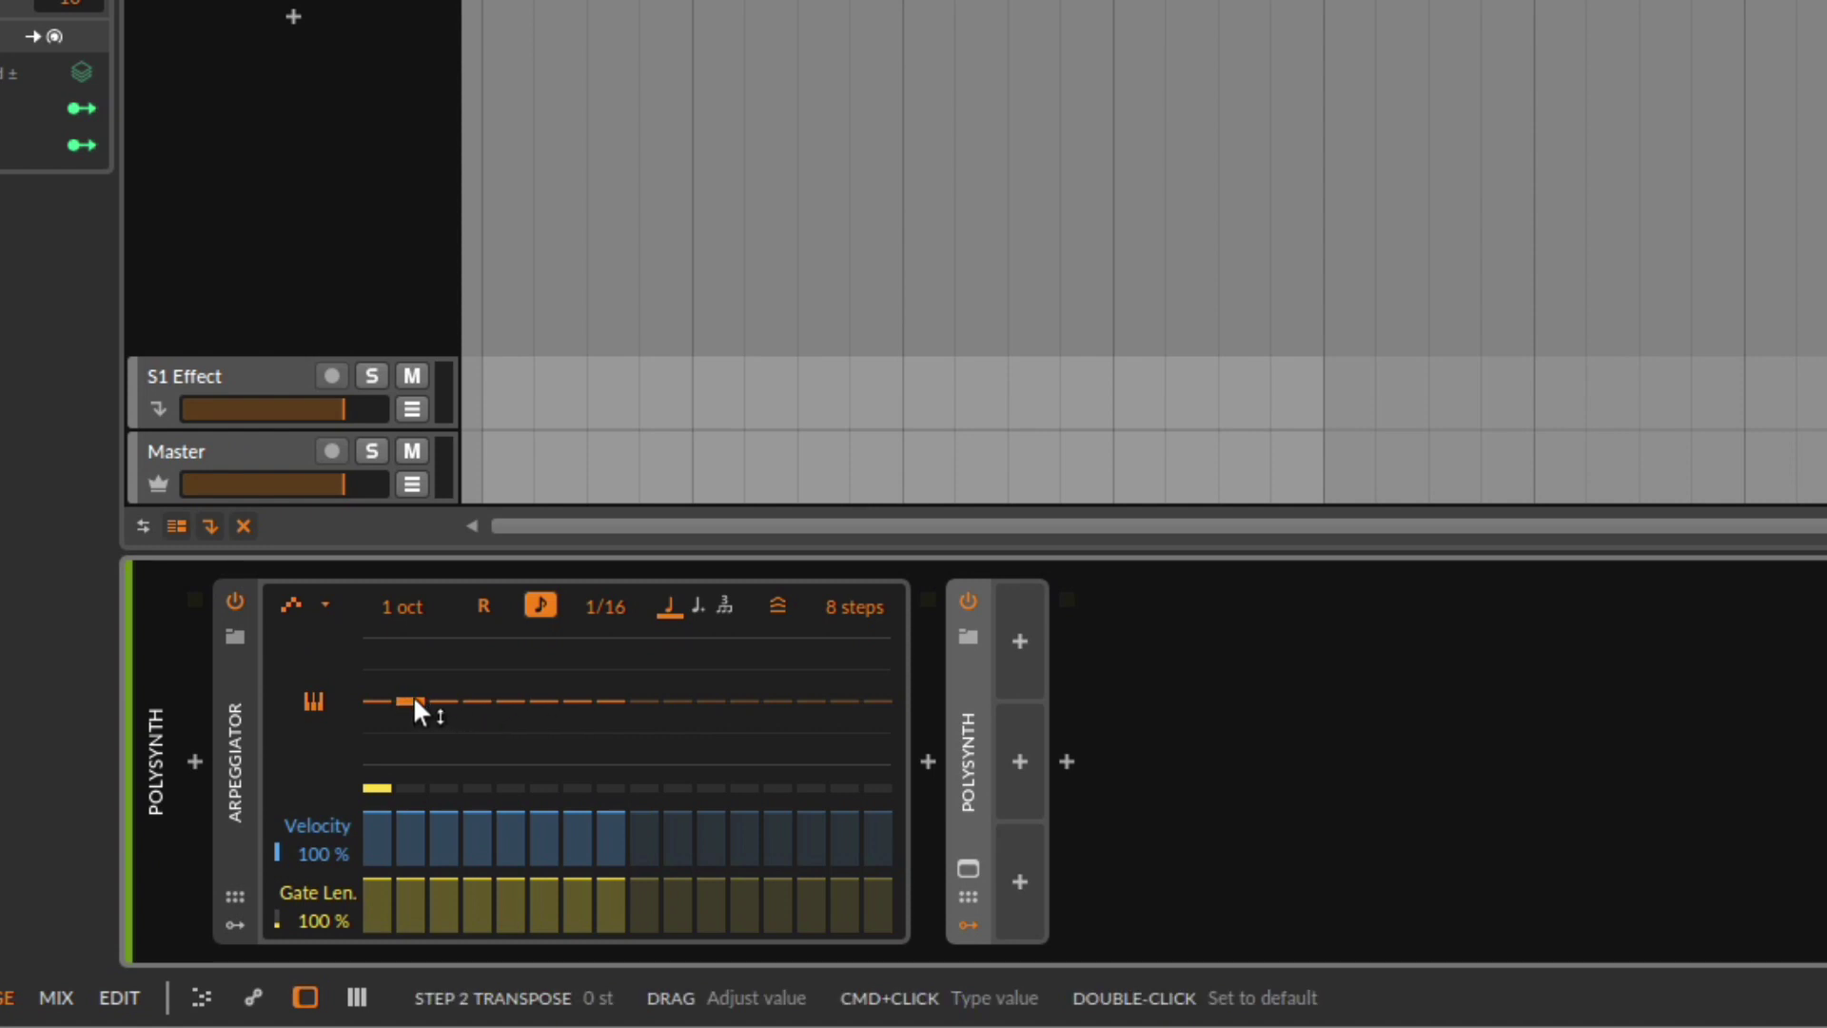
pyautogui.moveTo(415, 703); pyautogui.dragTo(415, 691)
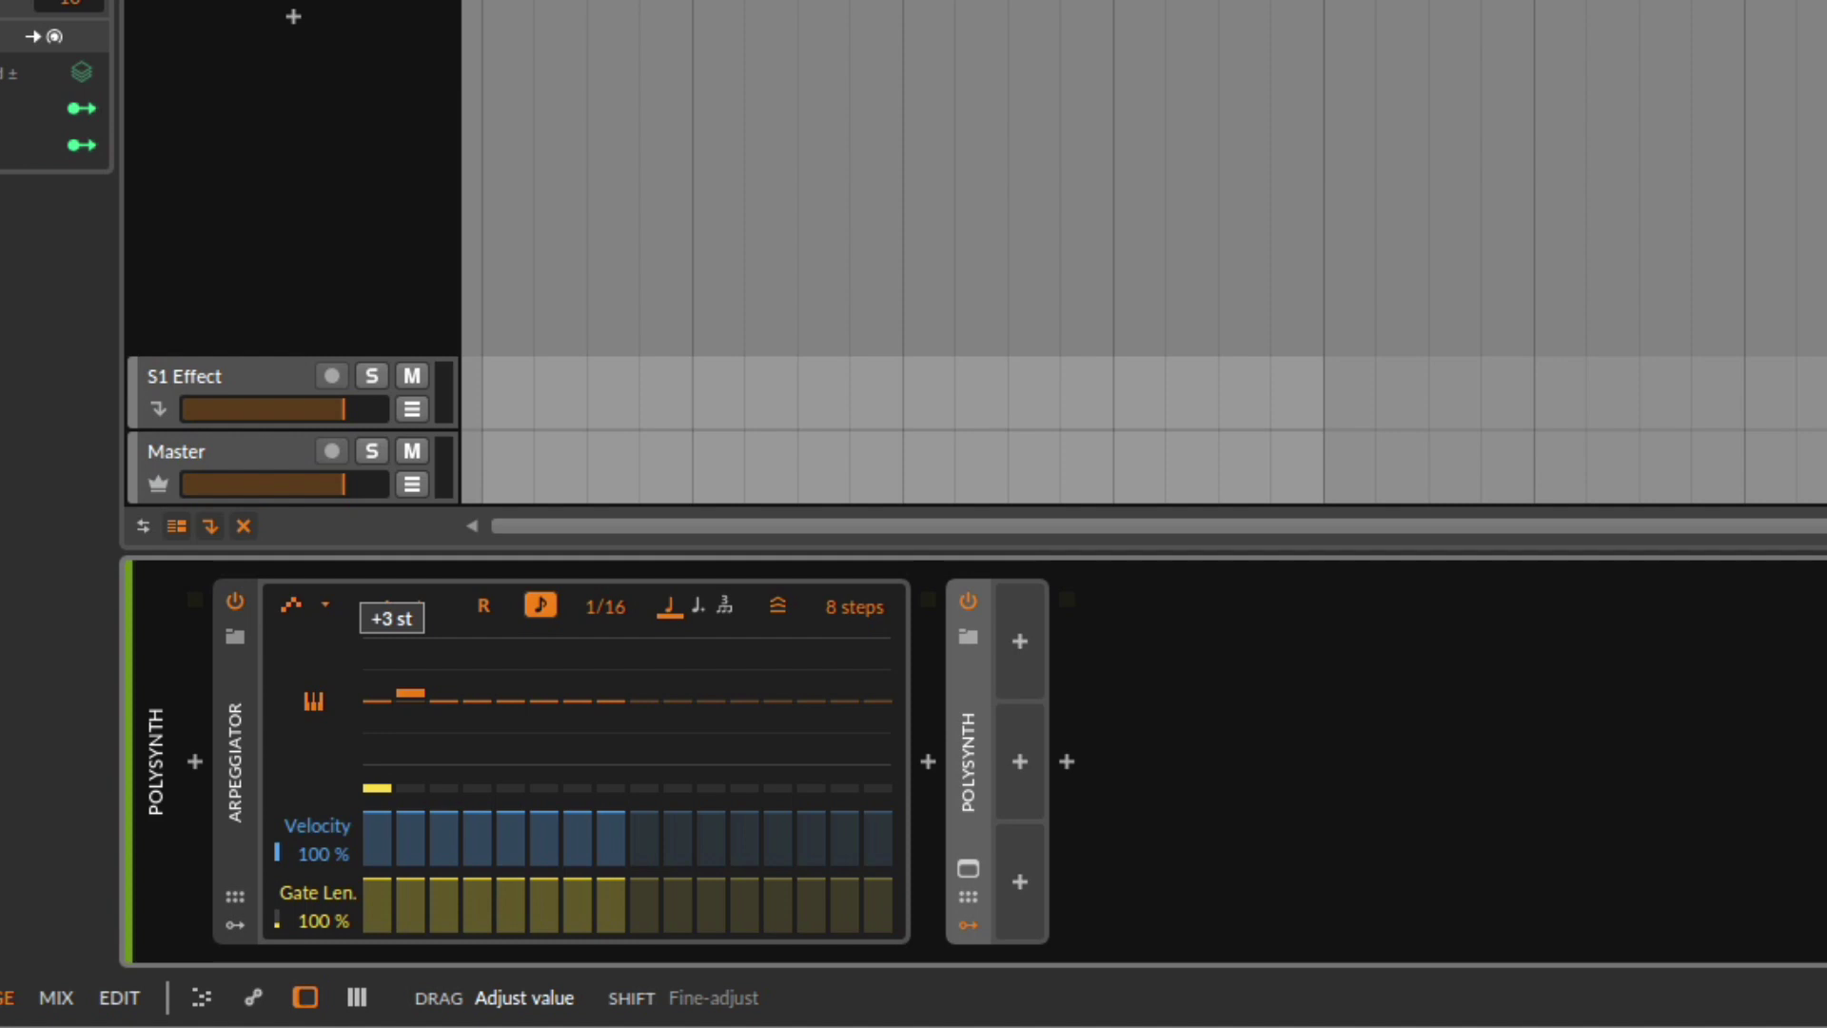
pyautogui.moveTo(415, 691); pyautogui.dragTo(423, 728)
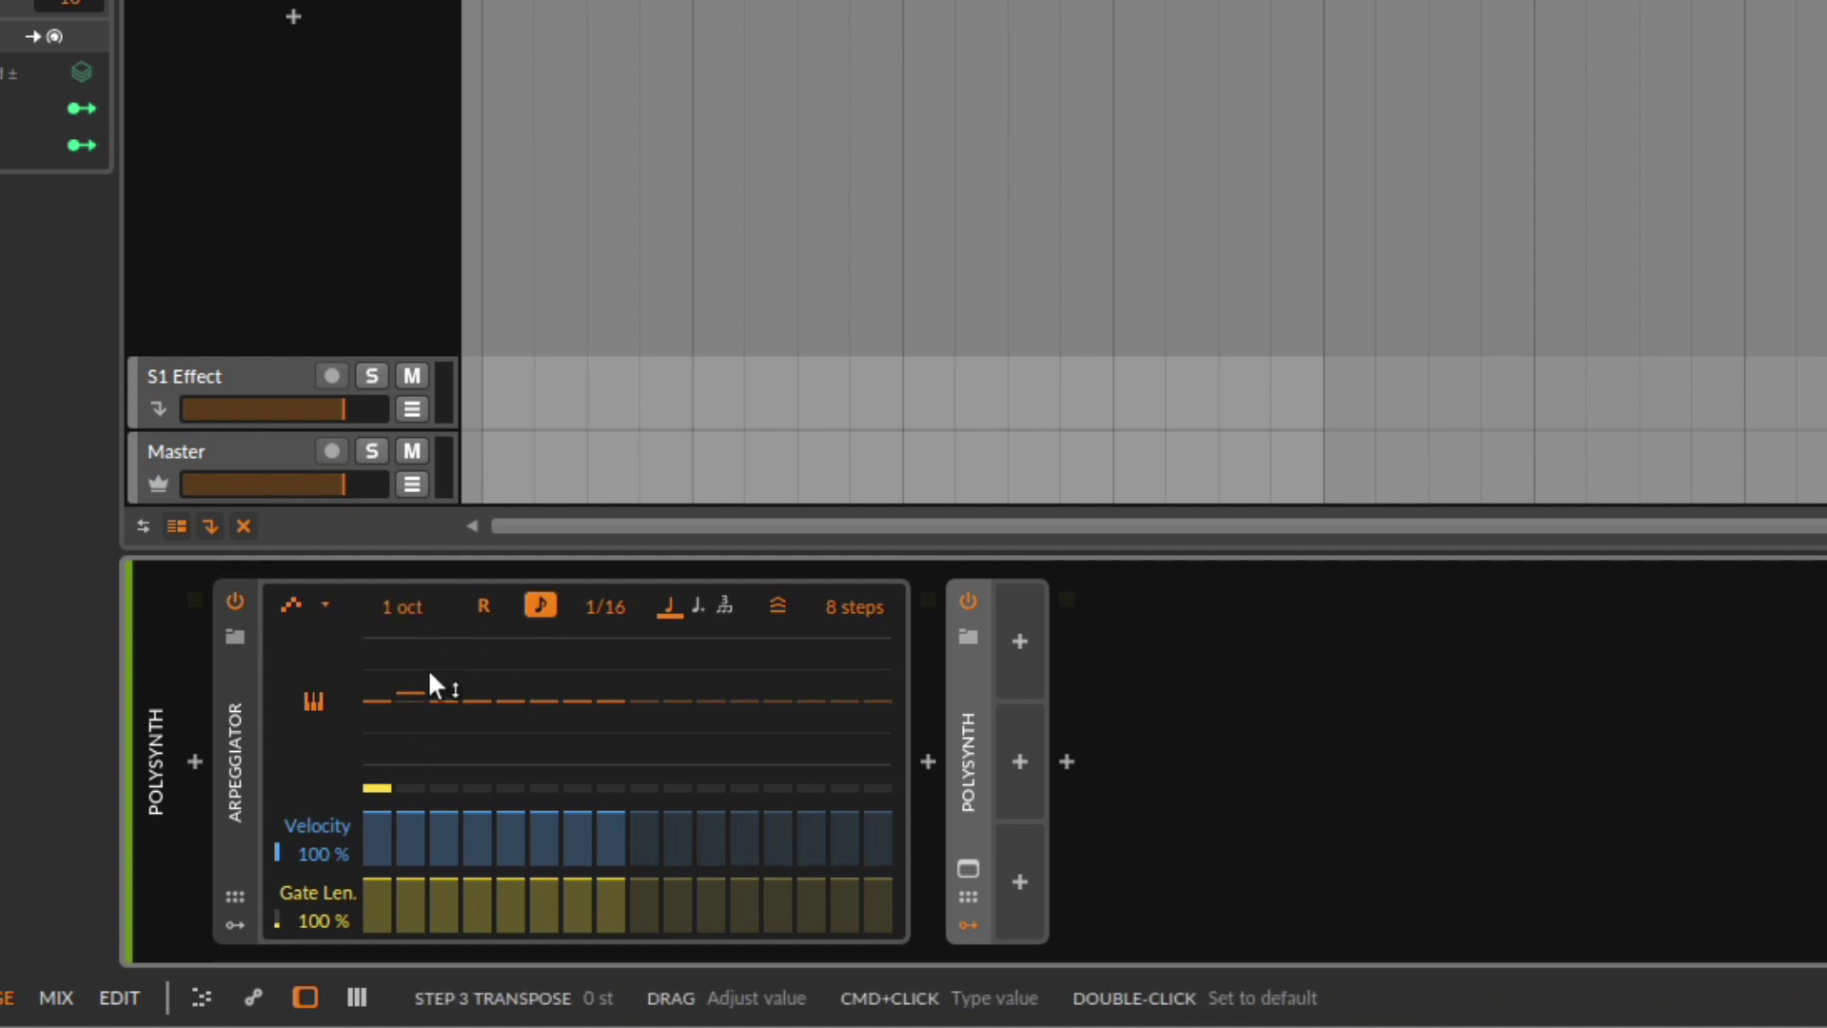
pyautogui.hotkey('alt', '3')
pyautogui.scroll(3, 510, 130)
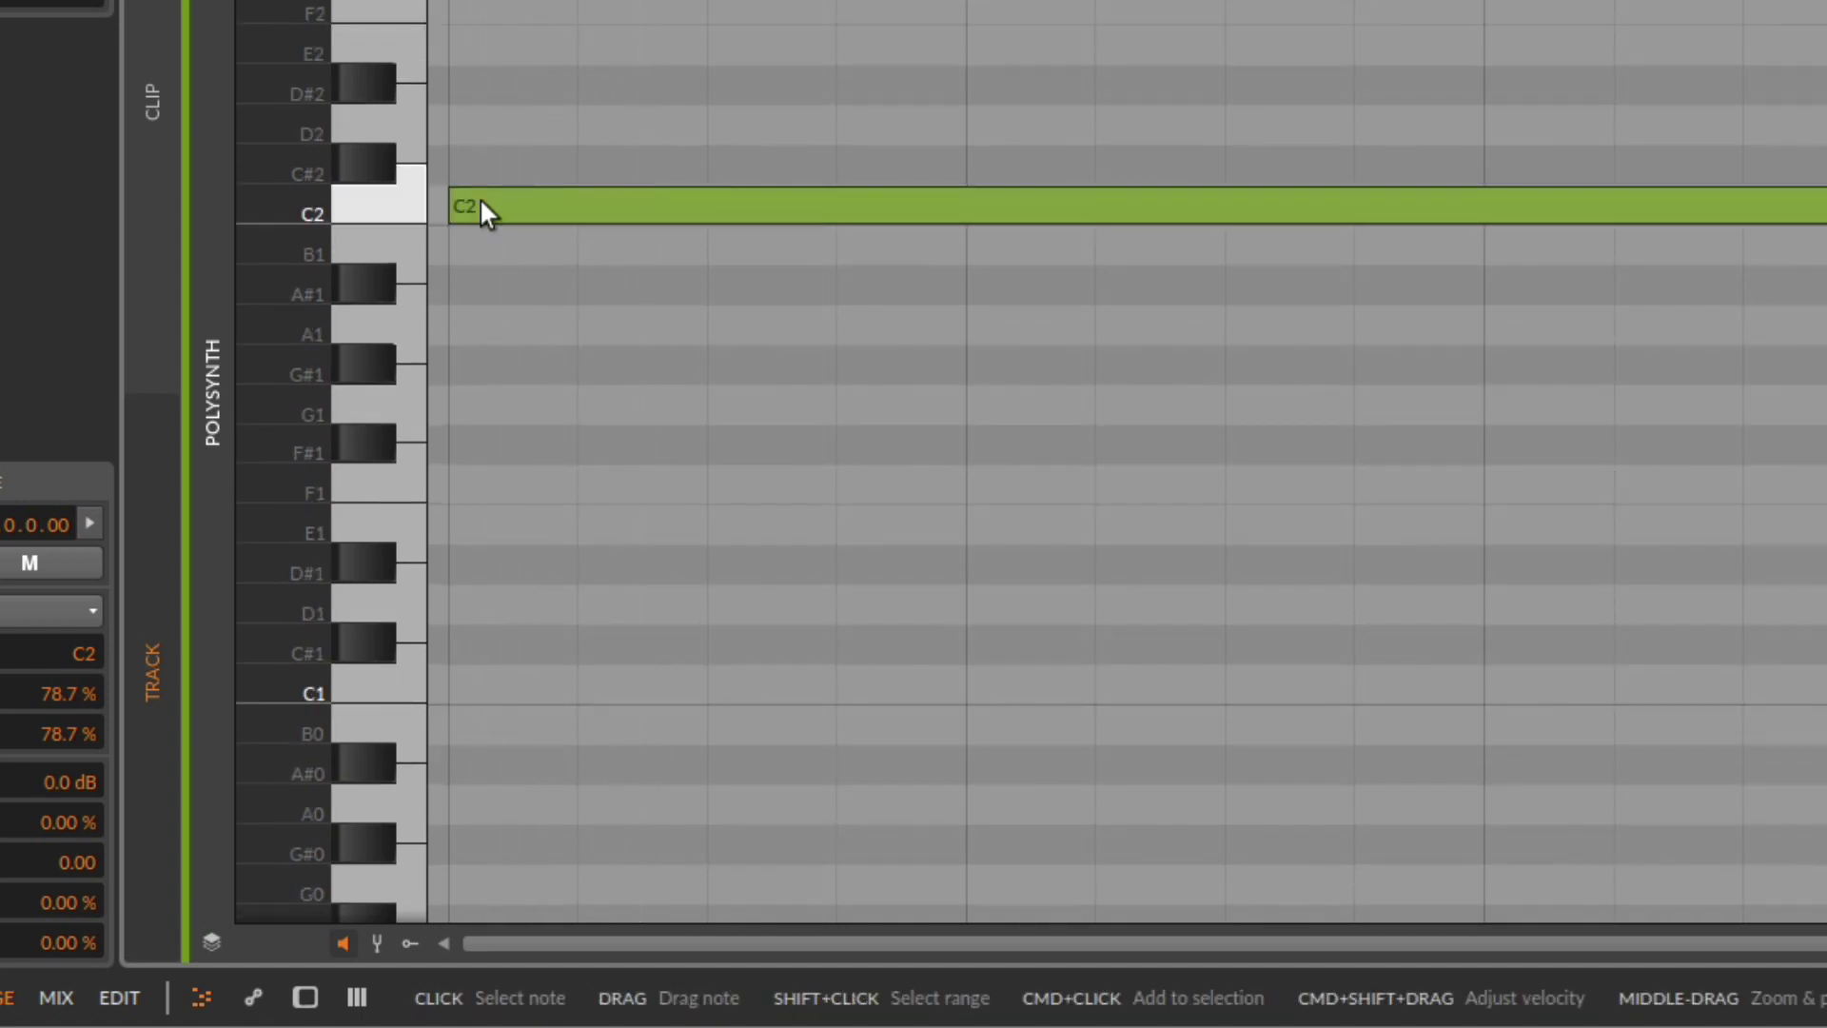
pyautogui.press('d')
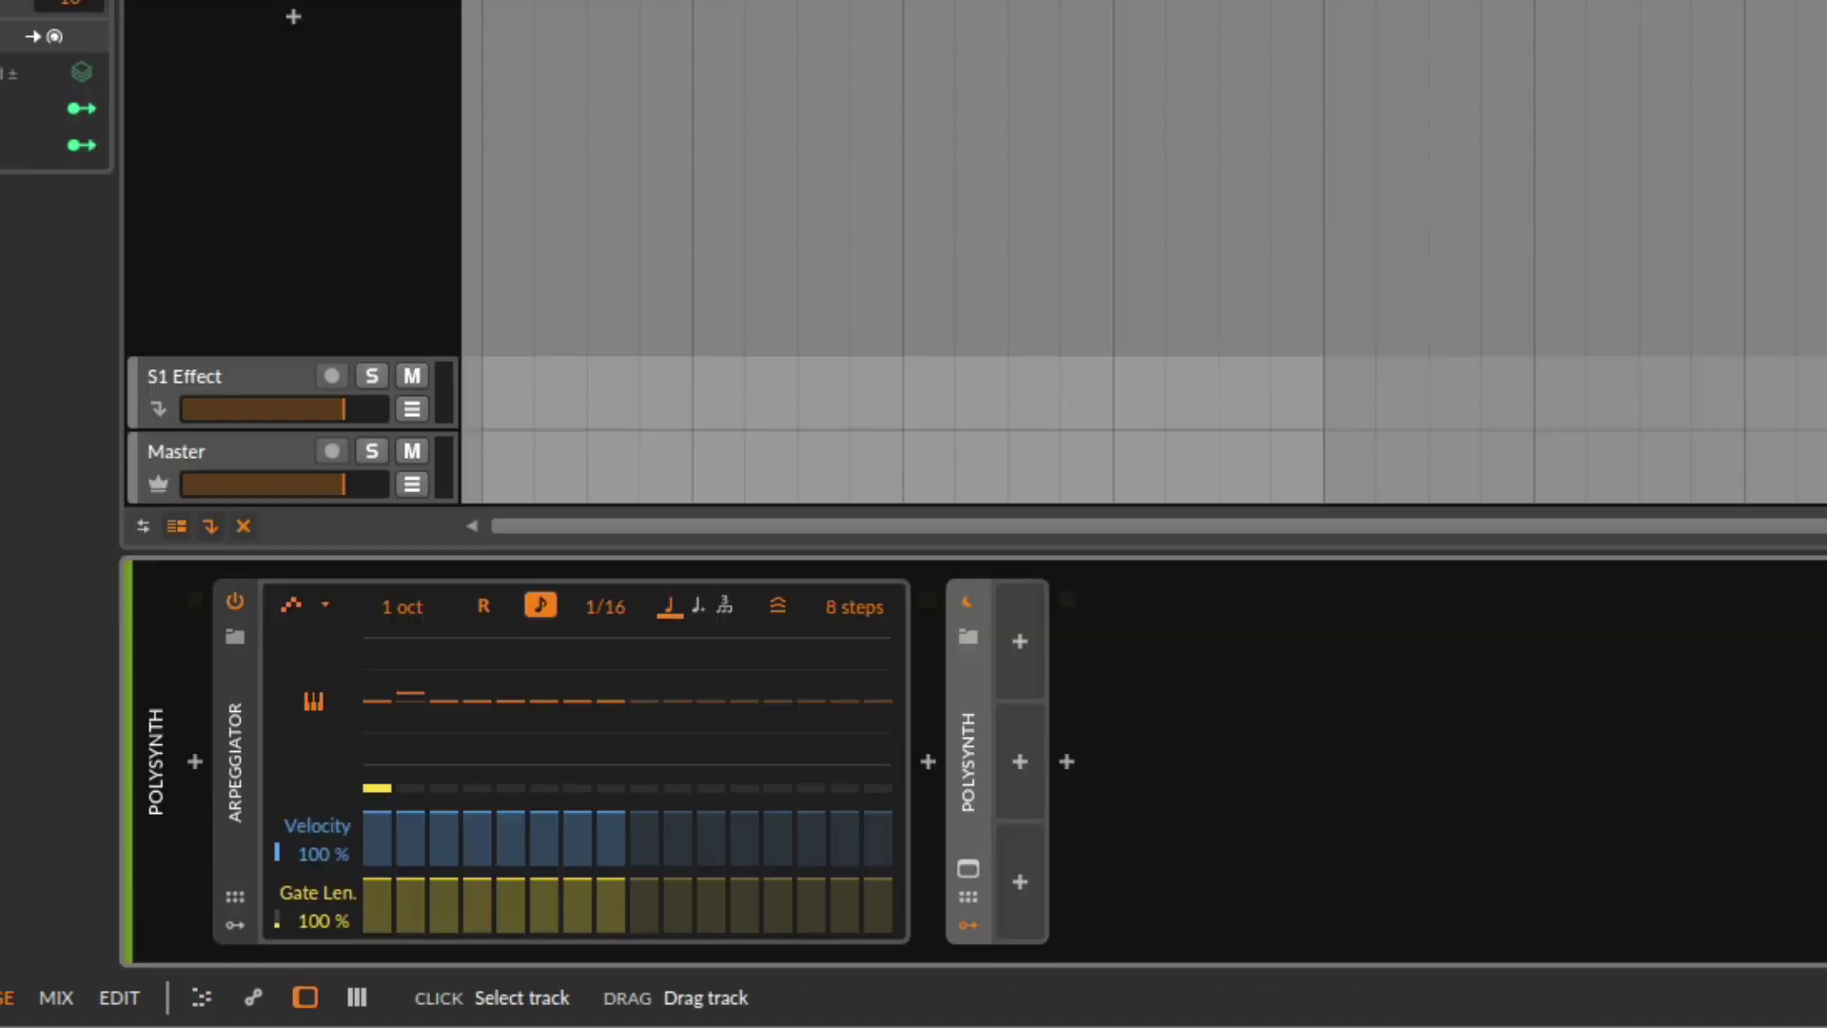
pyautogui.moveTo(484, 700); pyautogui.dragTo(568, 680)
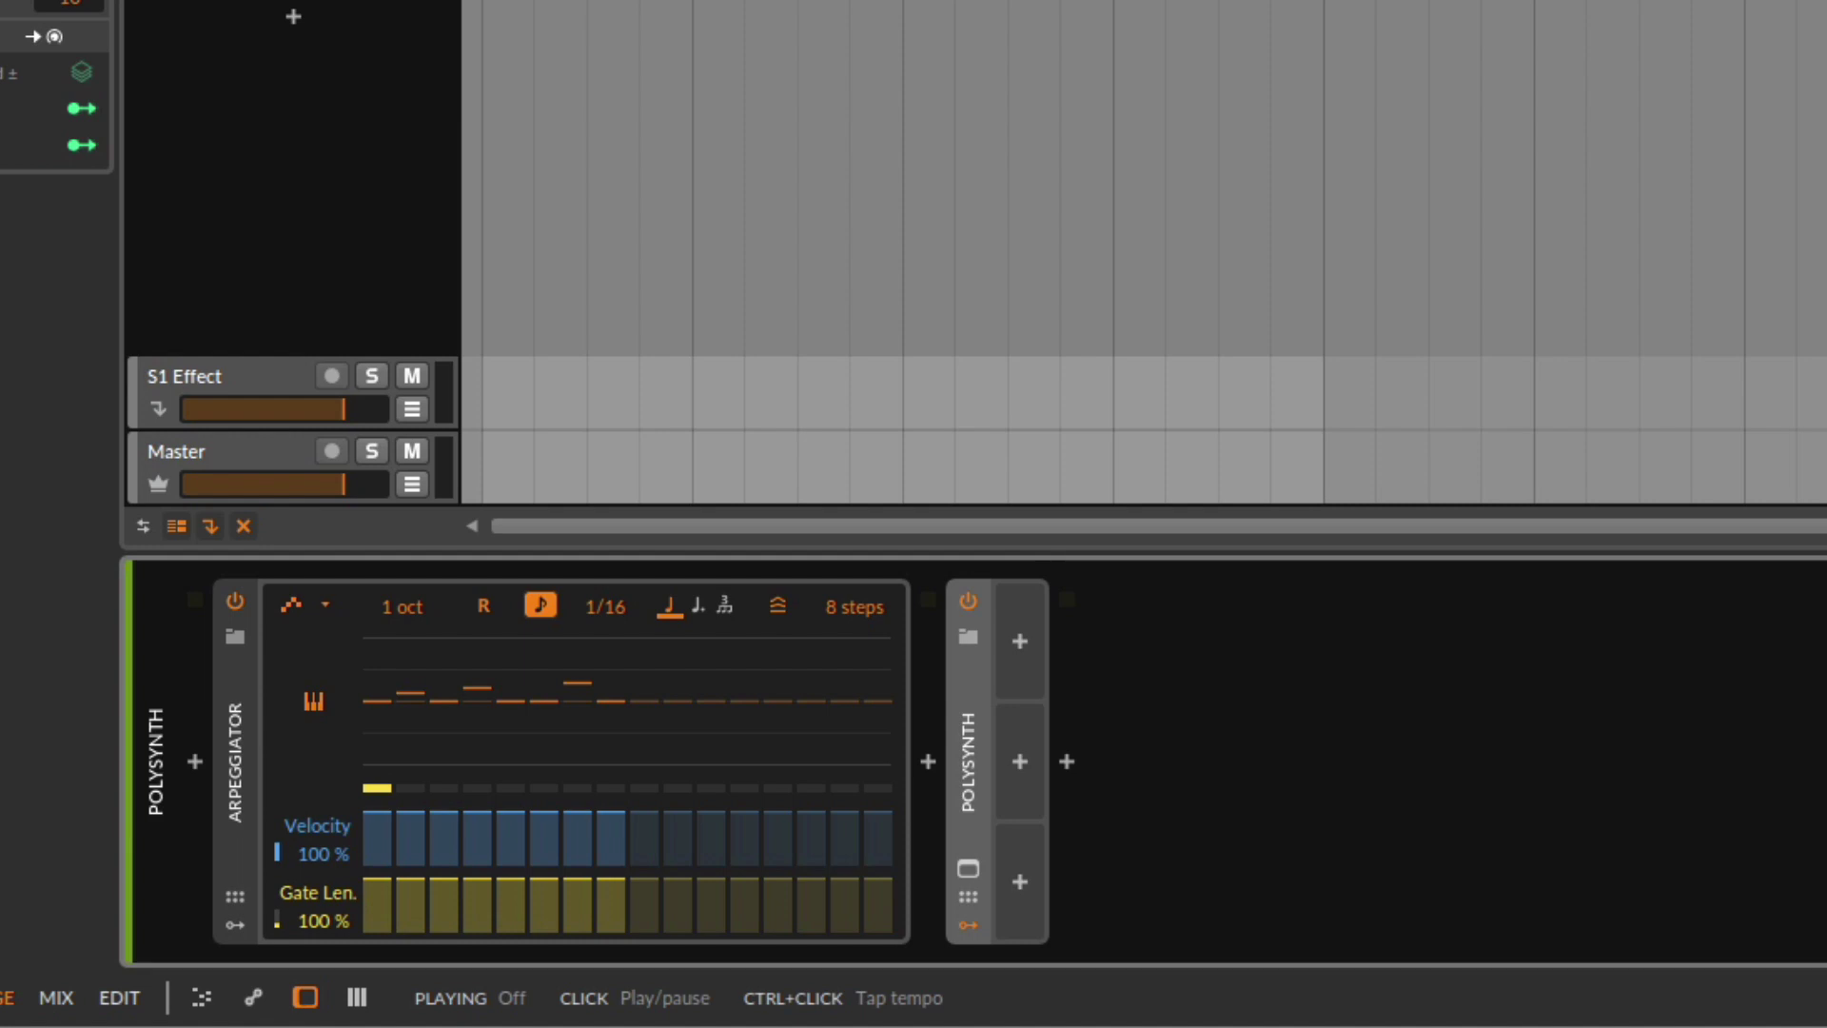
pyautogui.press('space')
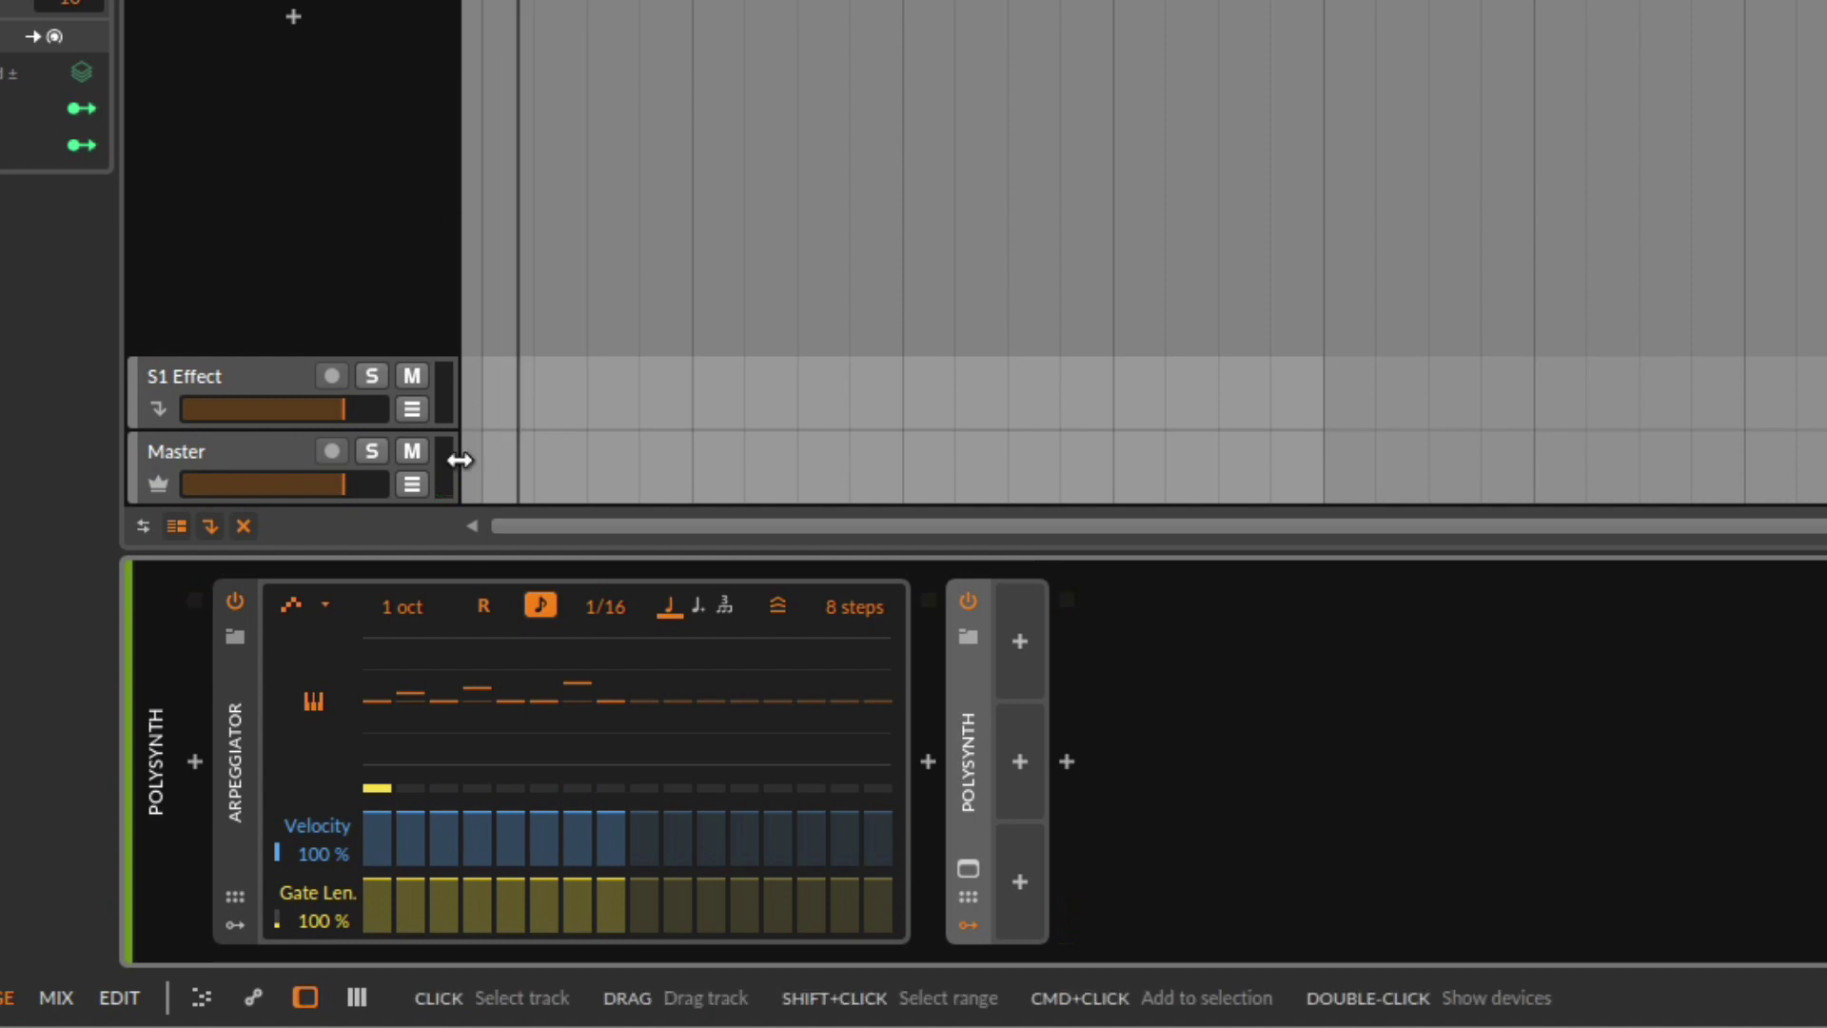
# - Try transposing Arpeggiator step 7 up to the maximum and down to about -6 st, and audition the pattern
pyautogui.moveTo(579, 681); pyautogui.dragTo(580, 639)
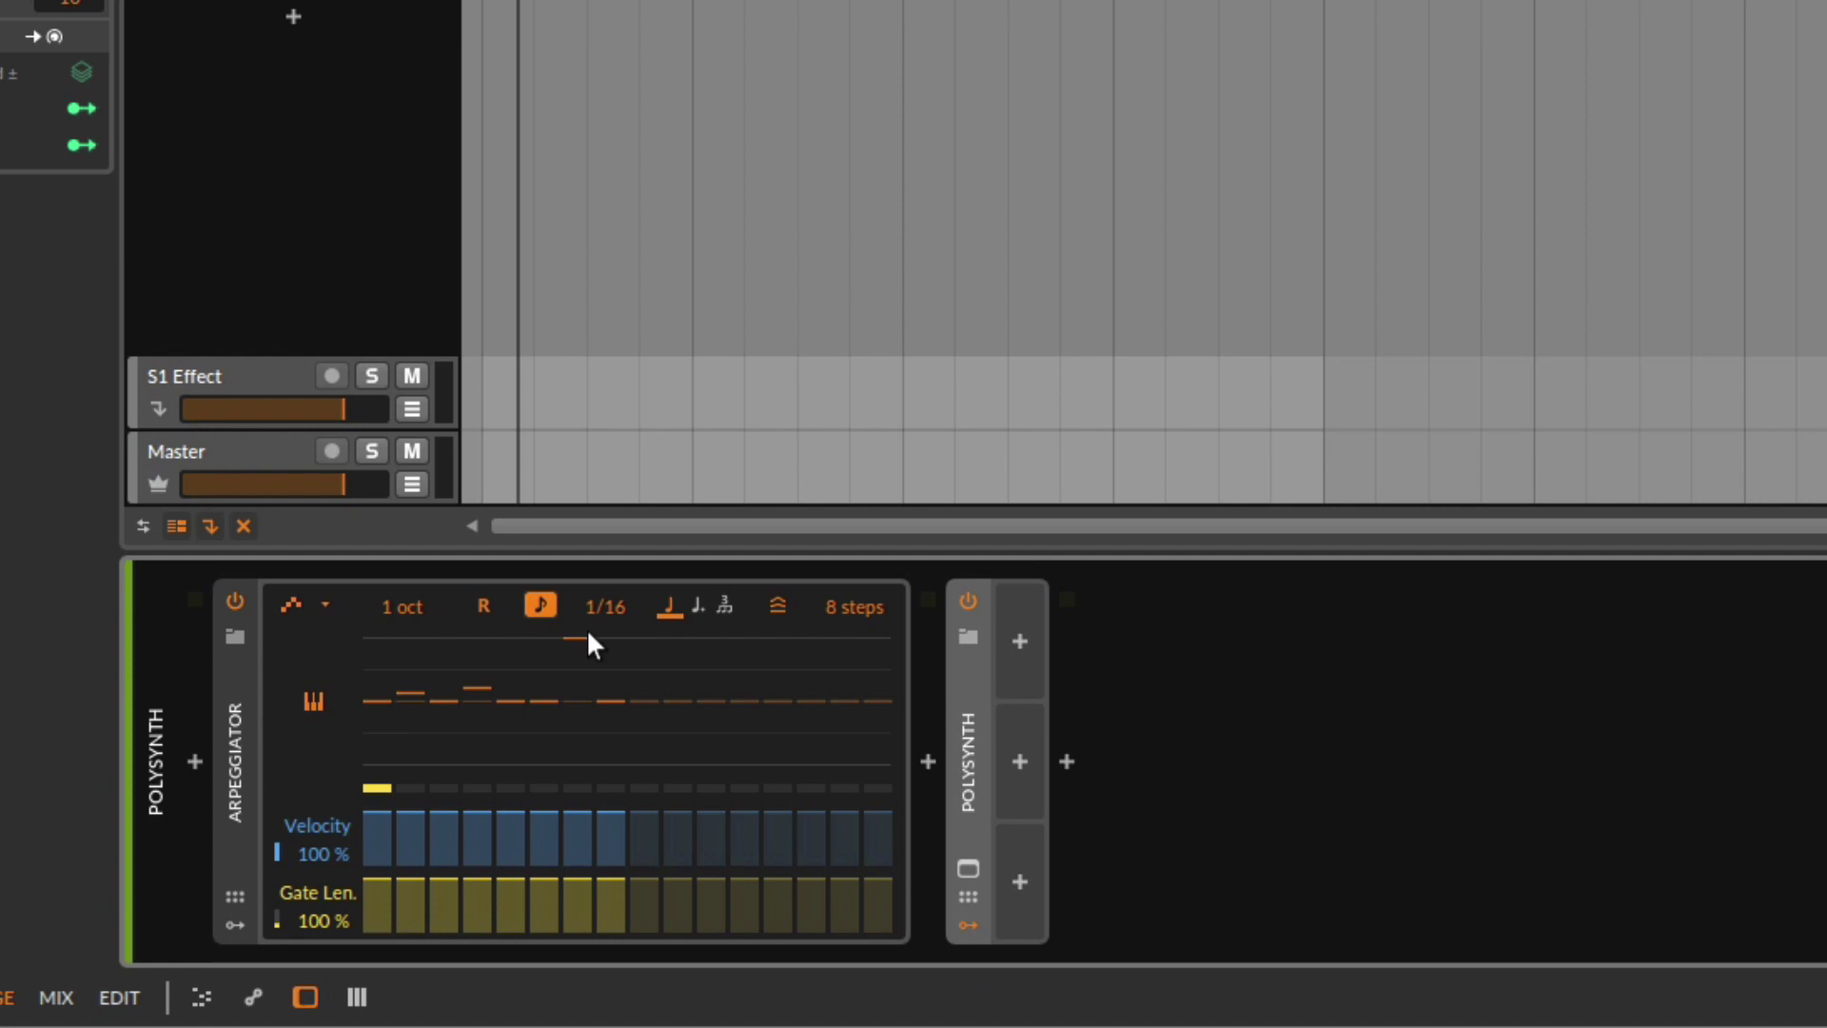
pyautogui.moveTo(572, 640); pyautogui.dragTo(577, 651)
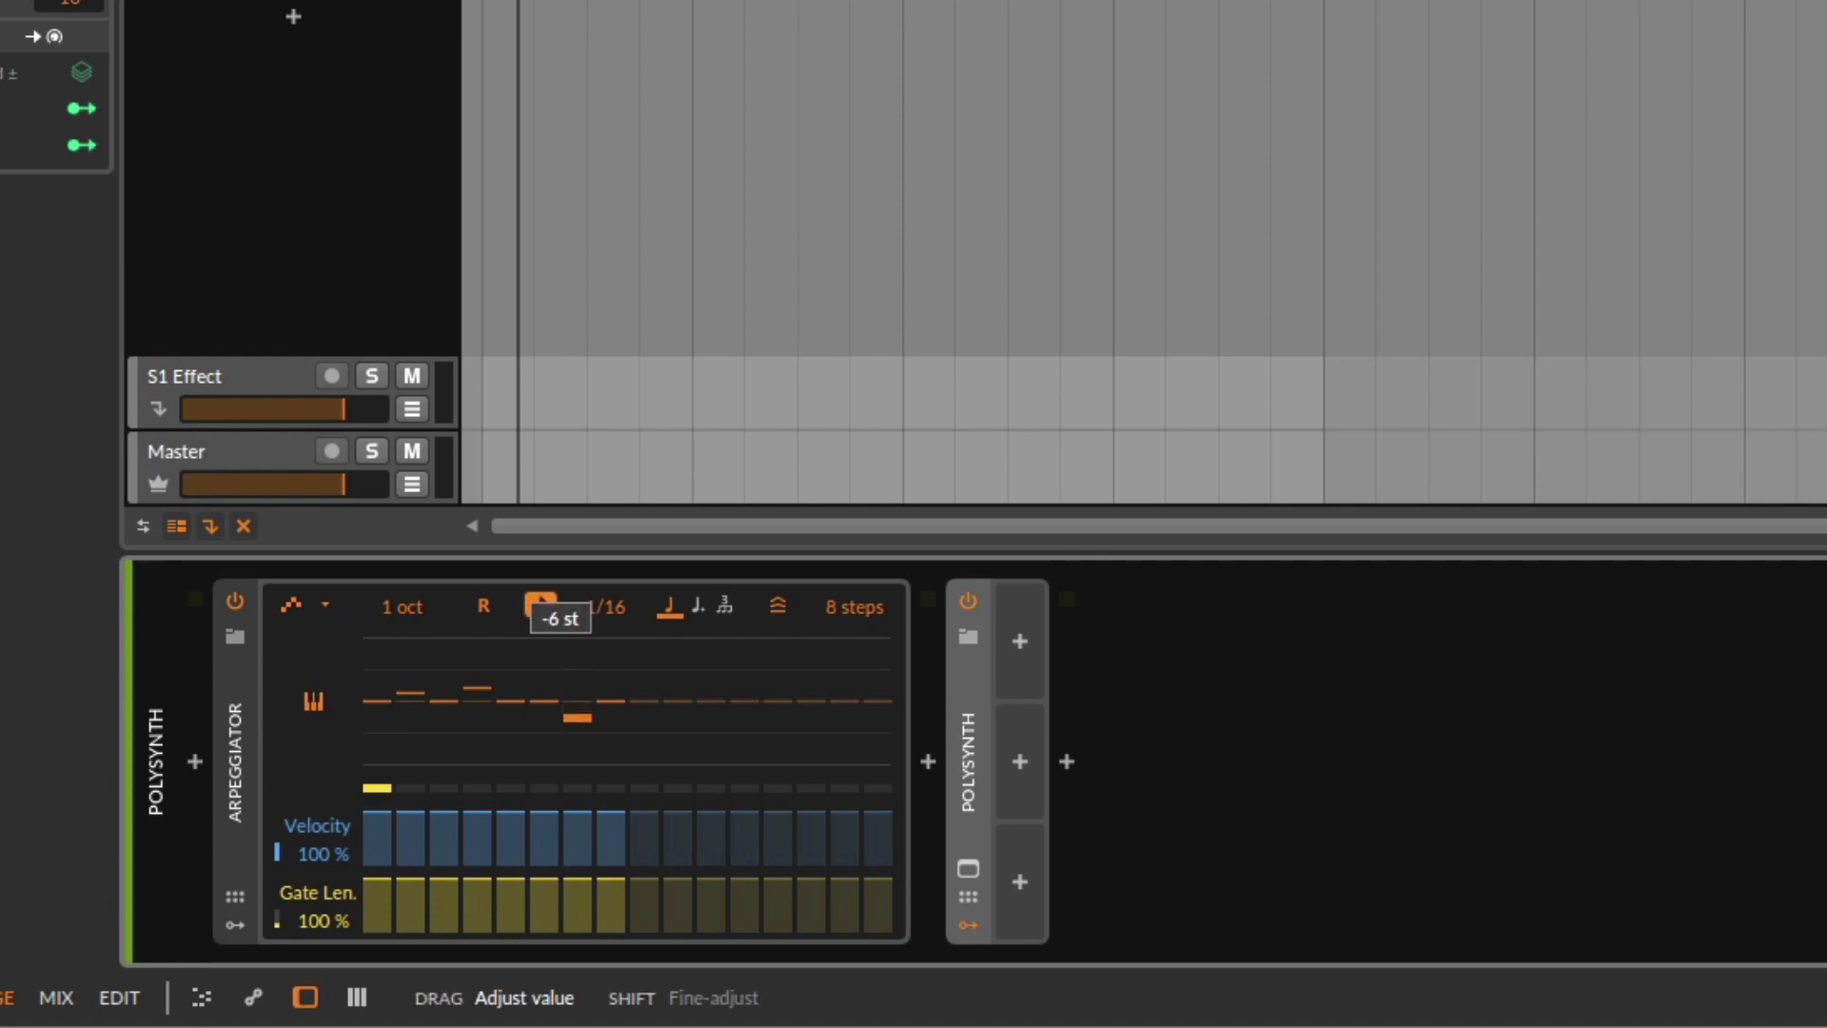
pyautogui.moveTo(575, 716); pyautogui.dragTo(575, 716)
pyautogui.press('space')
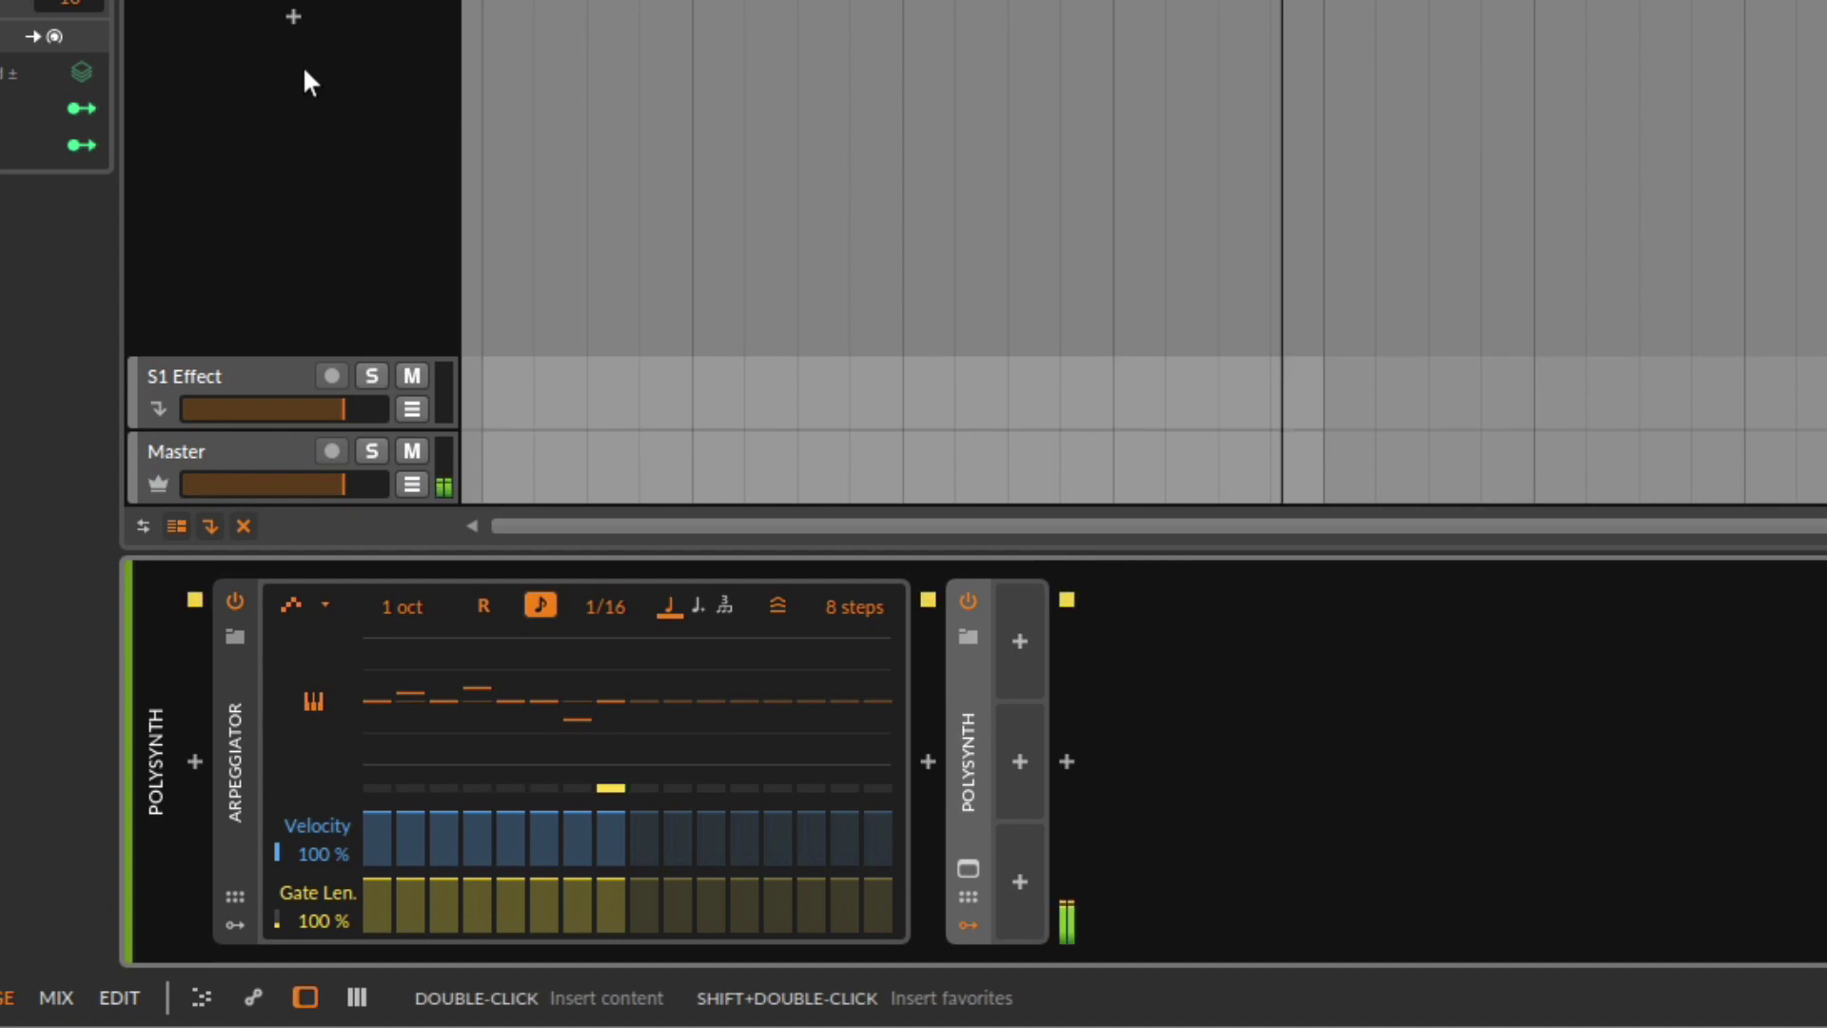
pyautogui.press('space')
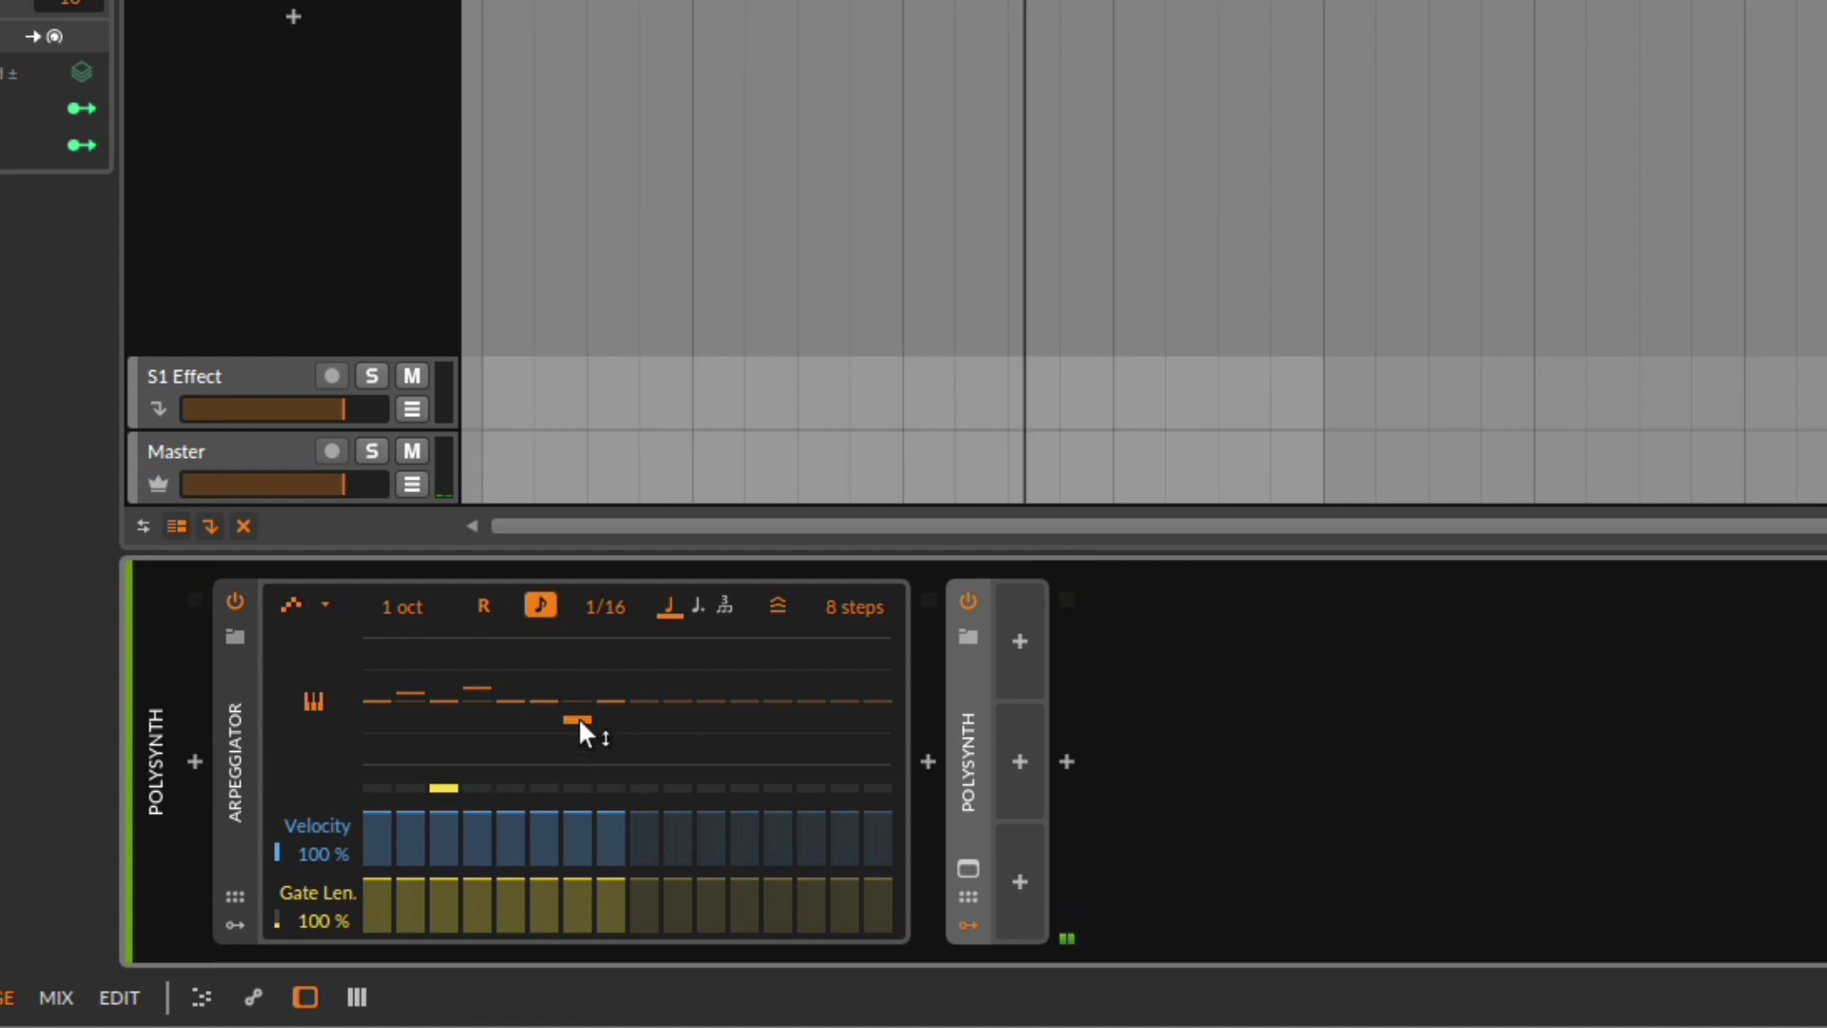
# - Raise Arpeggiator step 7's transposition back above the level of step 4
pyautogui.moveTo(579, 719); pyautogui.dragTo(578, 709)
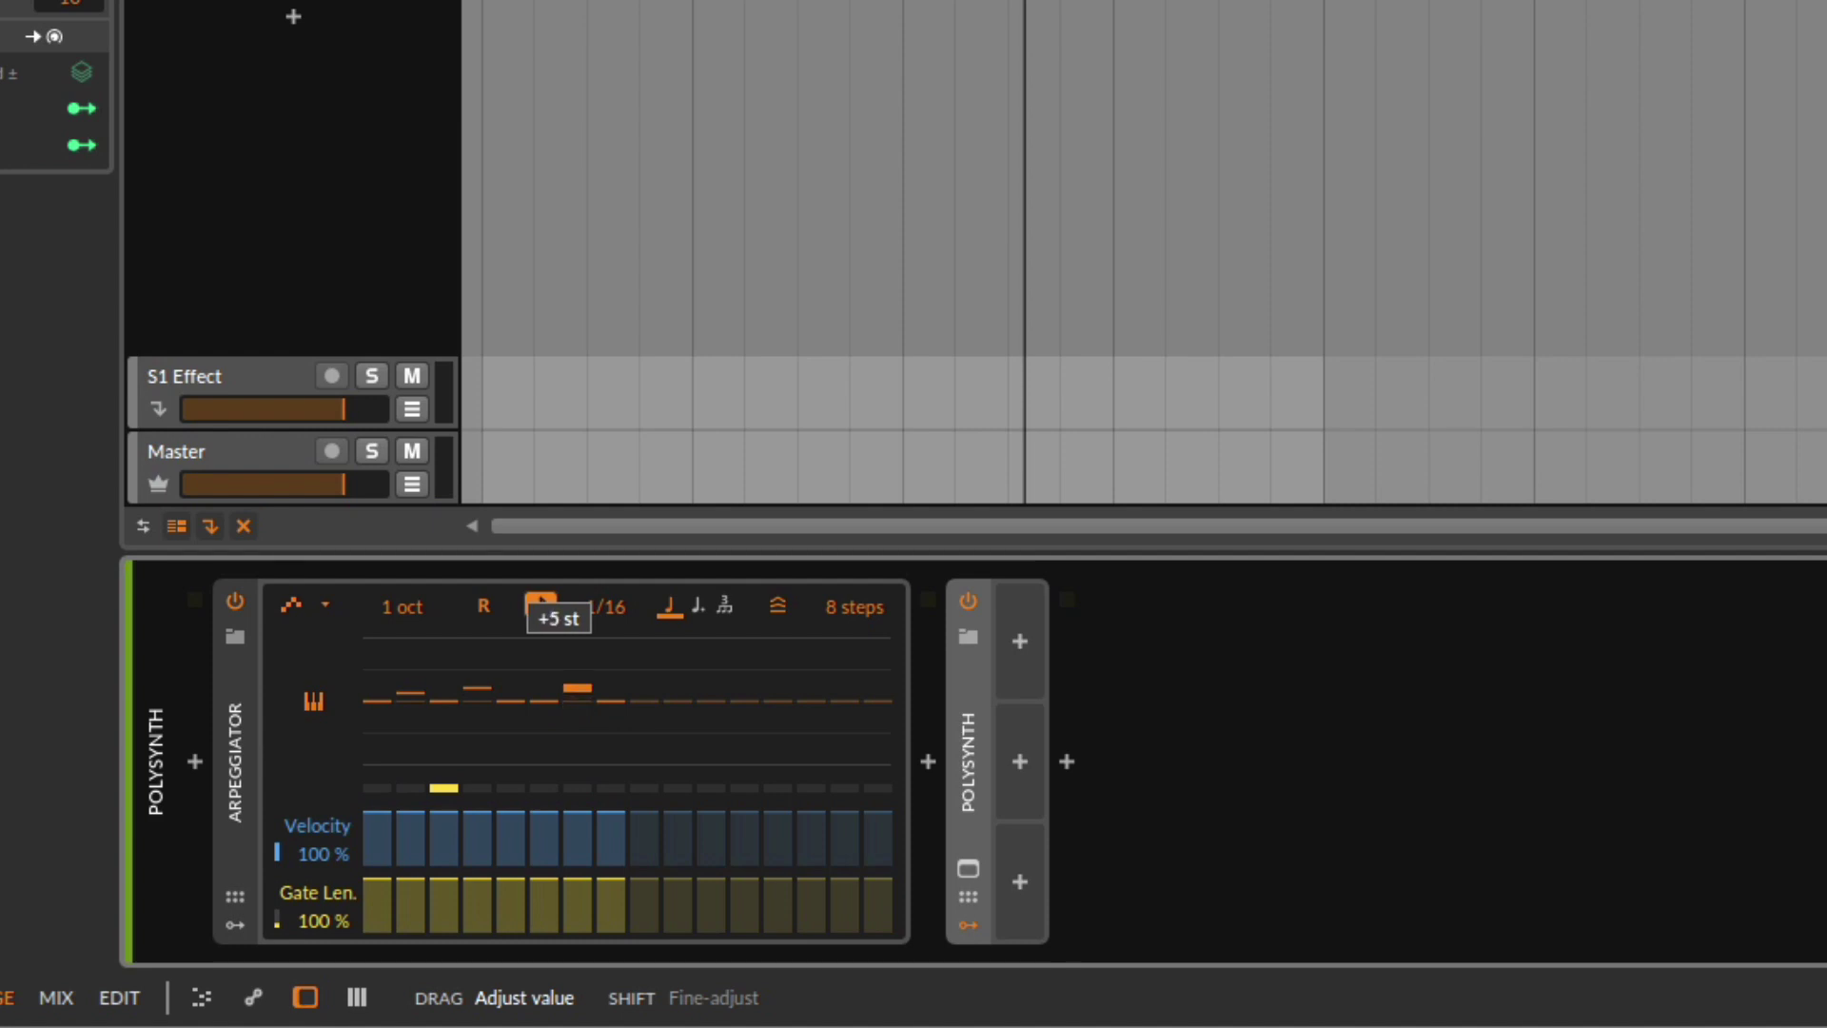
pyautogui.click(480, 684)
pyautogui.click(397, 690)
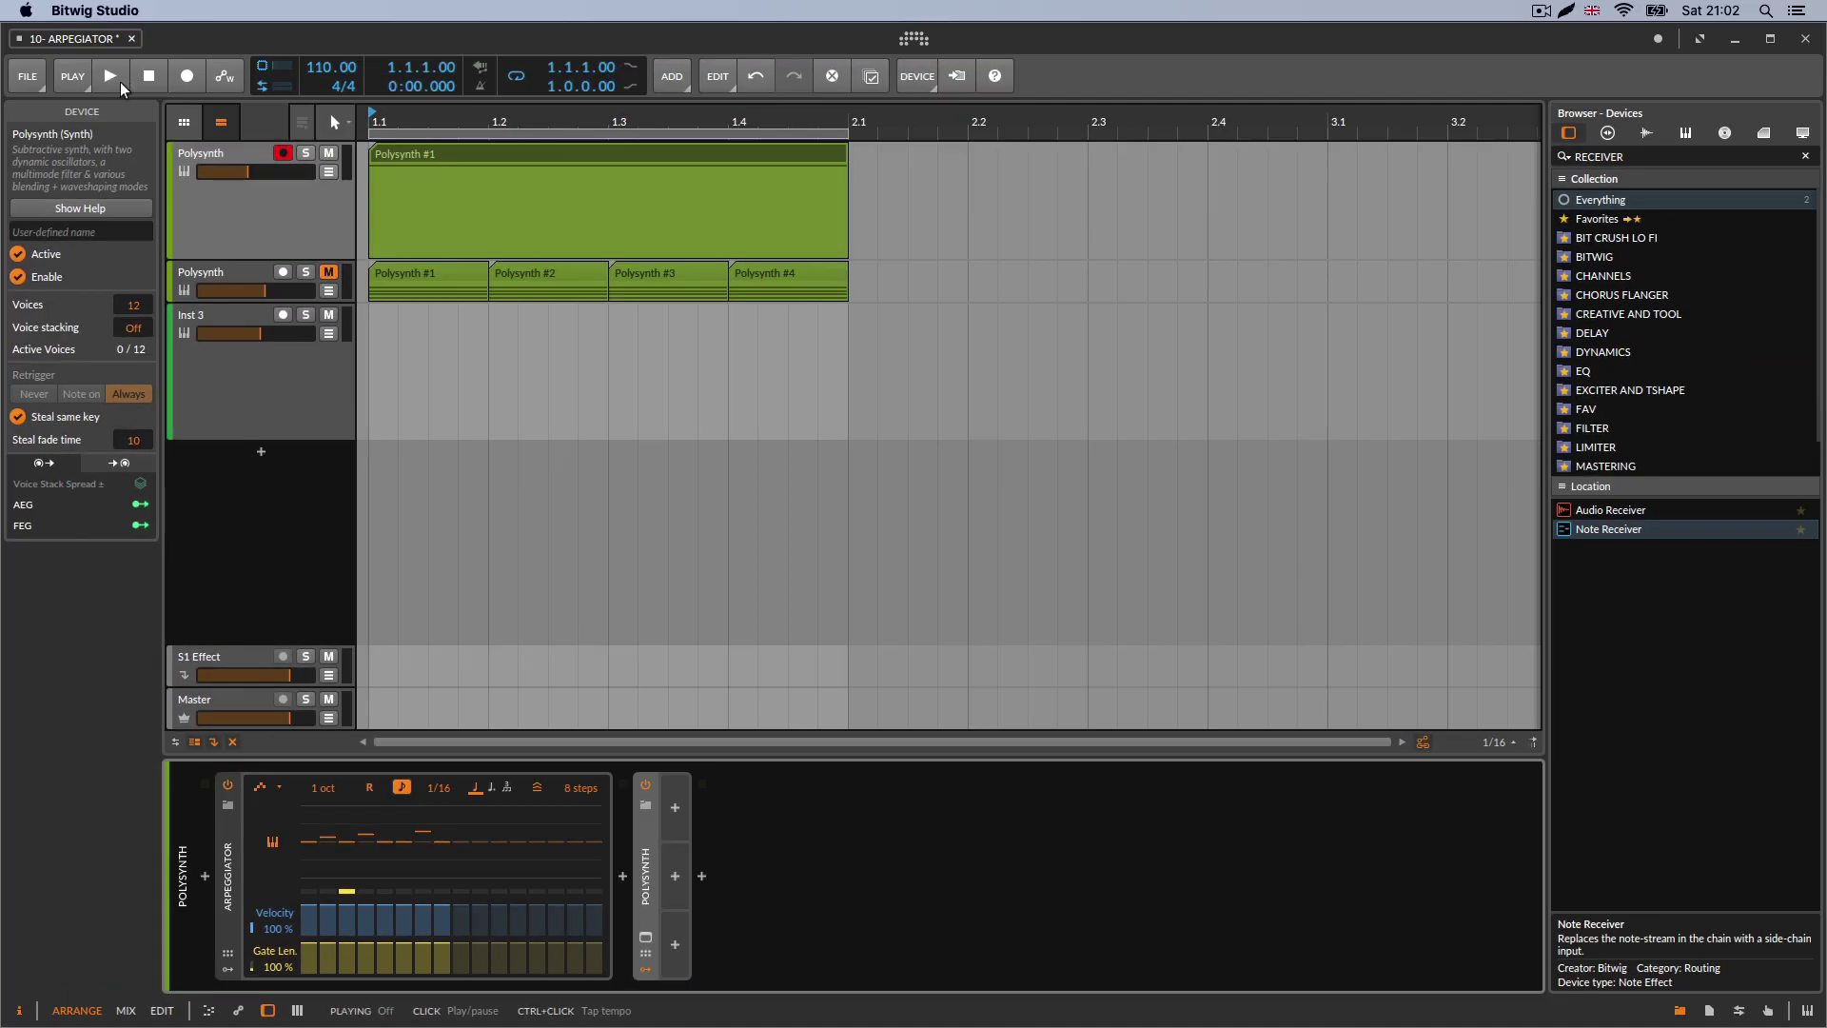
# - Compare the arpeggio with the transposition steps disabled and re-enabled during playback
pyautogui.press('space')
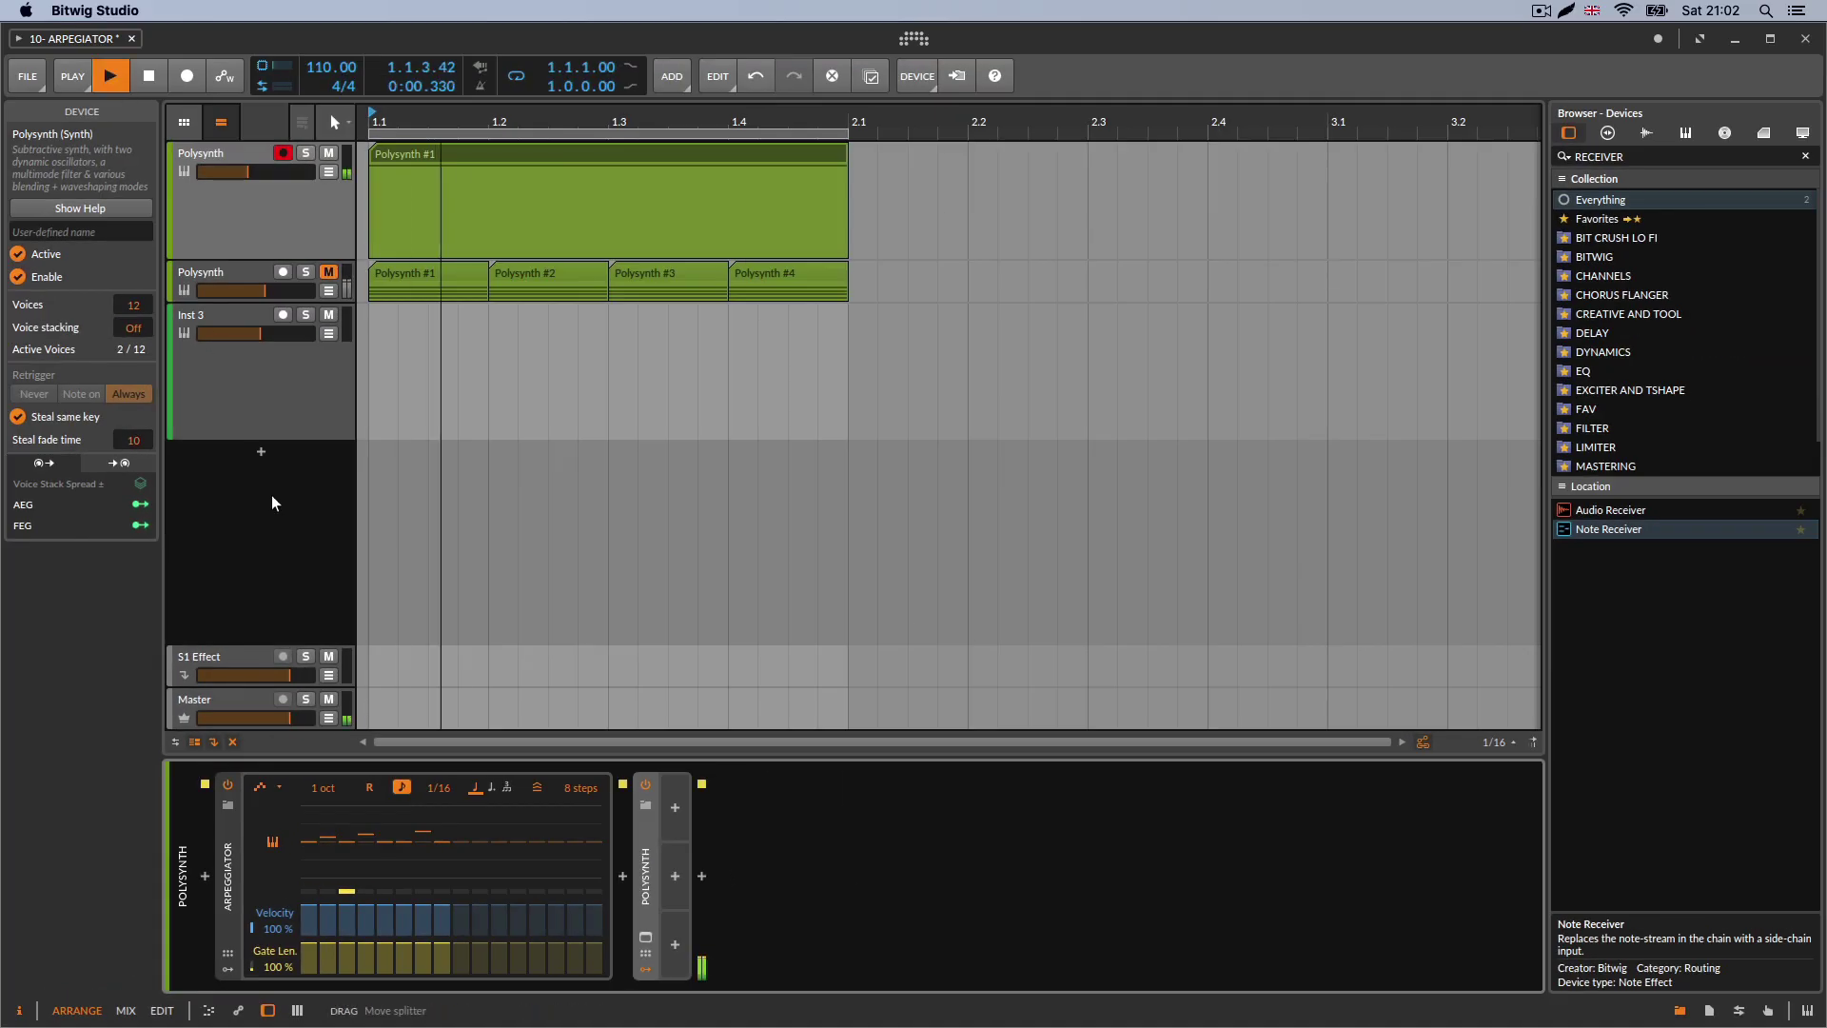
pyautogui.click(273, 843)
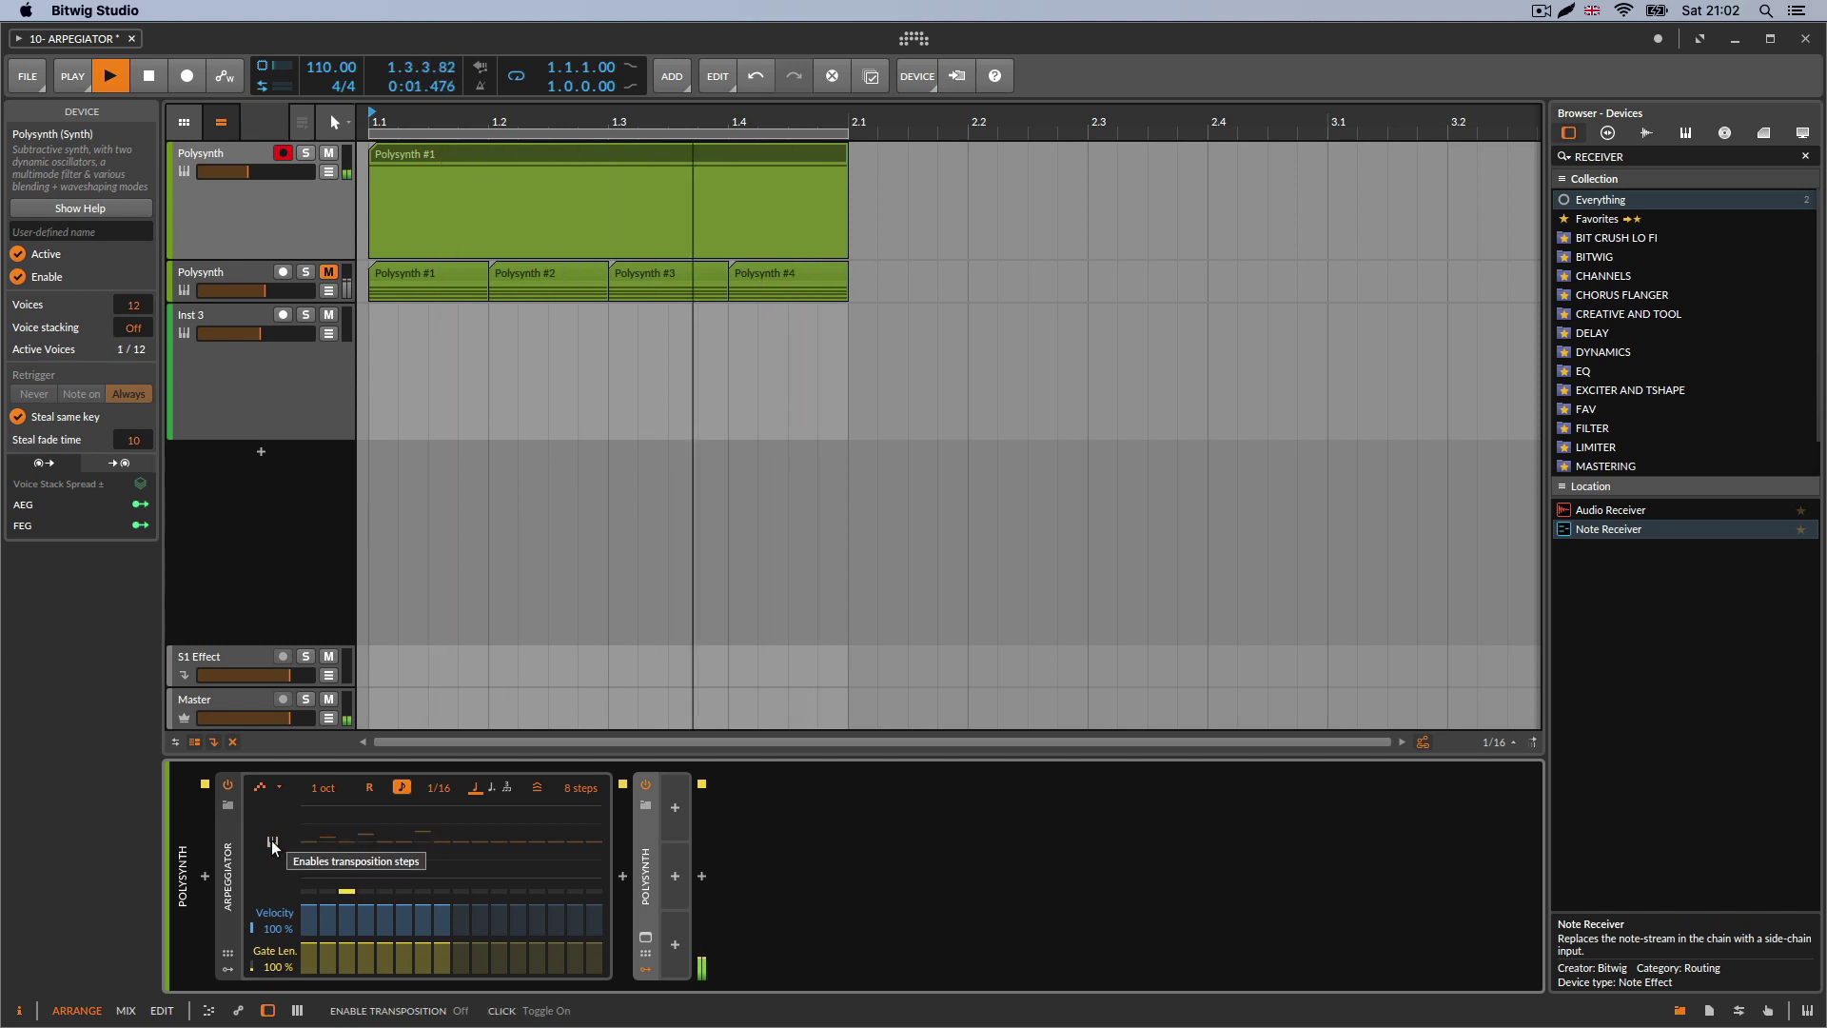
pyautogui.click(273, 843)
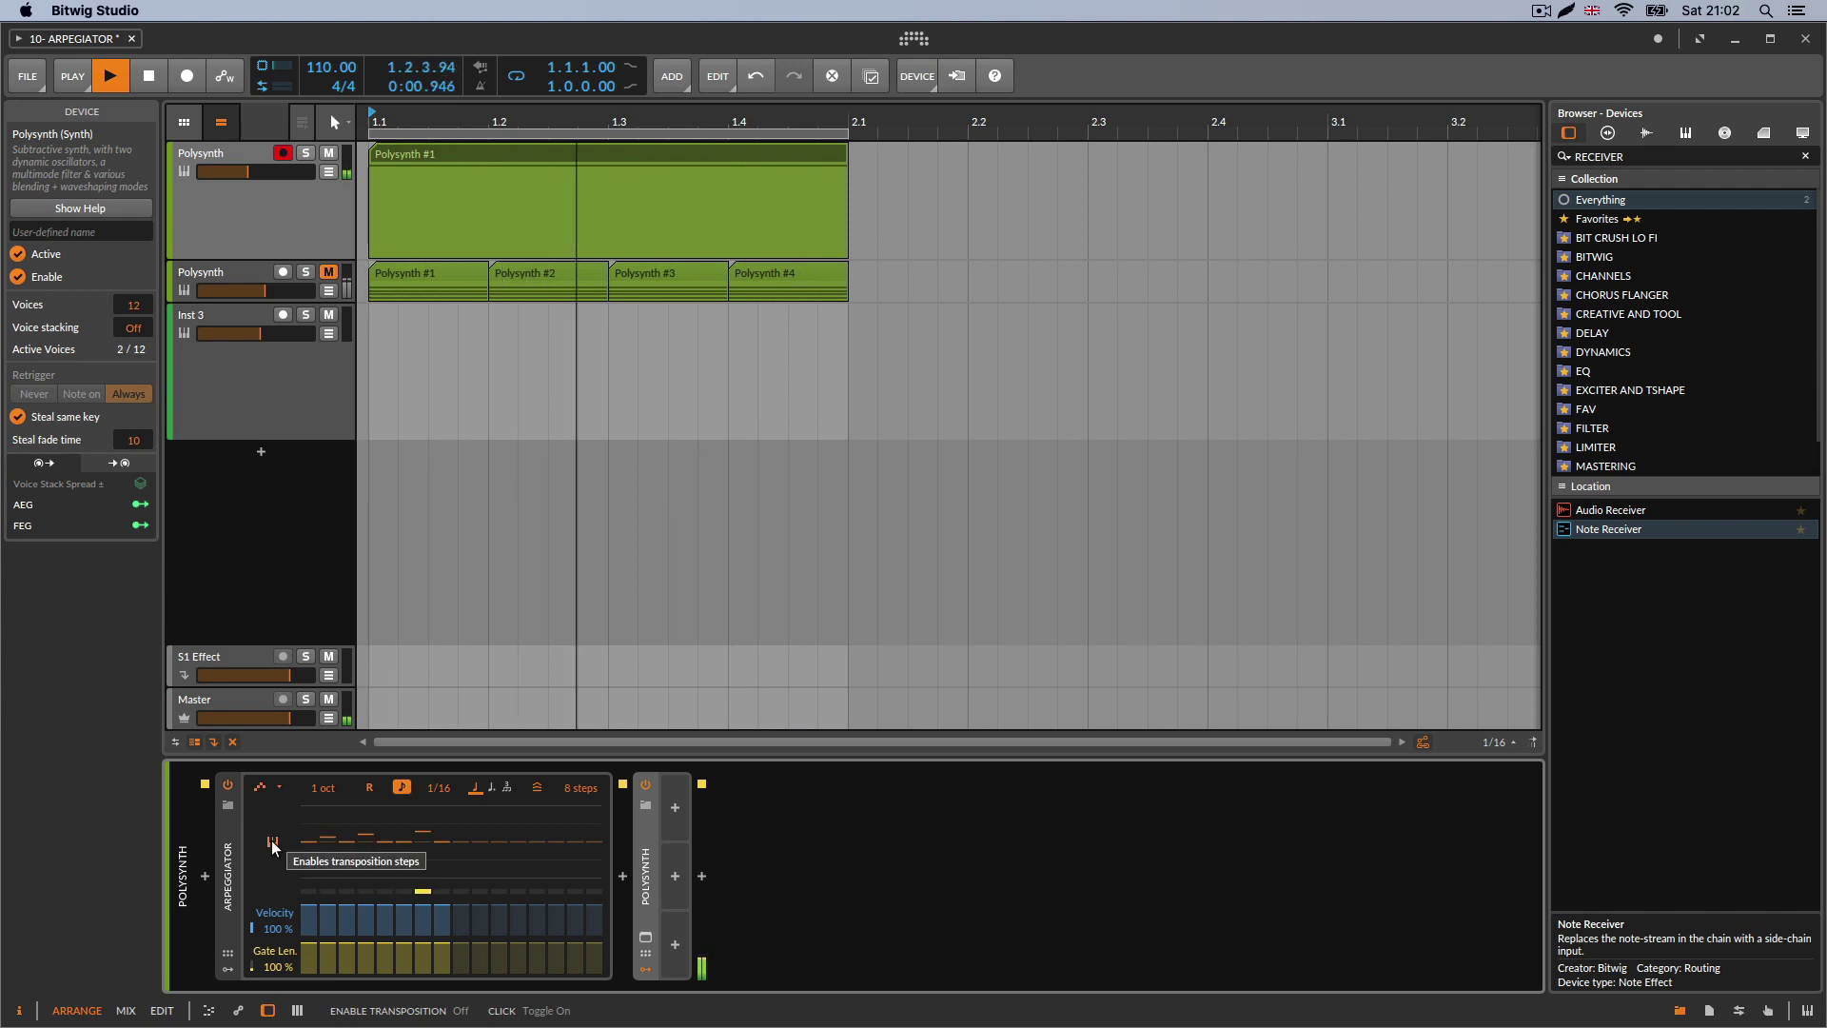
pyautogui.press('space')
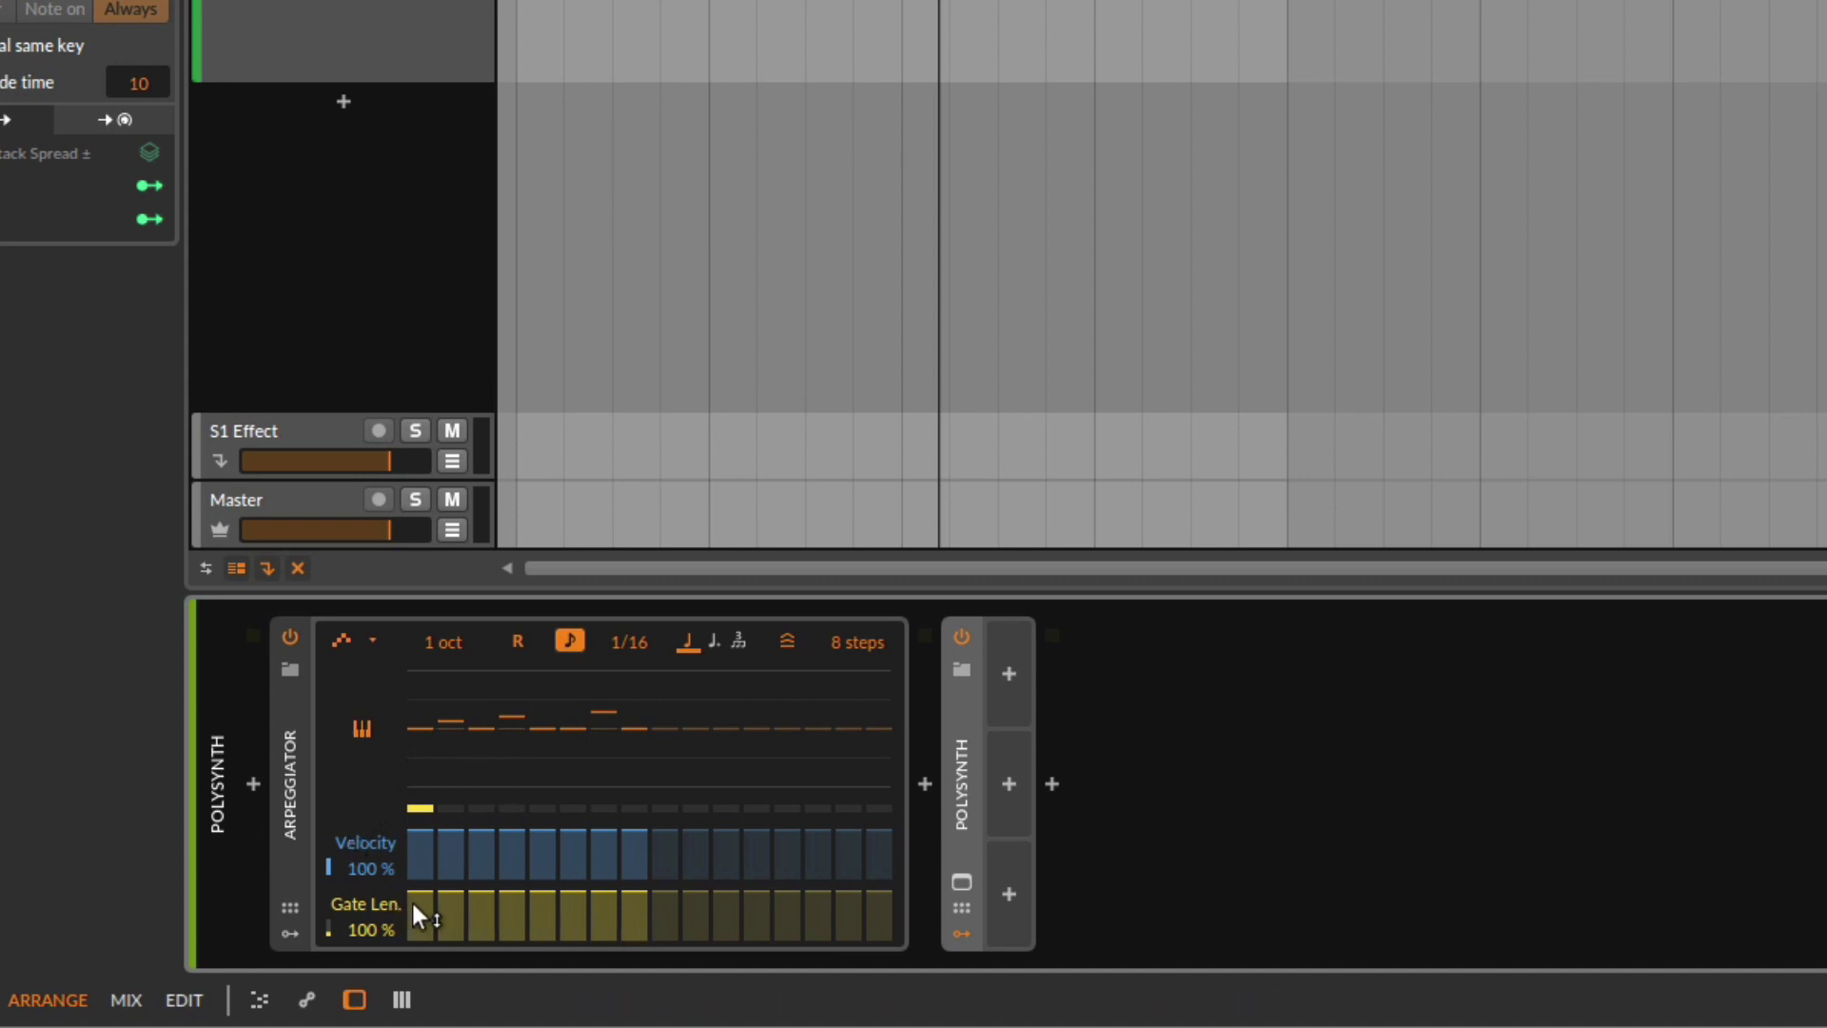
# - Try varied gate lengths across the eight Arpeggiator steps and restore them all to full length
pyautogui.moveTo(413, 904)
pyautogui.mouseDown()
pyautogui.moveTo(476, 912)
pyautogui.moveTo(526, 866)
pyautogui.moveTo(543, 894)
pyautogui.moveTo(512, 902)
pyautogui.moveTo(603, 920)
pyautogui.moveTo(575, 893)
pyautogui.moveTo(634, 916)
pyautogui.mouseUp()
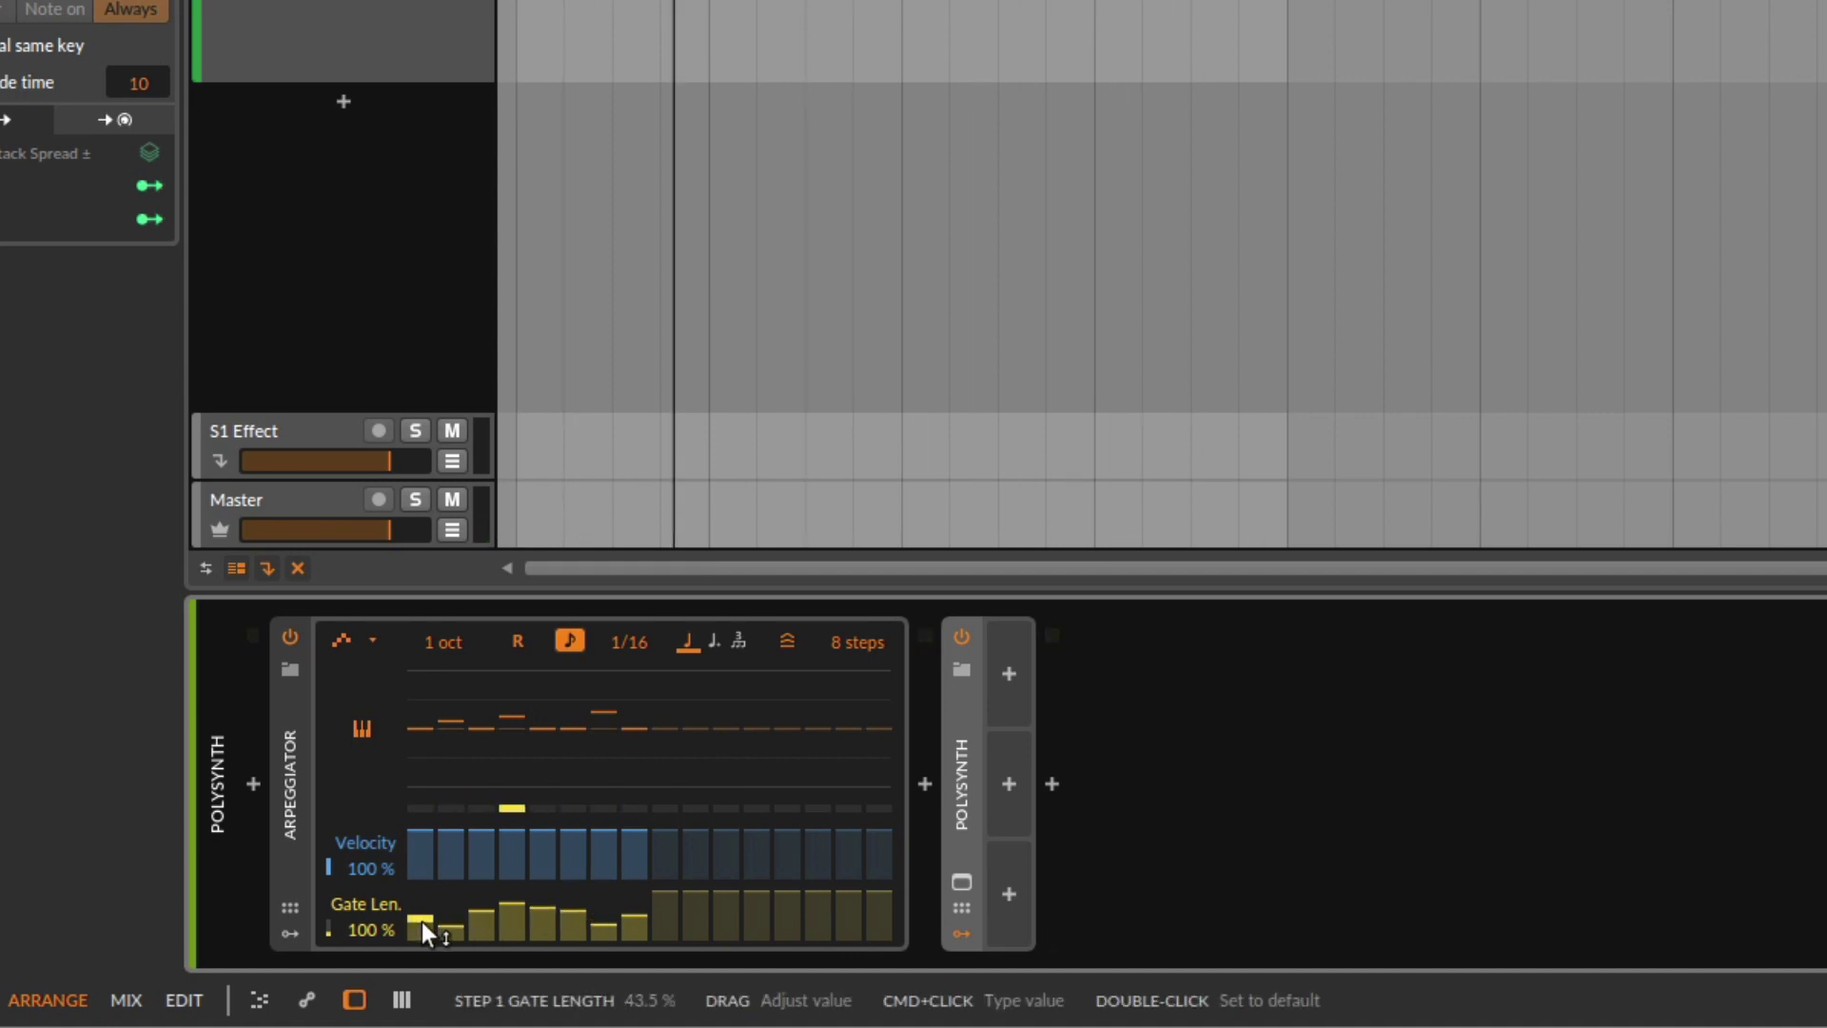
pyautogui.moveTo(420, 922)
pyautogui.mouseDown()
pyautogui.moveTo(528, 913)
pyautogui.moveTo(470, 917)
pyautogui.moveTo(513, 904)
pyautogui.moveTo(471, 917)
pyautogui.moveTo(634, 908)
pyautogui.mouseUp()
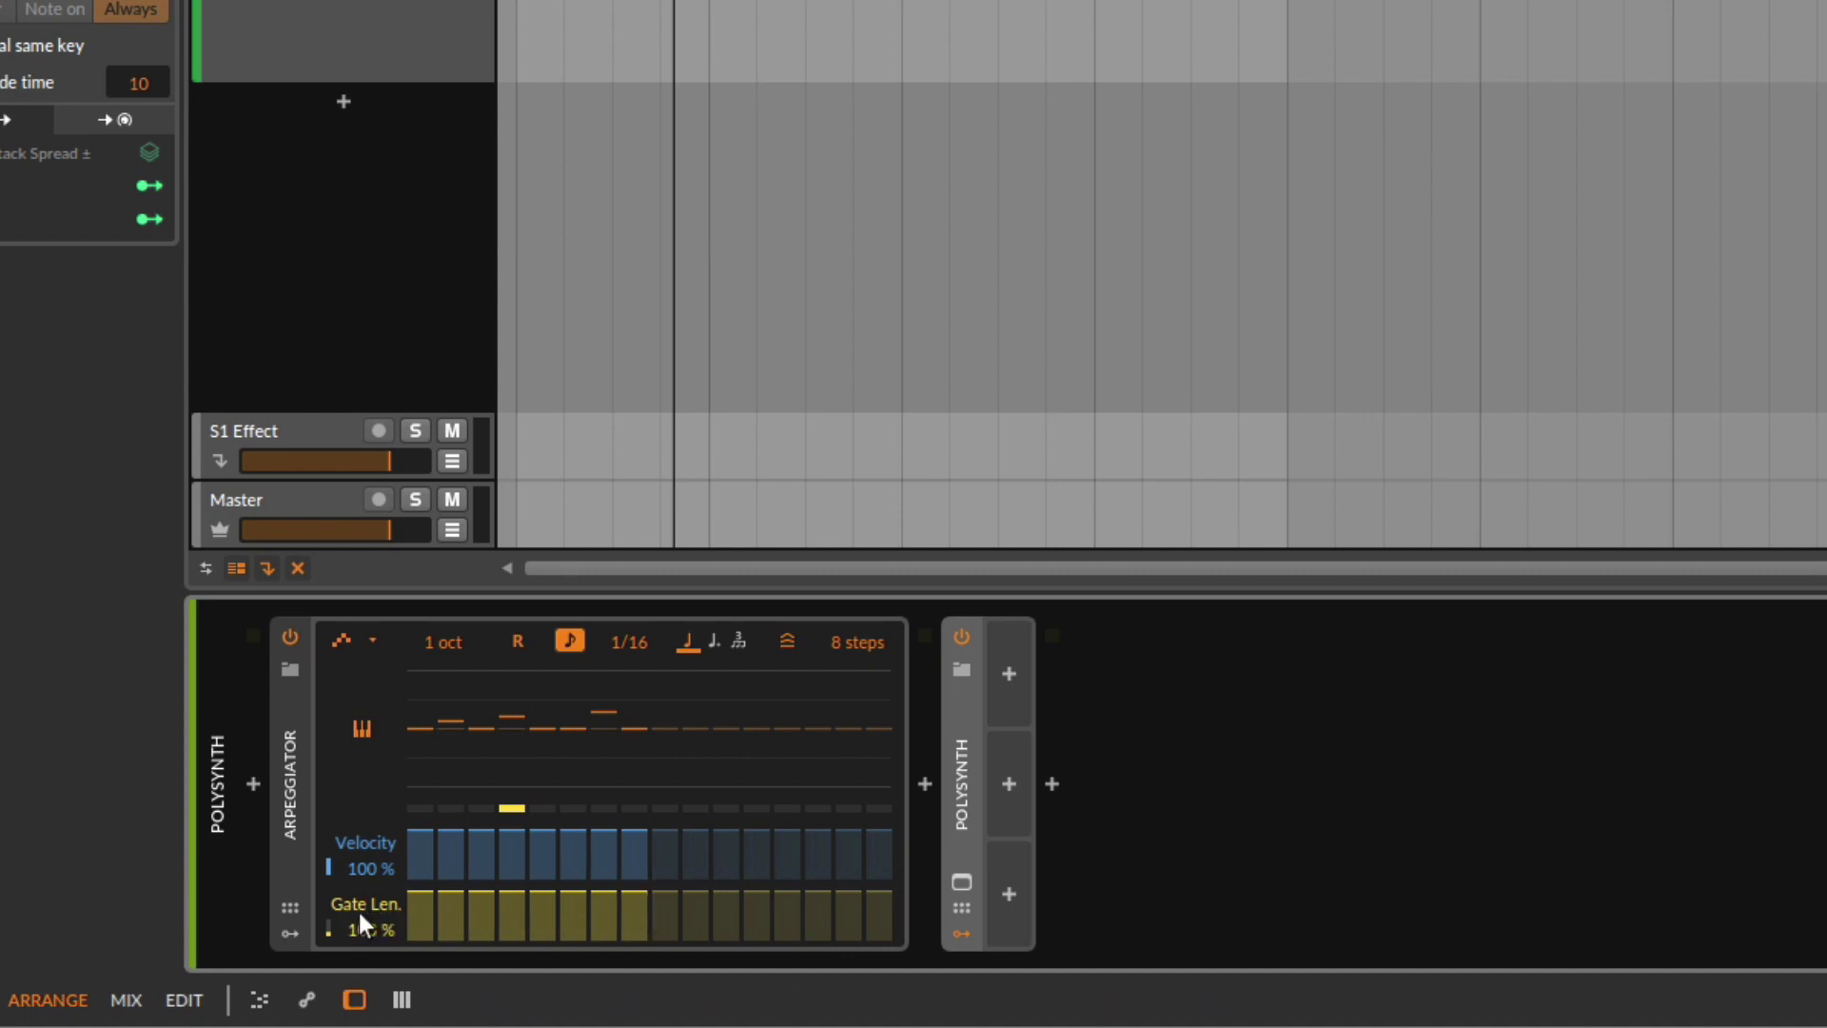
# - Lower the Arpeggiator's global gate length to 54.0 % during playback and expand the Polysynth device's controls
pyautogui.press('space')
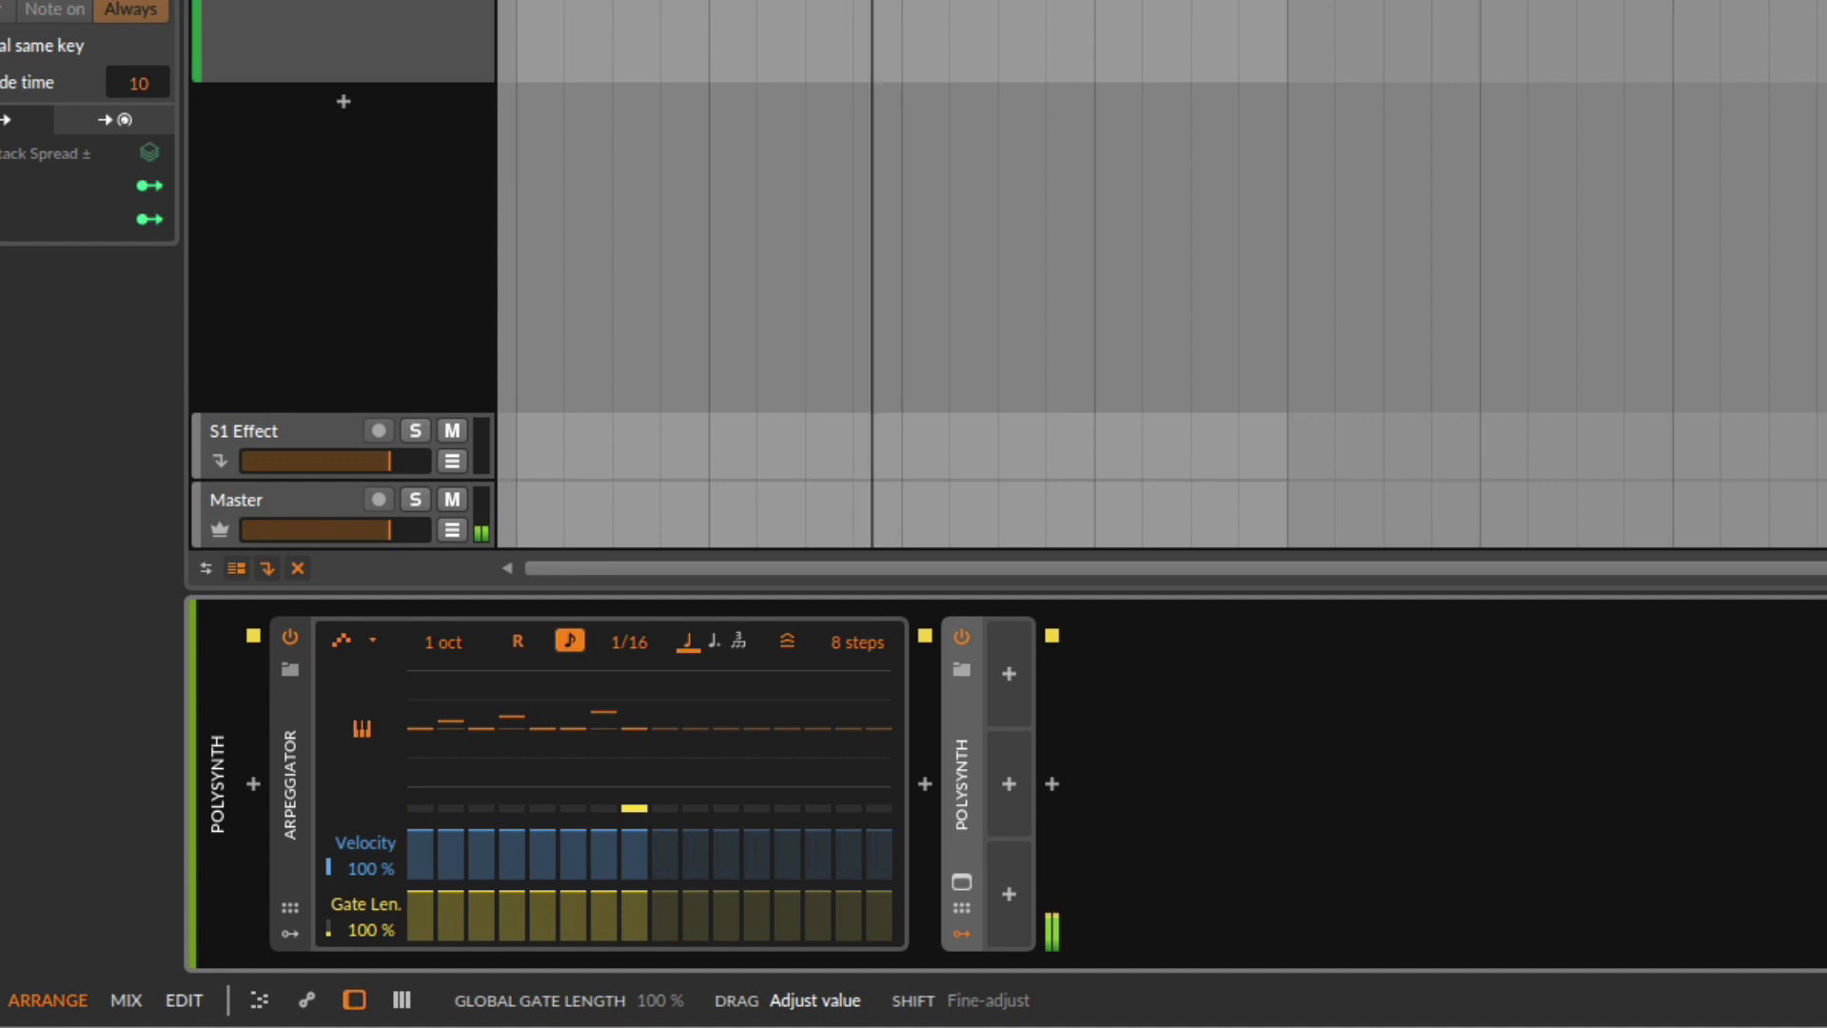
pyautogui.moveTo(361, 927); pyautogui.dragTo(362, 988)
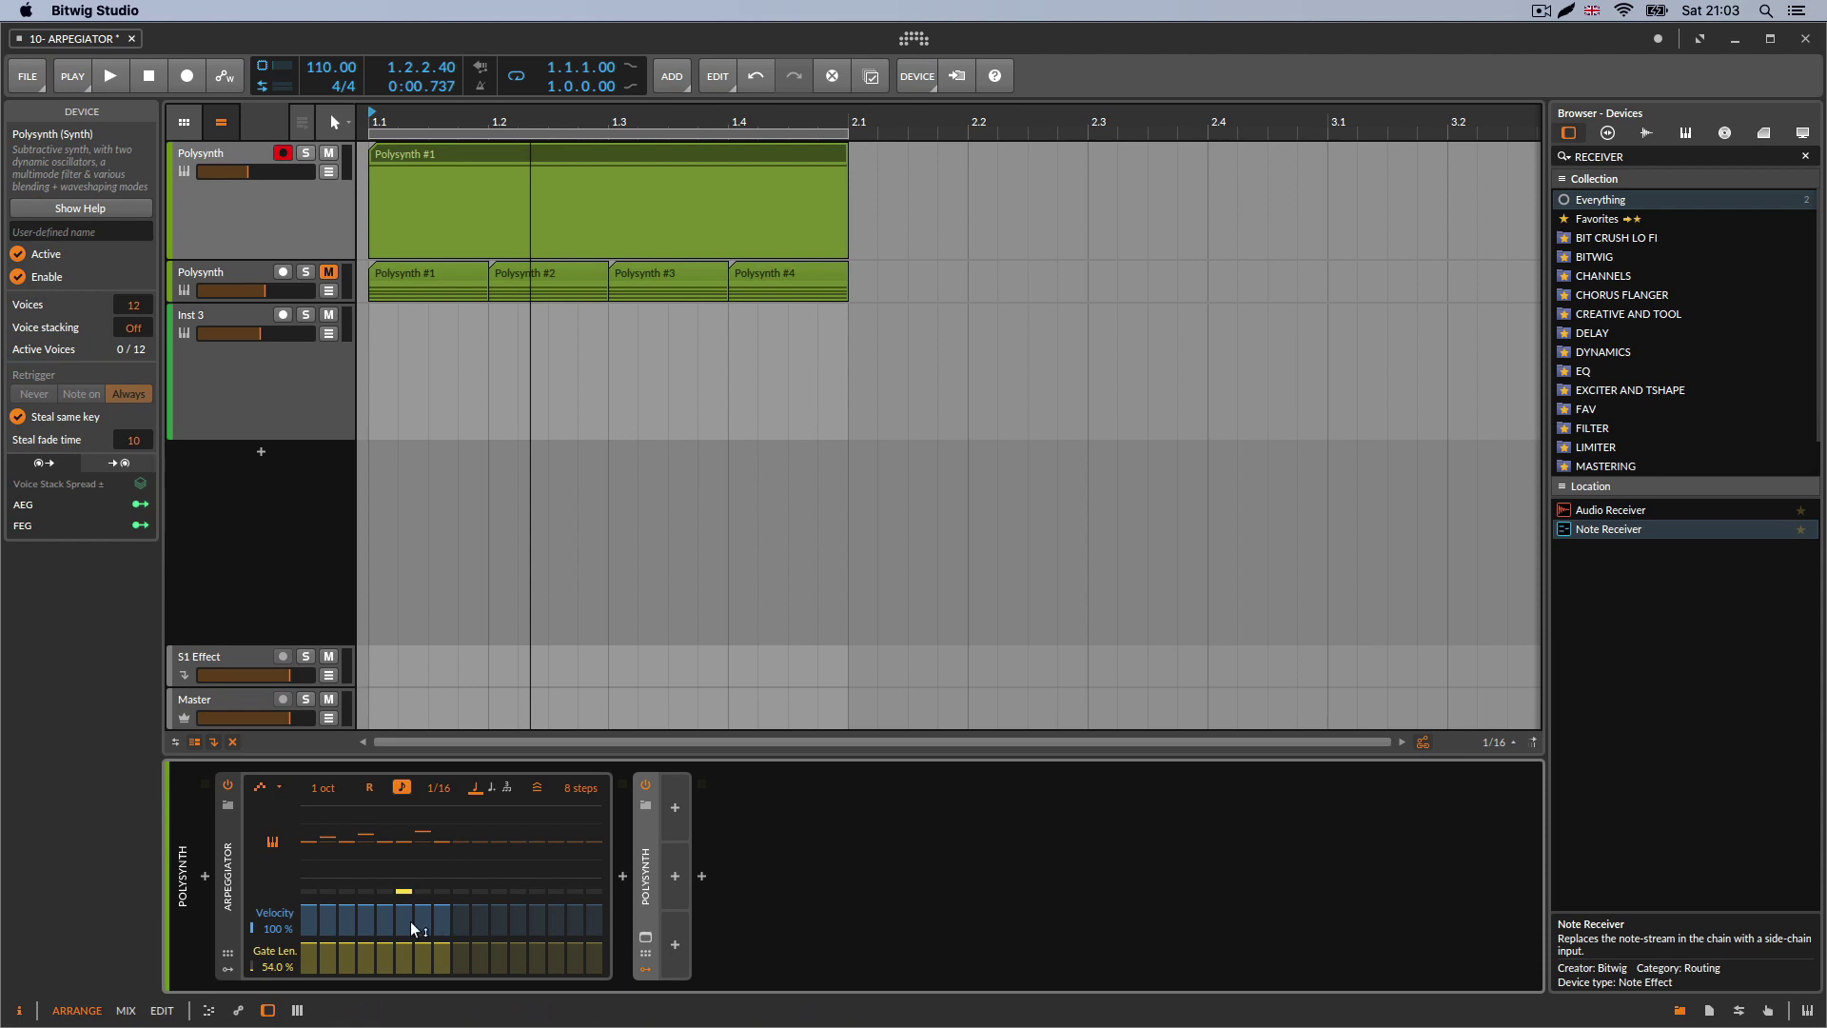
pyautogui.doubleClick(652, 840)
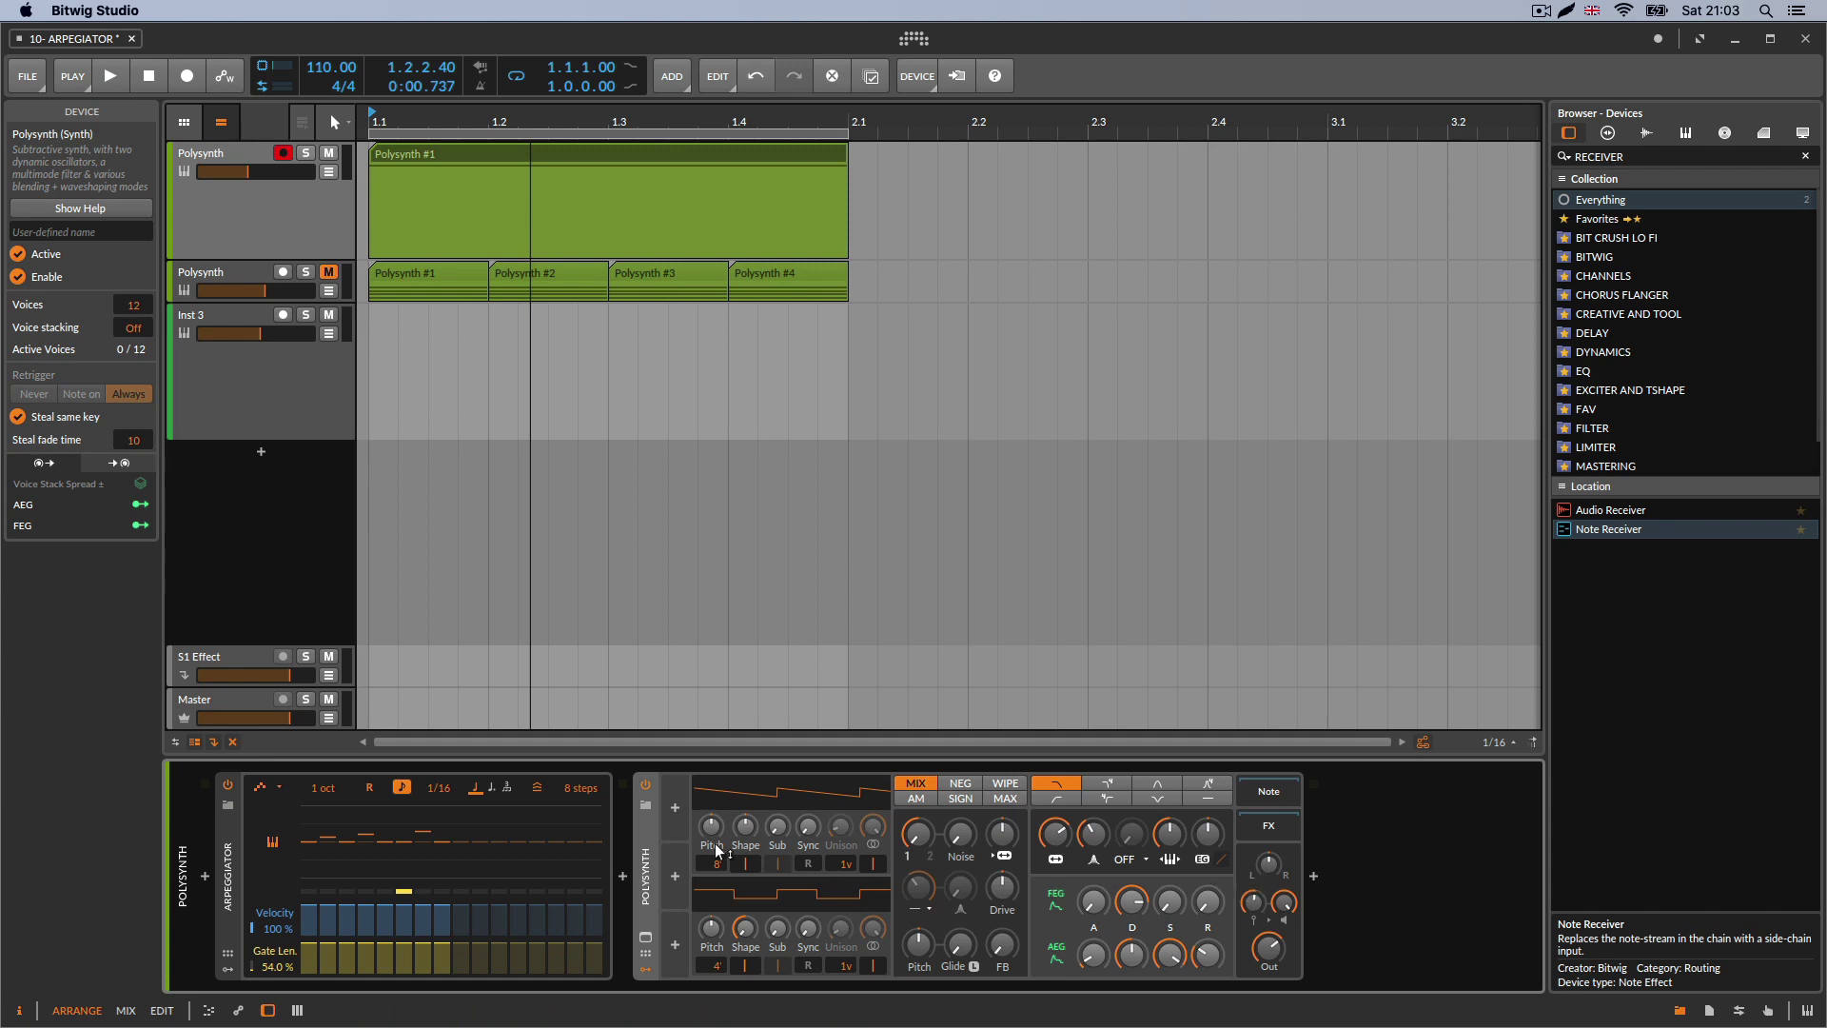
# - Collapse the Polysynth device's controls and set varied velocities across the eight Arpeggiator steps
pyautogui.click(639, 821)
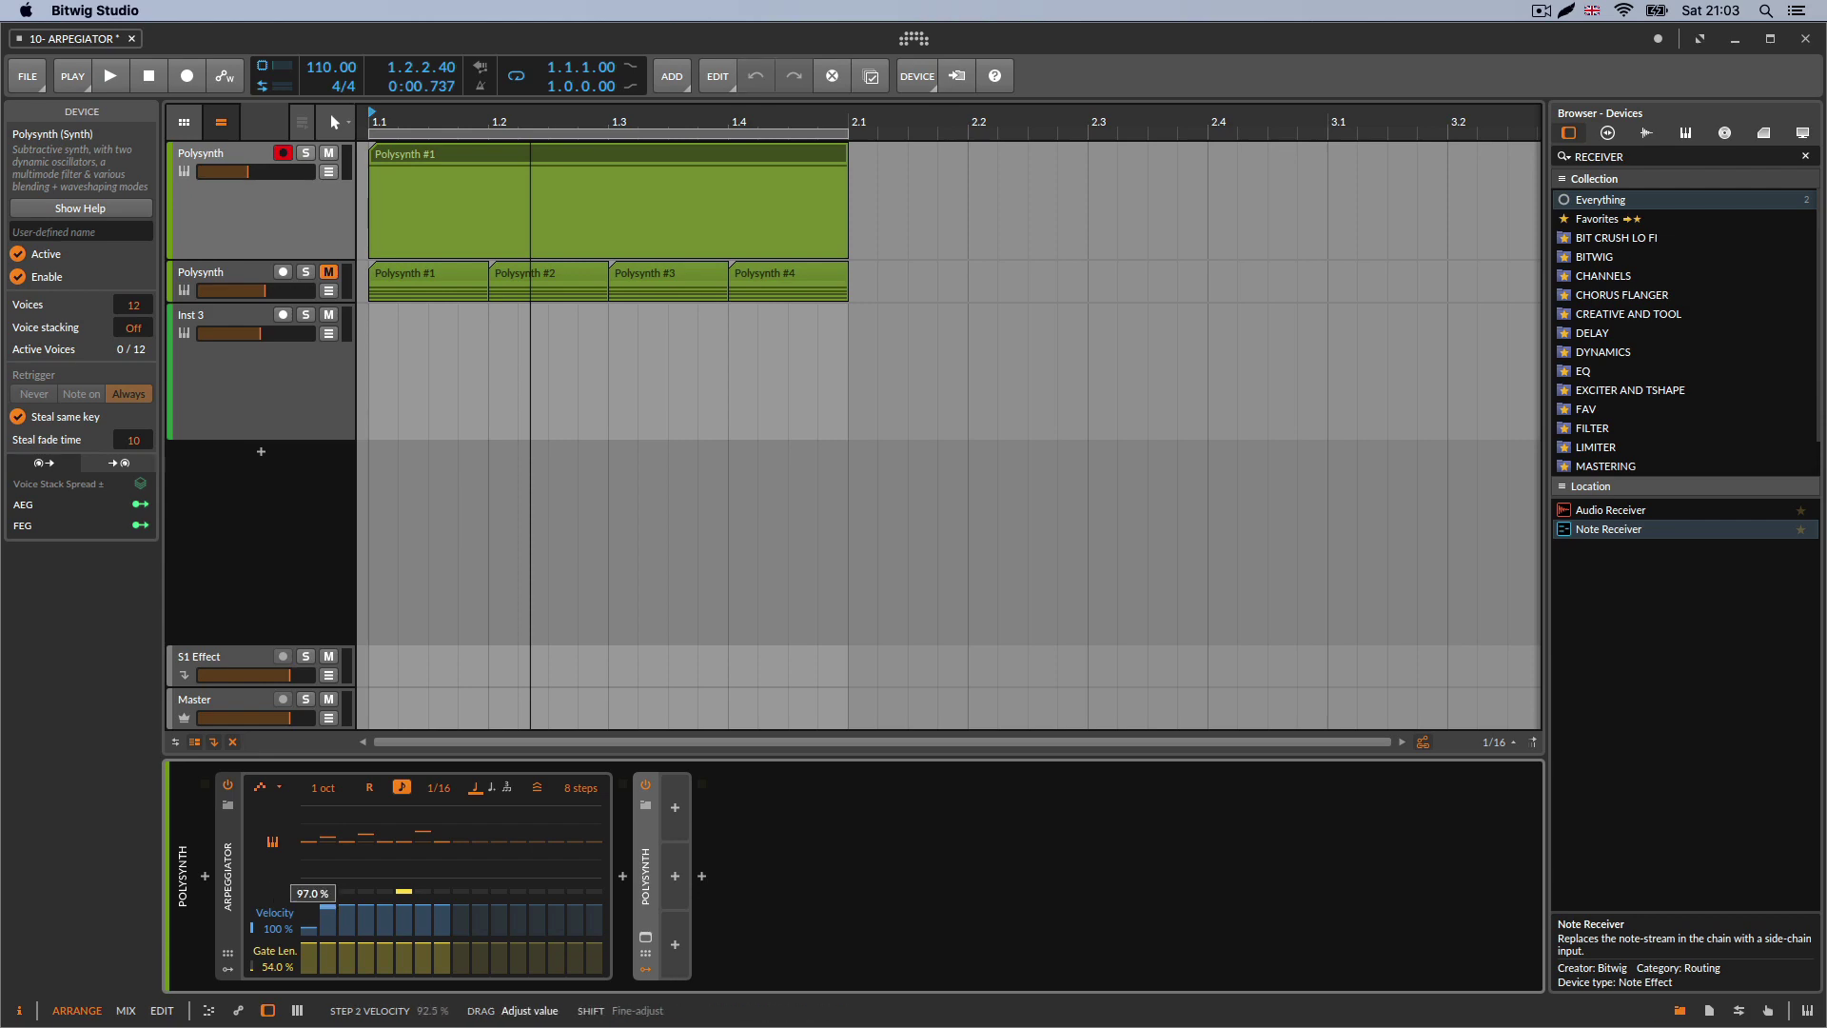
pyautogui.moveTo(327, 906)
pyautogui.mouseDown()
pyautogui.moveTo(447, 864)
pyautogui.moveTo(477, 887)
pyautogui.moveTo(529, 874)
pyautogui.mouseUp()
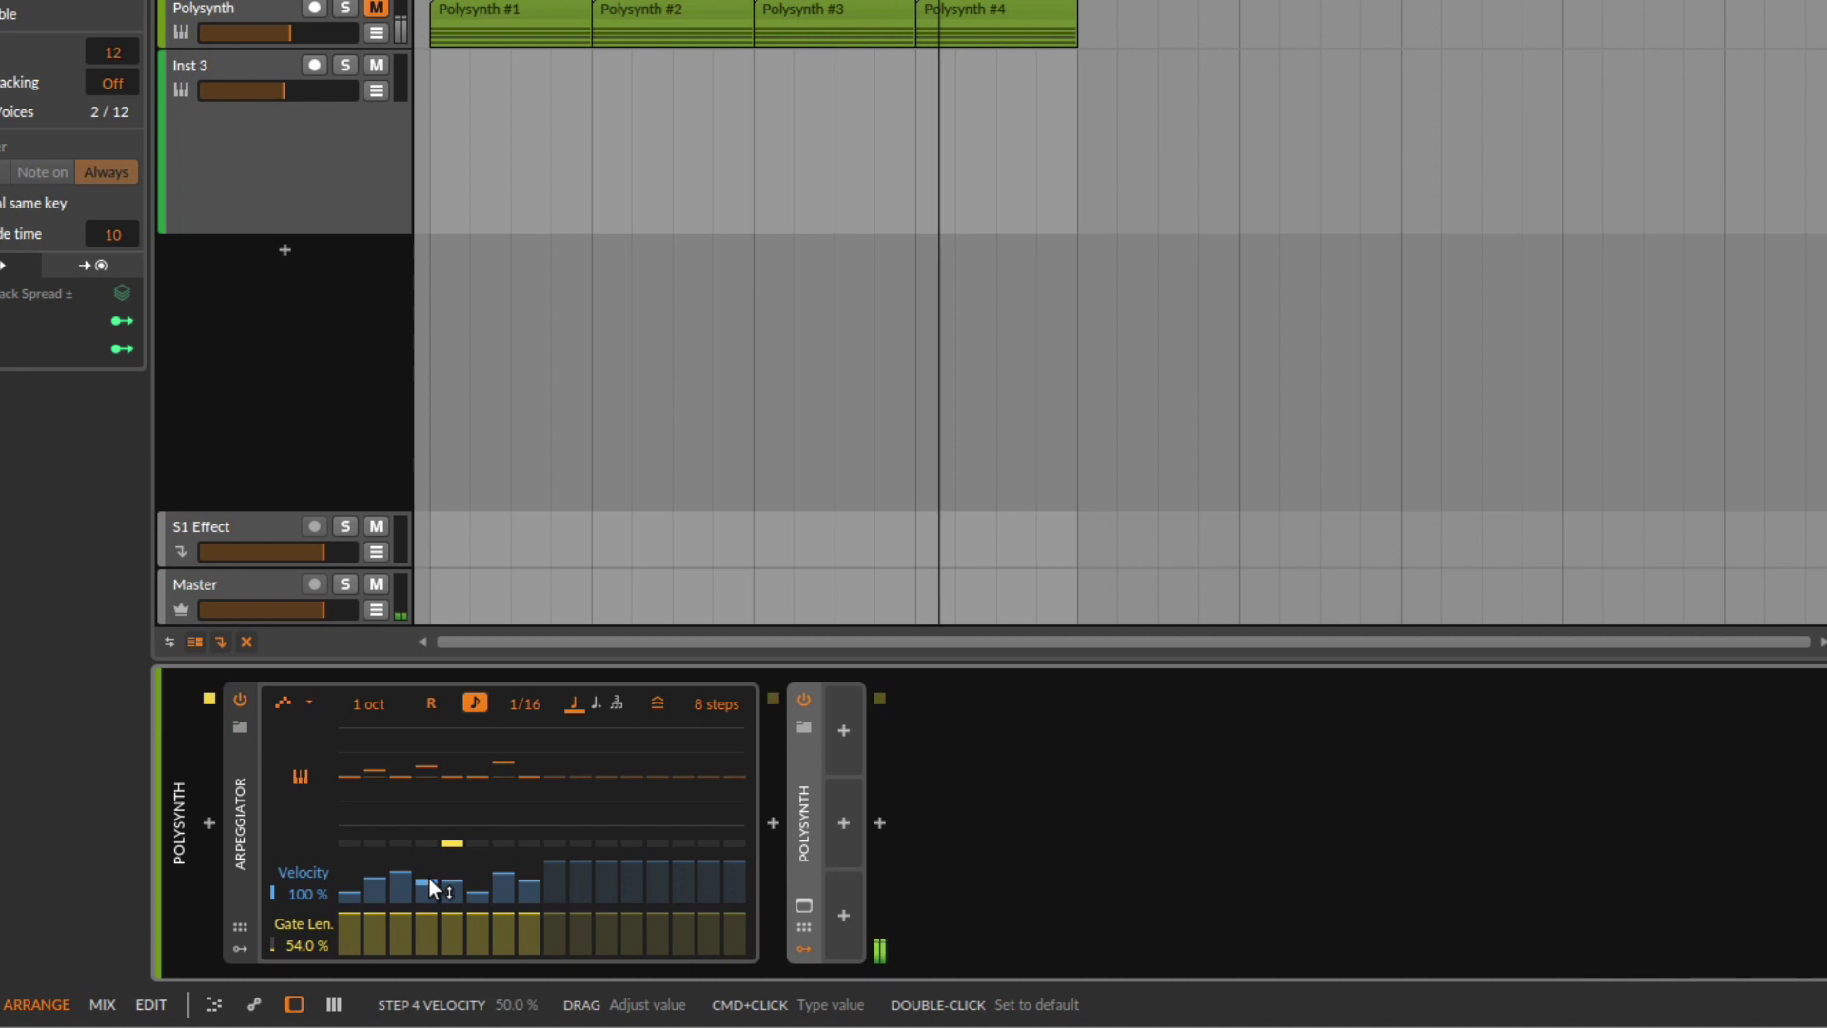
# - Restore the velocities of all eight Arpeggiator steps to their 100 % default
pyautogui.doubleClick(355, 895)
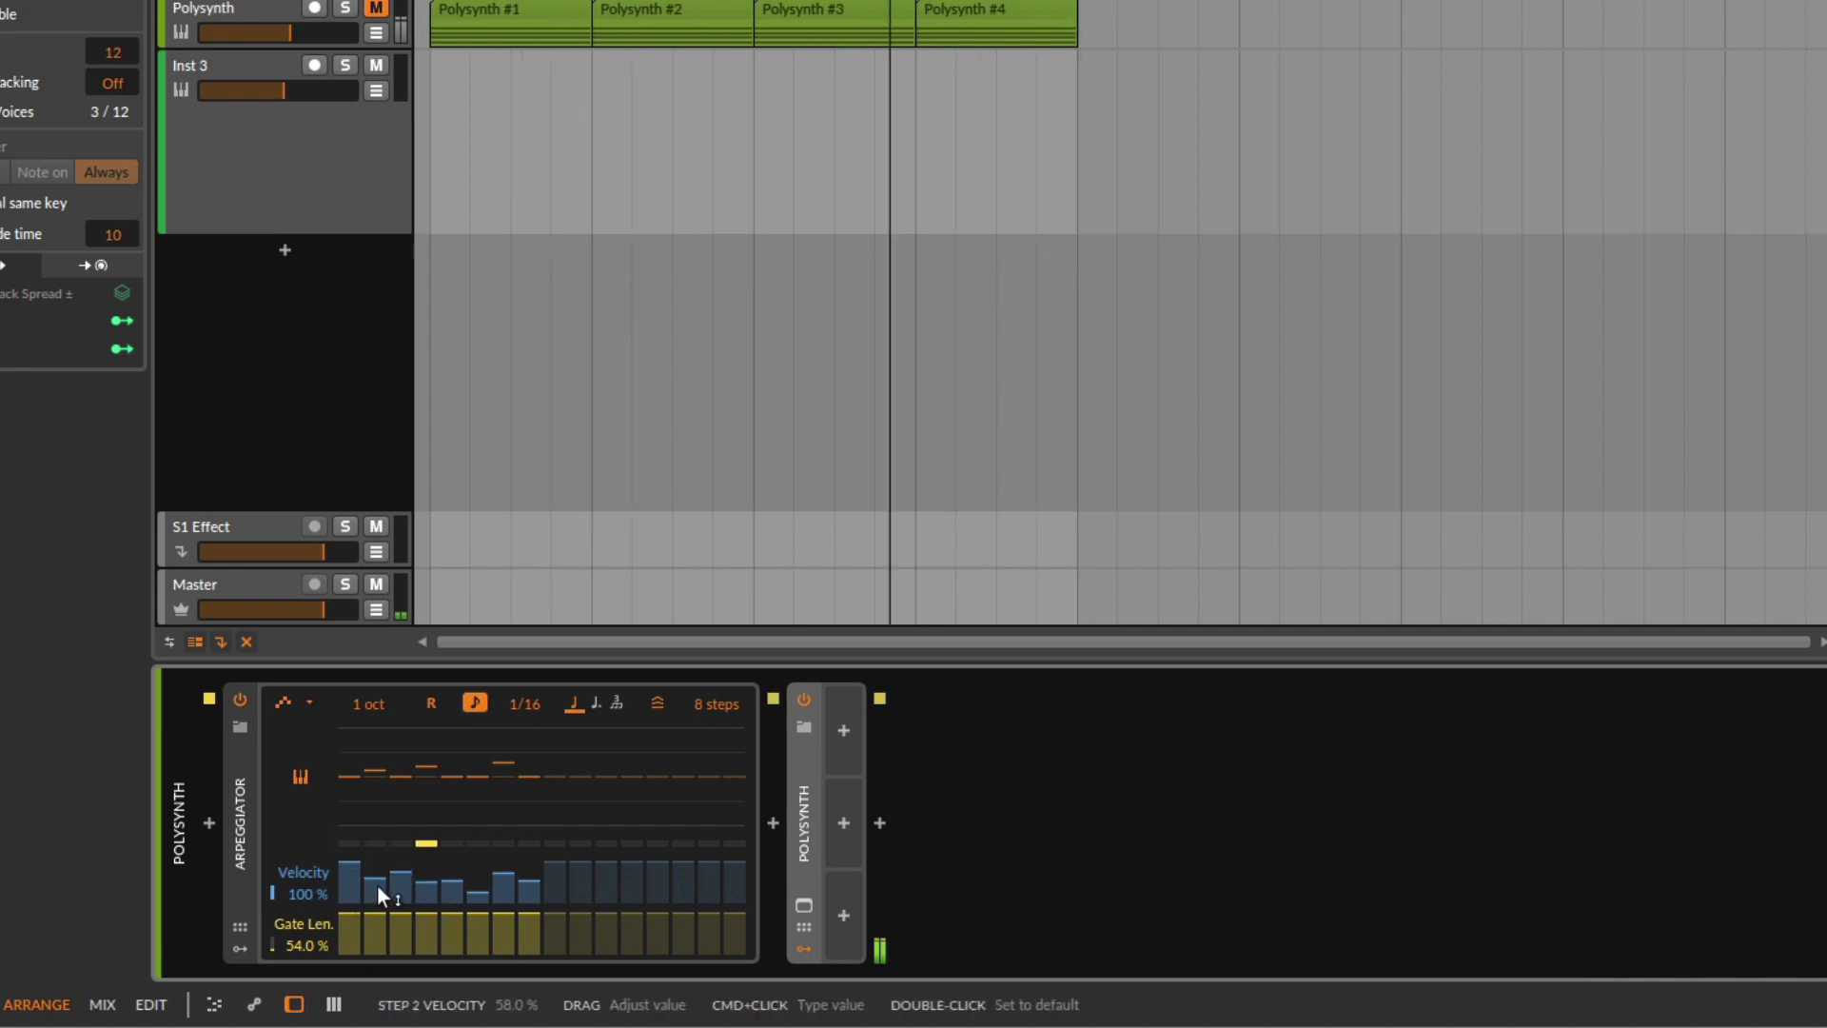
pyautogui.doubleClick(377, 894)
pyautogui.doubleClick(398, 881)
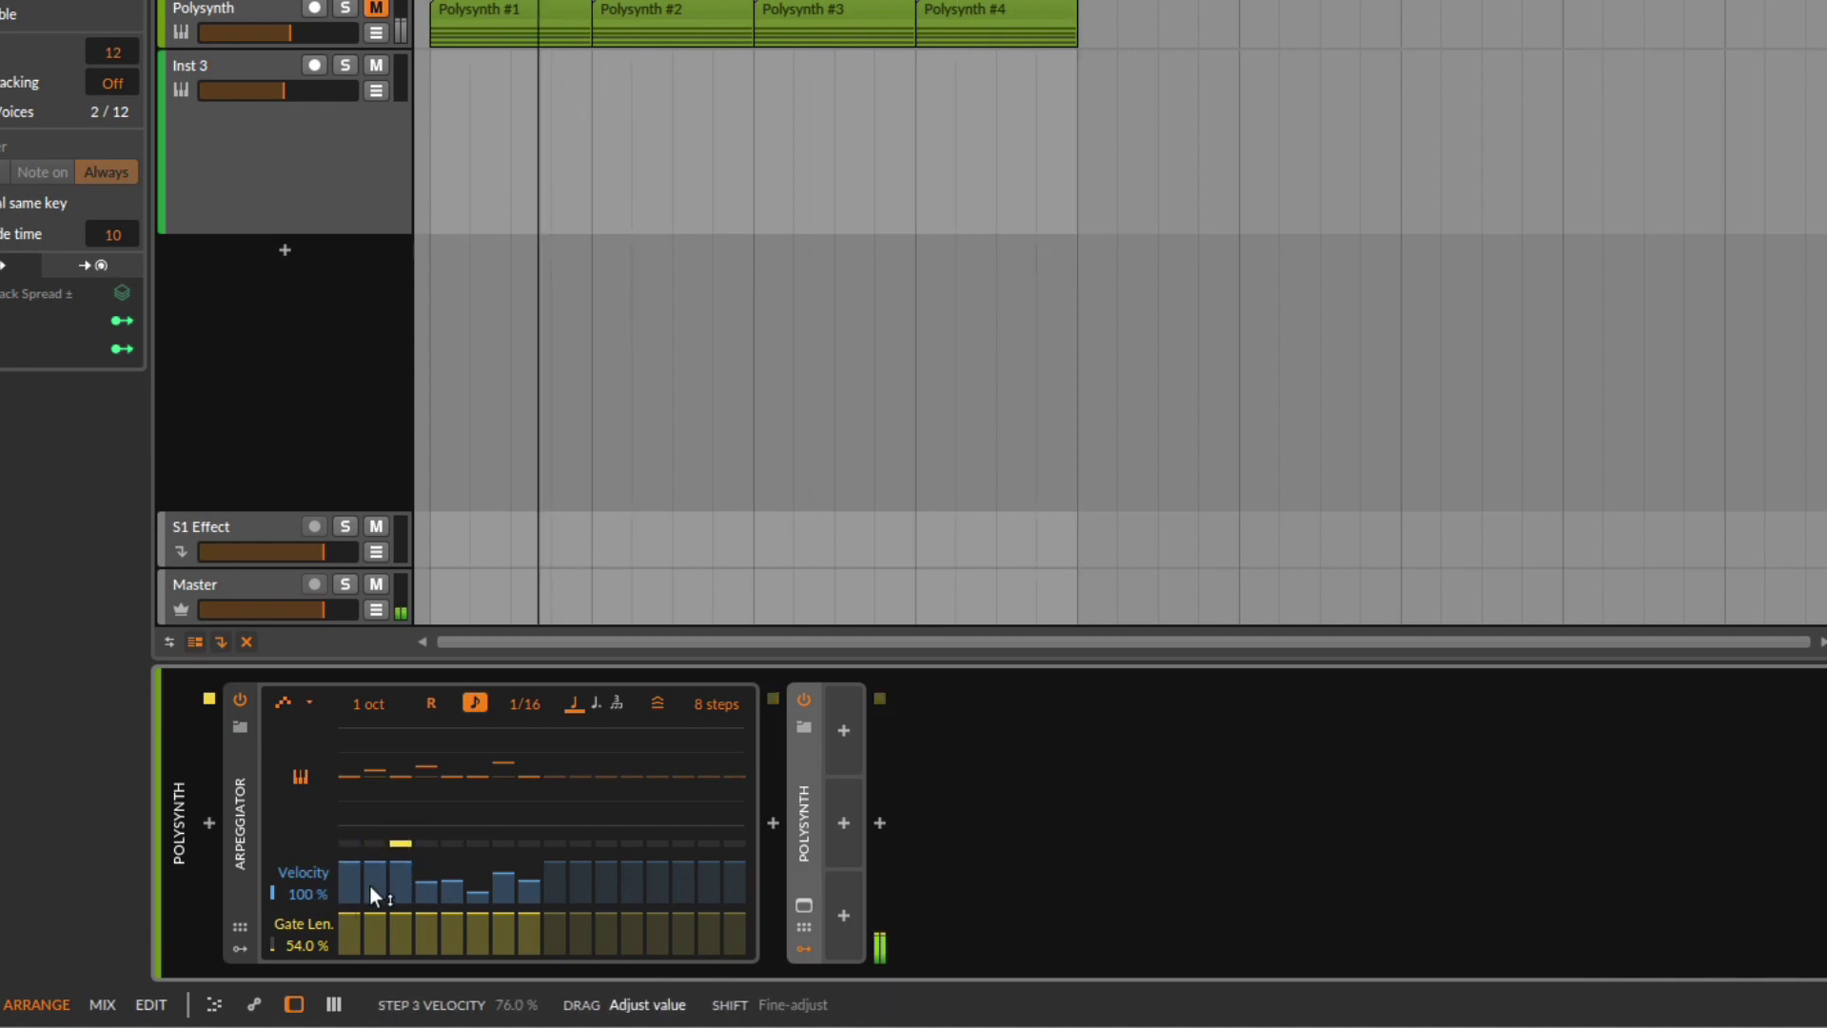
pyautogui.doubleClick(428, 885)
pyautogui.doubleClick(452, 887)
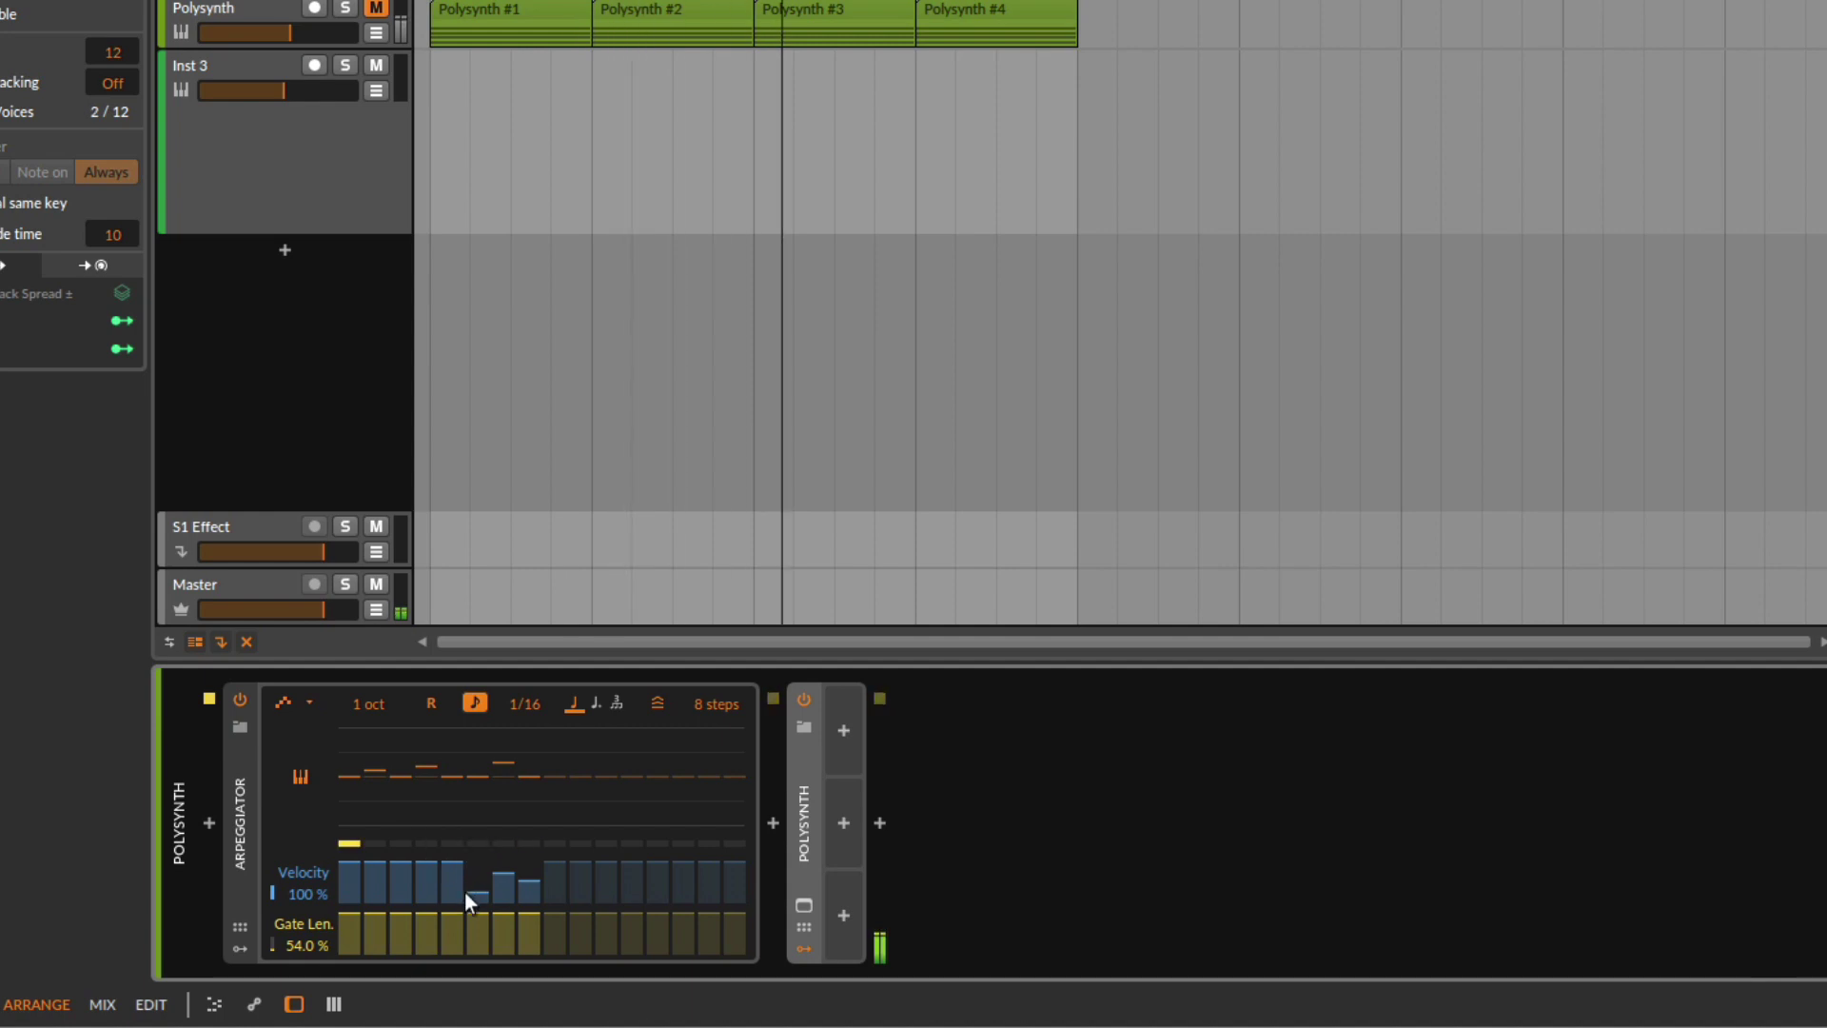
pyautogui.doubleClick(477, 893)
pyautogui.doubleClick(503, 884)
pyautogui.doubleClick(529, 878)
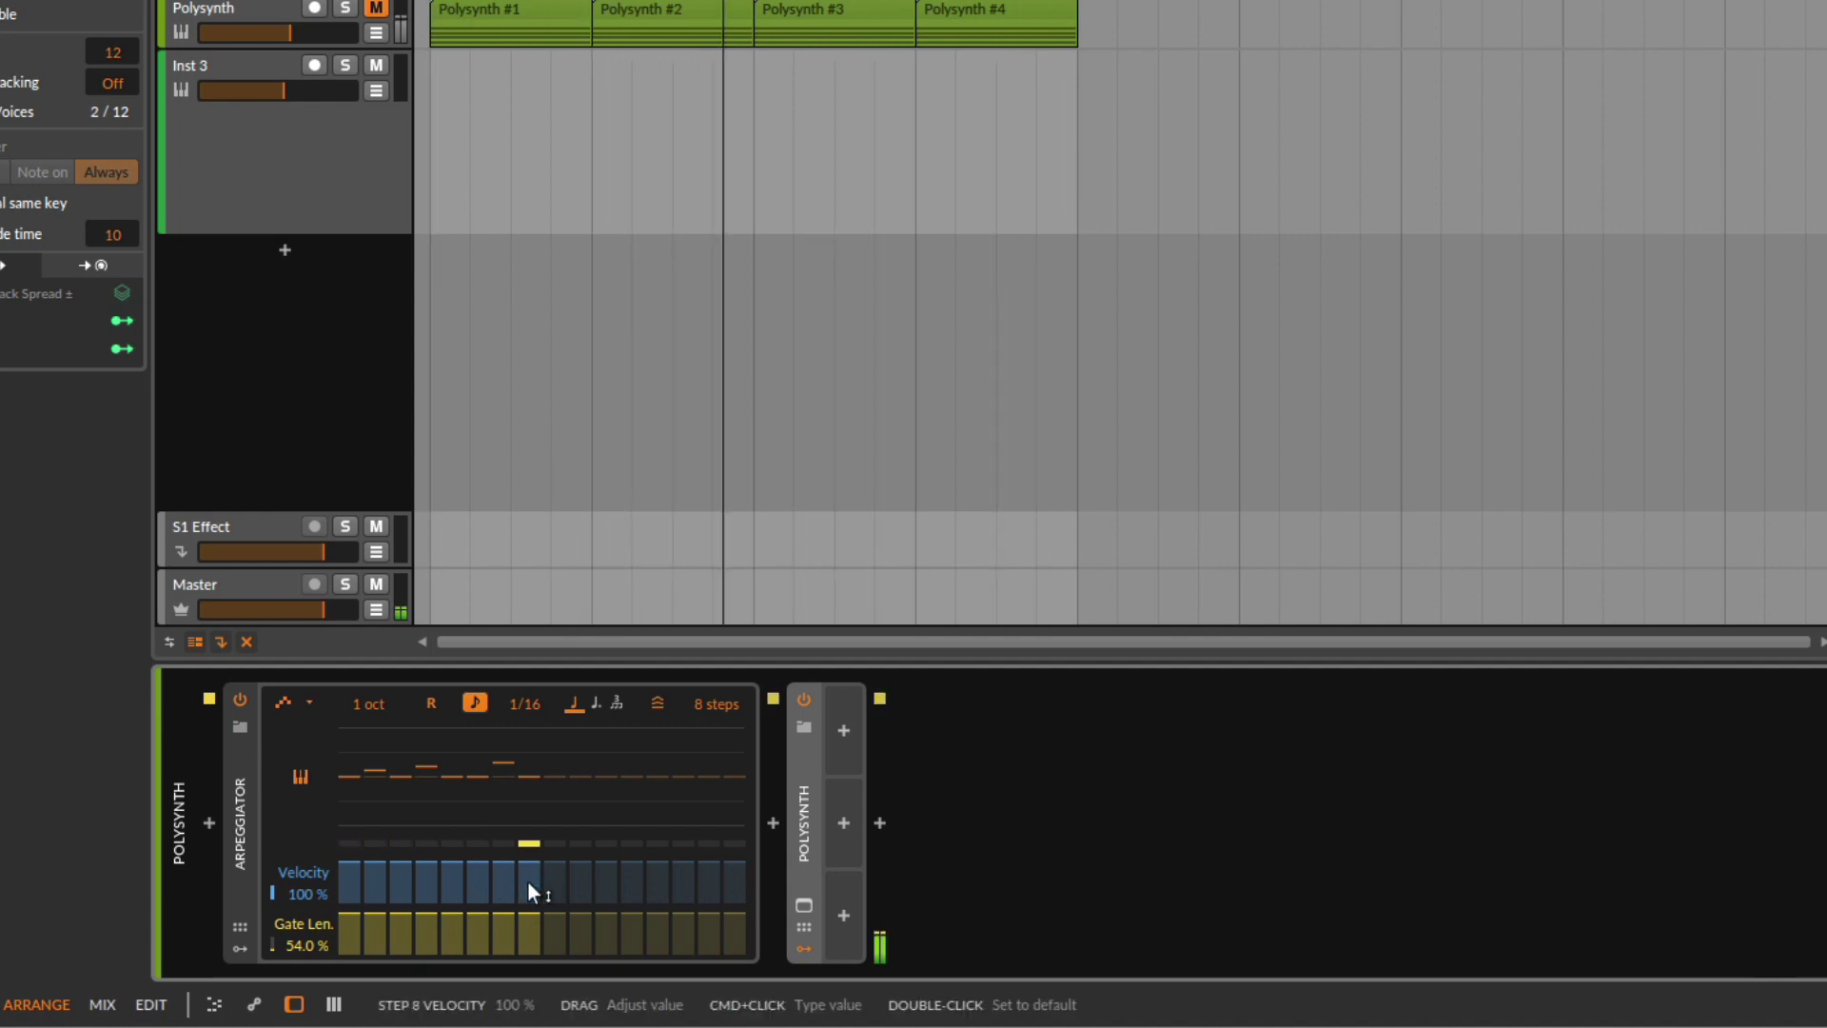
# - Try a lower velocity on Arpeggiator step 7, restore its default and stop playback
pyautogui.moveTo(310, 897)
pyautogui.mouseDown()
pyautogui.moveTo(310, 937)
pyautogui.moveTo(307, 908)
pyautogui.mouseUp()
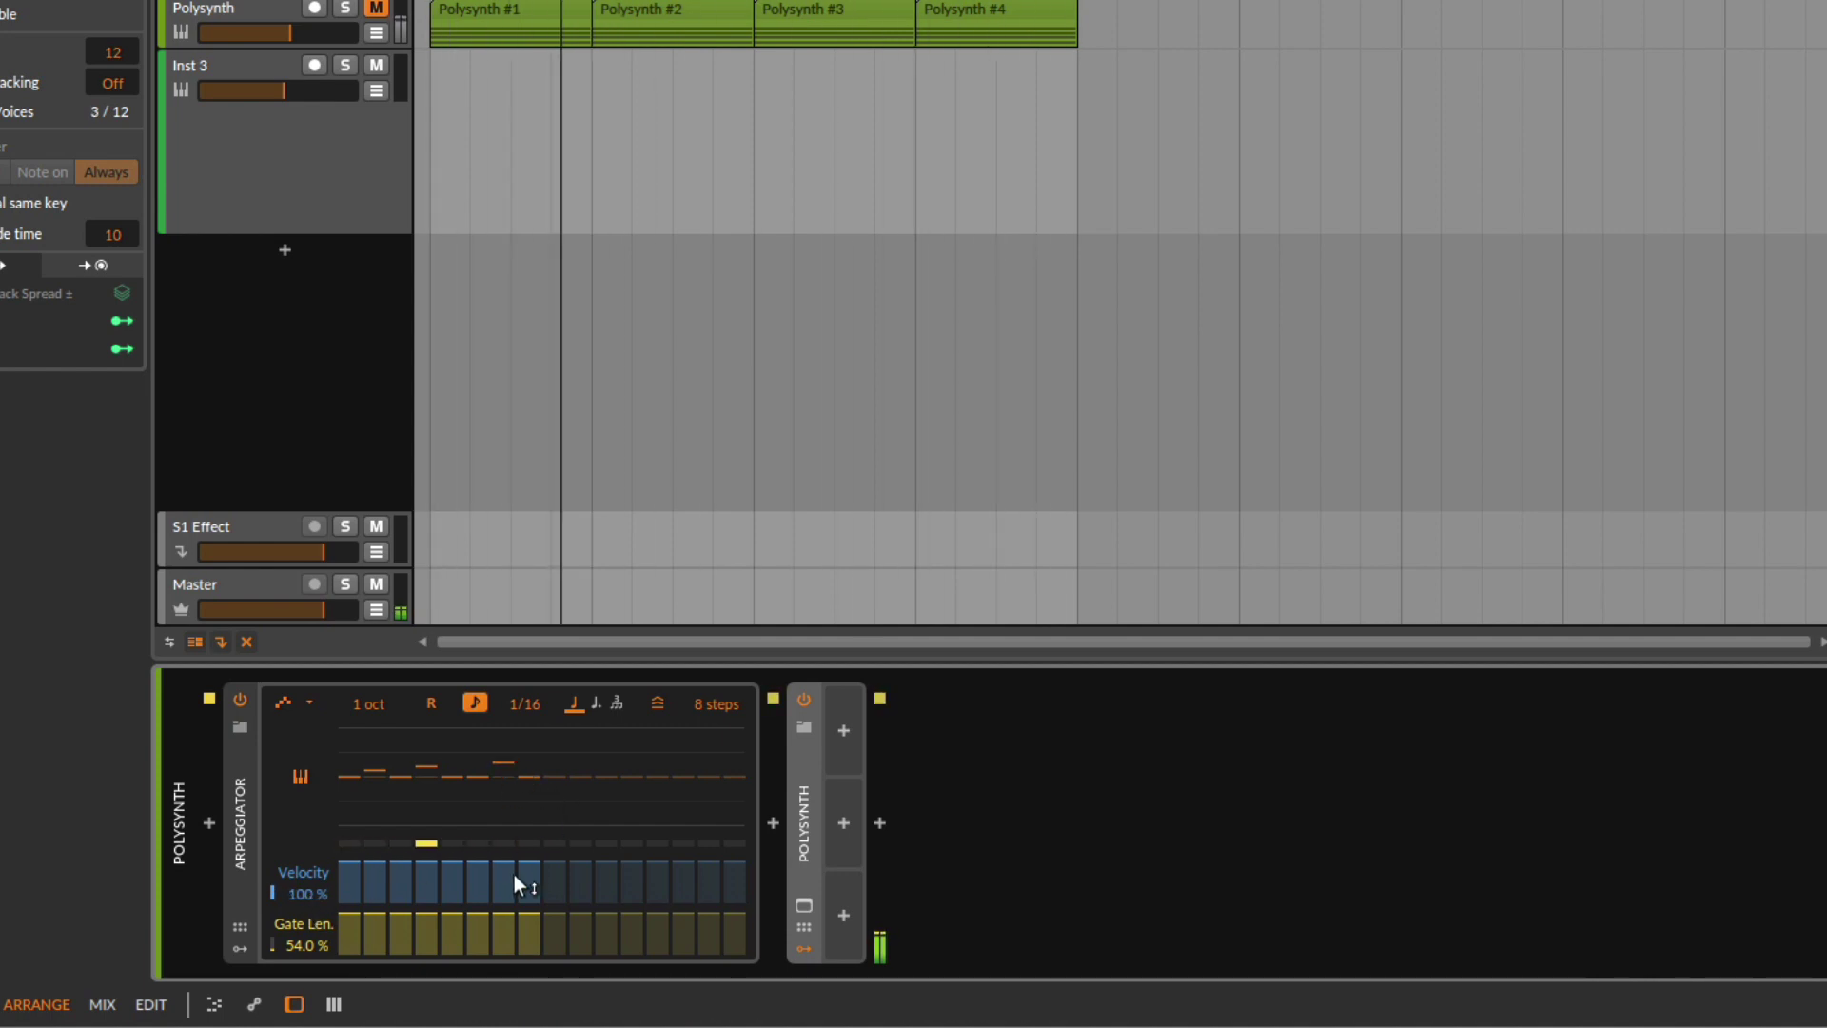
pyautogui.moveTo(505, 866)
pyautogui.mouseDown()
pyautogui.moveTo(504, 906)
pyautogui.moveTo(505, 883)
pyautogui.mouseUp()
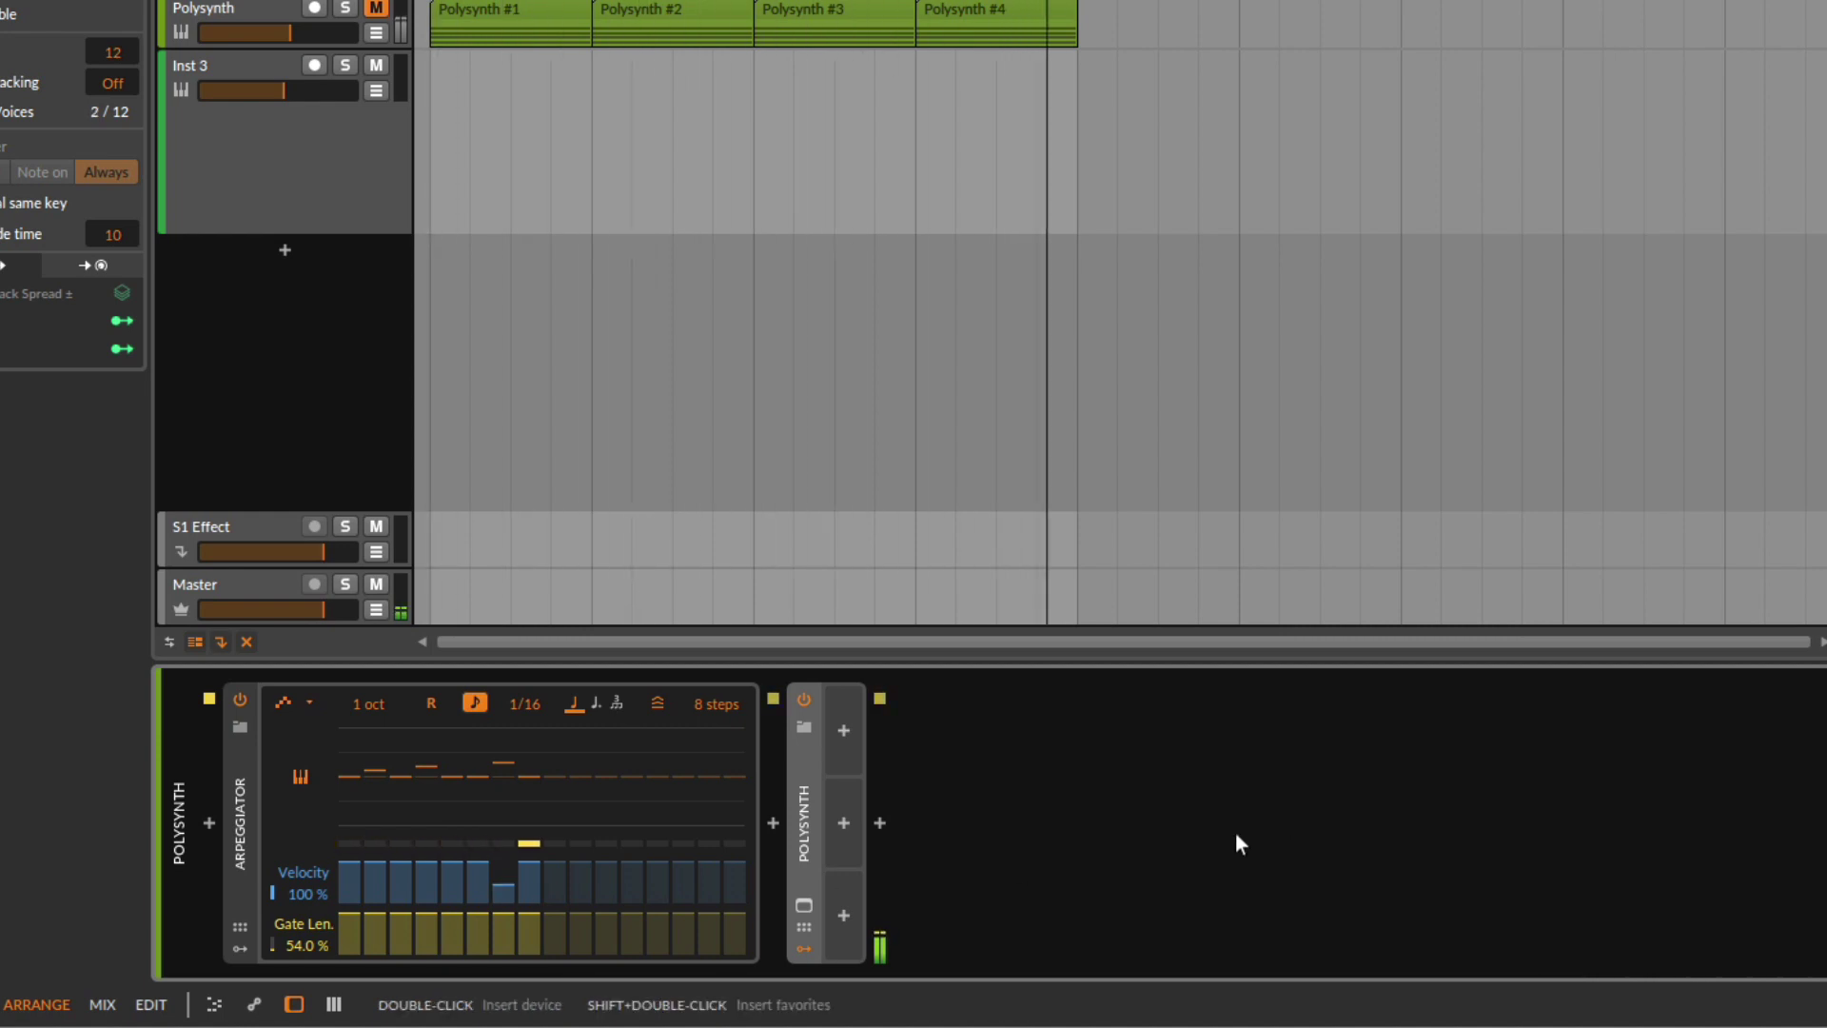
pyautogui.doubleClick(505, 882)
pyautogui.press('space')
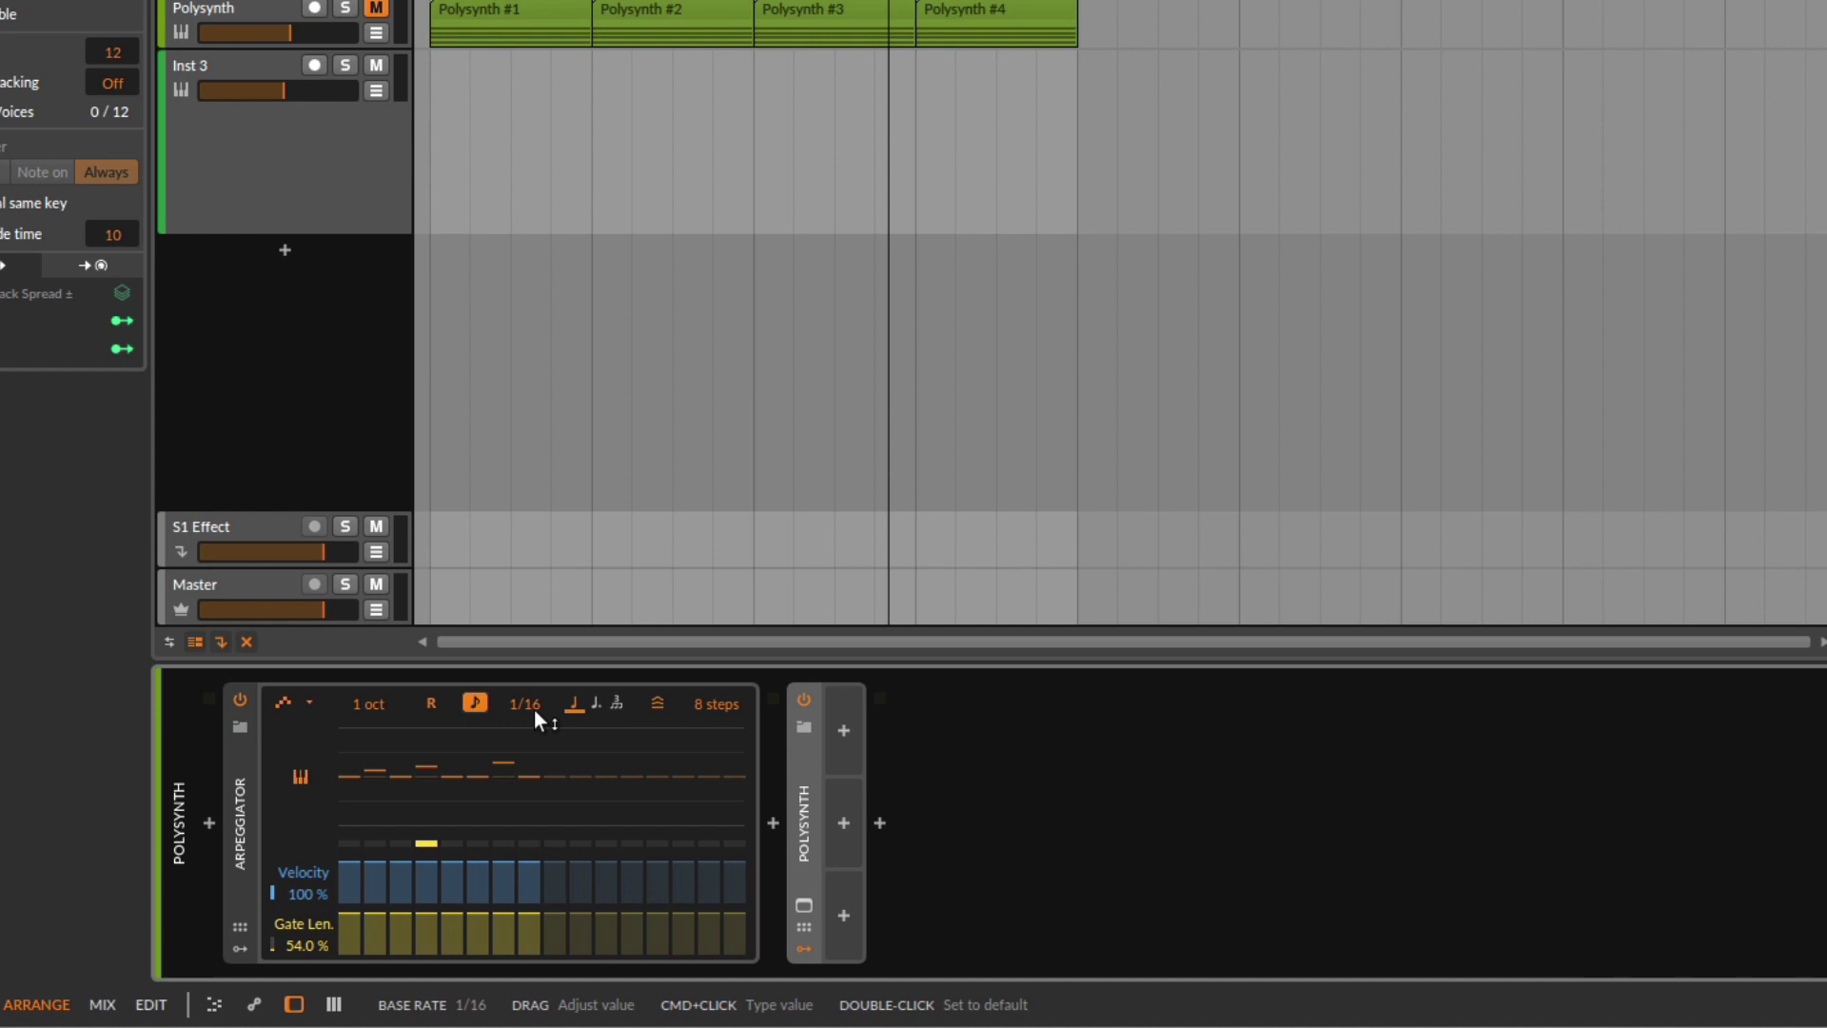
# - Try Arpeggiator base rates of 1/8 and 1/32 during playback and return to 1/16
pyautogui.press('space')
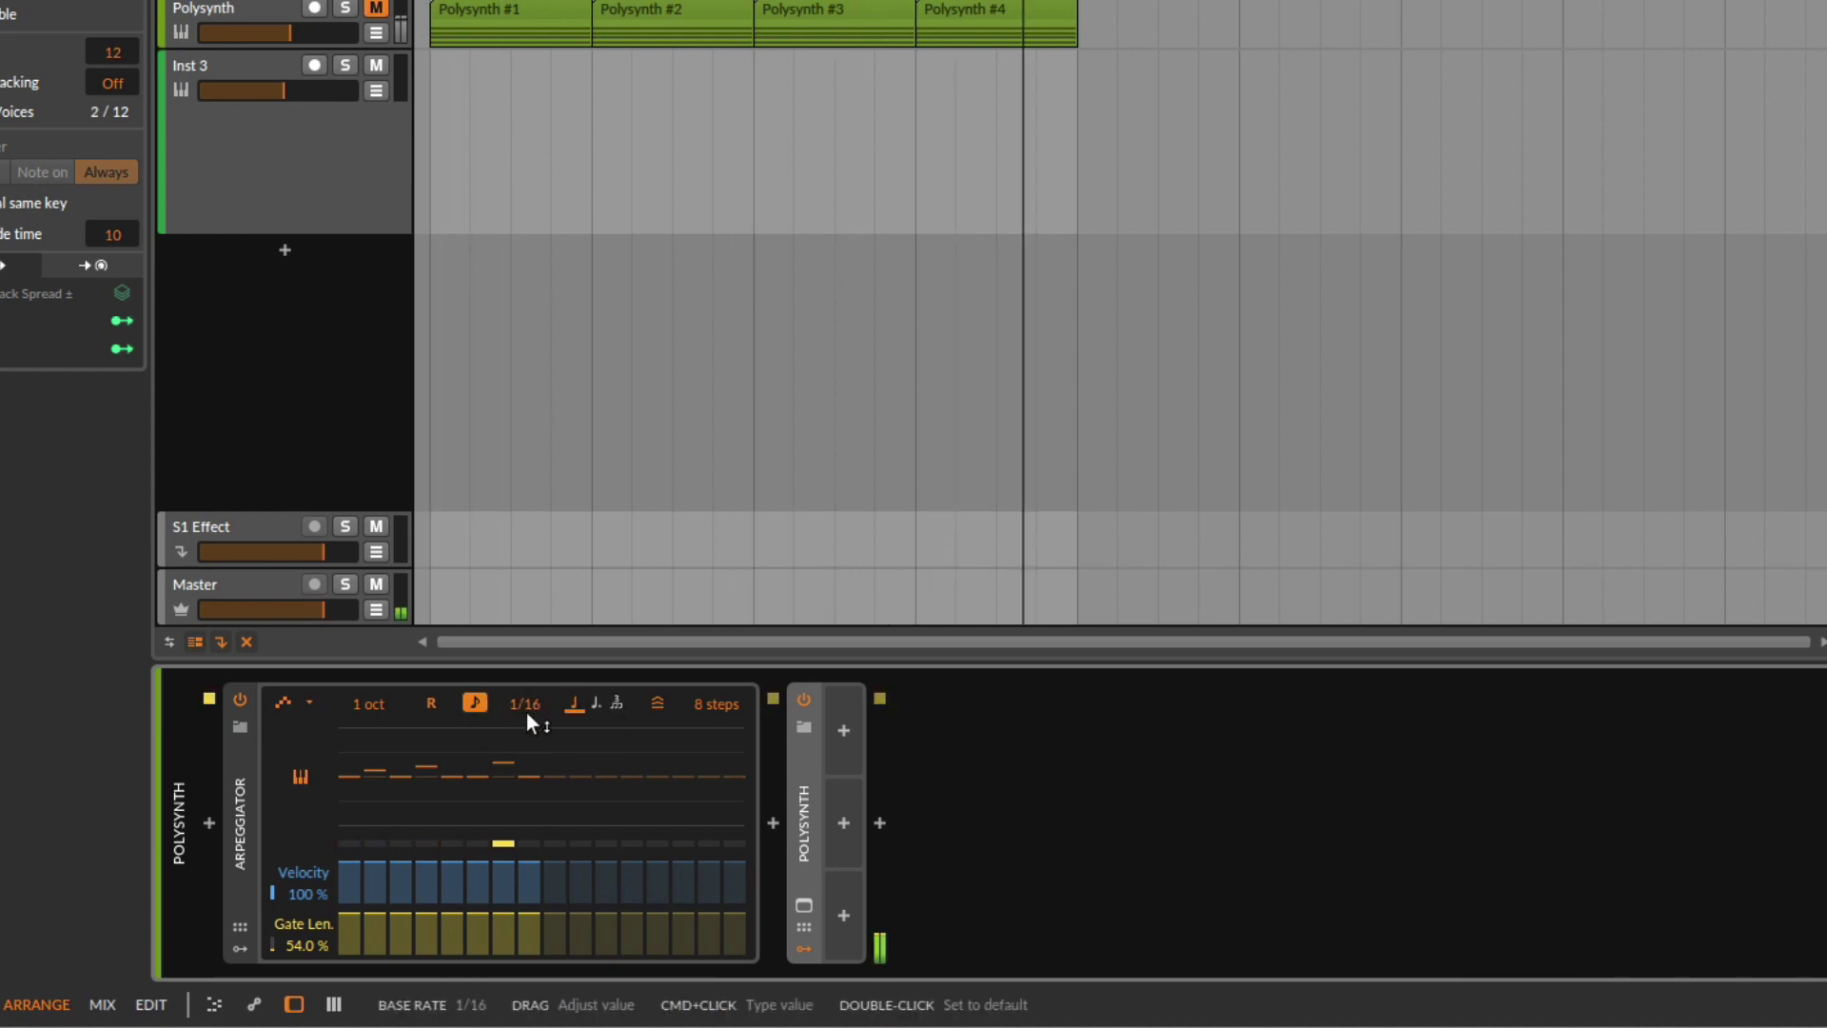
pyautogui.moveTo(534, 707); pyautogui.dragTo(534, 693)
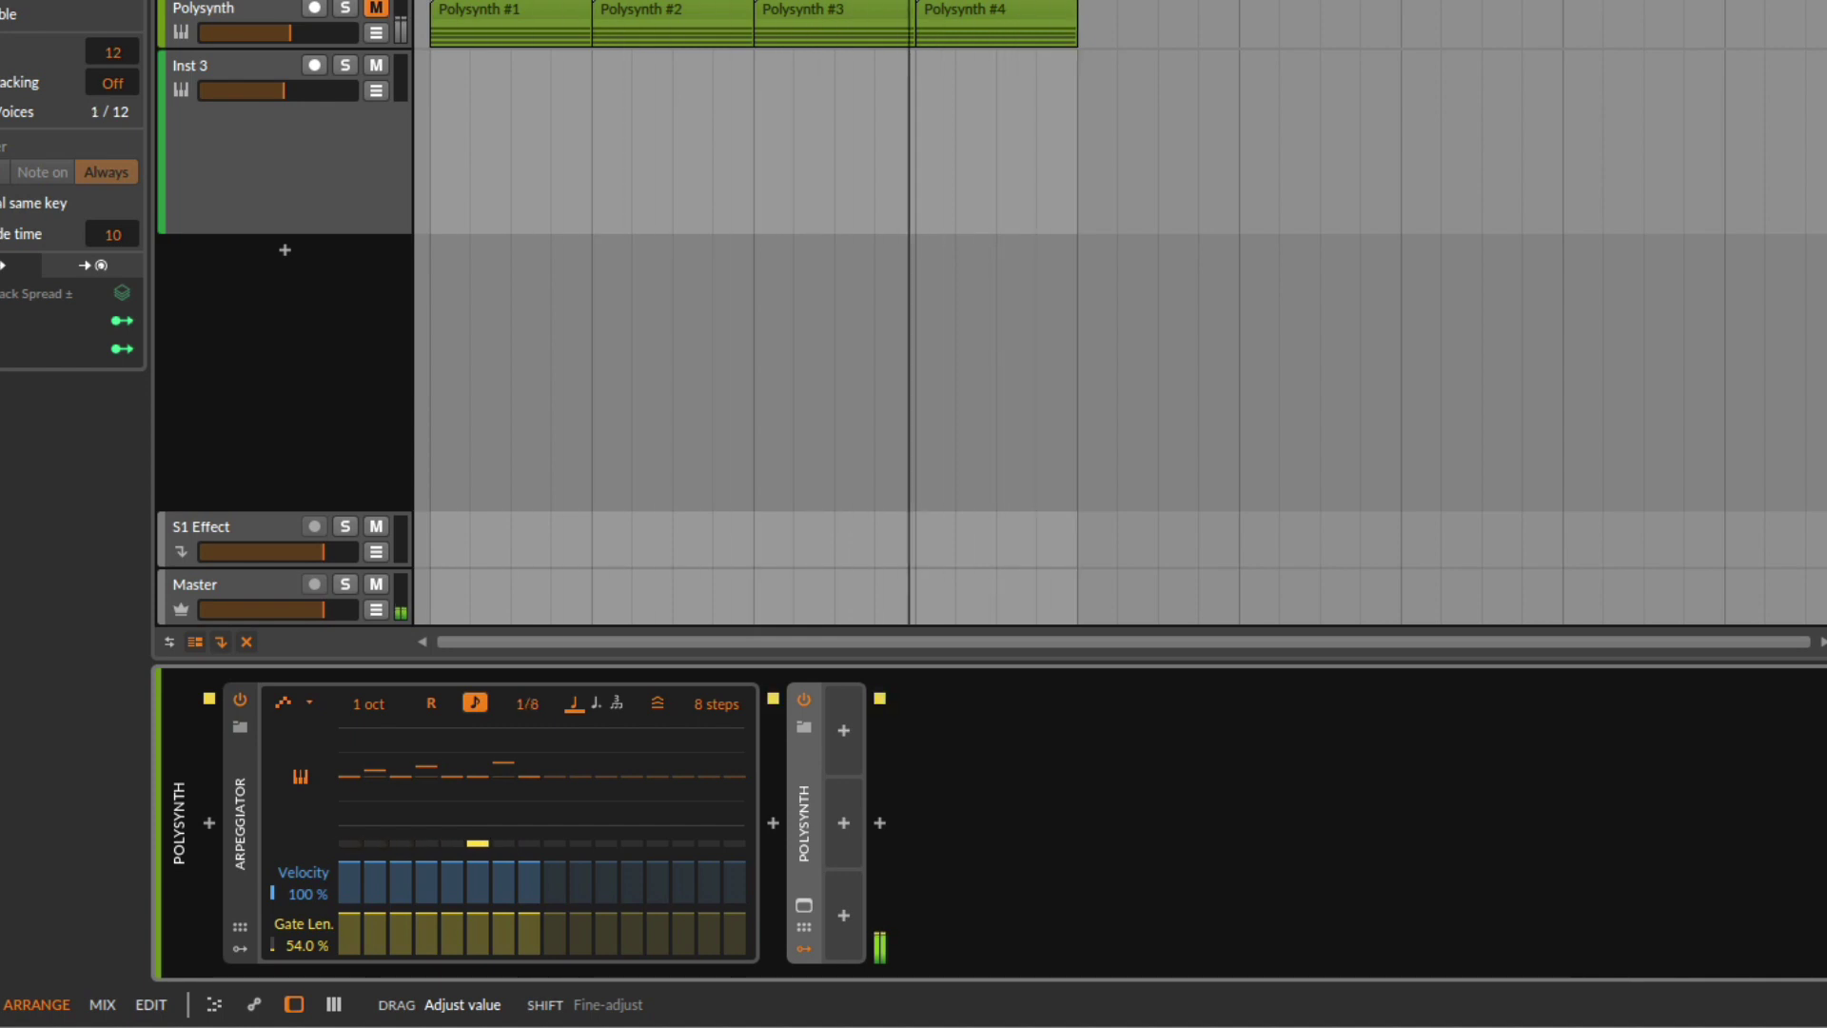
pyautogui.moveTo(526, 704); pyautogui.dragTo(527, 720)
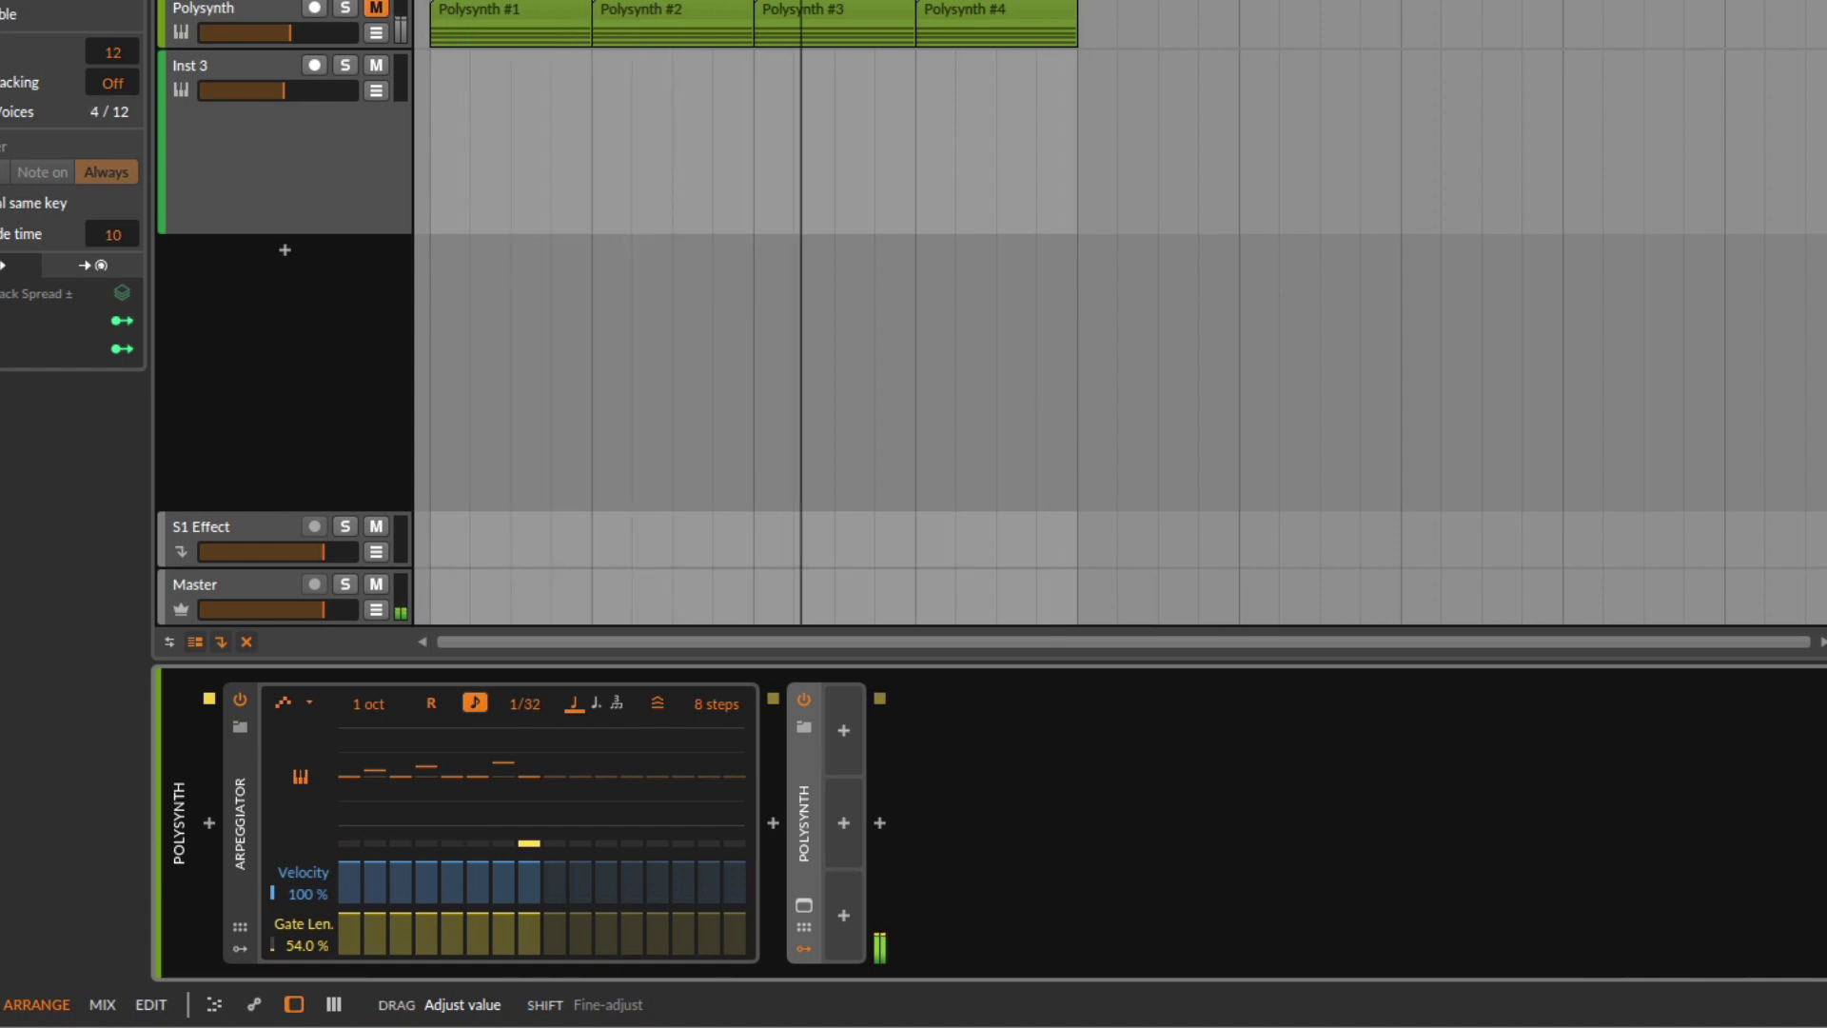
pyautogui.moveTo(526, 720)
pyautogui.mouseDown()
pyautogui.moveTo(526, 695)
pyautogui.moveTo(558, 712)
pyautogui.mouseUp()
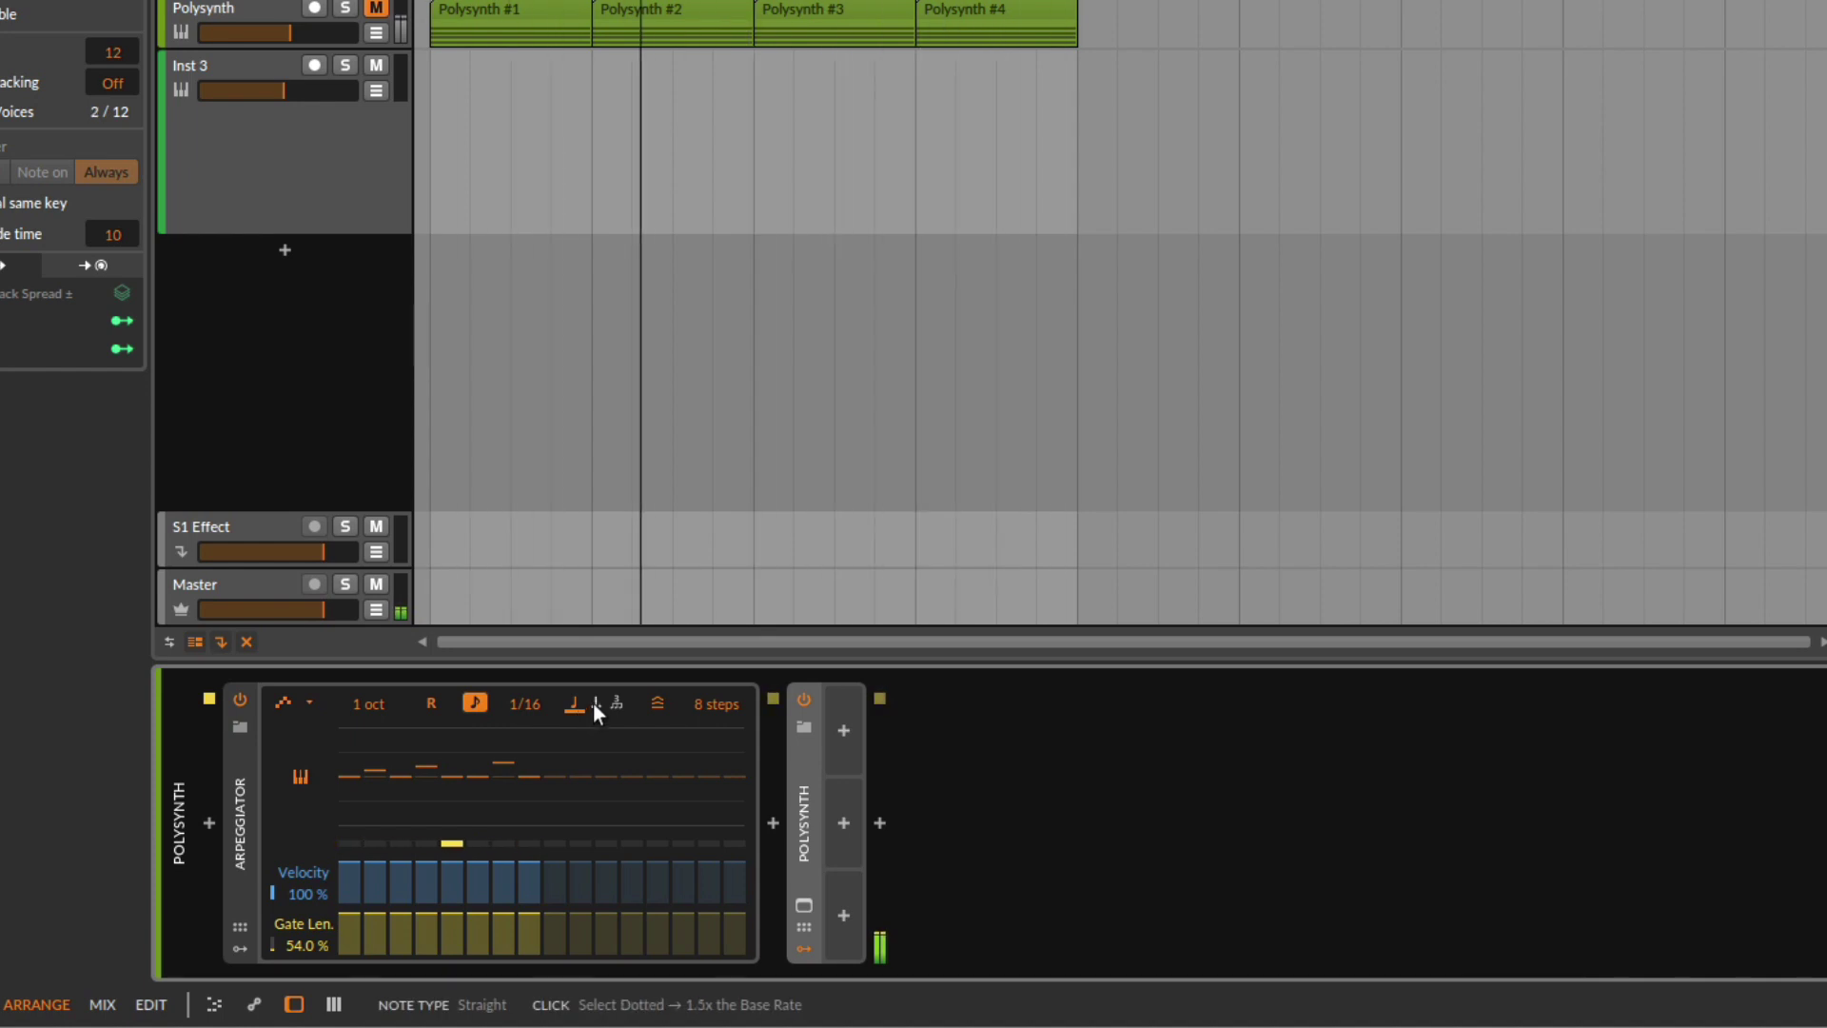
# - Try the dotted and triplet note types on the Arpeggiator during playback and return to straight
pyautogui.click(594, 706)
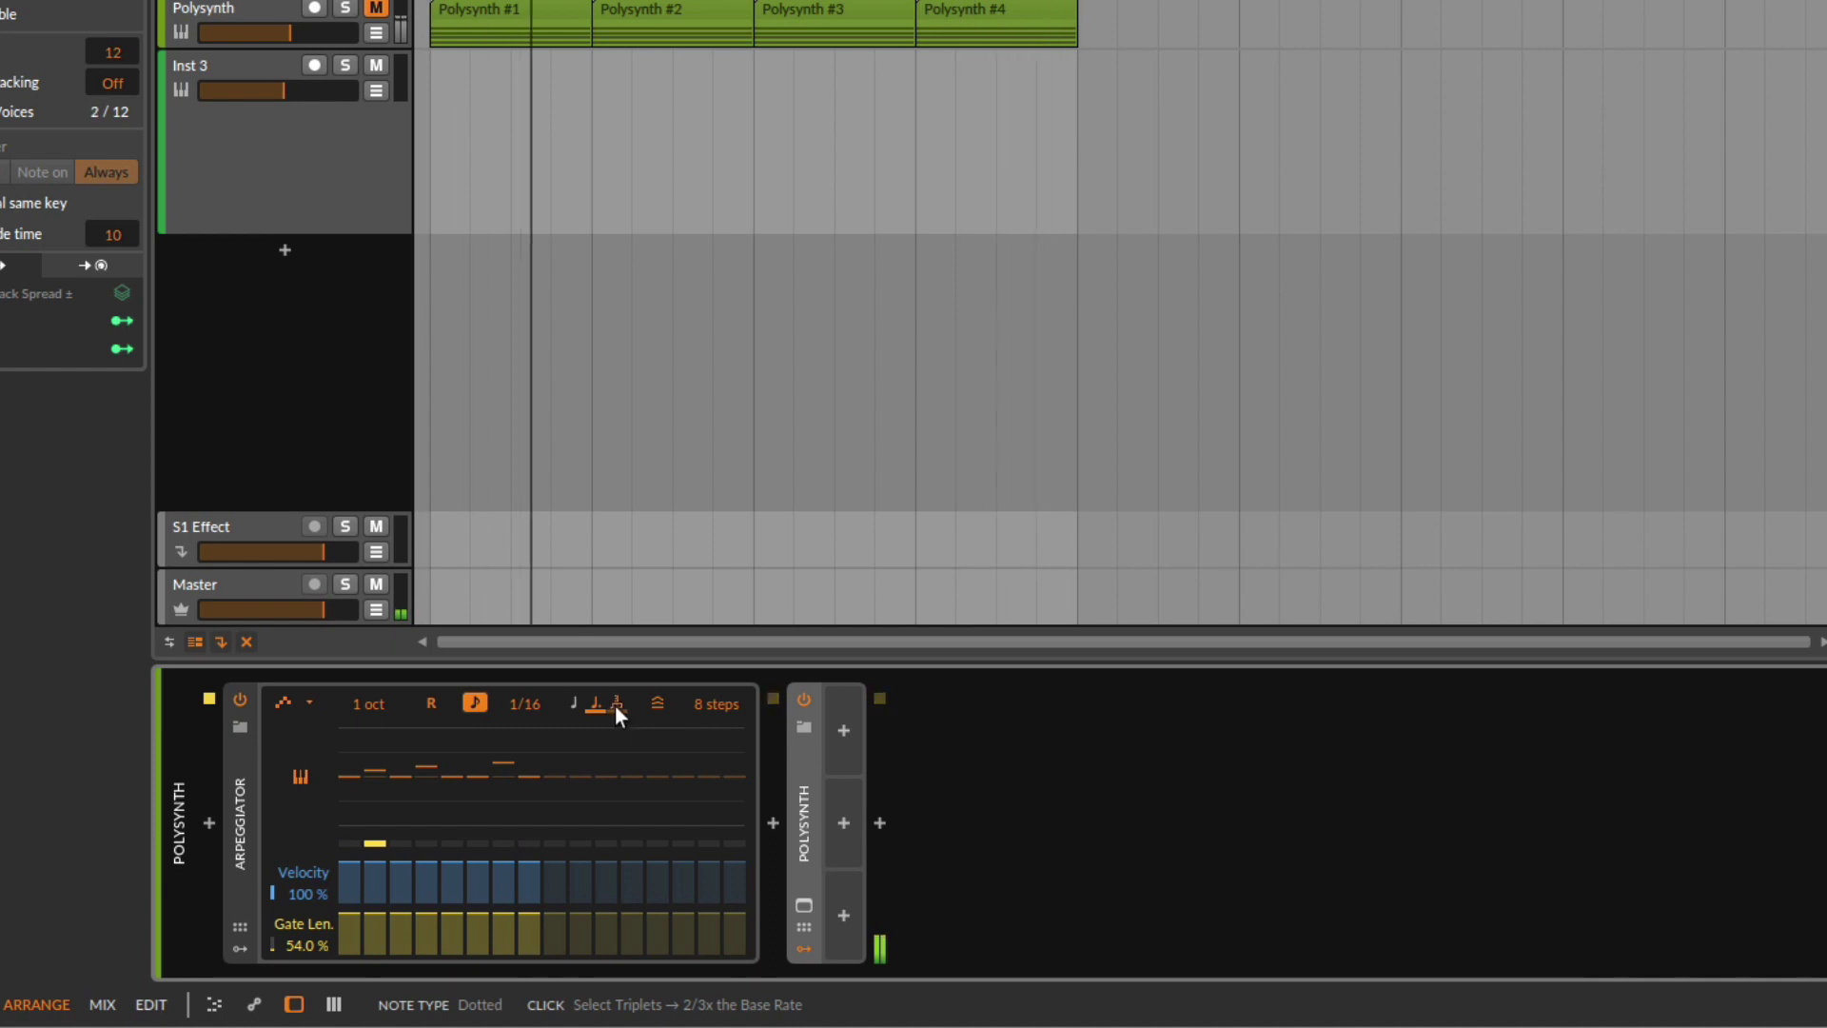
pyautogui.click(615, 706)
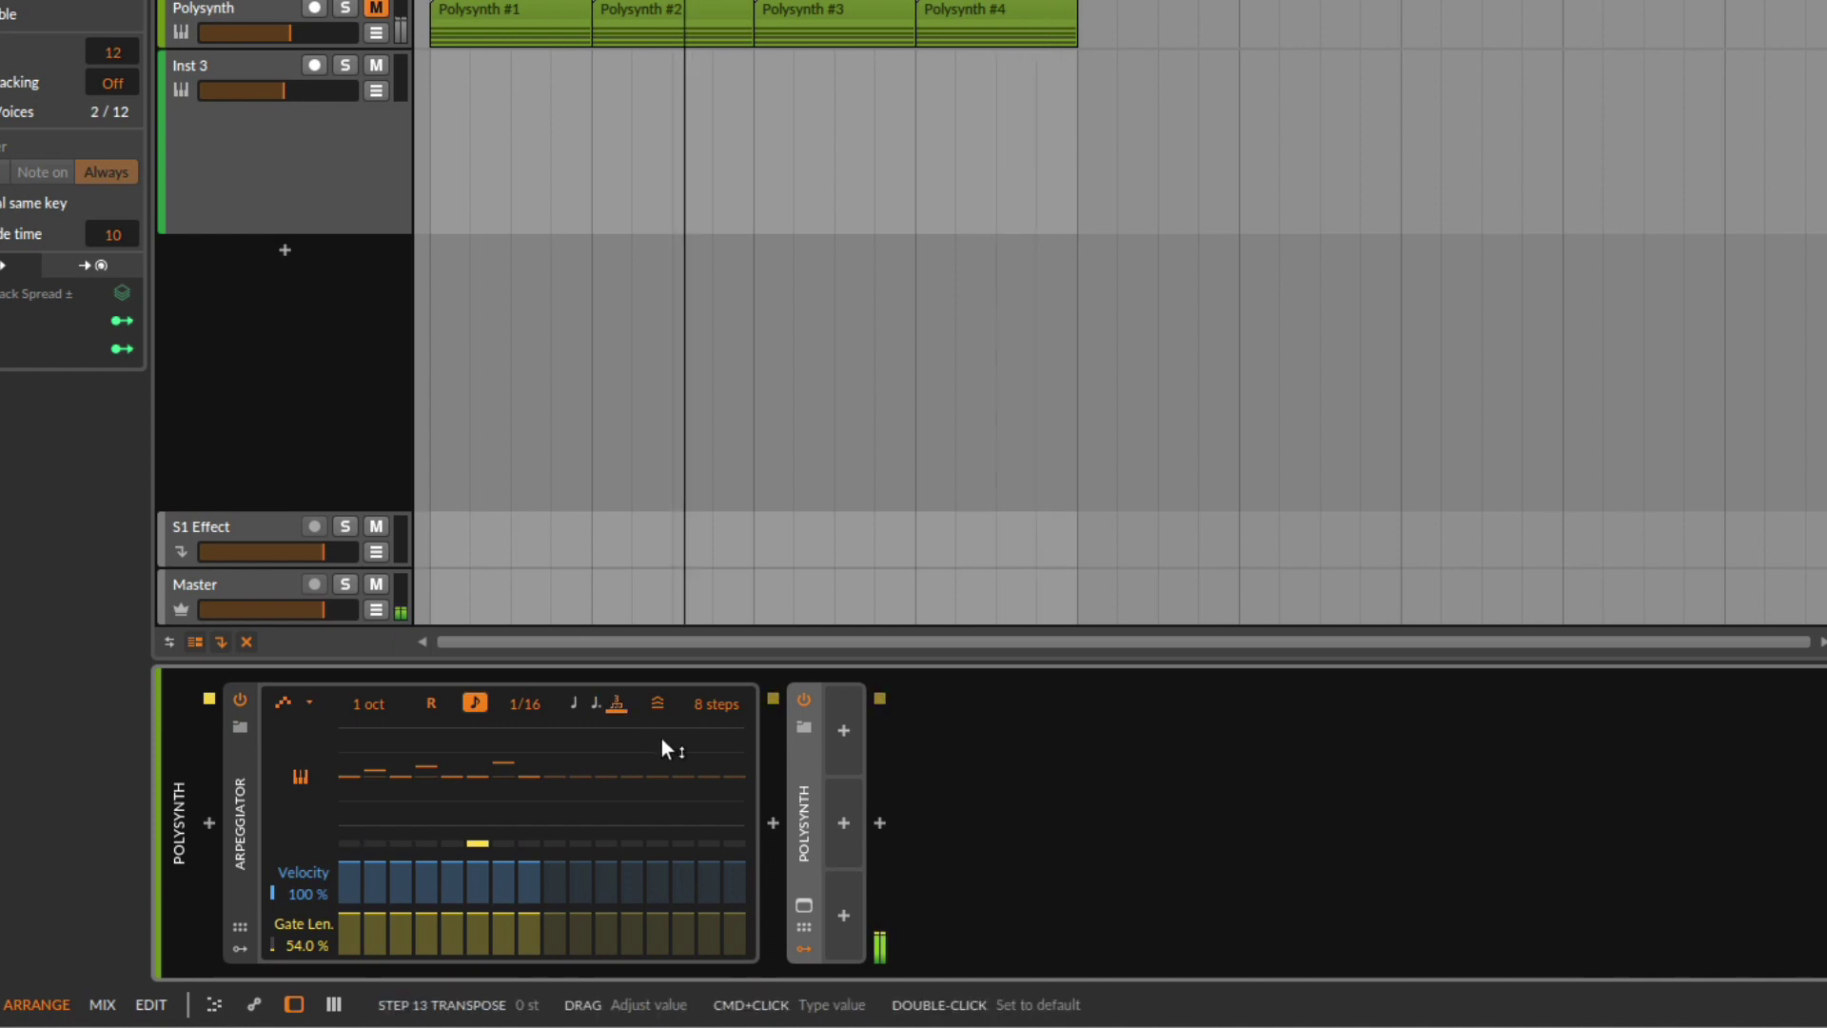
pyautogui.click(596, 705)
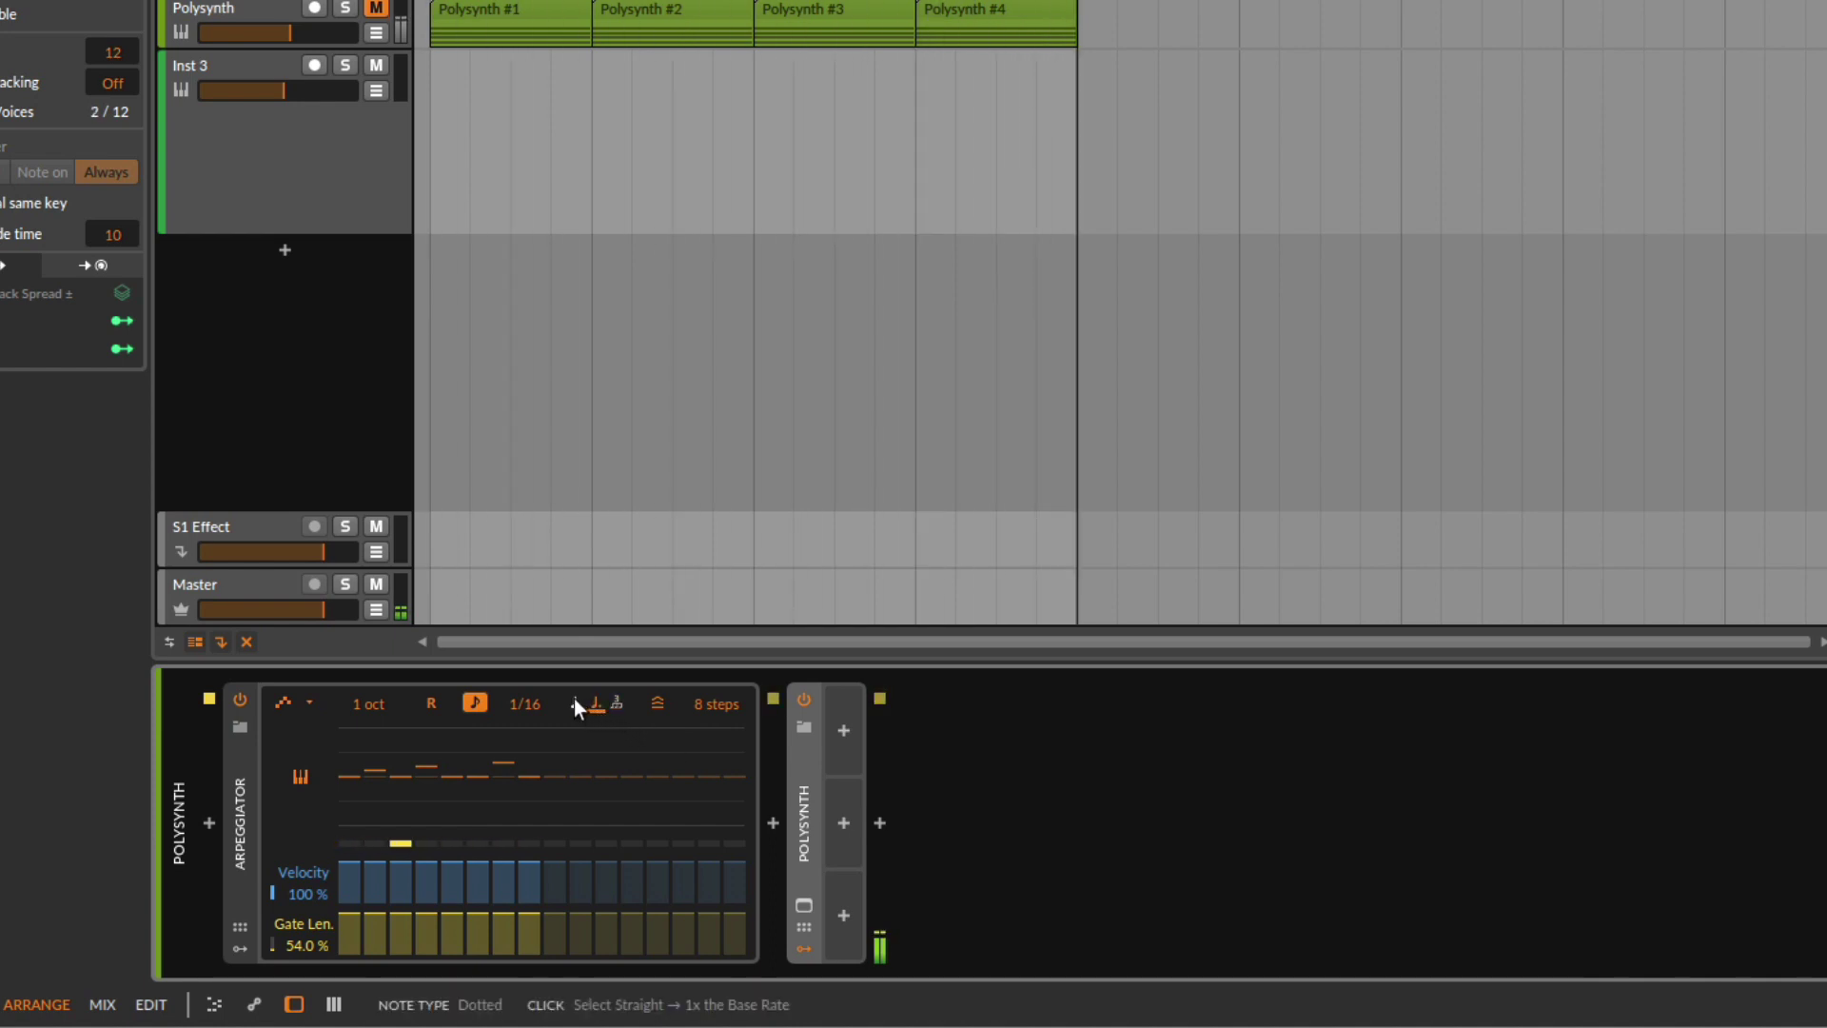
pyautogui.click(574, 705)
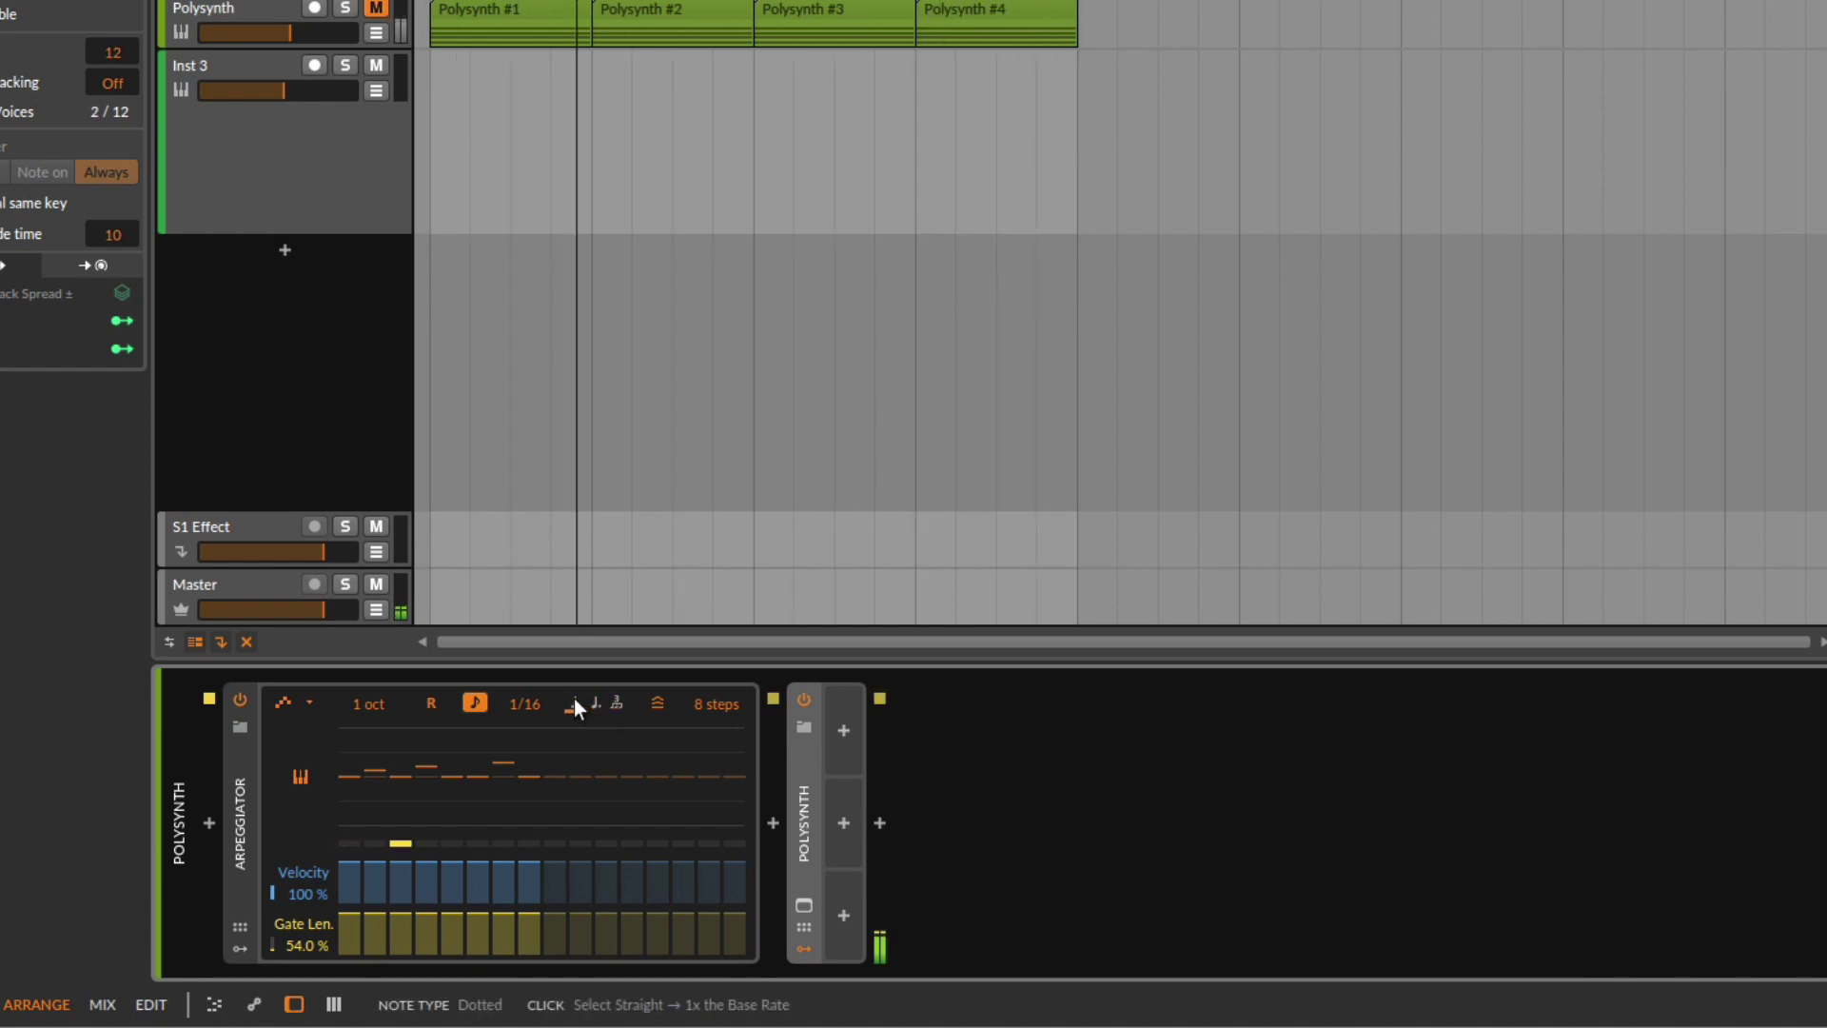
# - Try the Arpeggiator's rate in milliseconds during playback and return to the tempo-synced 1/16 rate
pyautogui.click(485, 703)
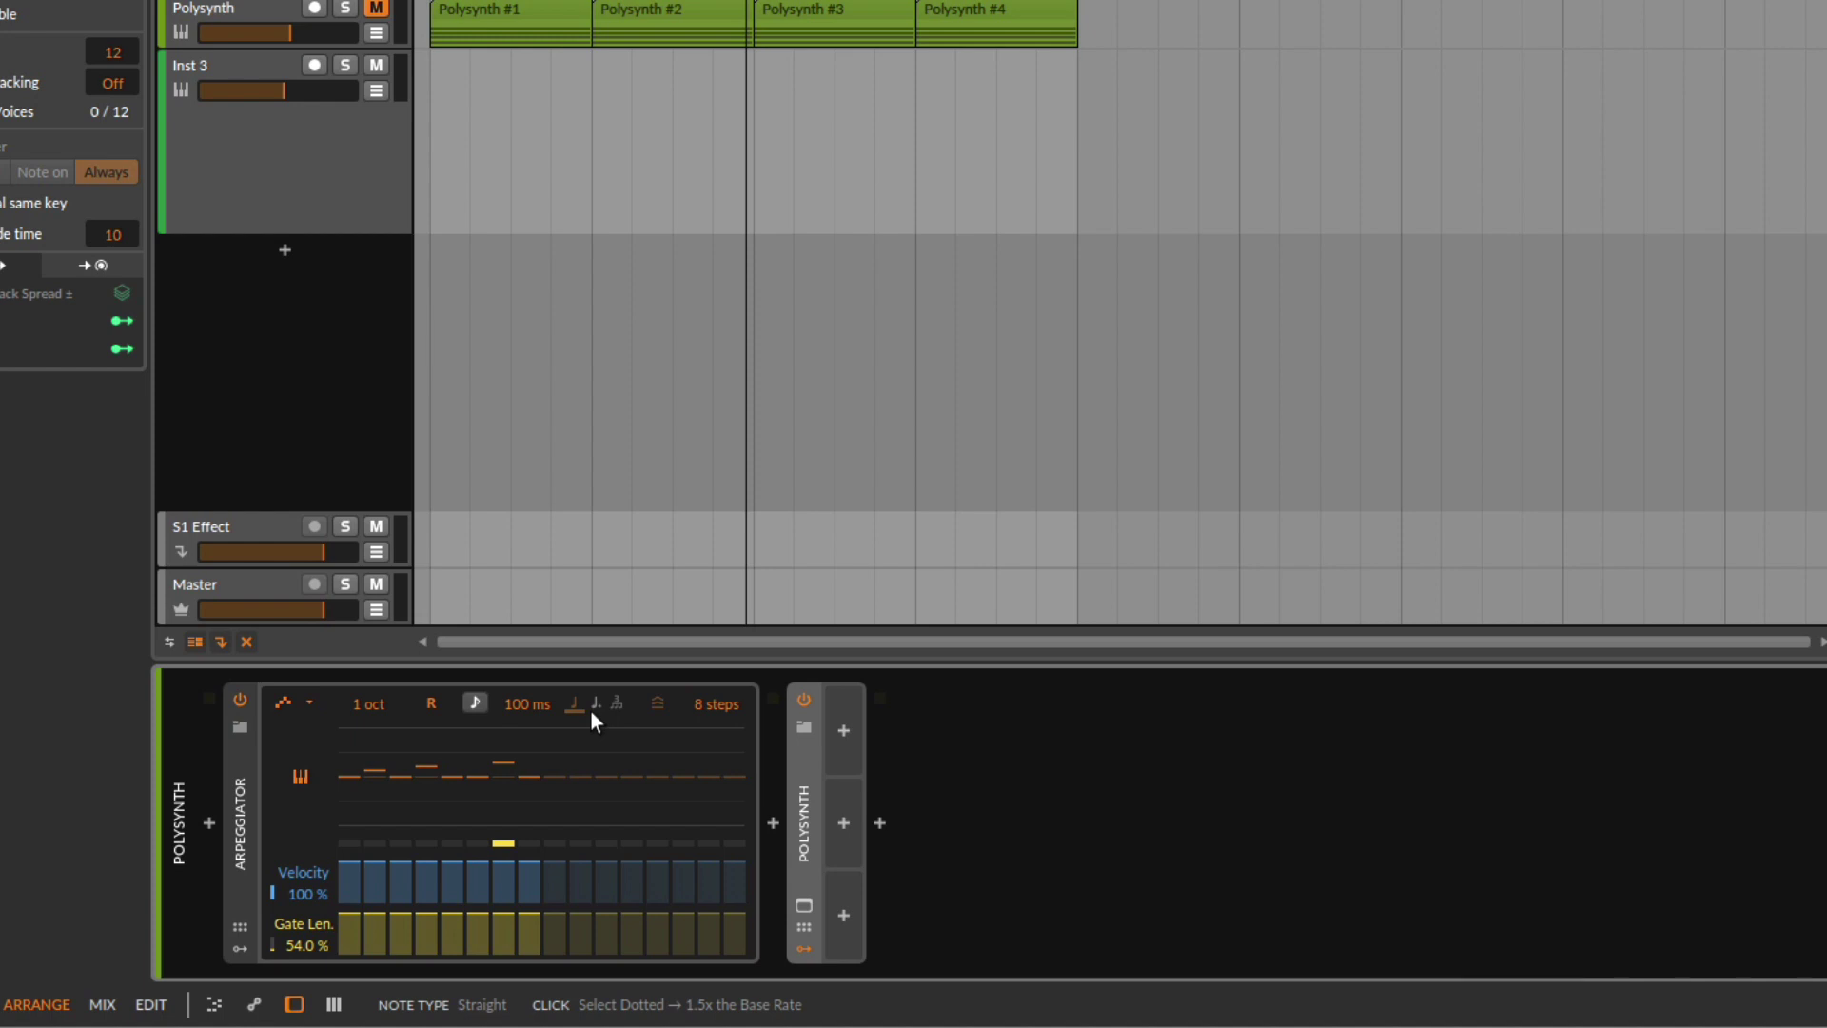
pyautogui.press('space')
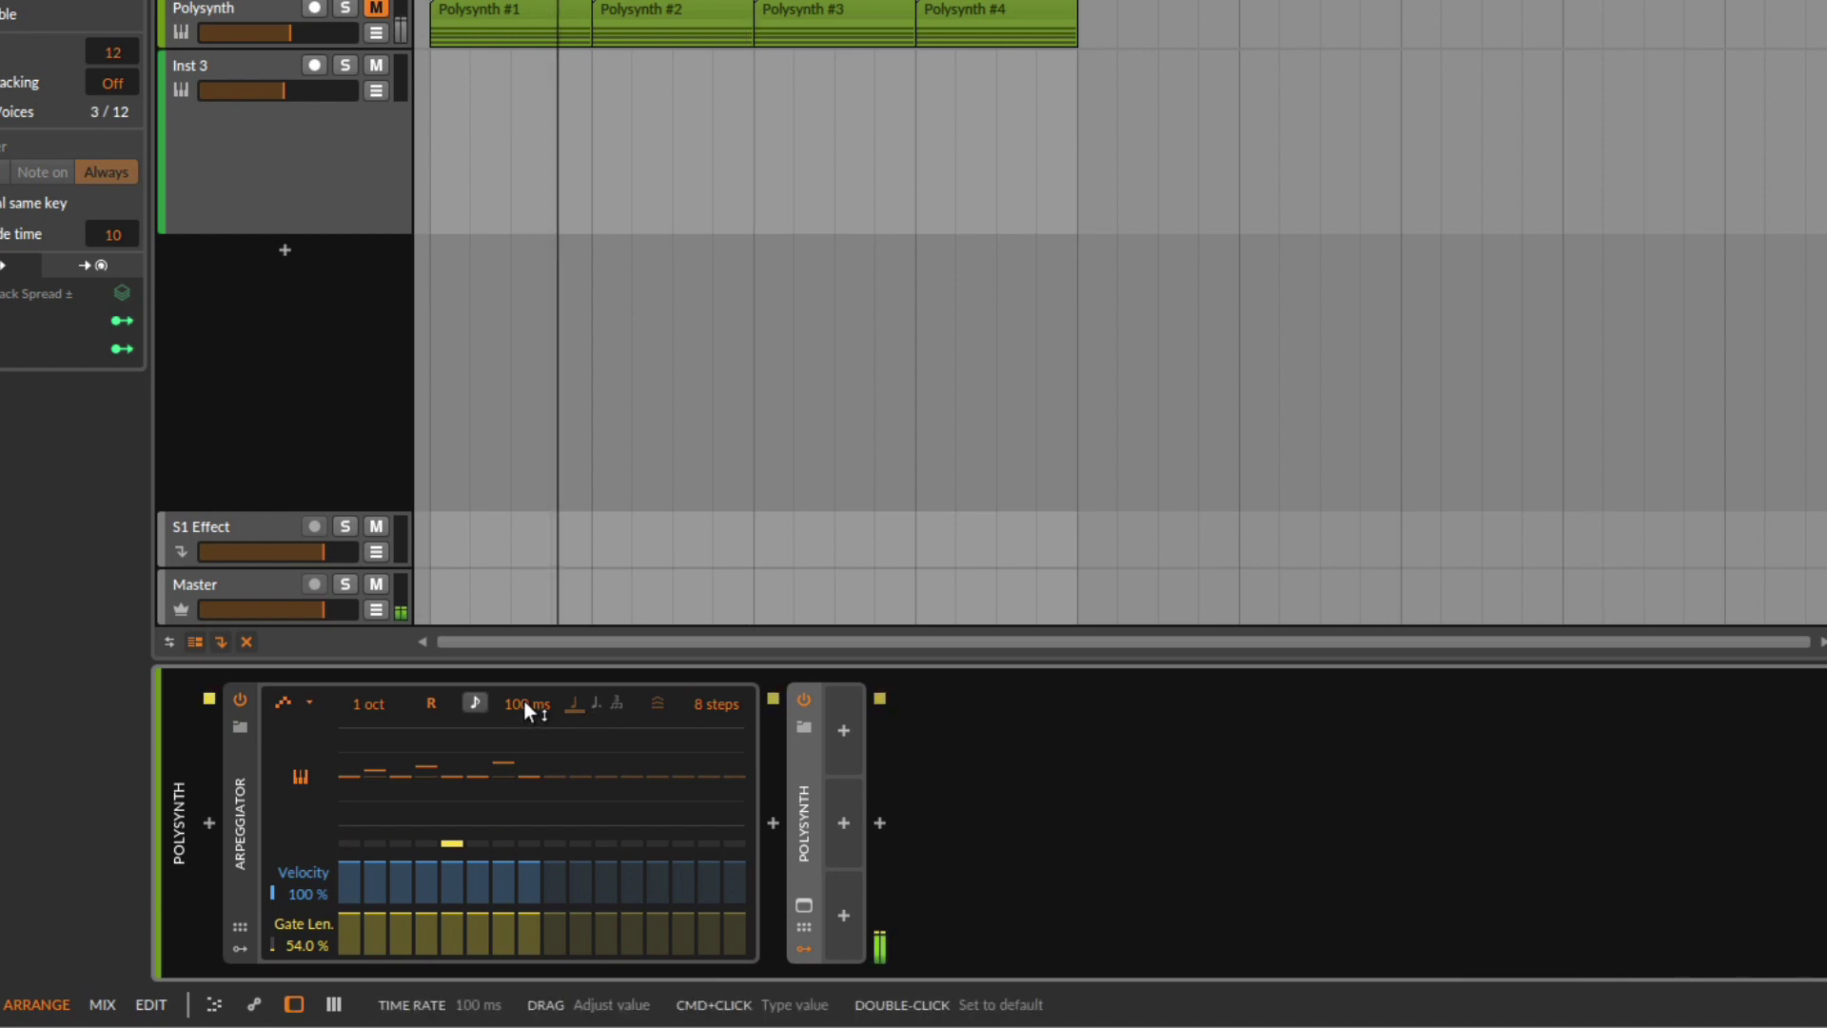
pyautogui.moveTo(526, 709); pyautogui.dragTo(480, 703)
pyautogui.click(475, 703)
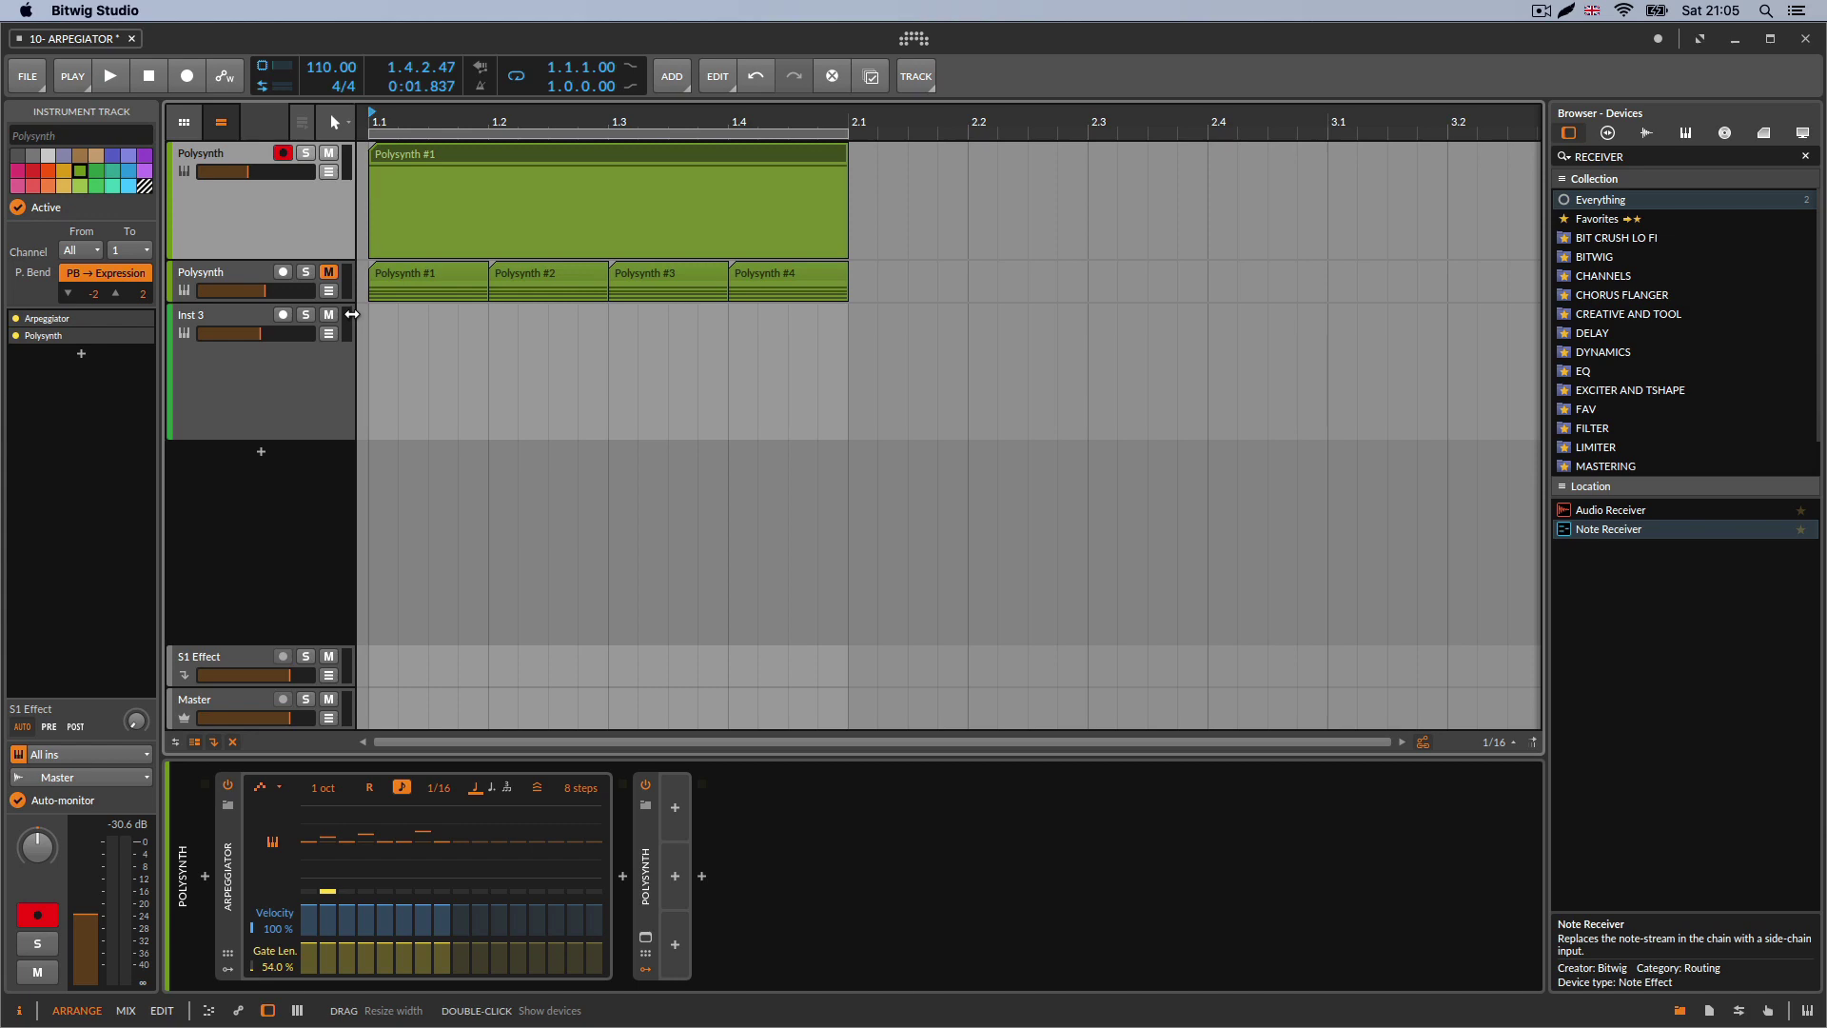
# - Compare the arpeggio with the project's global groove enabled and disabled during playback
pyautogui.click(74, 77)
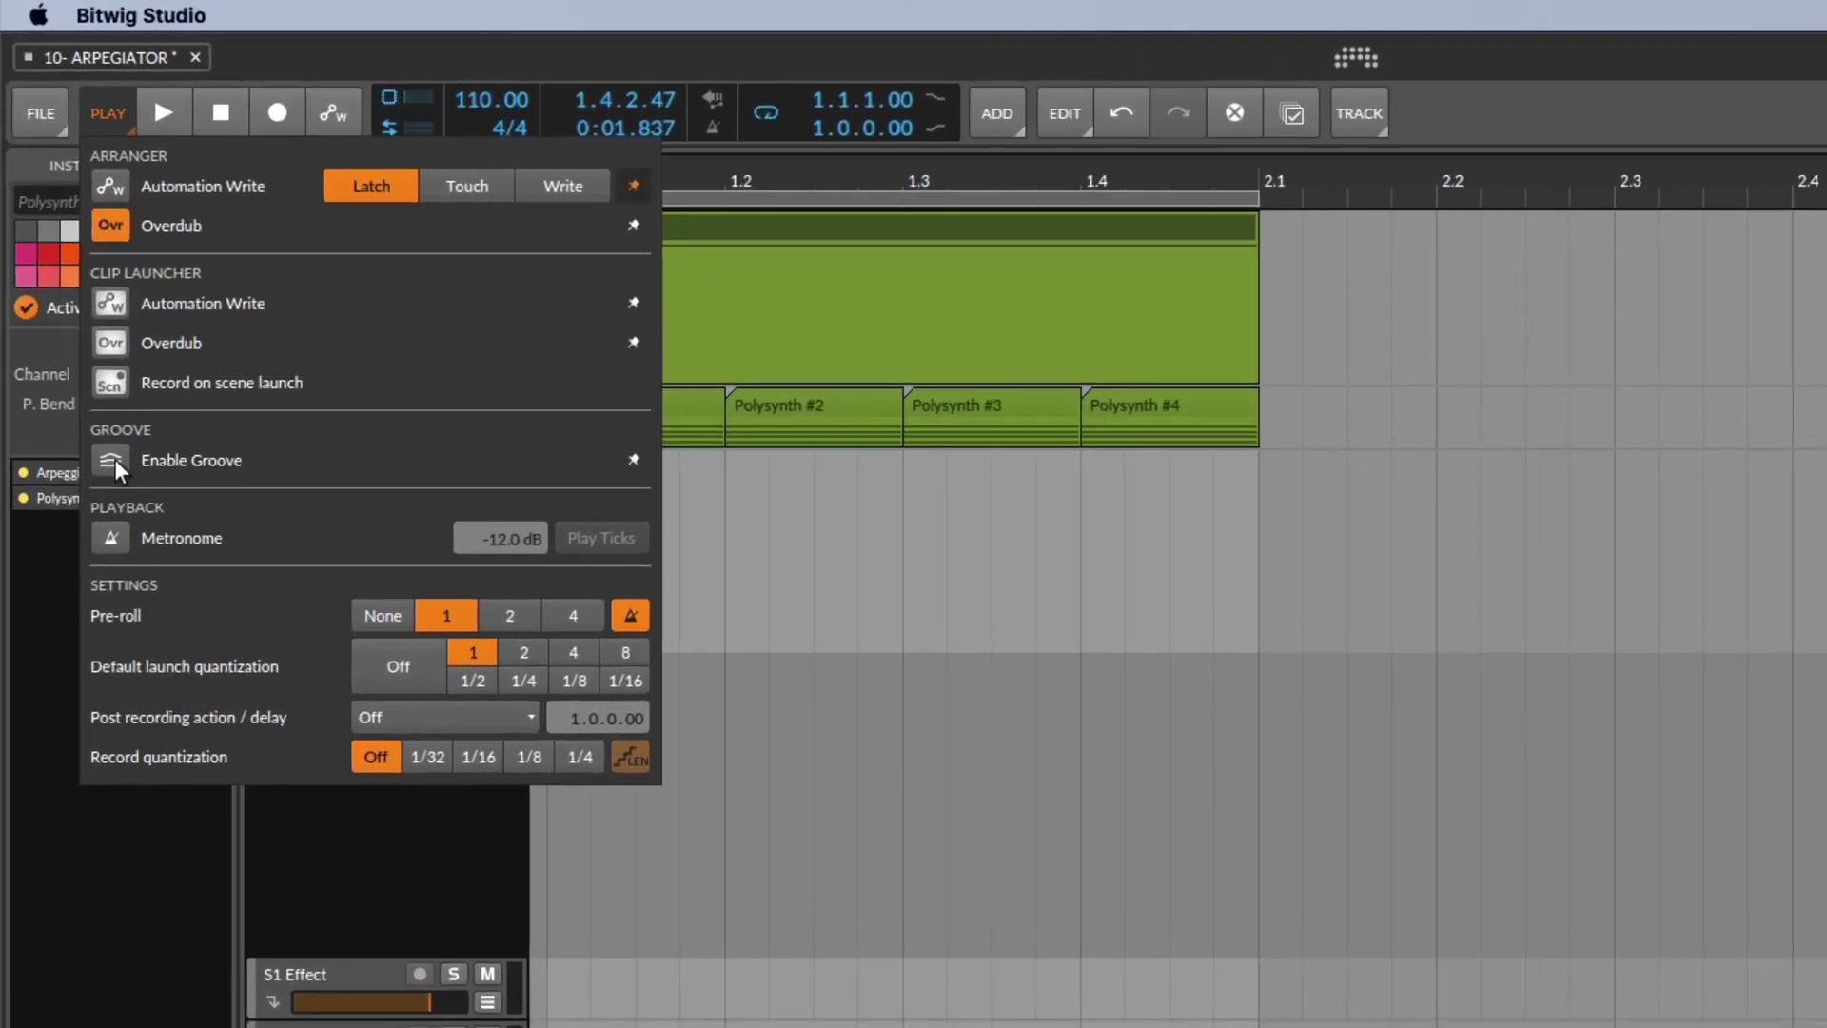
pyautogui.click(112, 460)
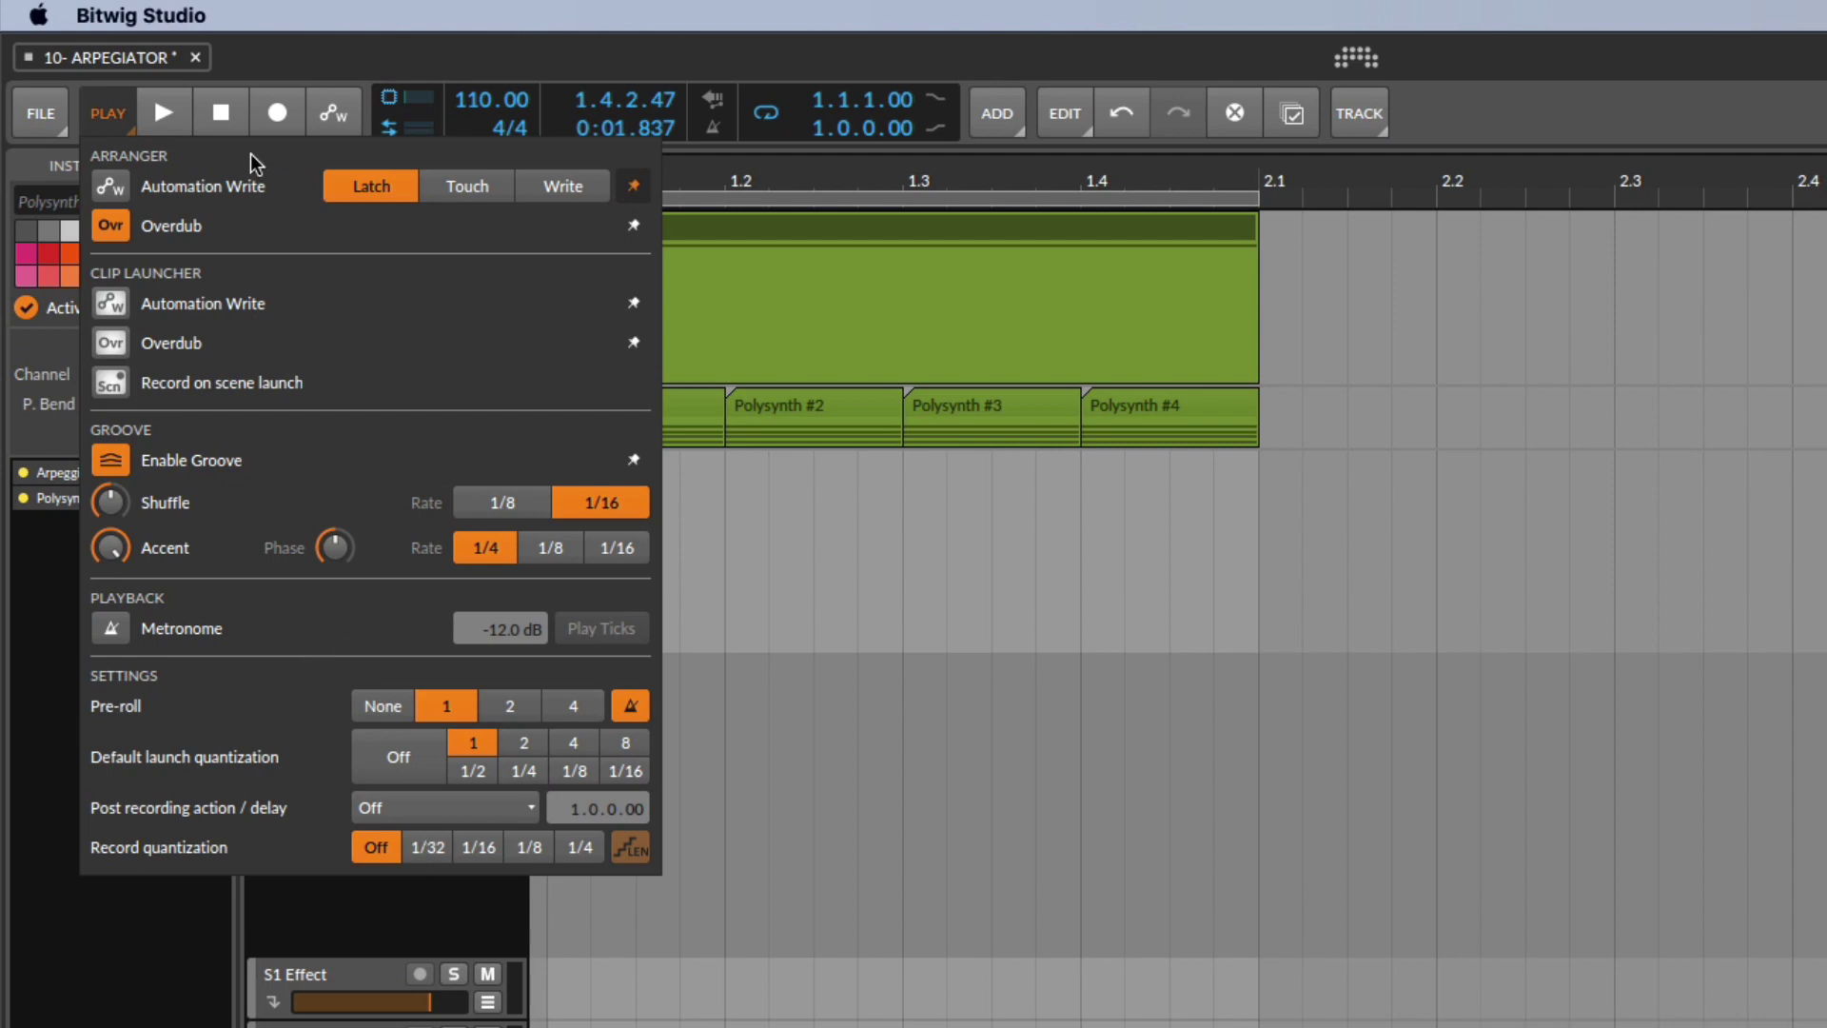
pyautogui.click(174, 114)
pyautogui.click(173, 114)
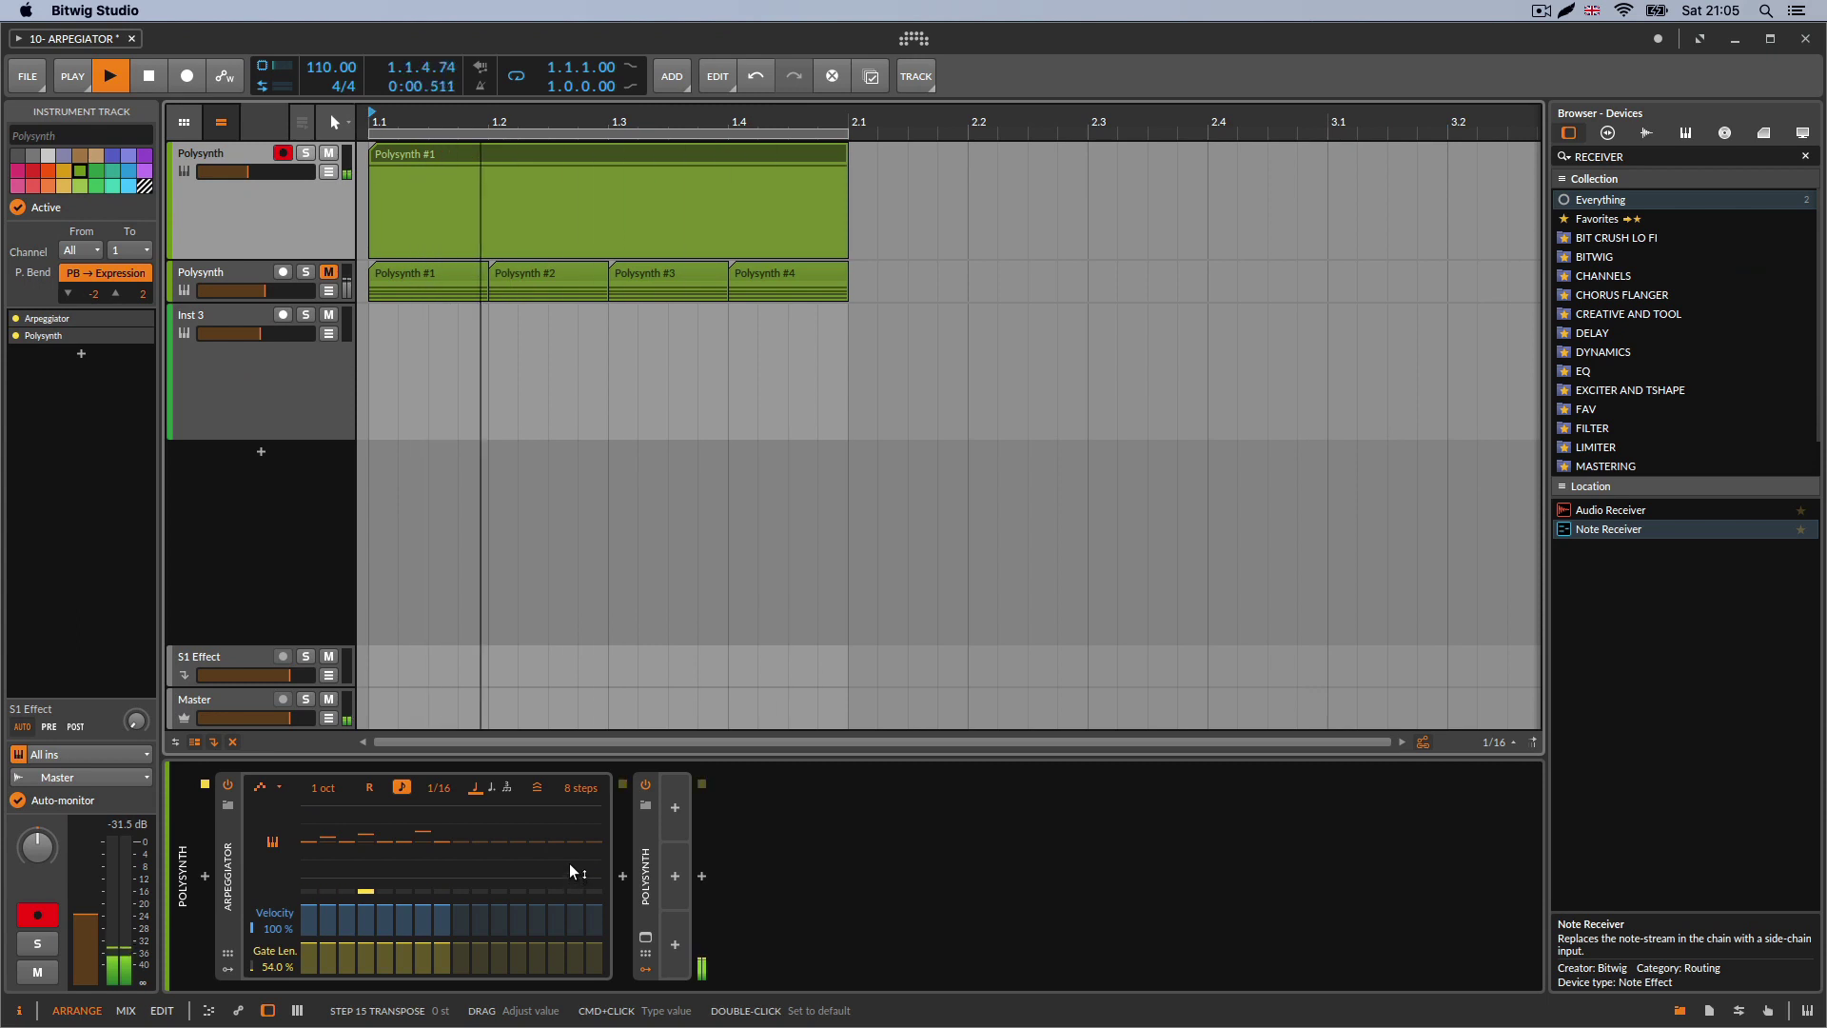
pyautogui.click(77, 82)
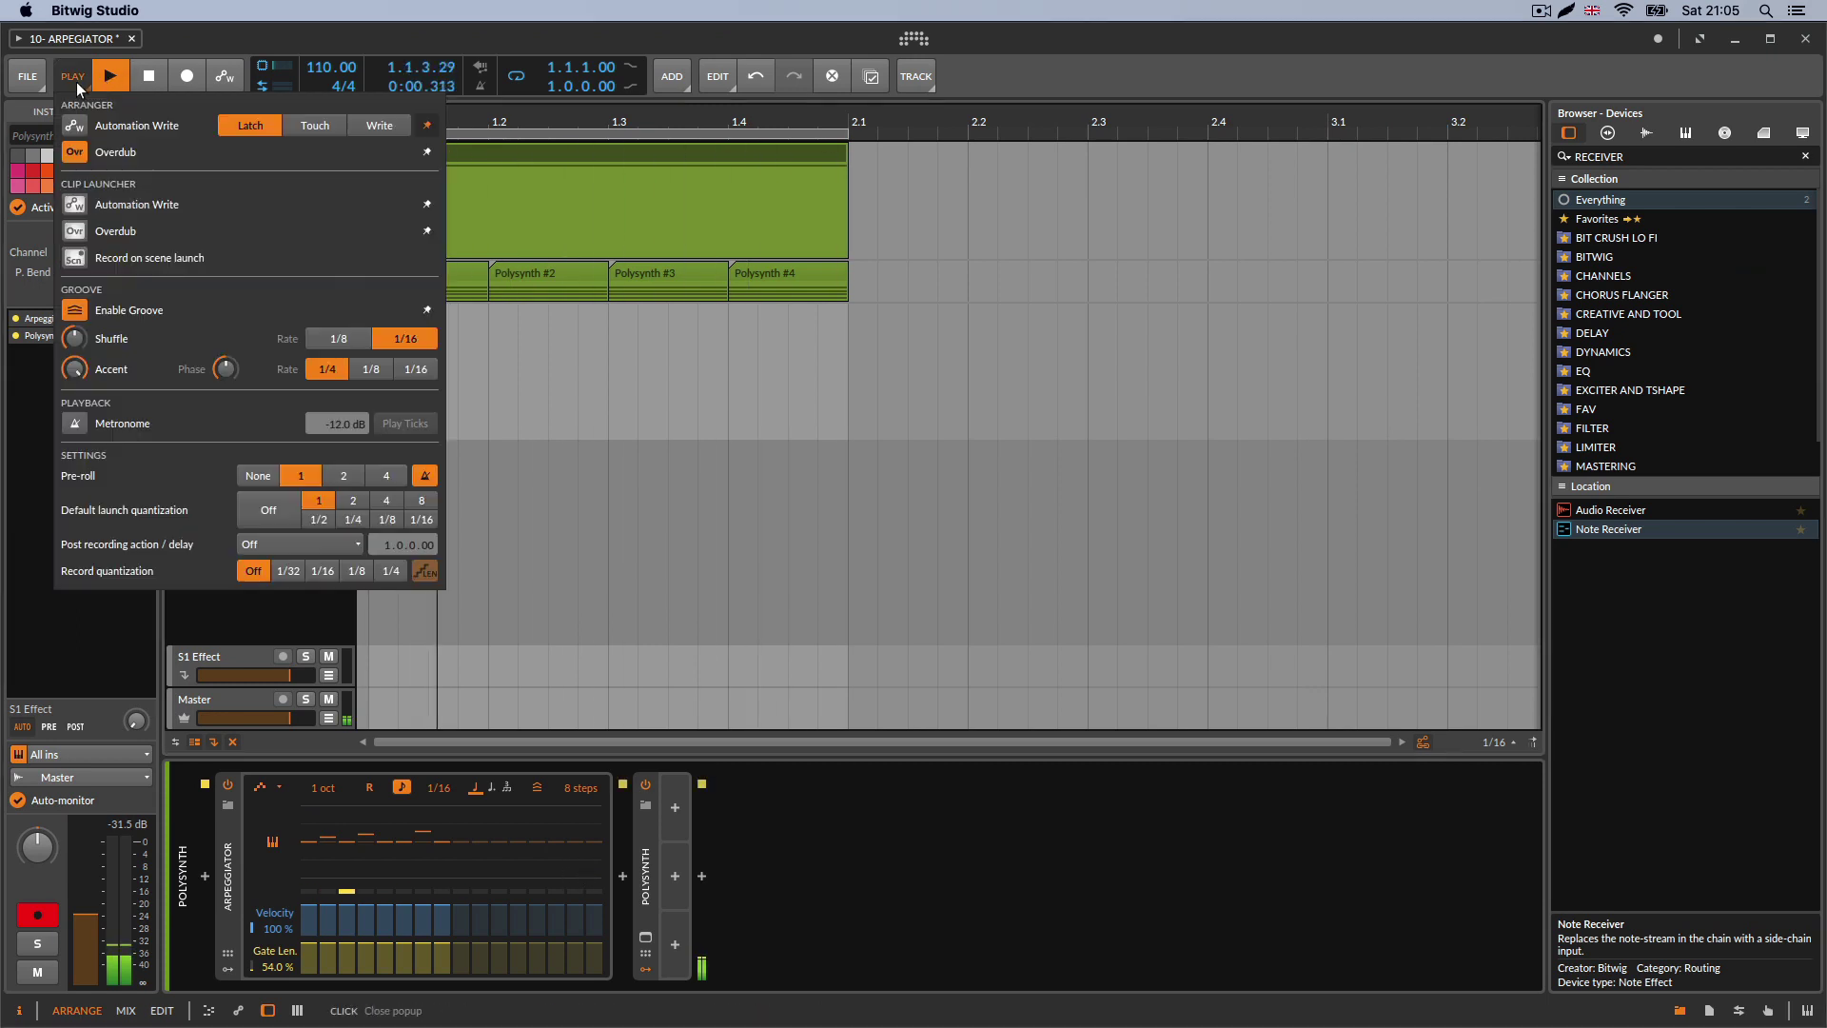
pyautogui.click(75, 310)
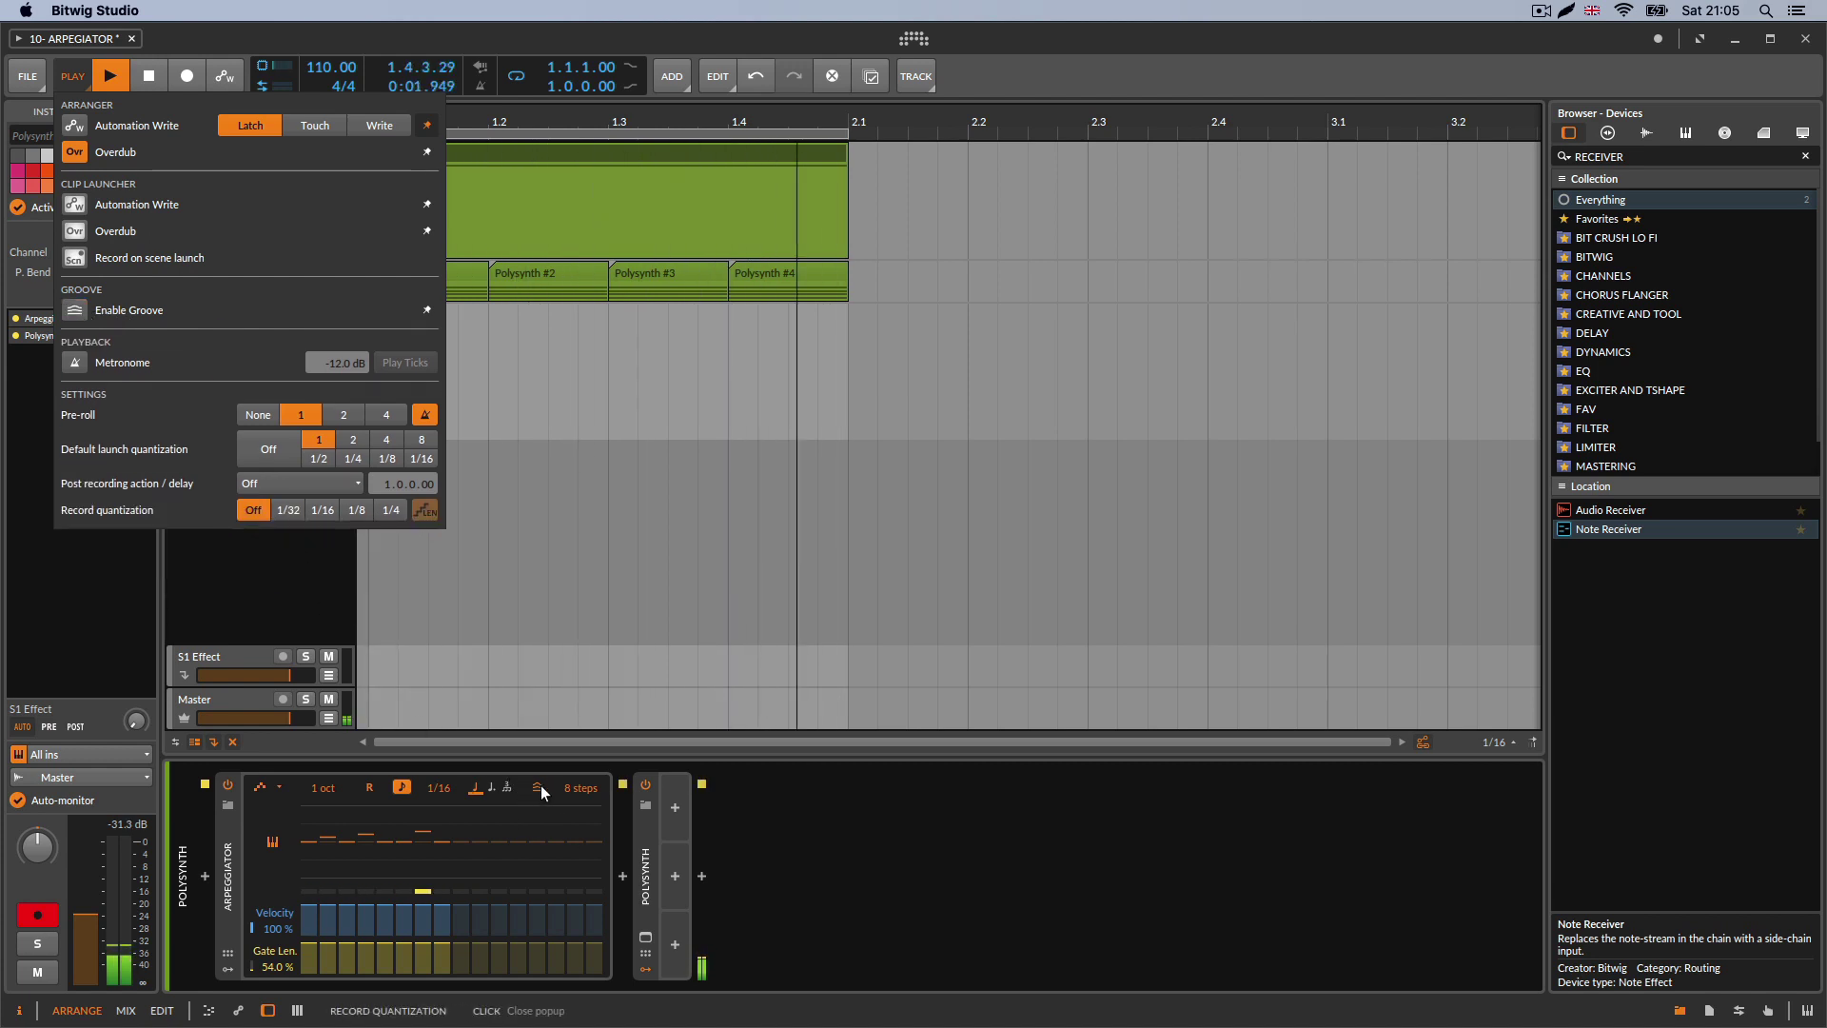
pyautogui.click(630, 860)
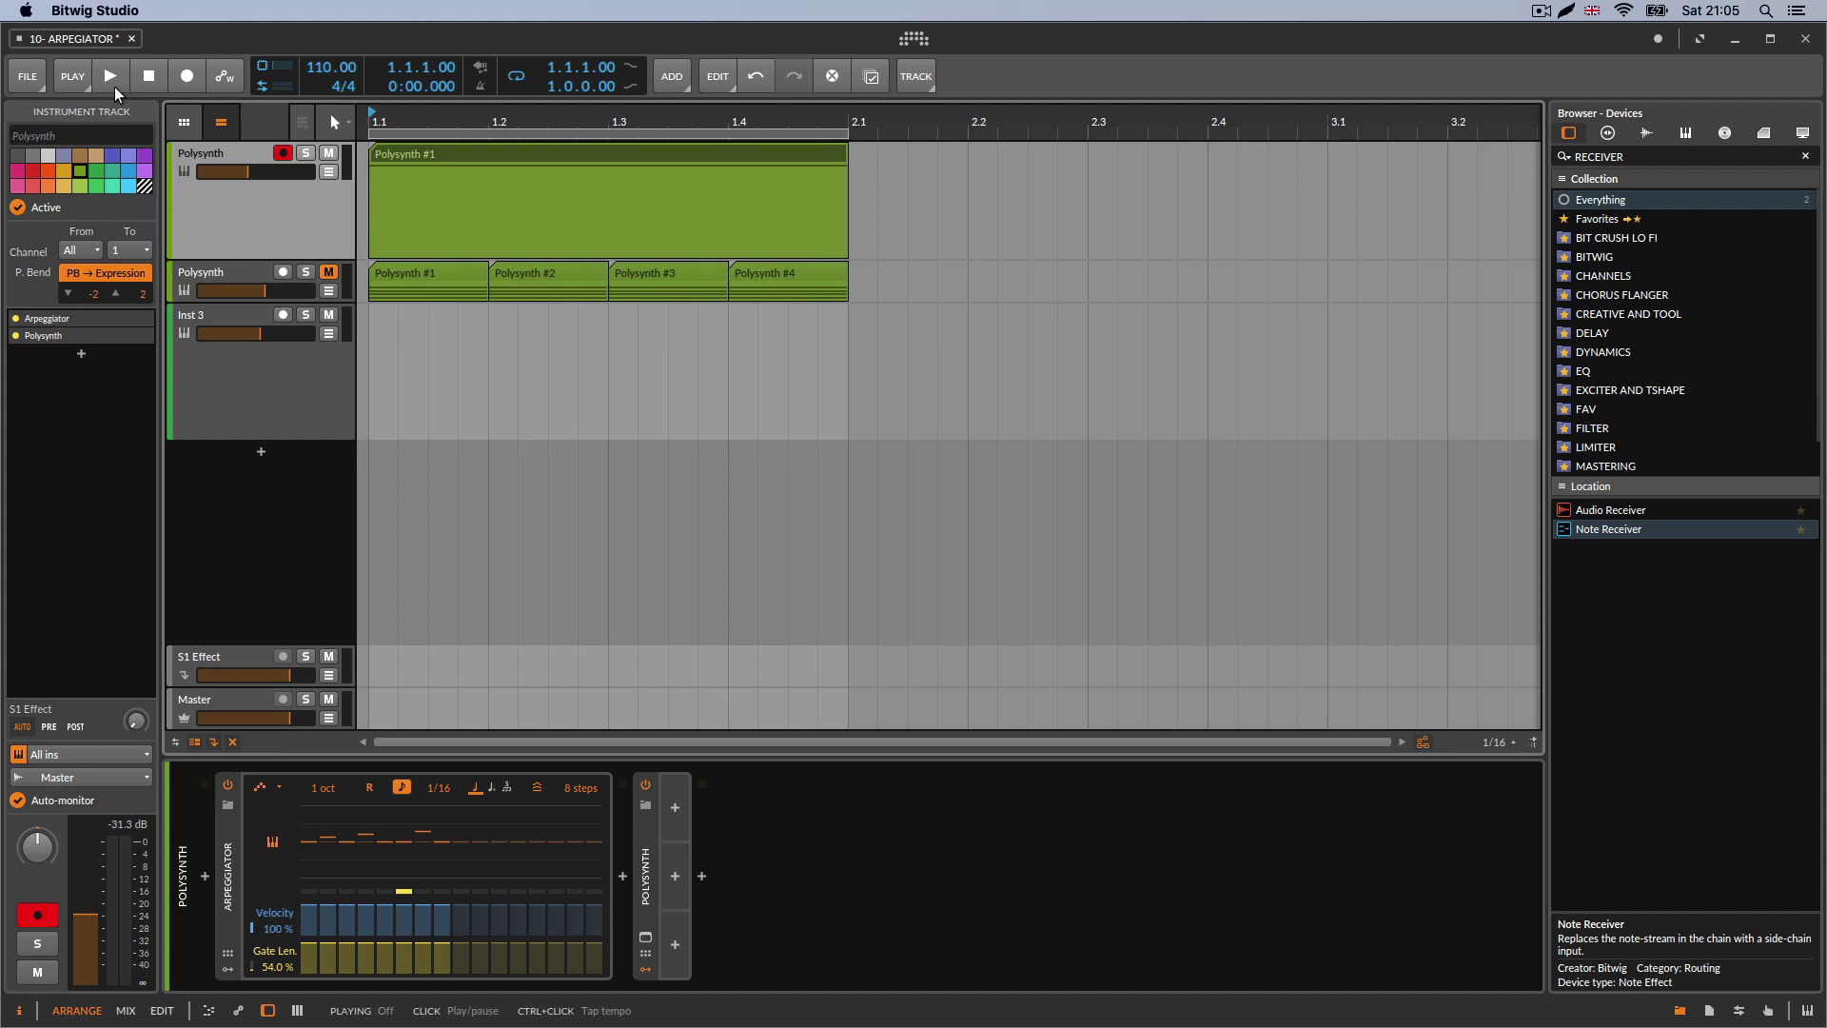
# - Show the first Polysynth track's devices and try Arpeggiator ranges of 3 and 2 octaves during playback, returning to 1 octave
pyautogui.doubleClick(472, 158)
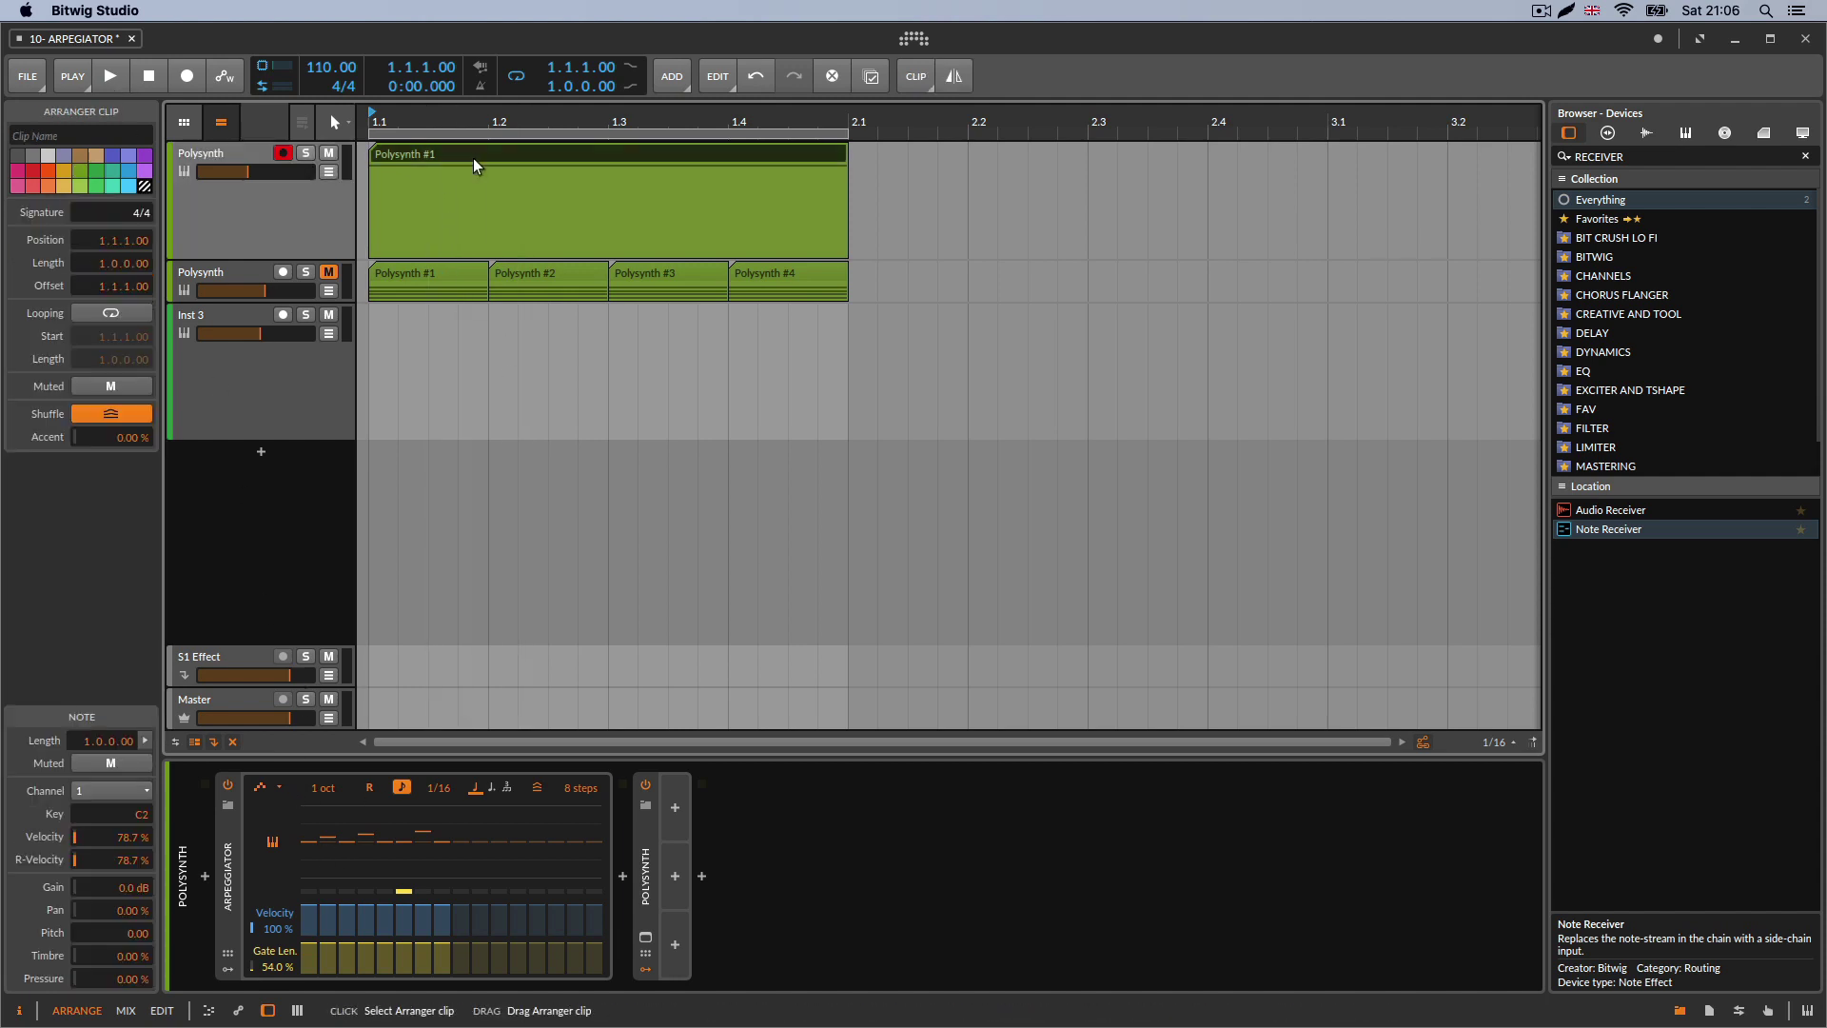
pyautogui.doubleClick(293, 243)
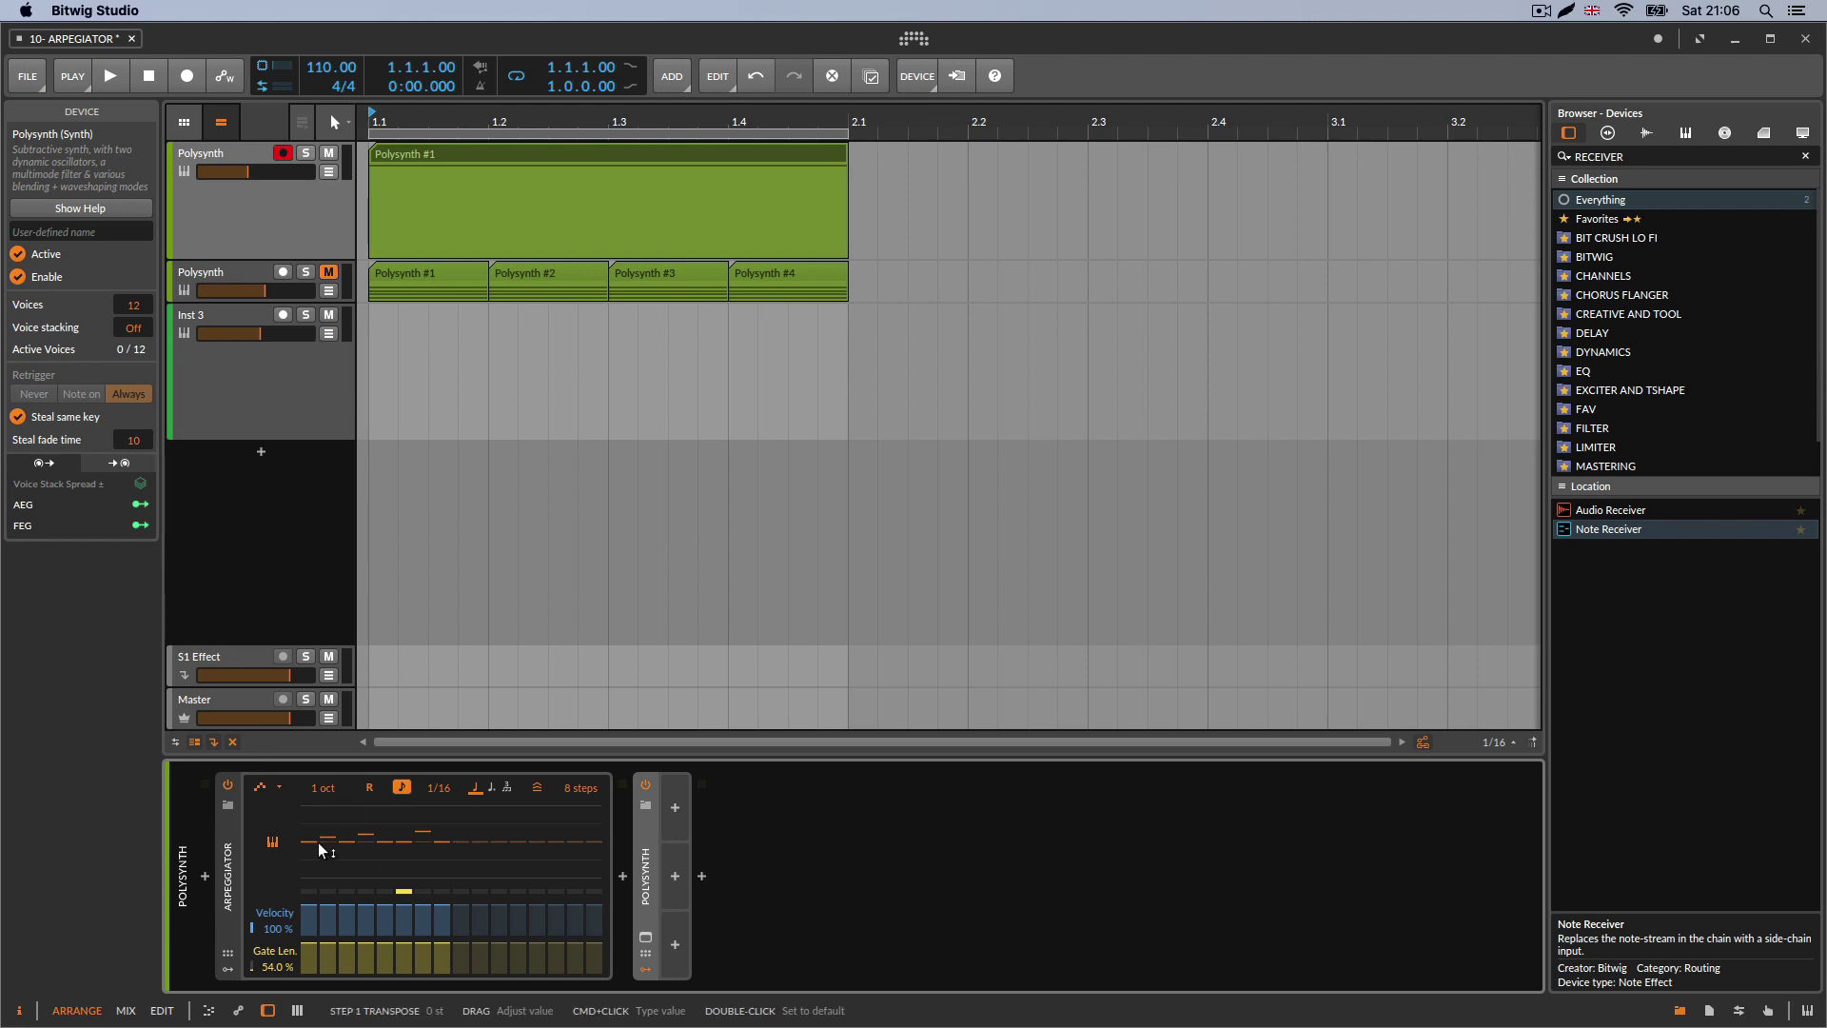
pyautogui.press('space')
pyautogui.moveTo(325, 791); pyautogui.dragTo(324, 797)
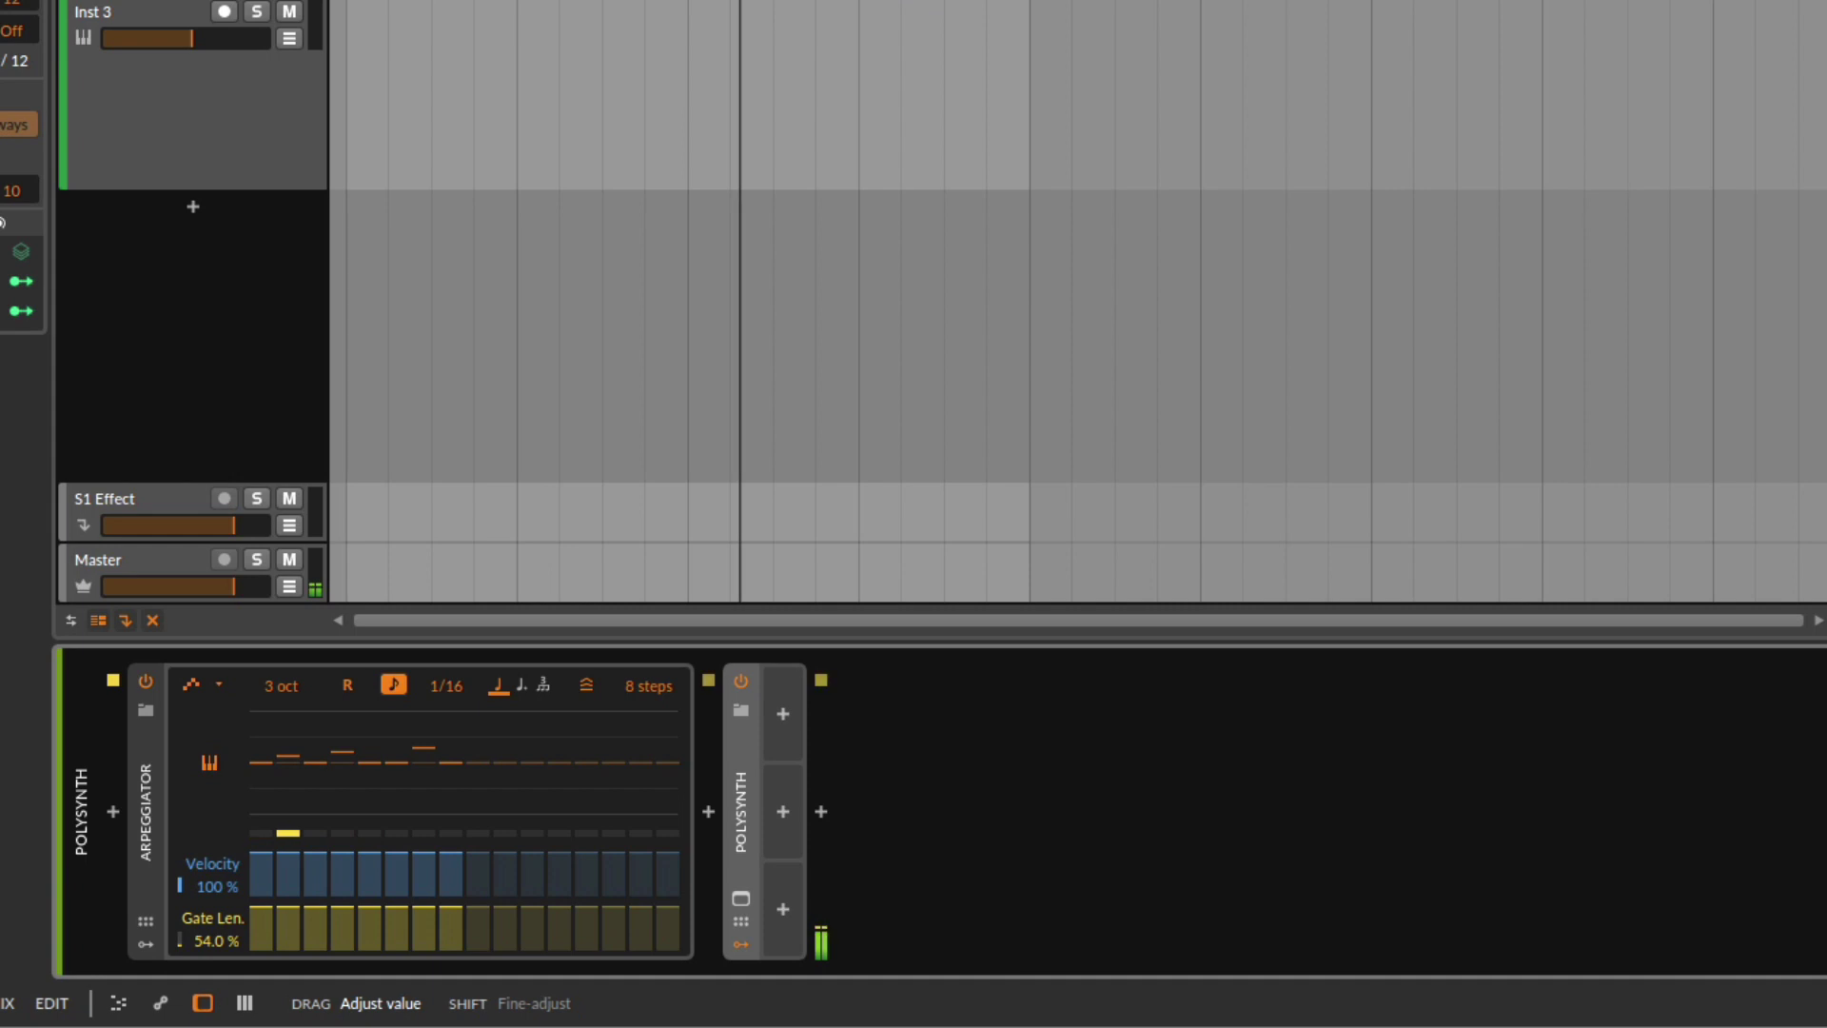
pyautogui.moveTo(283, 692); pyautogui.dragTo(282, 693)
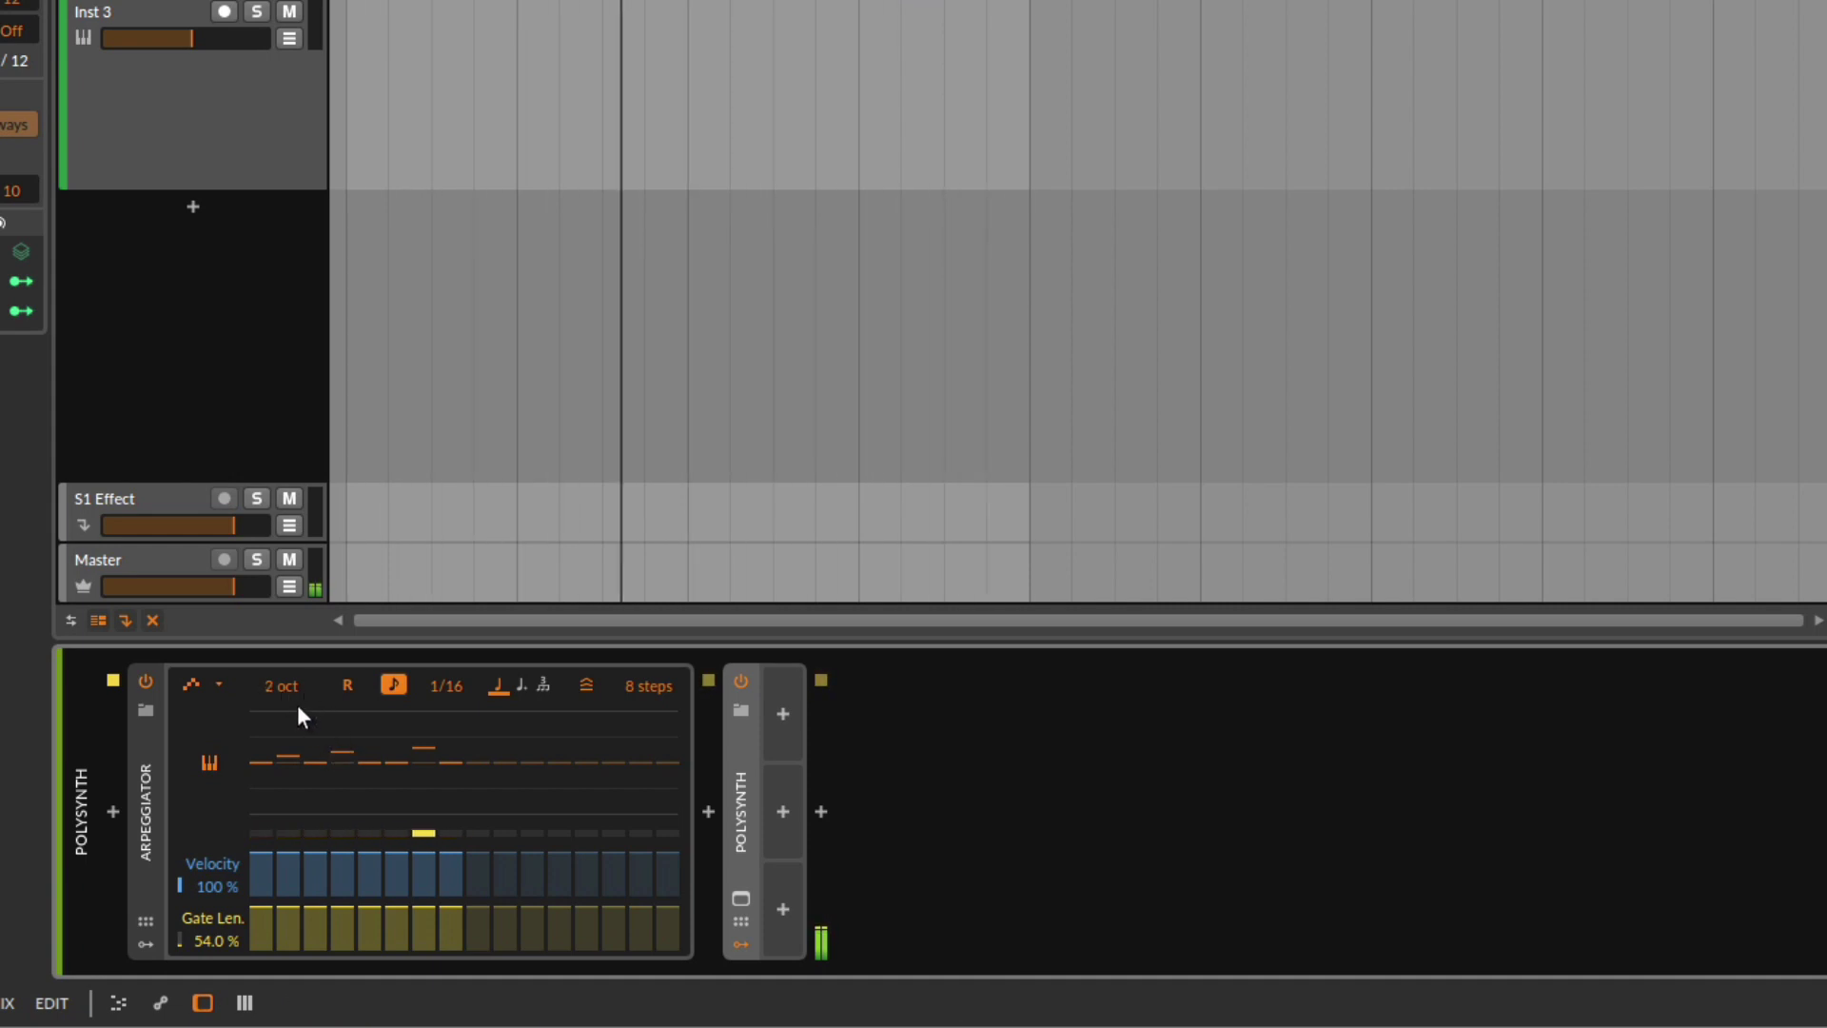
pyautogui.moveTo(286, 693); pyautogui.dragTo(286, 704)
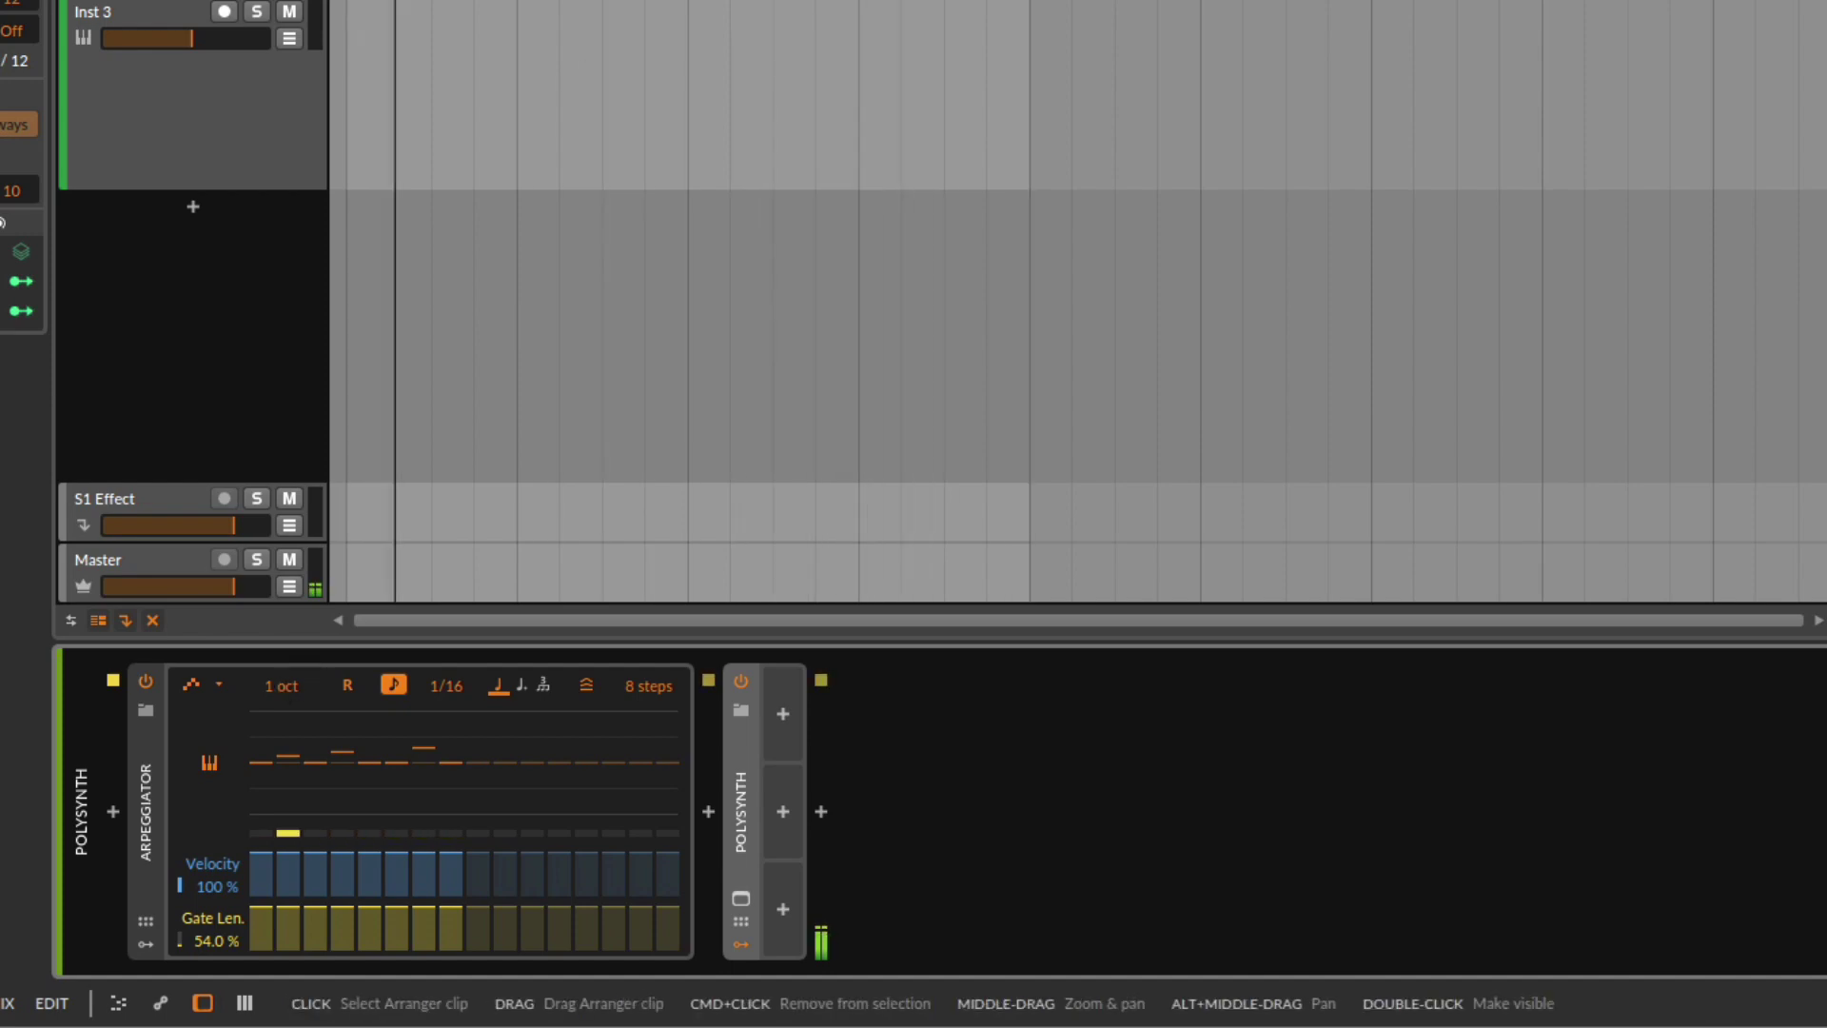
# - View the clip in the note editor and return to the Polysynth track's devices
pyautogui.press('e')
pyautogui.press('d')
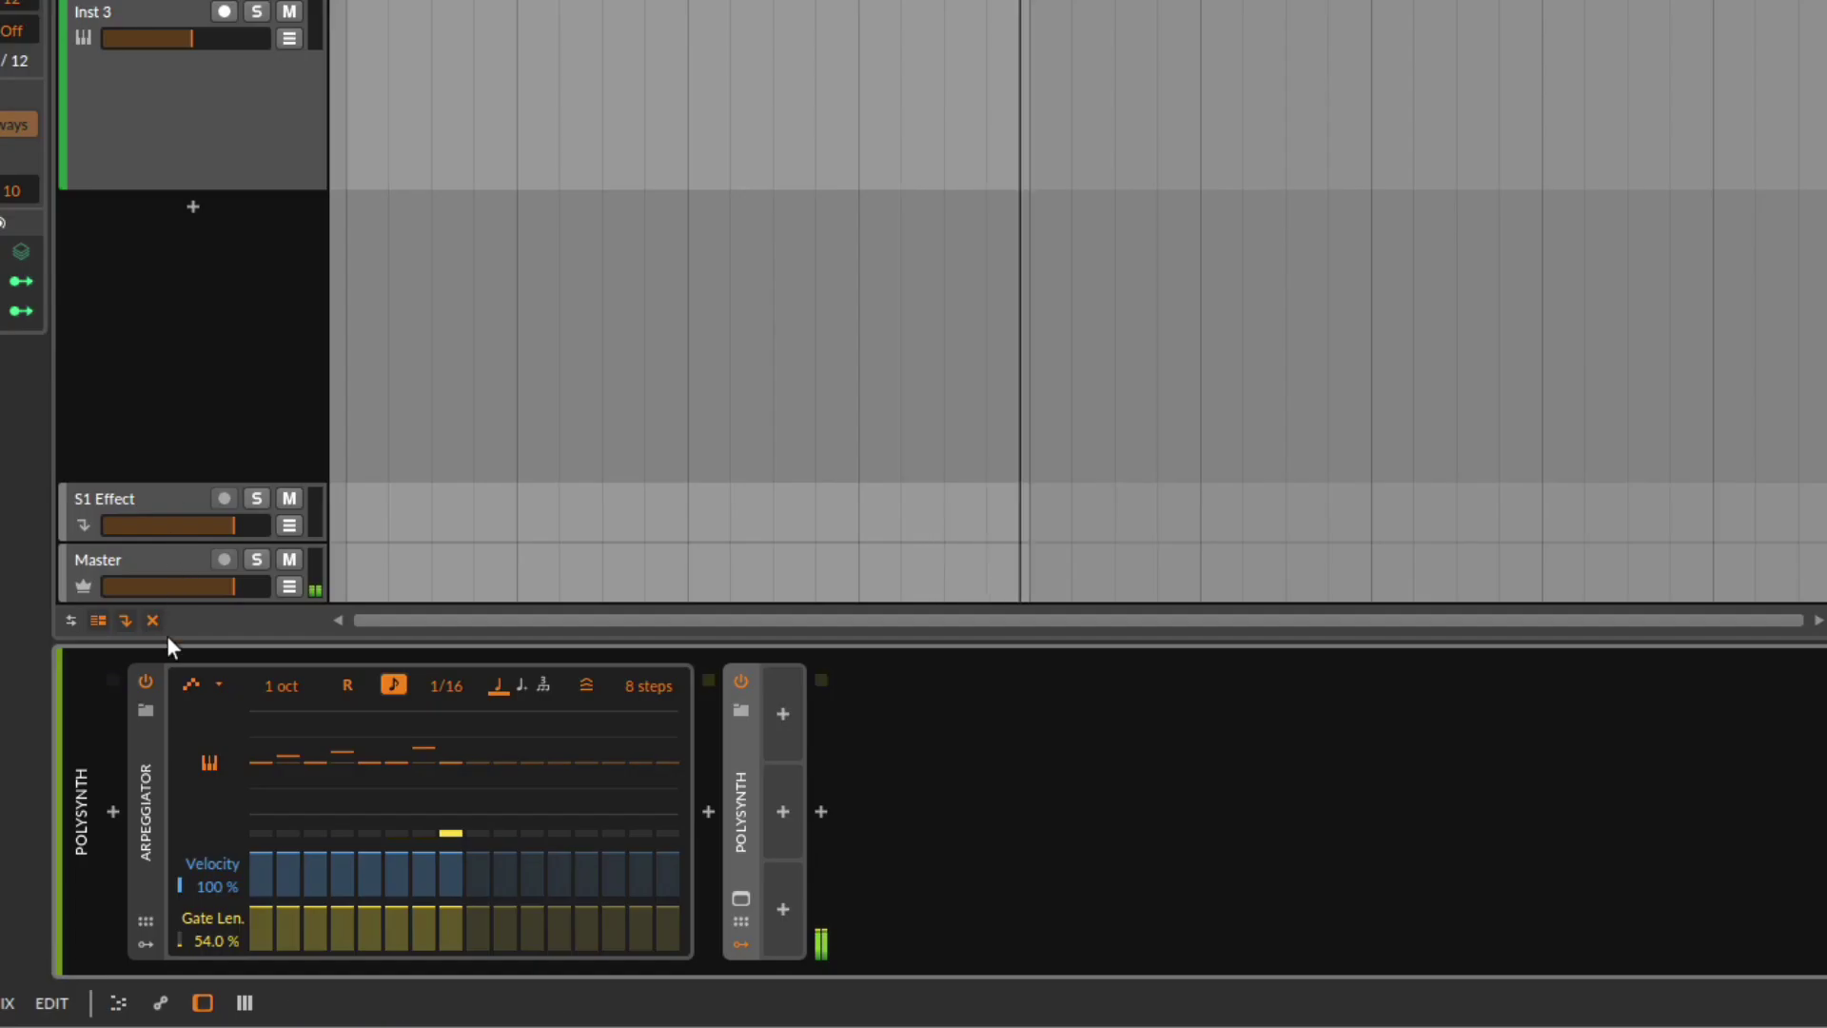
pyautogui.moveTo(267, 688); pyautogui.dragTo(346, 708)
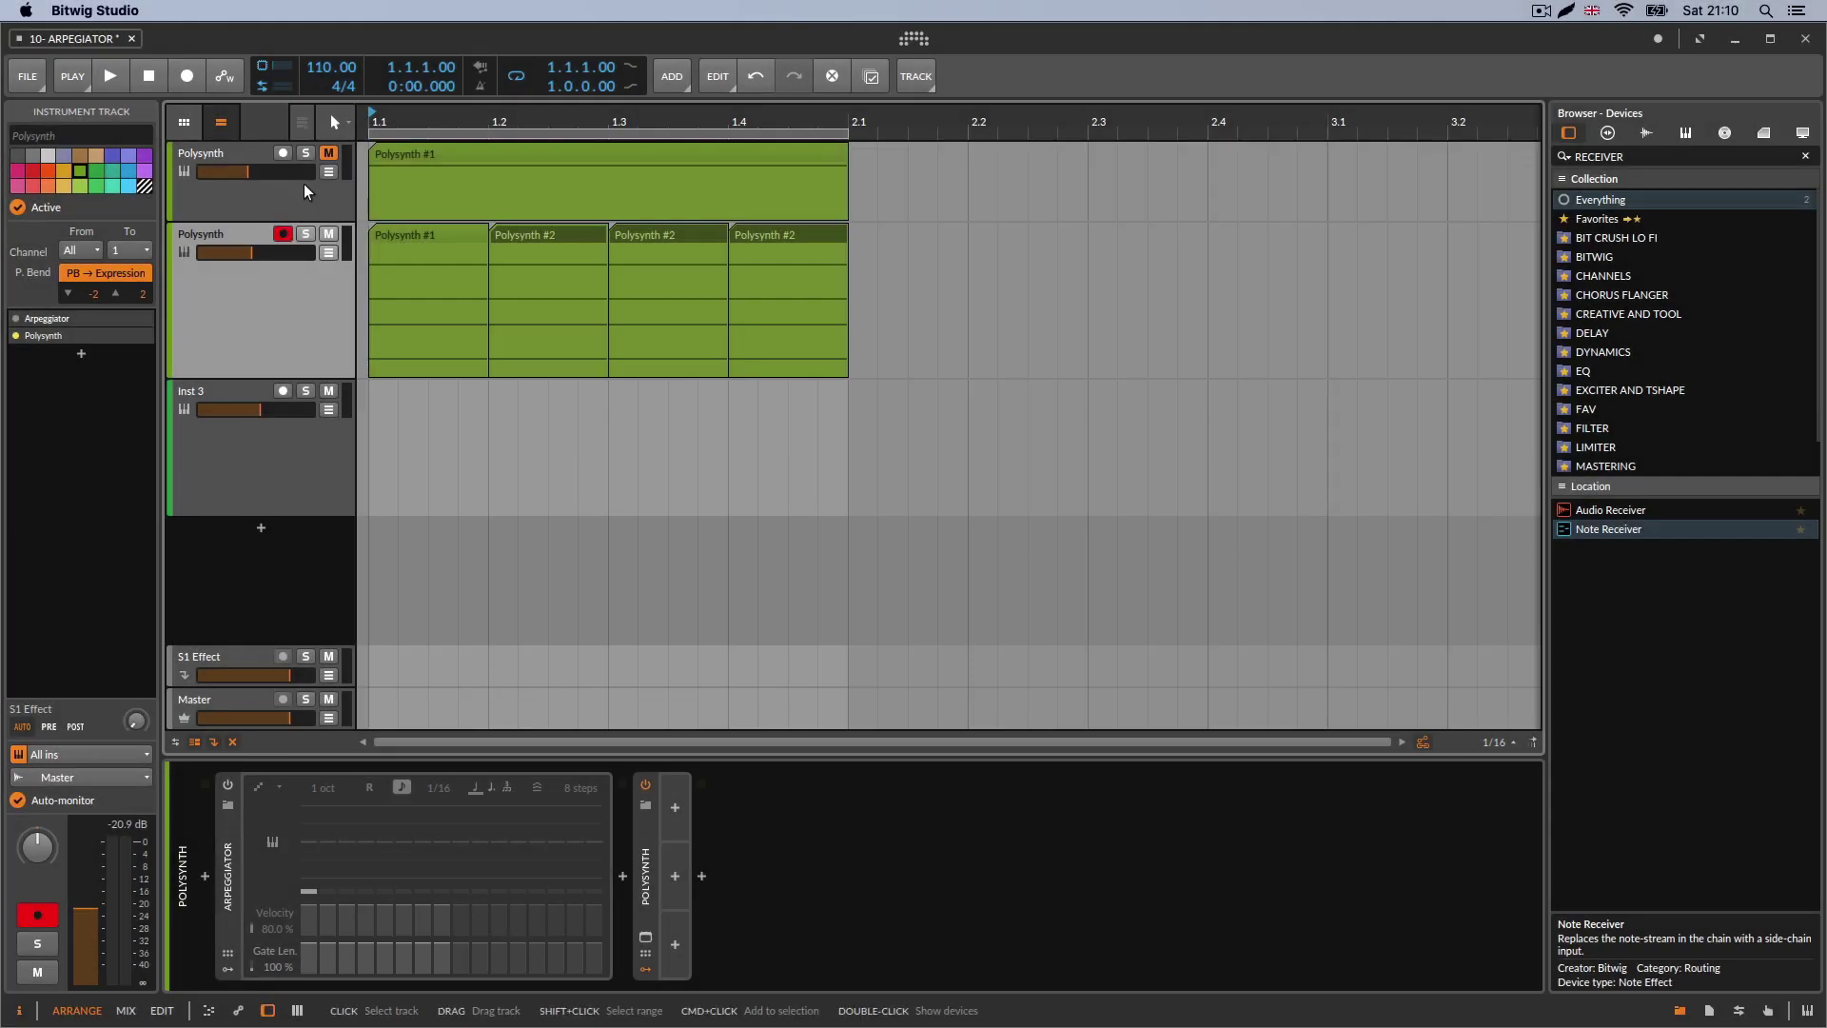
# - Enable the Arpeggiator on the second Polysynth track, which holds the four chord clips
pyautogui.click(227, 835)
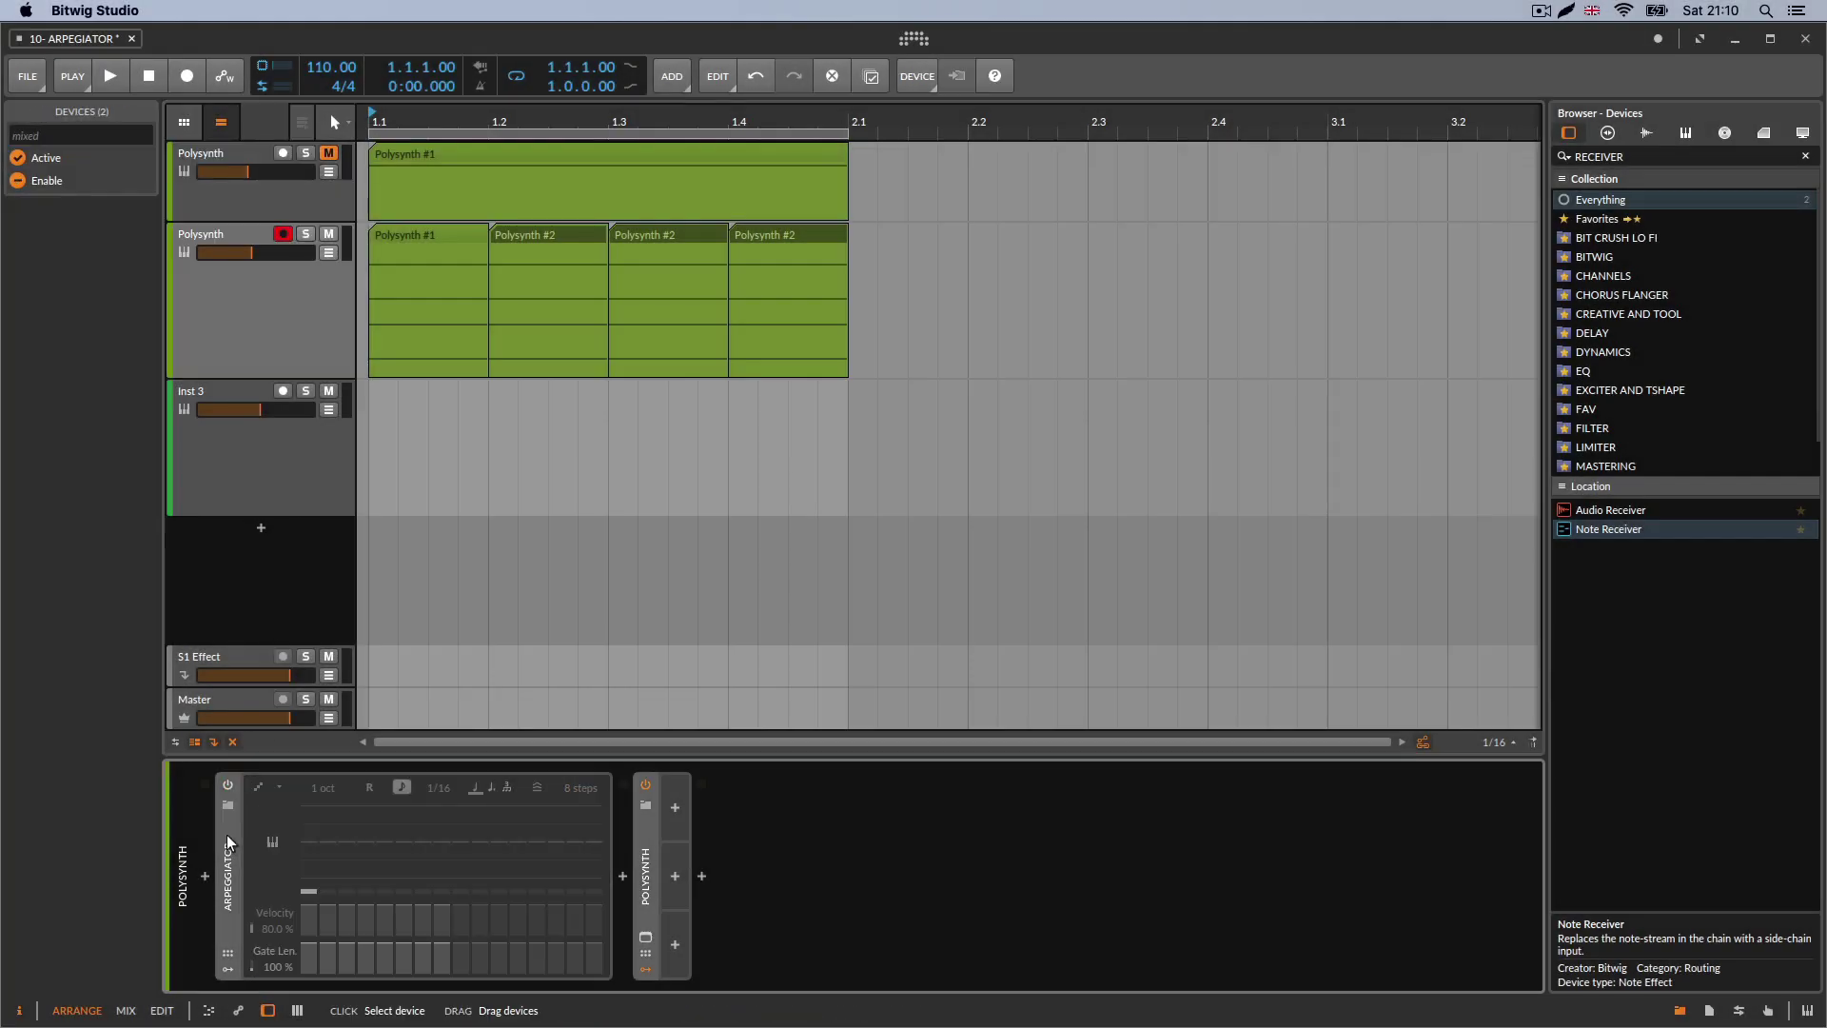
pyautogui.click(229, 785)
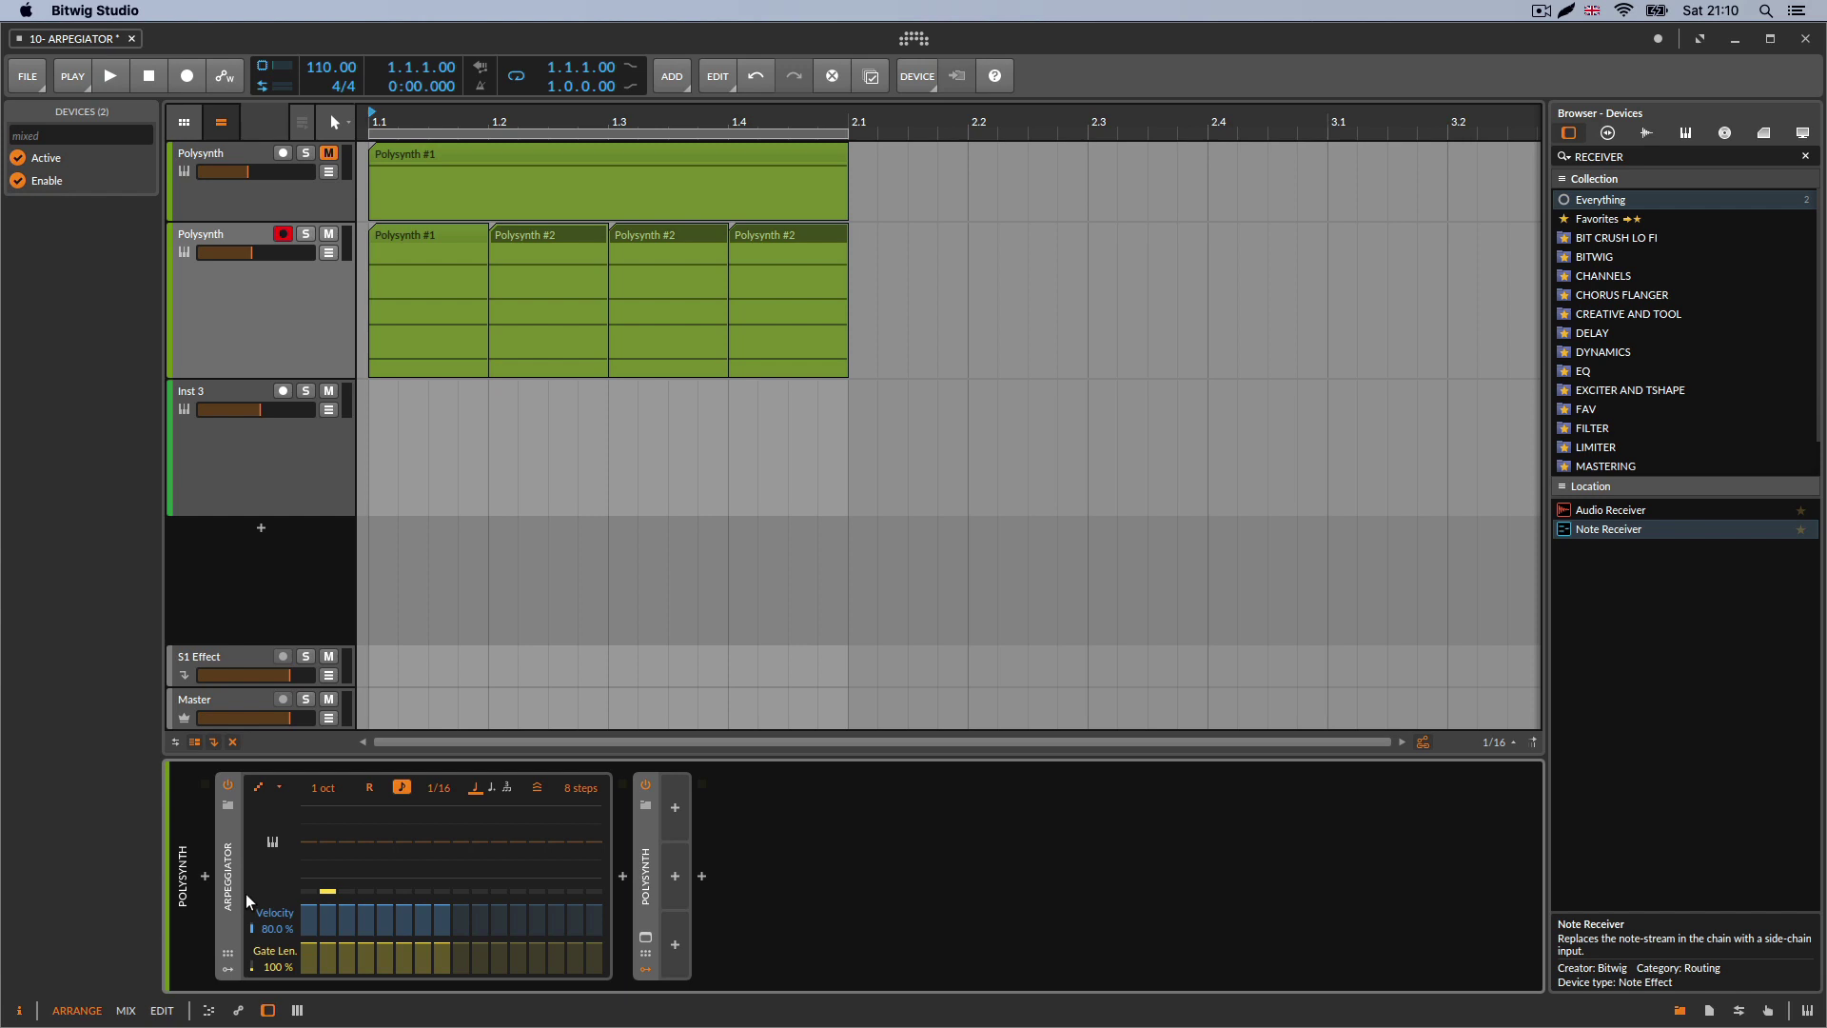
# - Examine the chord notes of the second Polysynth track's clips in the note editor and return to the track's devices
pyautogui.click(276, 846)
pyautogui.doubleClick(432, 236)
pyautogui.scroll(-2, 665, 241)
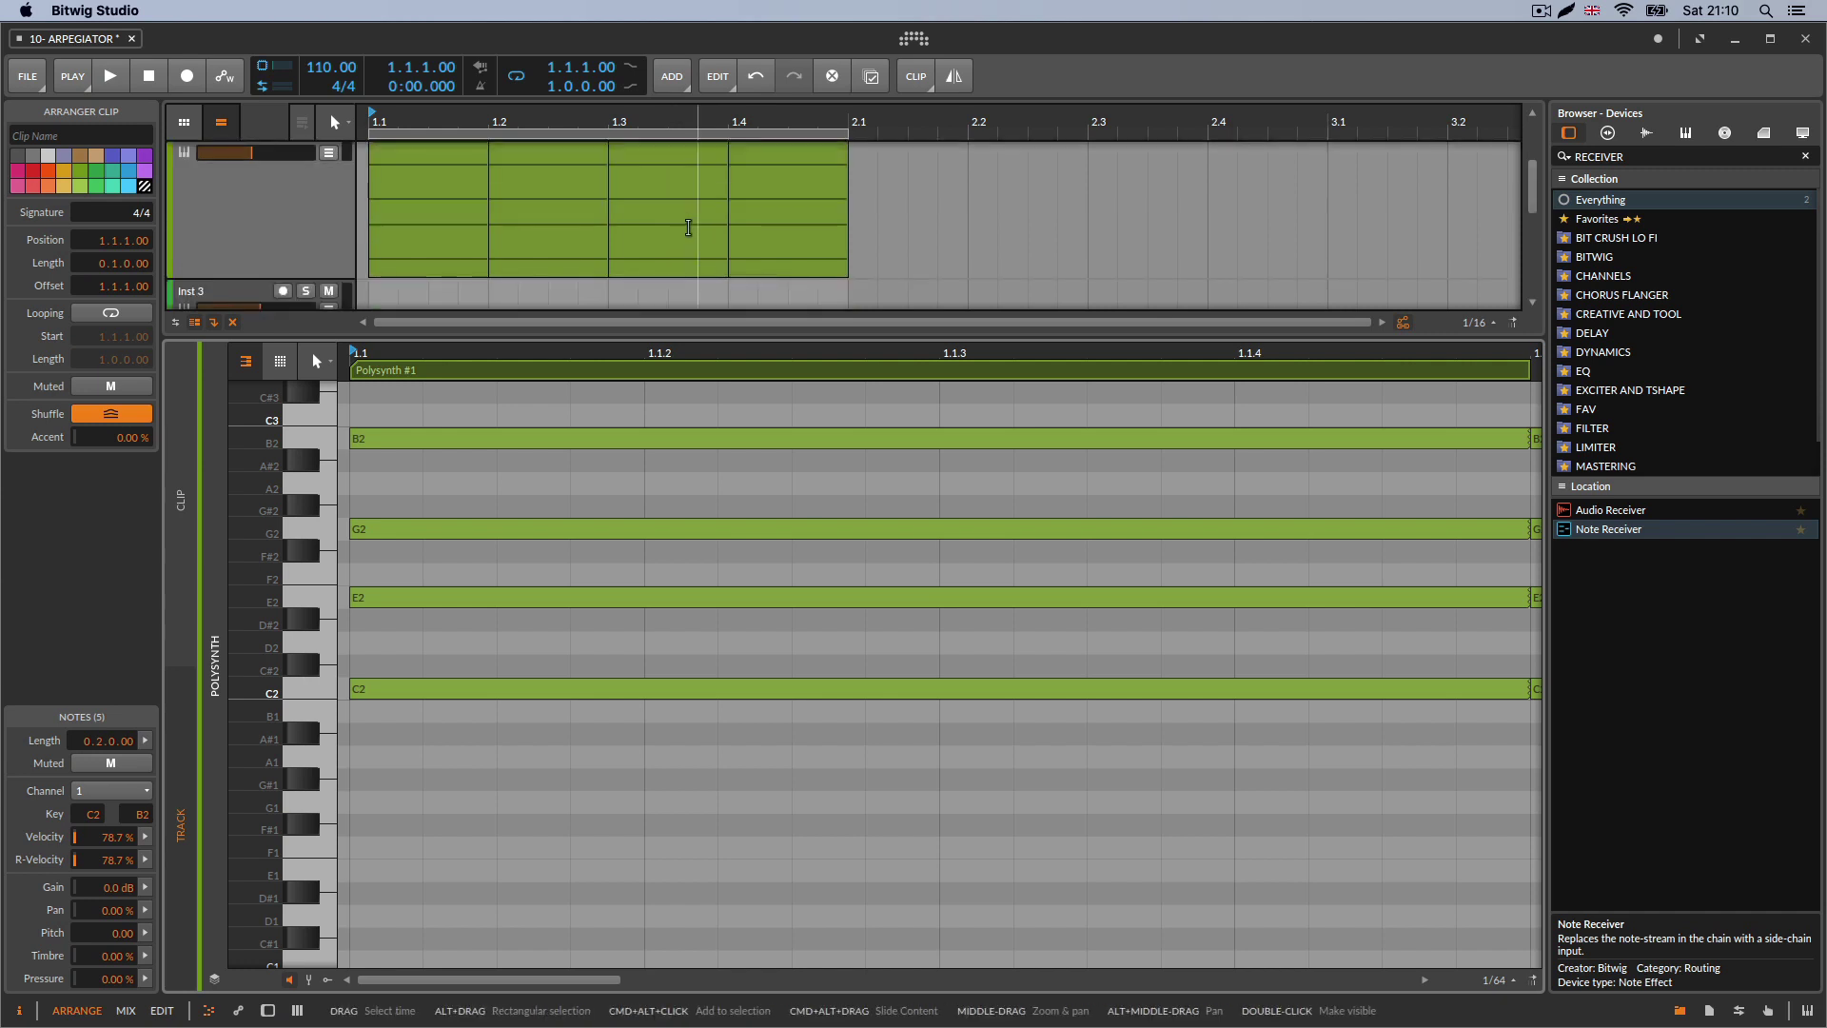
pyautogui.scroll(1, 475, 590)
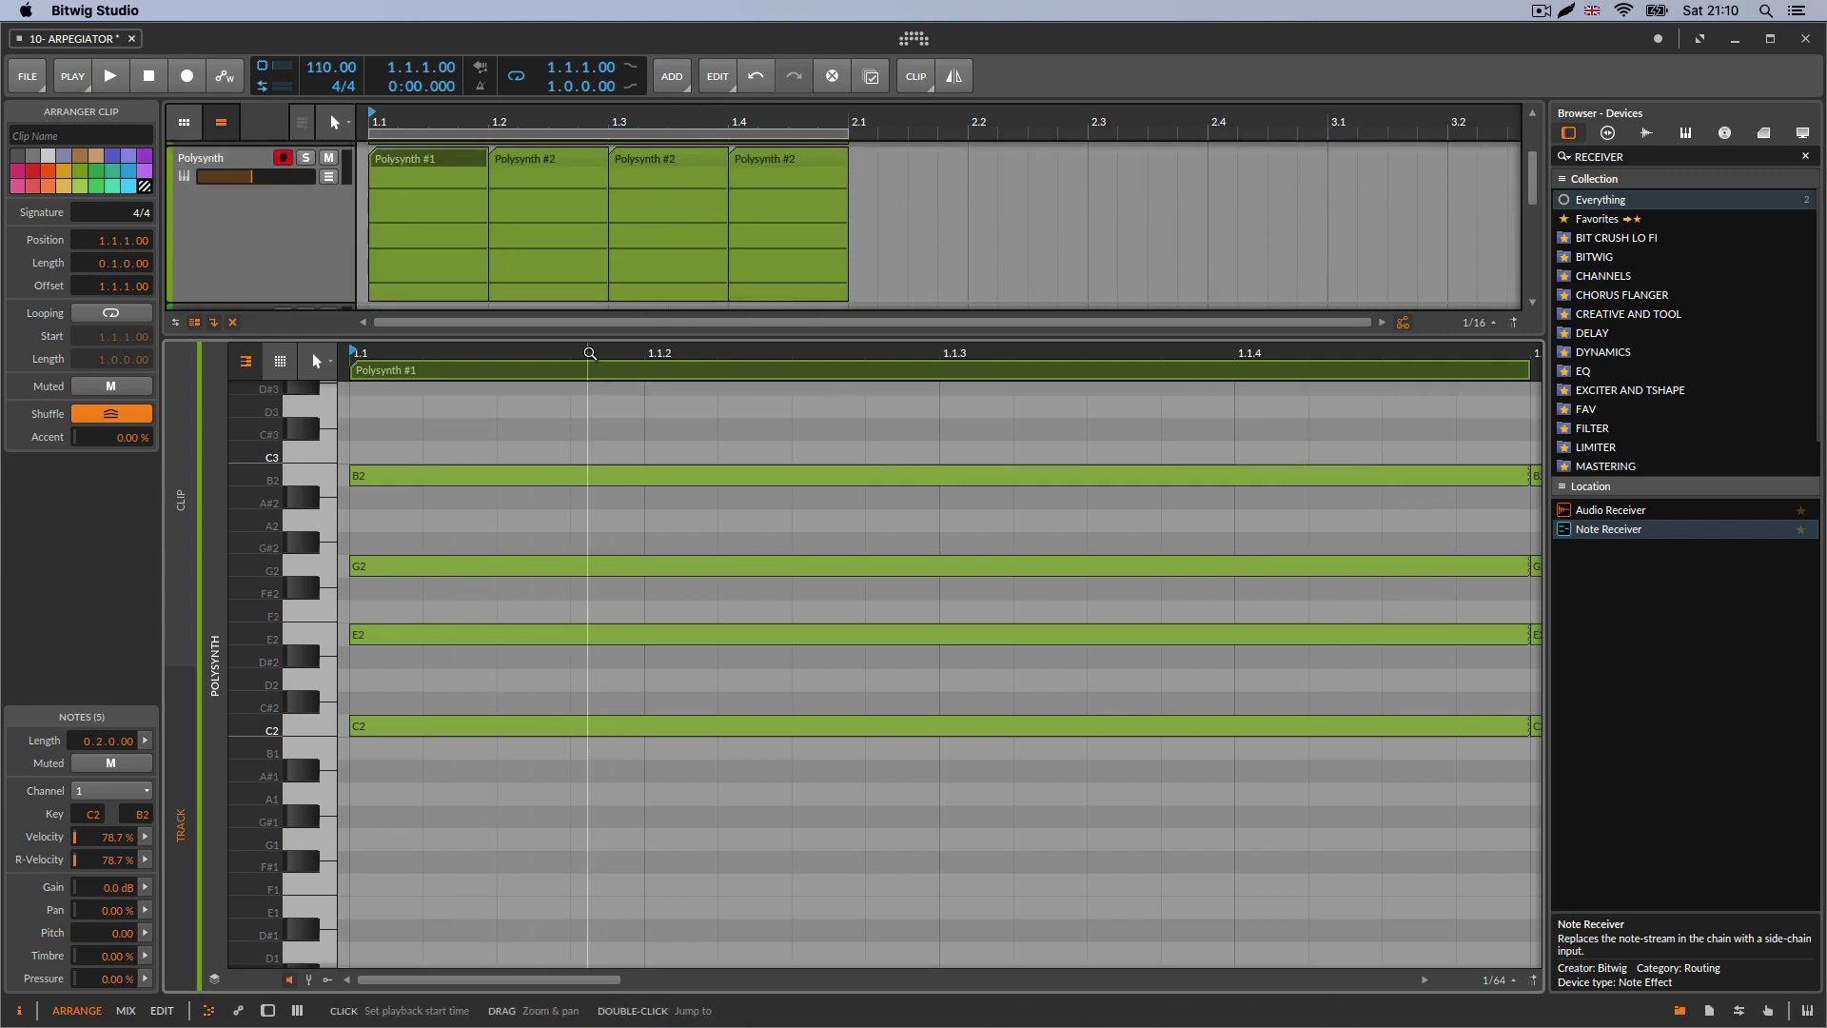
pyautogui.scroll(-5, 388, 362)
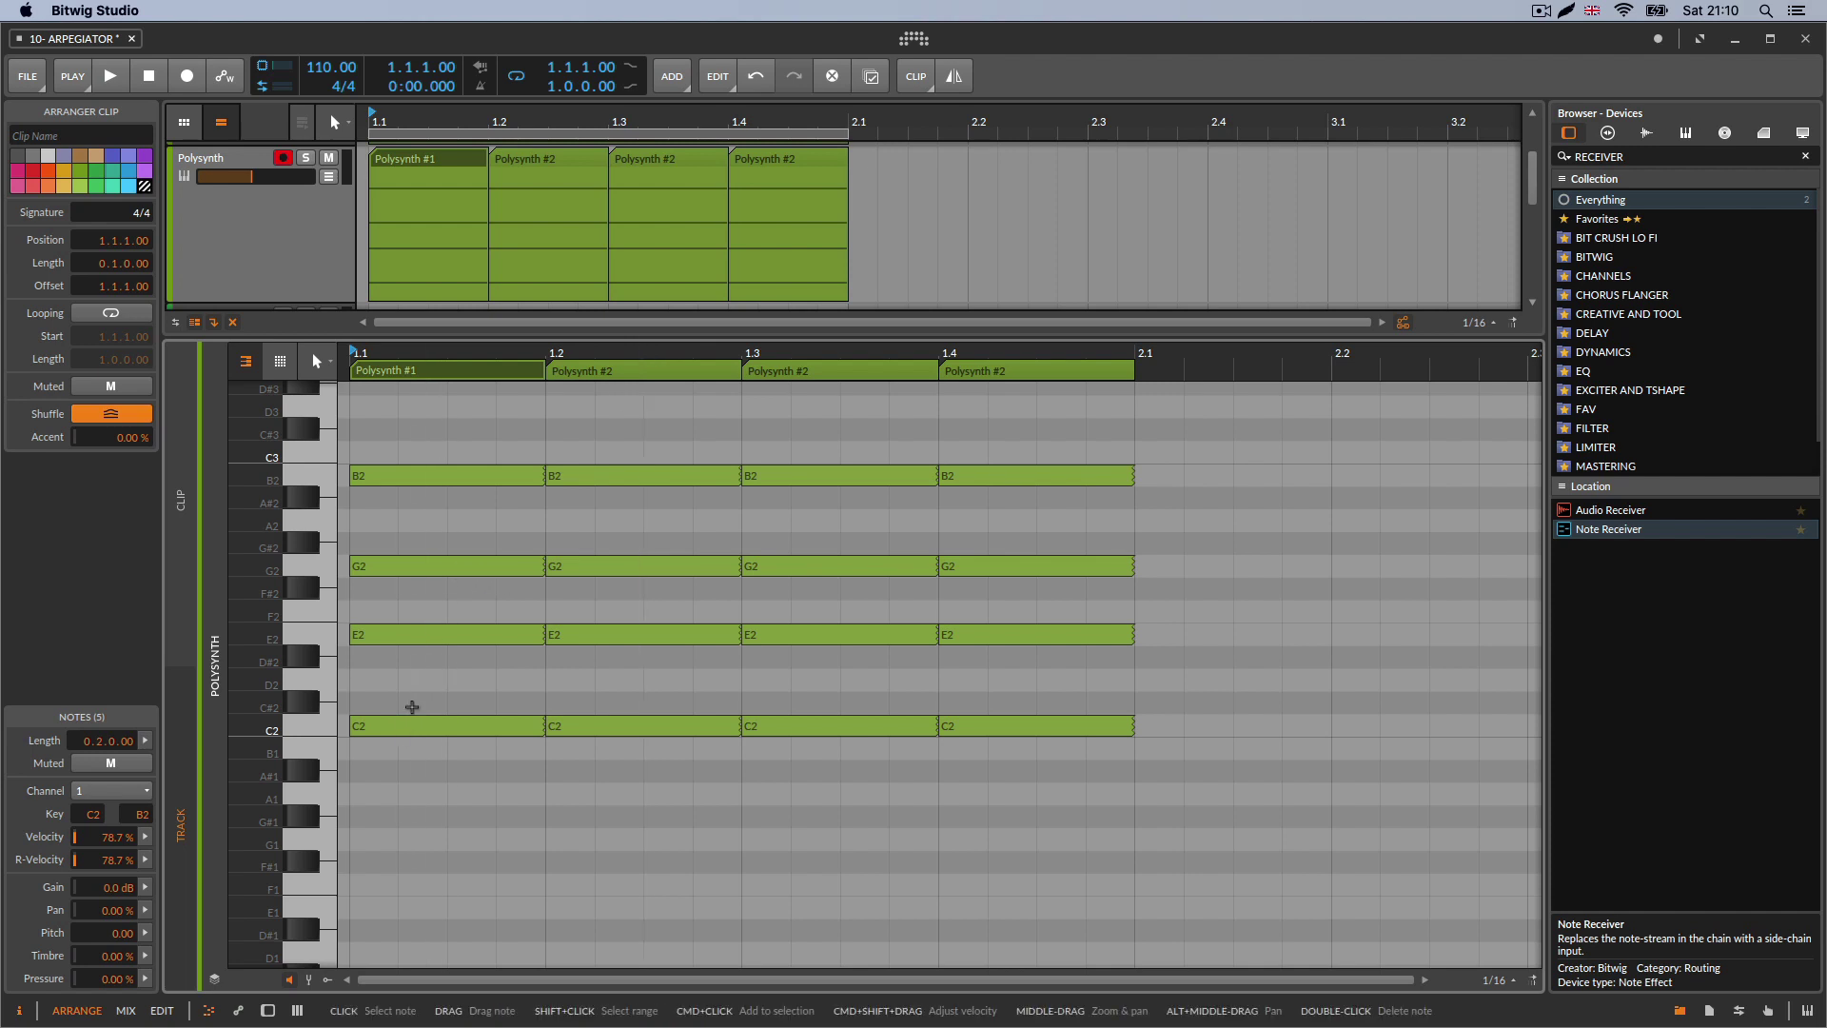
pyautogui.doubleClick(296, 262)
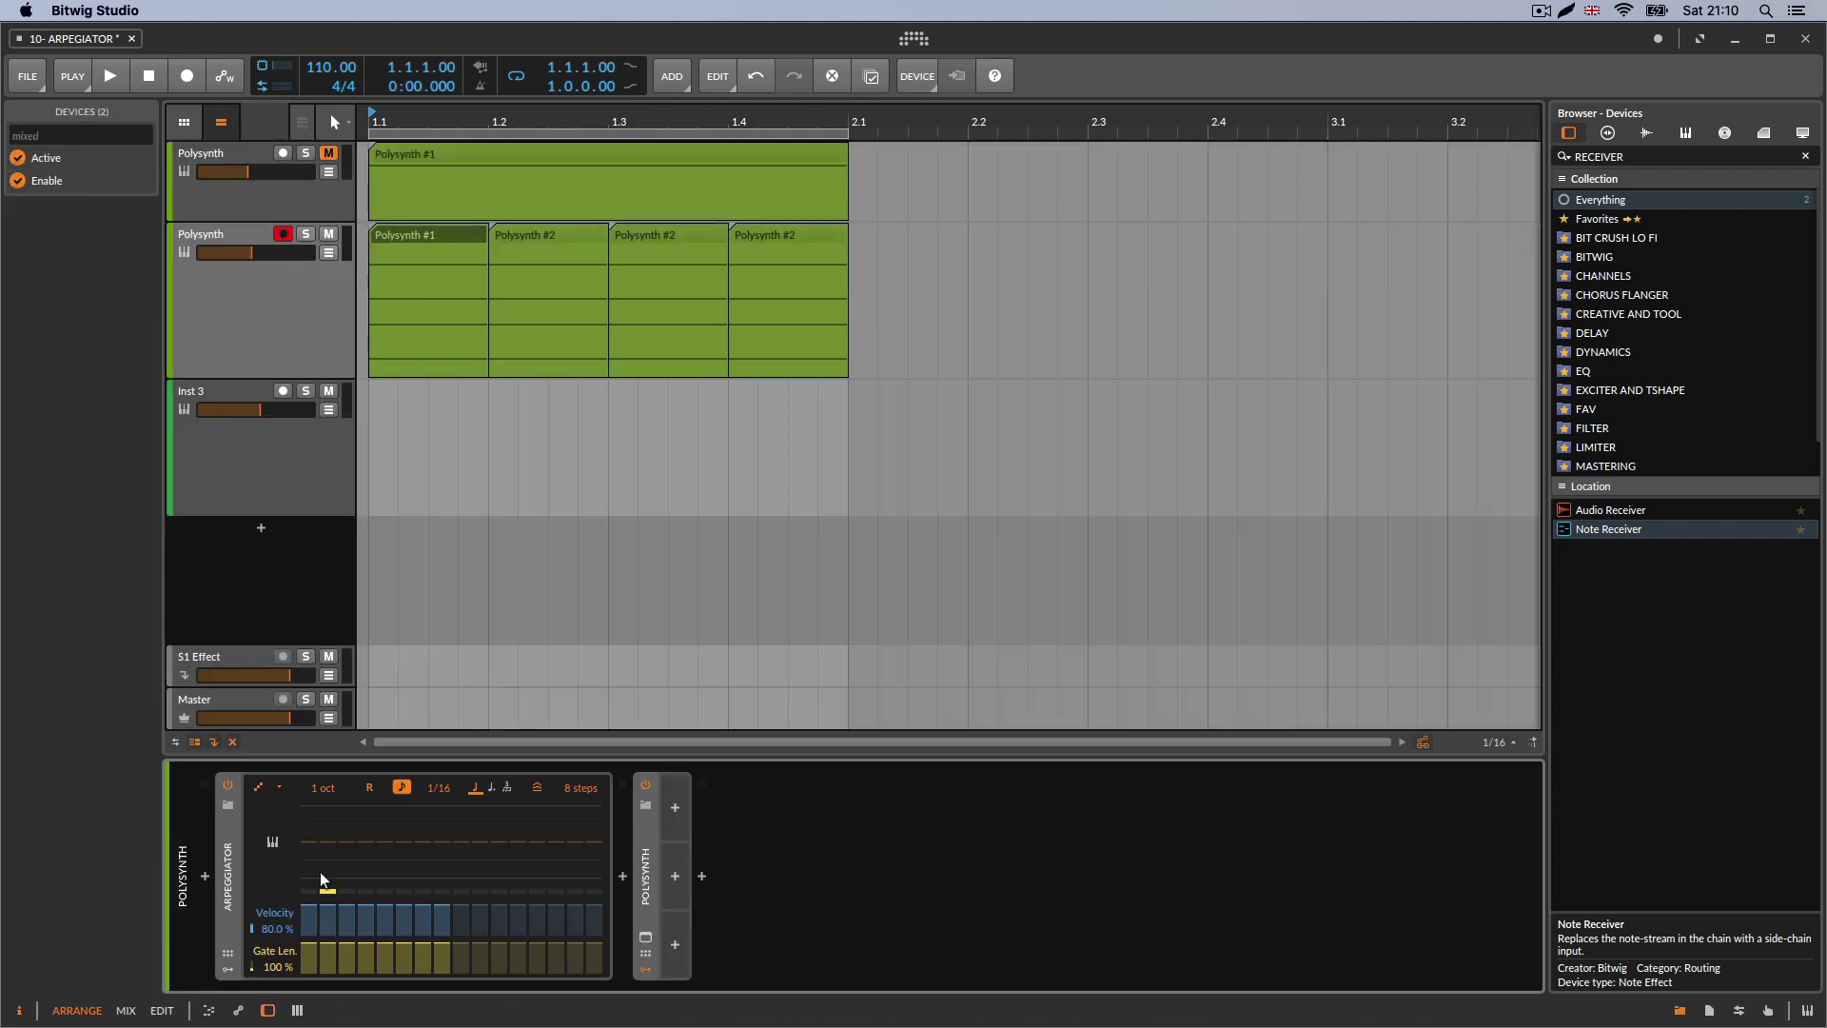
pyautogui.doubleClick(440, 240)
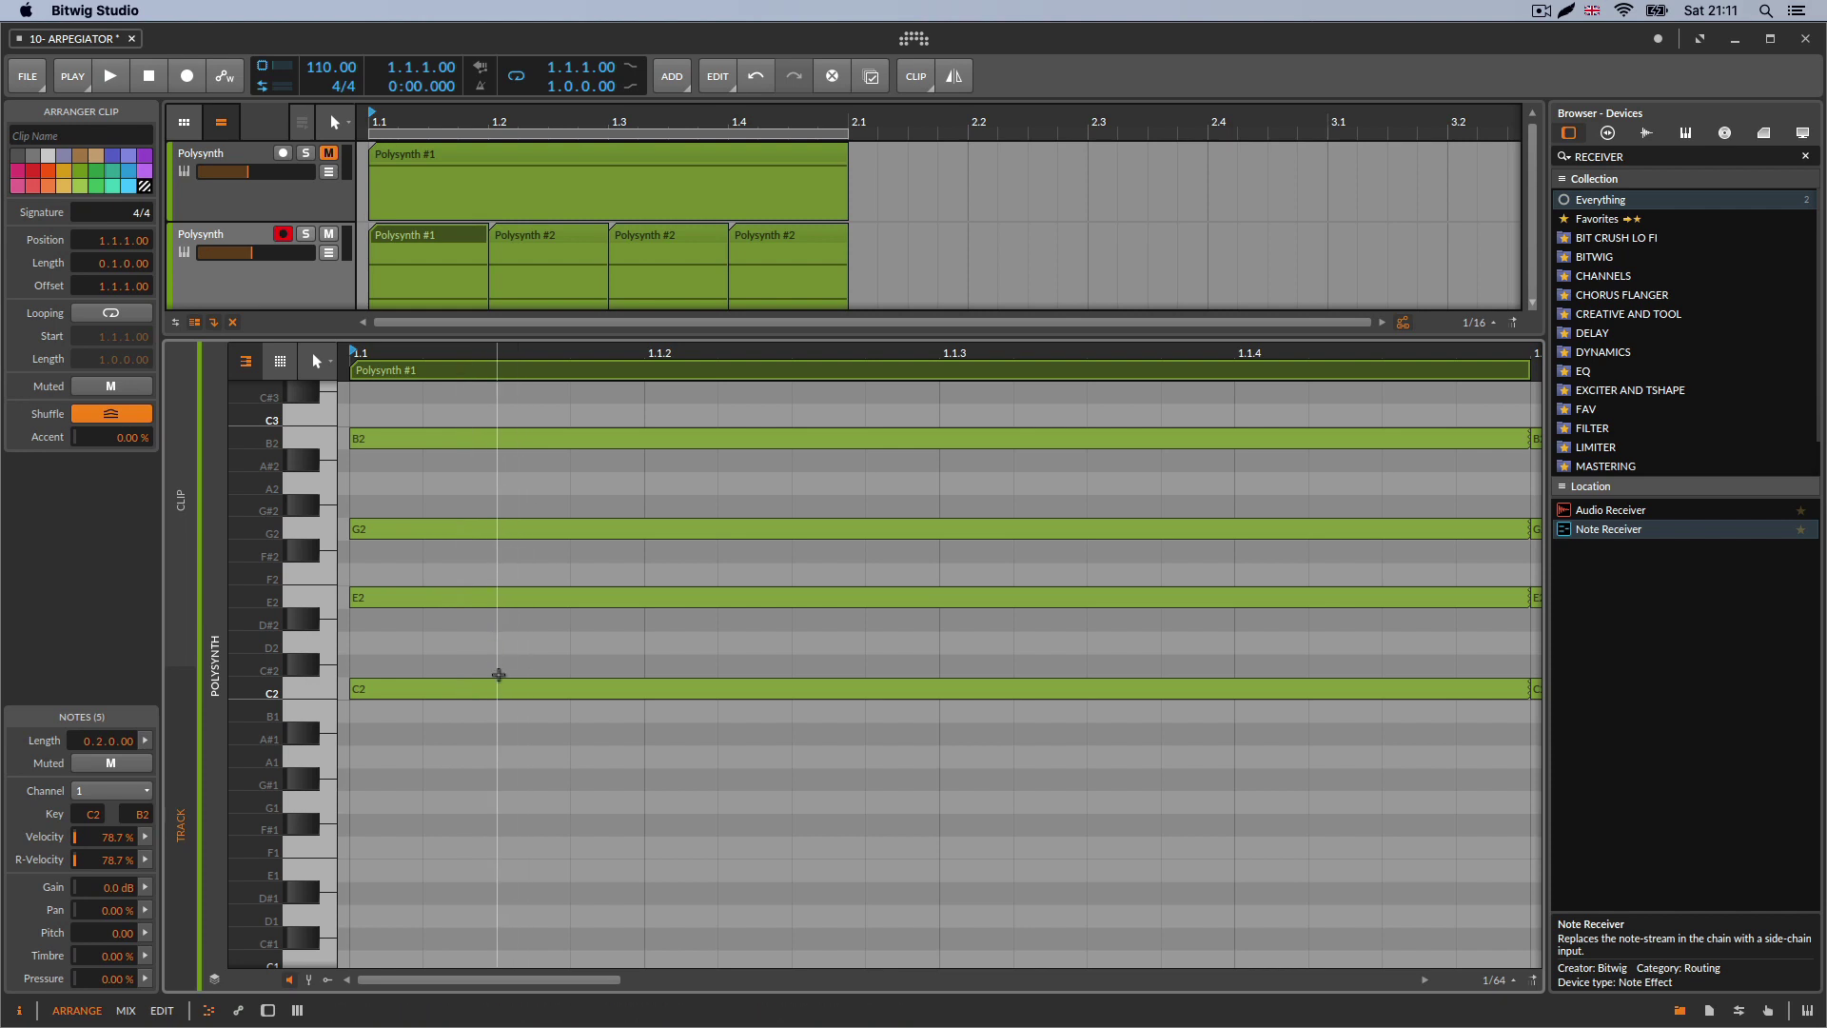
pyautogui.doubleClick(301, 278)
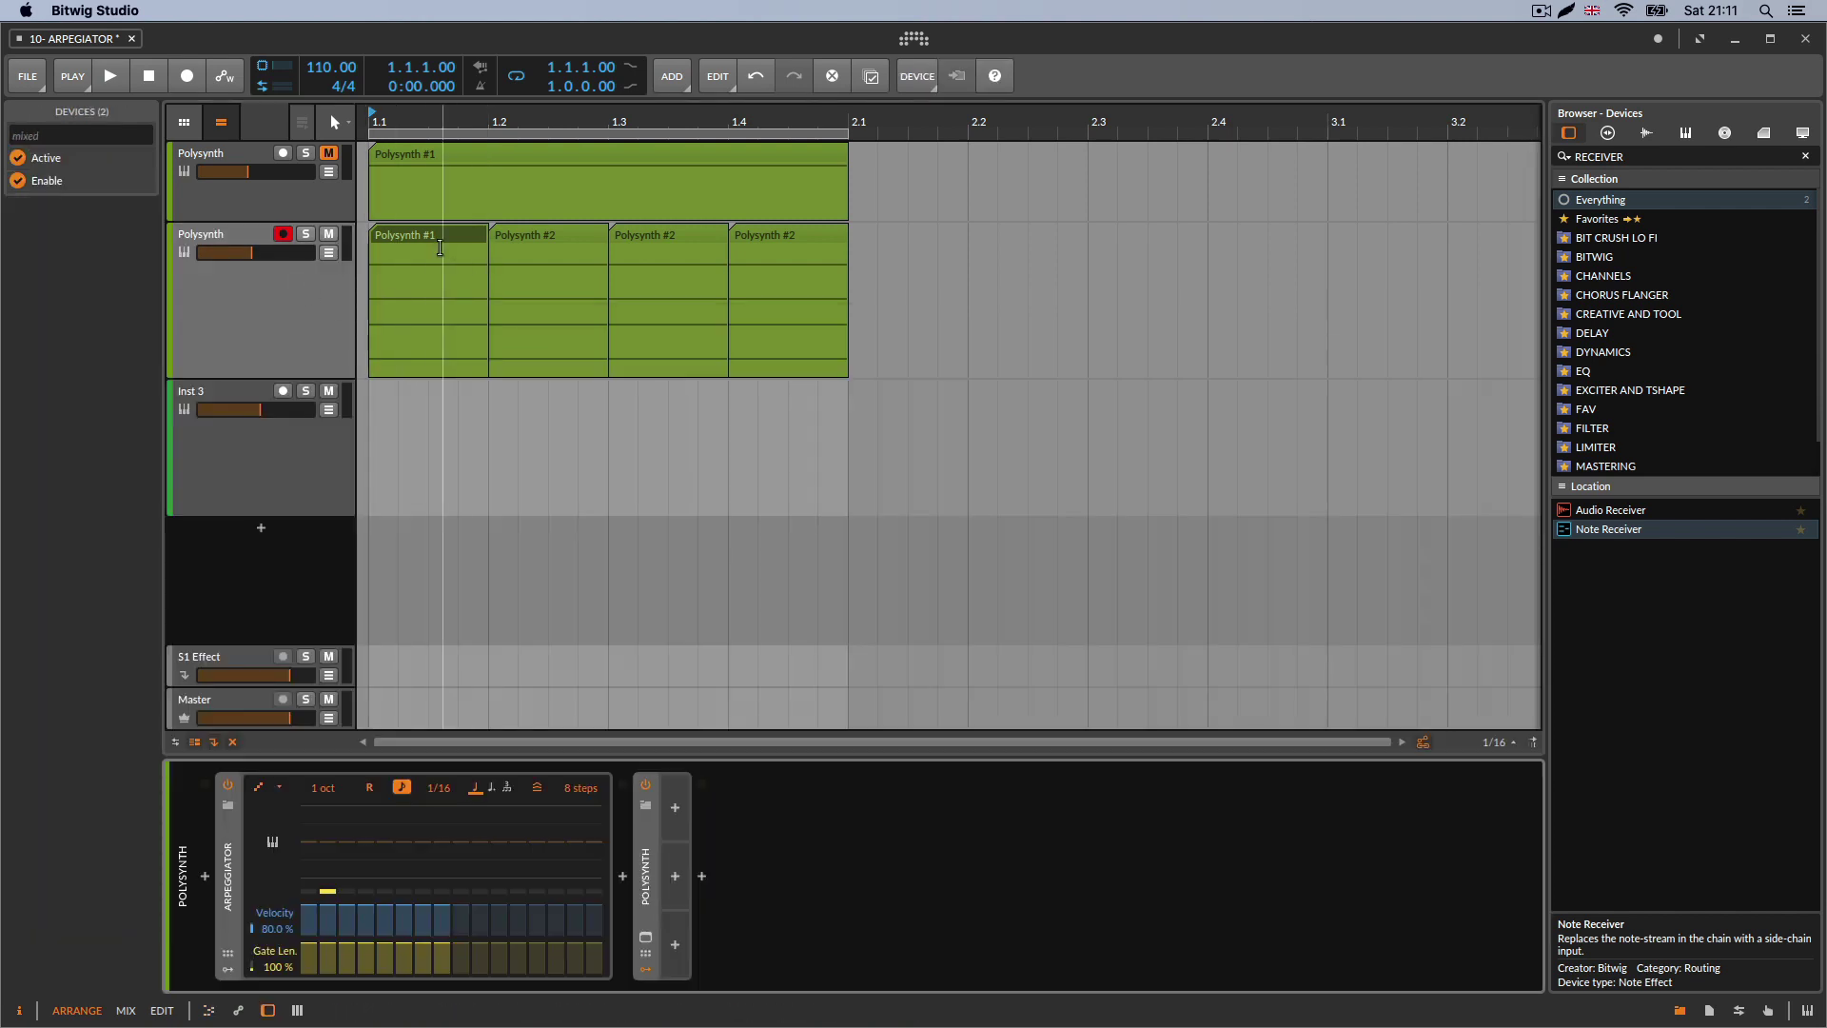
pyautogui.click(300, 304)
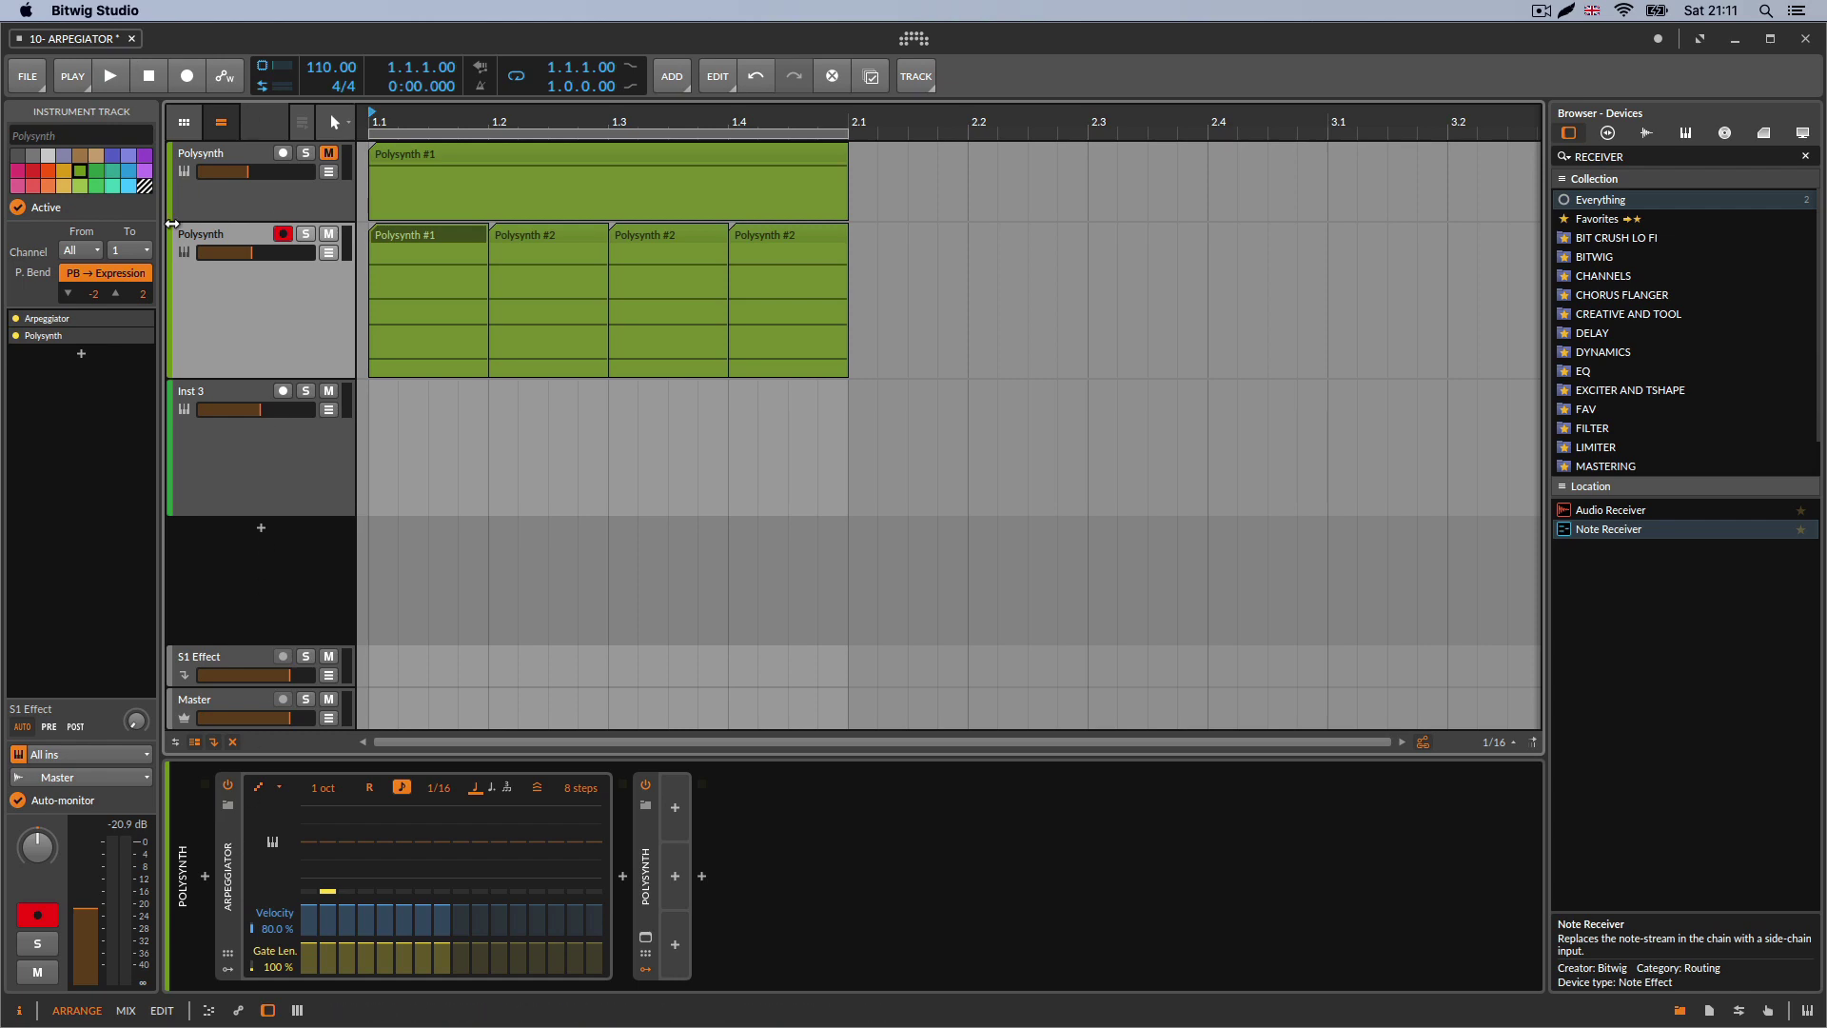
# - Set the Arpeggiator's Gate Length to 84 % and play the chord clips
pyautogui.moveTo(277, 967); pyautogui.dragTo(271, 890)
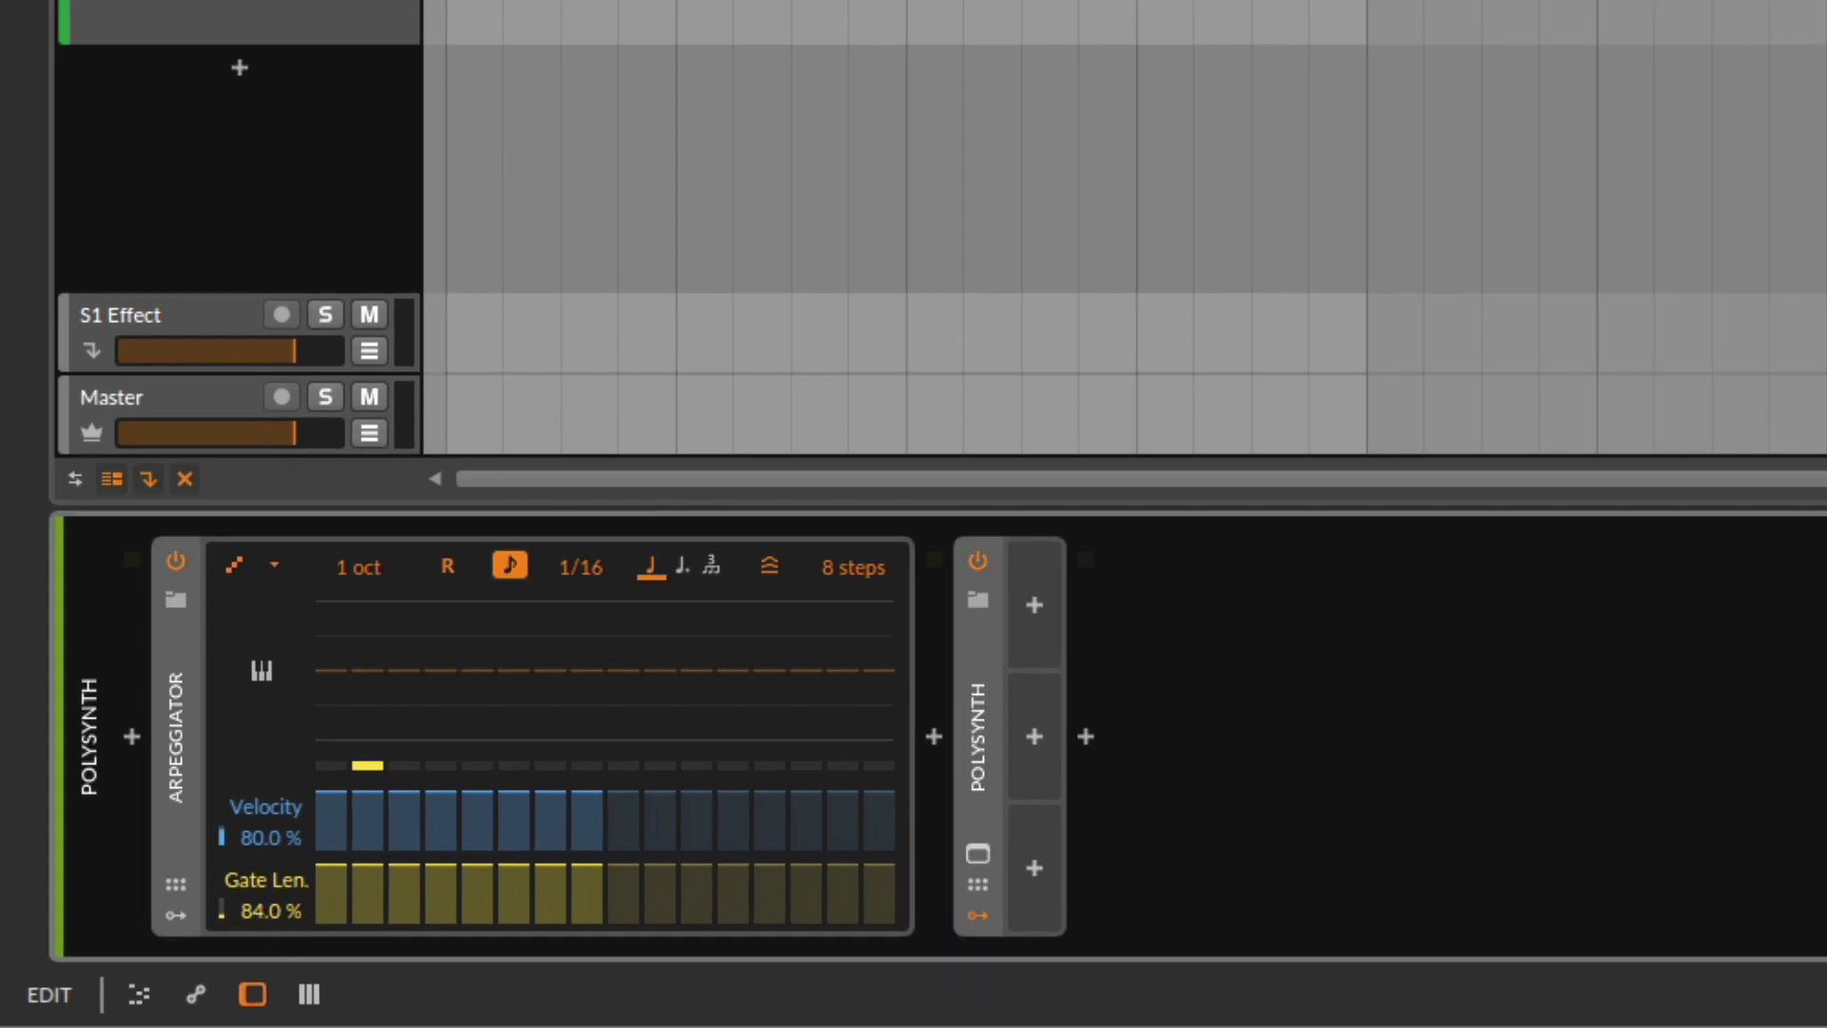
pyautogui.press('space')
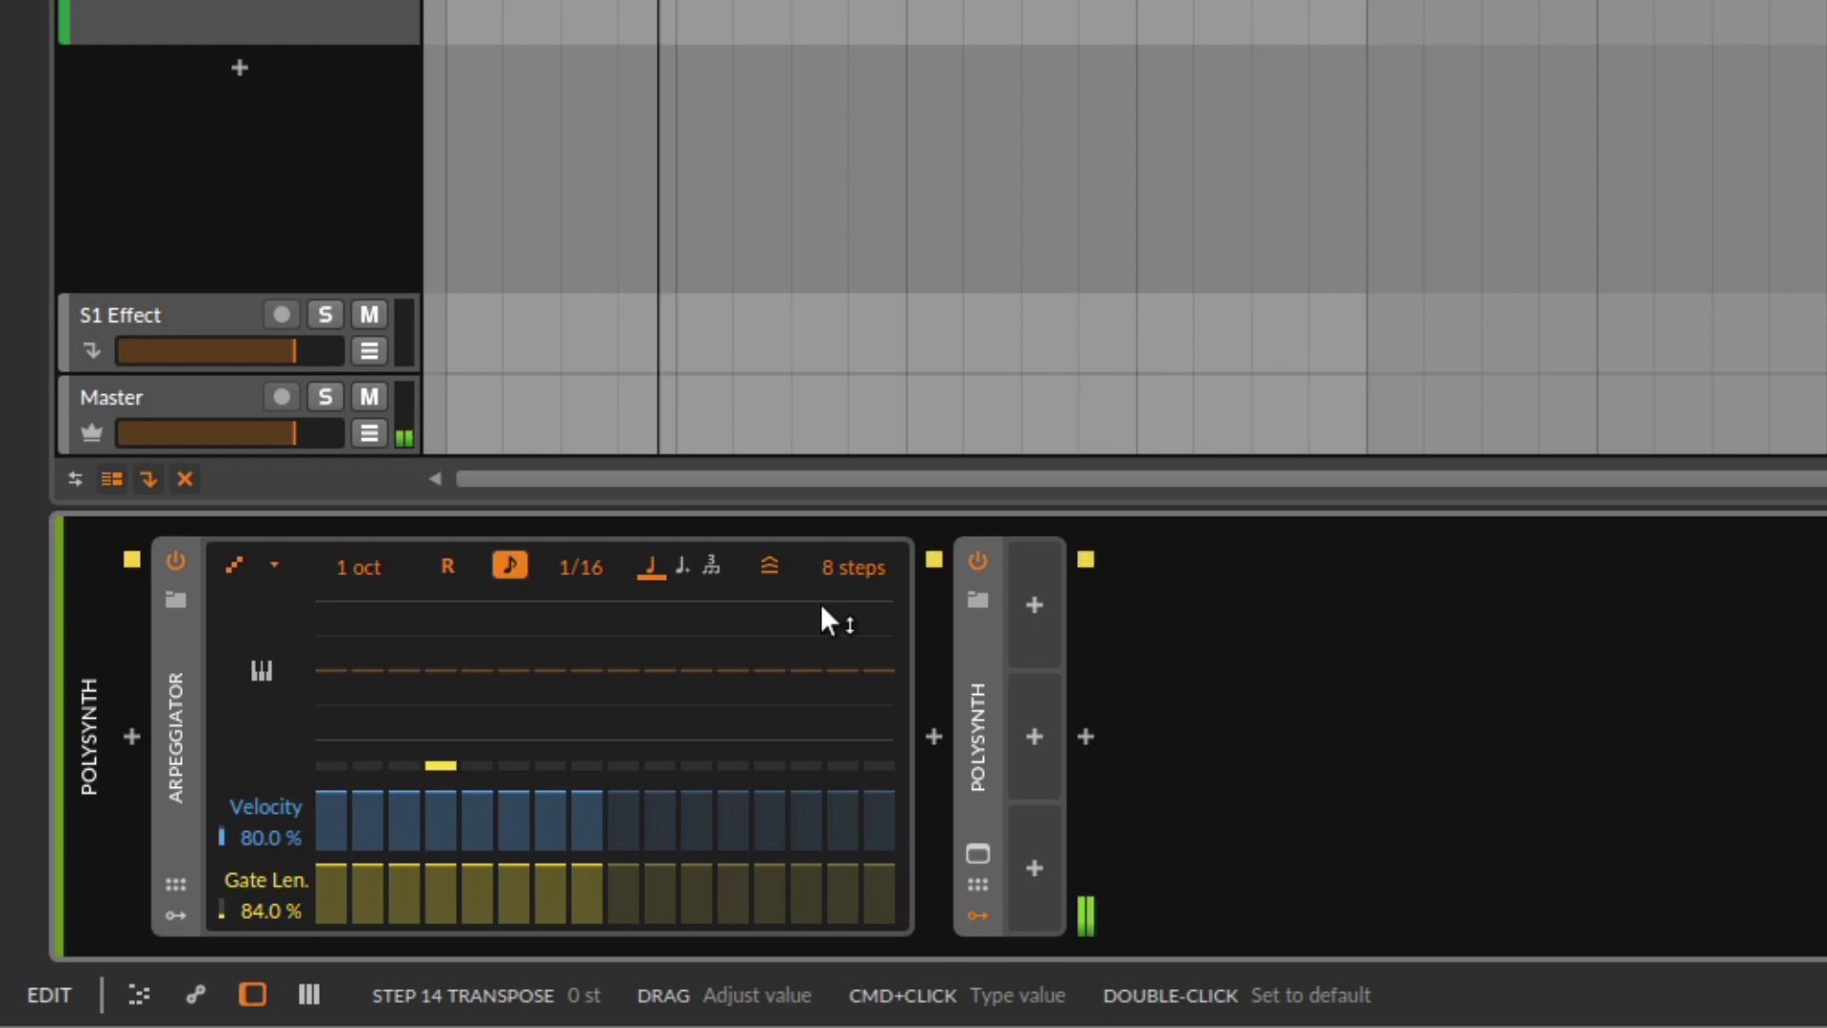
# - Audition the Arpeggiator's Chords pattern during playback and return the pattern to Up
pyautogui.click(263, 564)
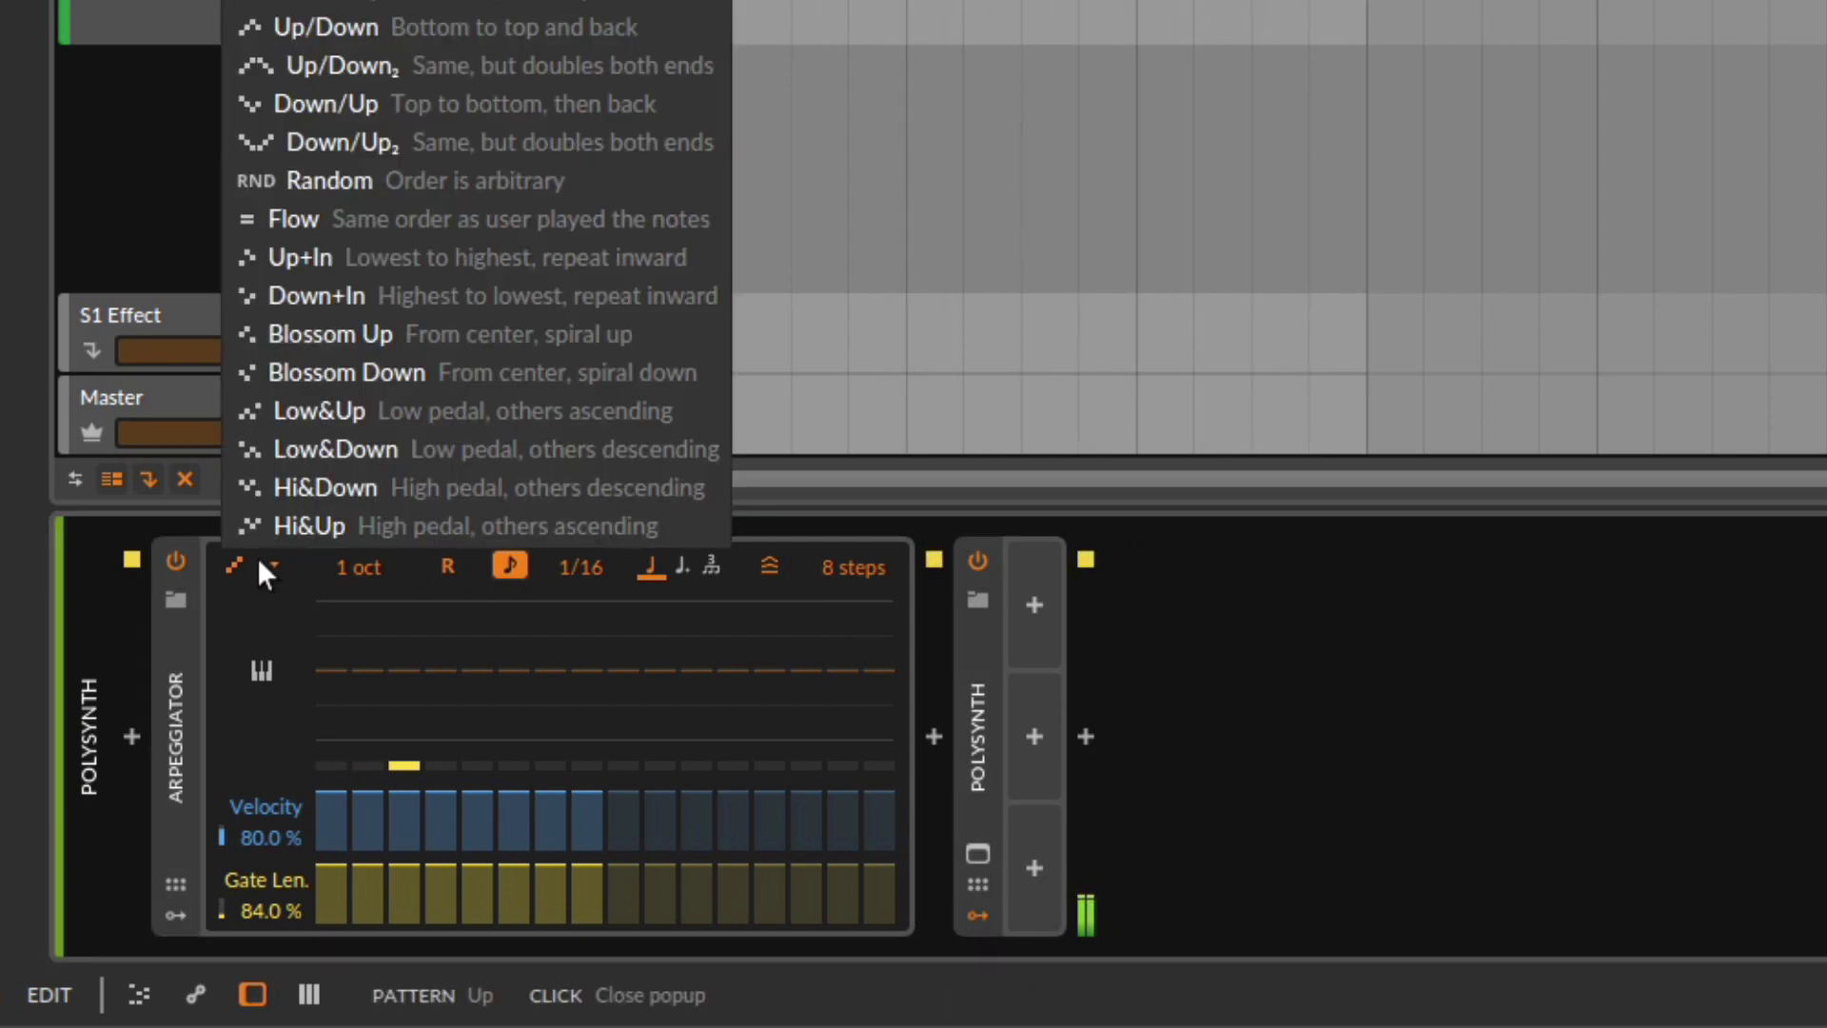
pyautogui.click(261, 563)
pyautogui.click(260, 565)
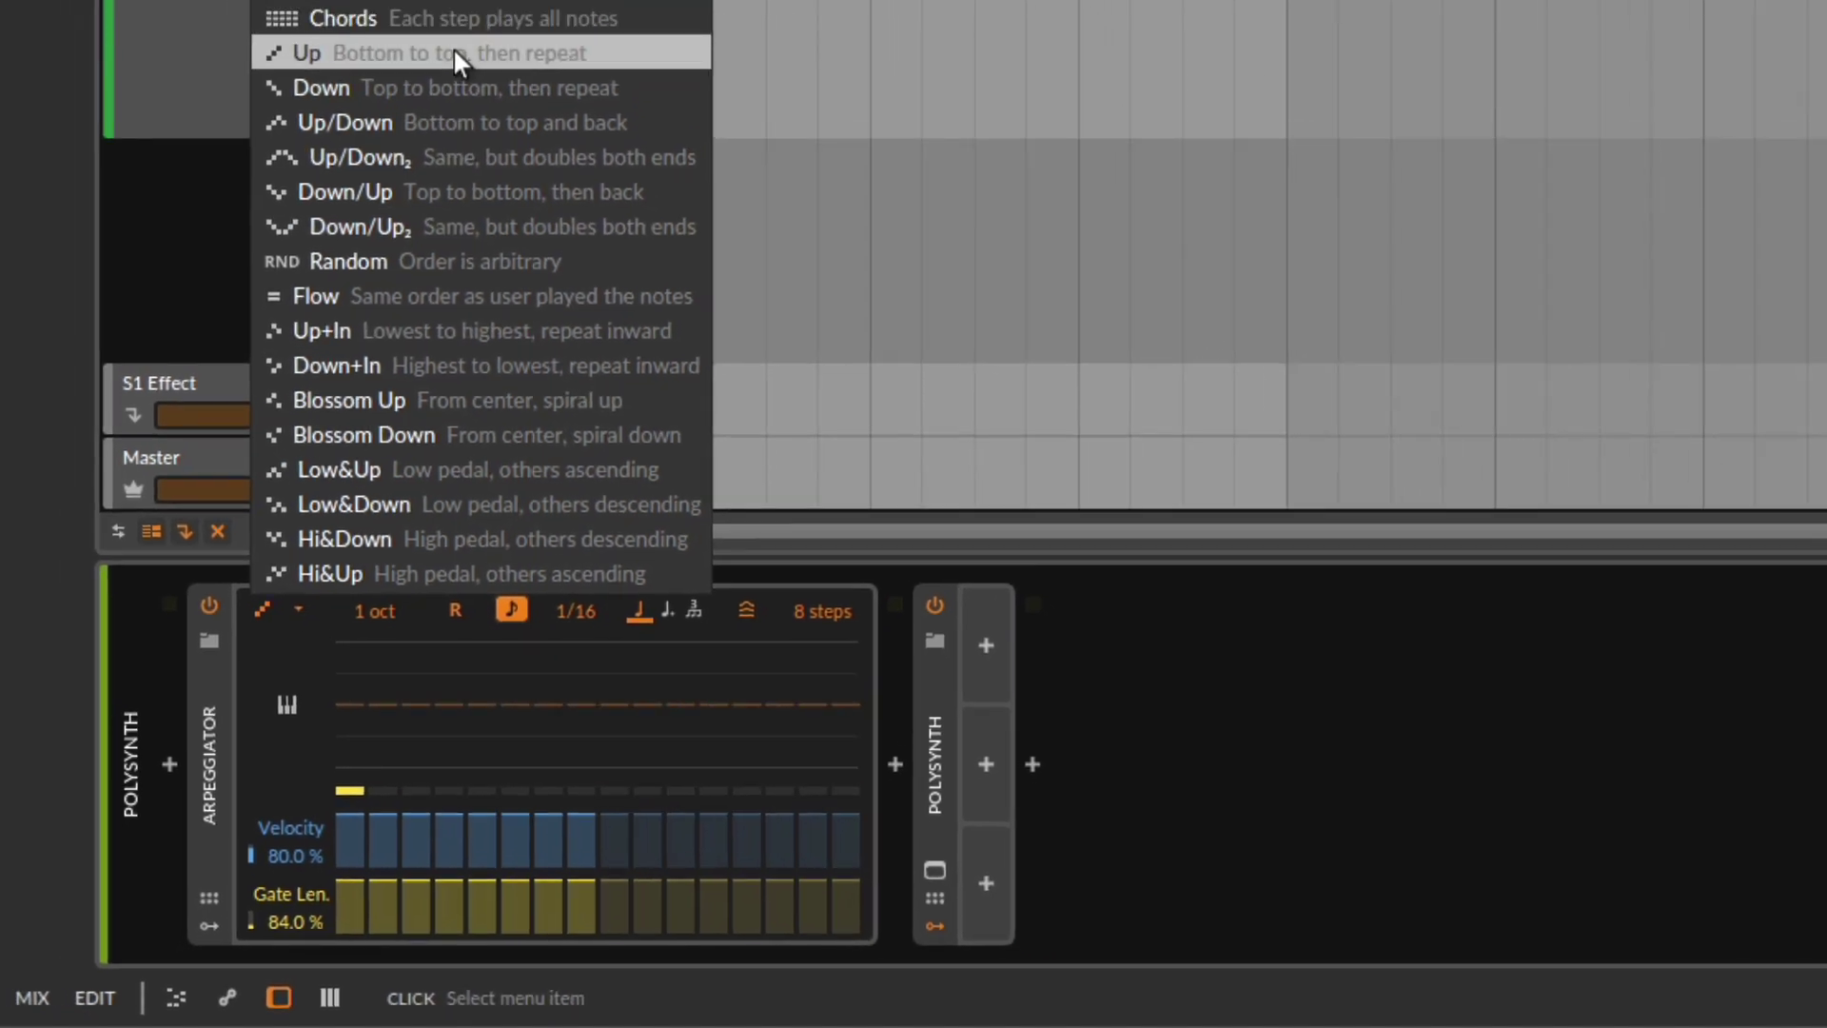
pyautogui.click(370, 17)
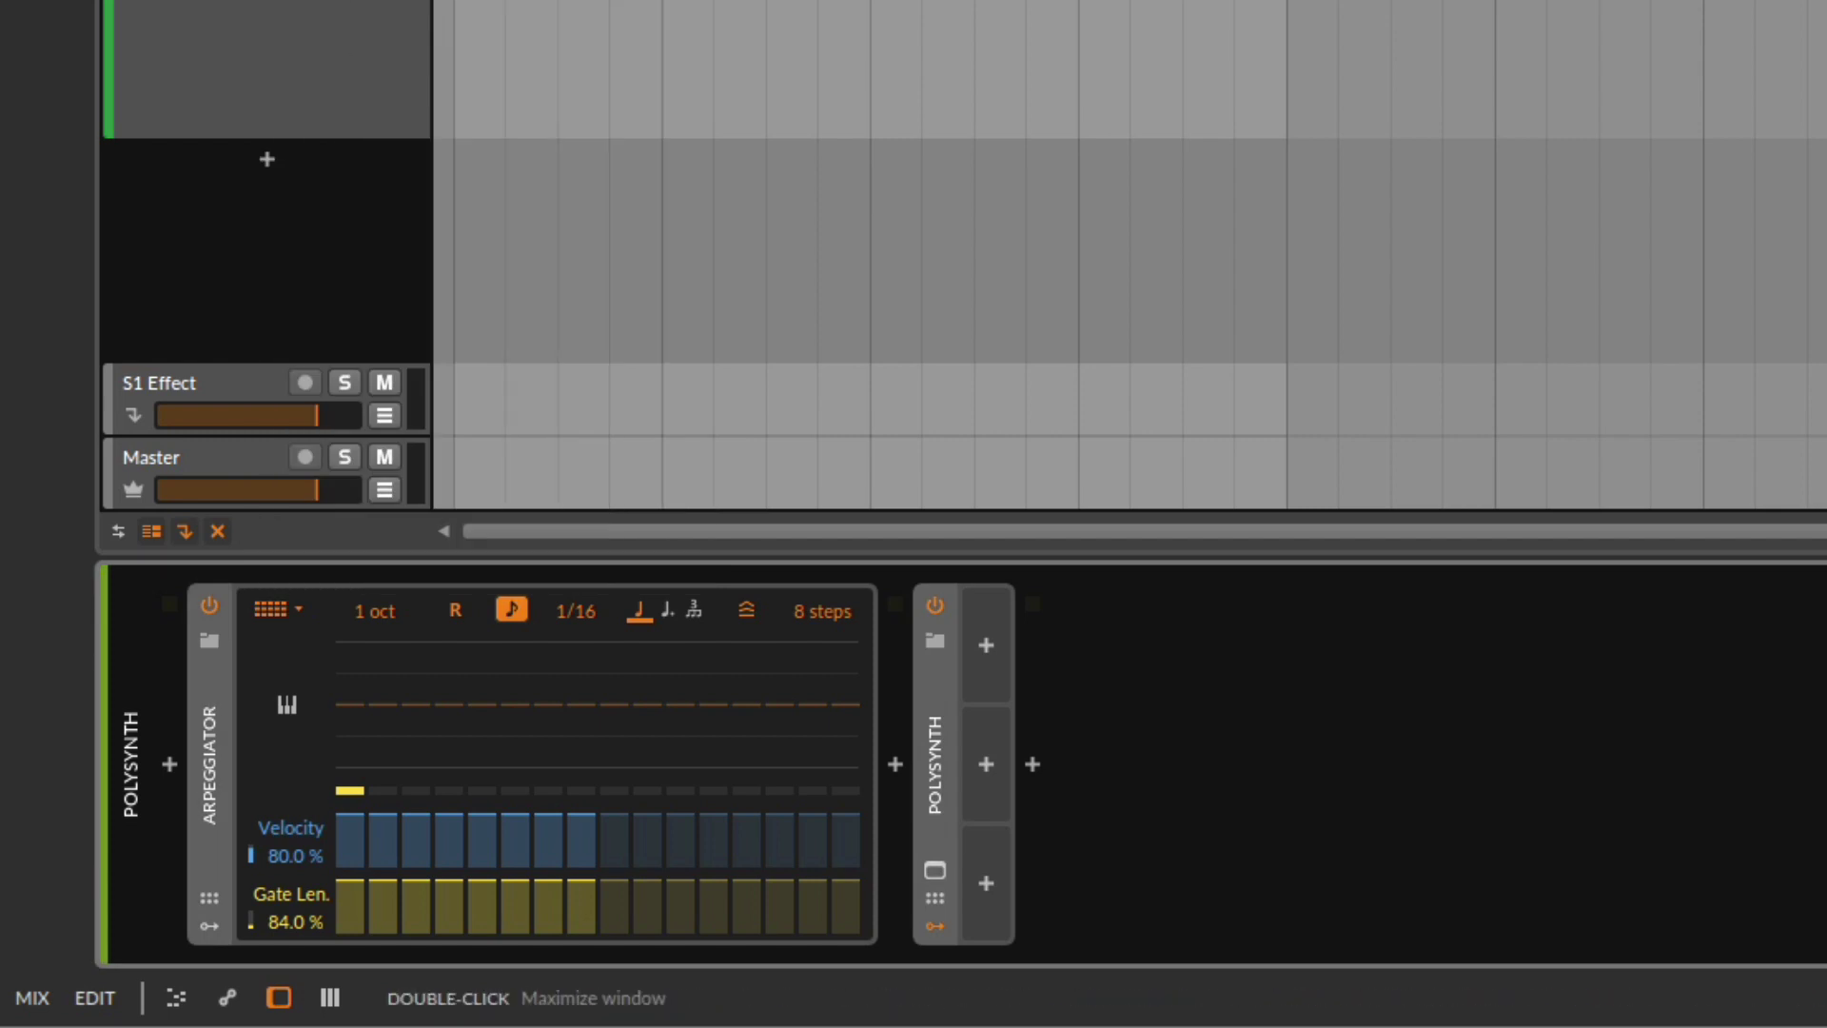
pyautogui.press('space')
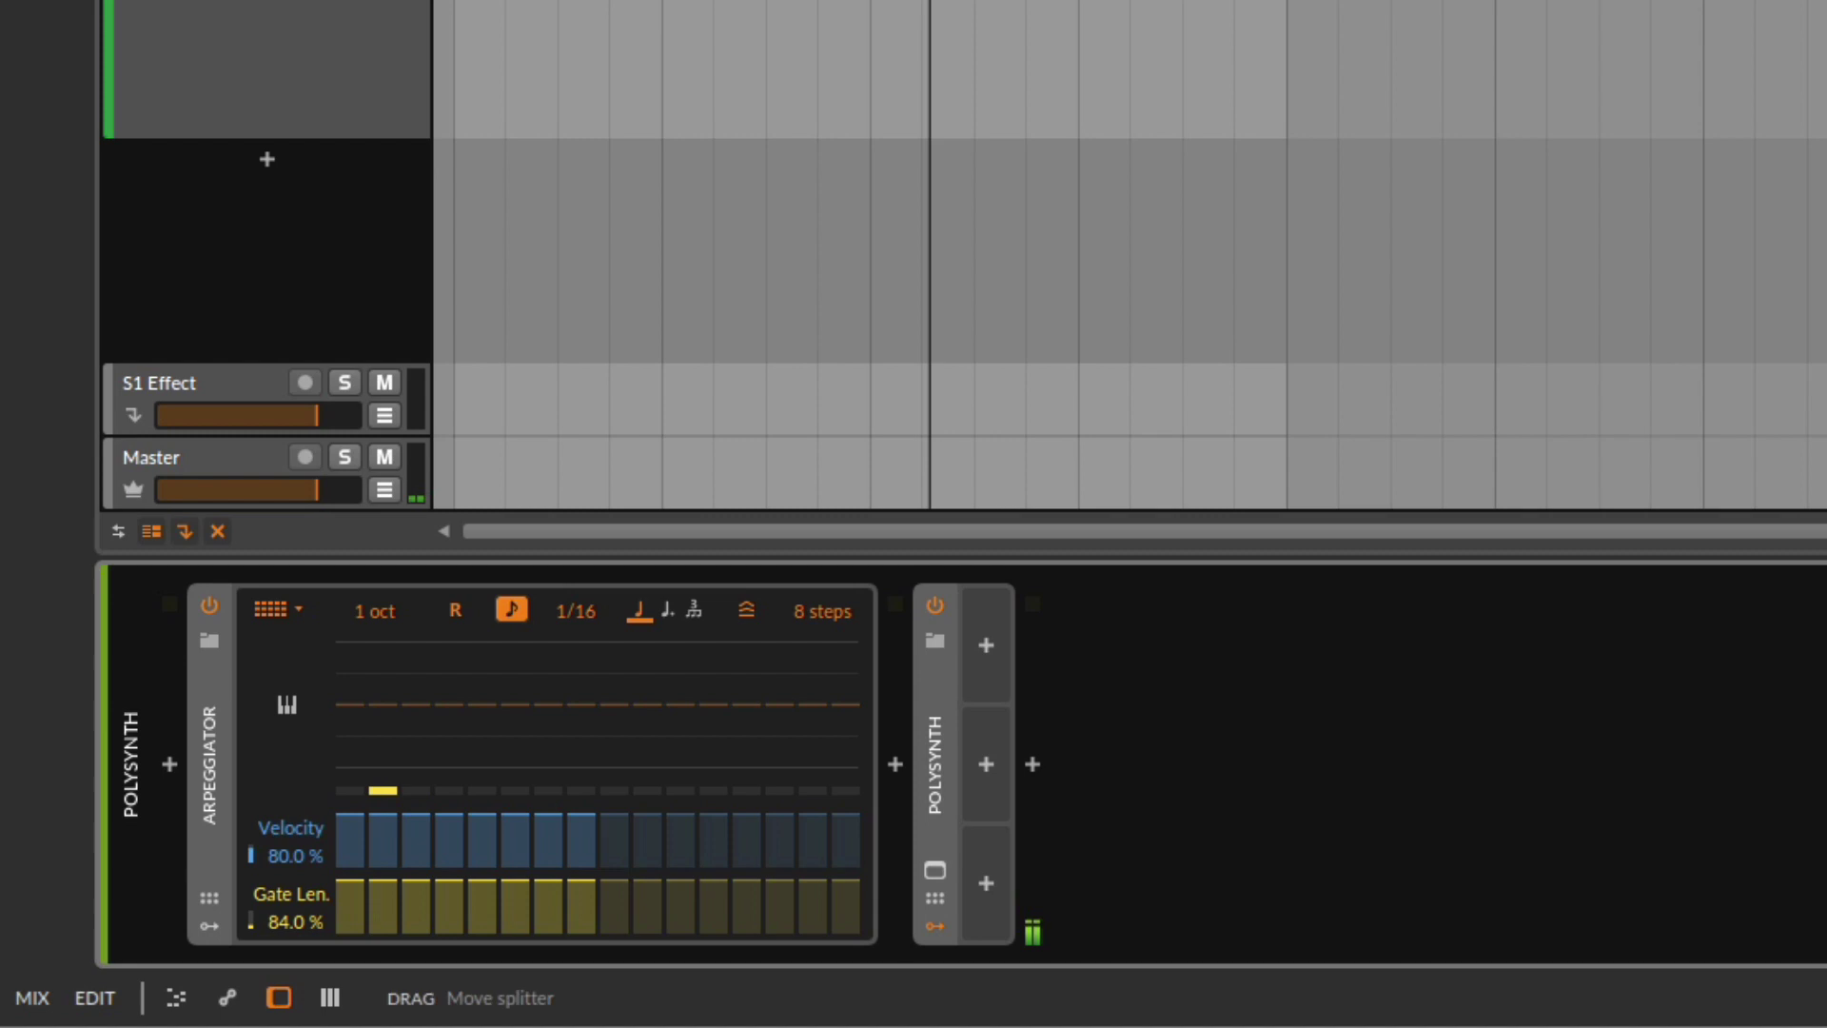
pyautogui.click(265, 617)
pyautogui.click(276, 605)
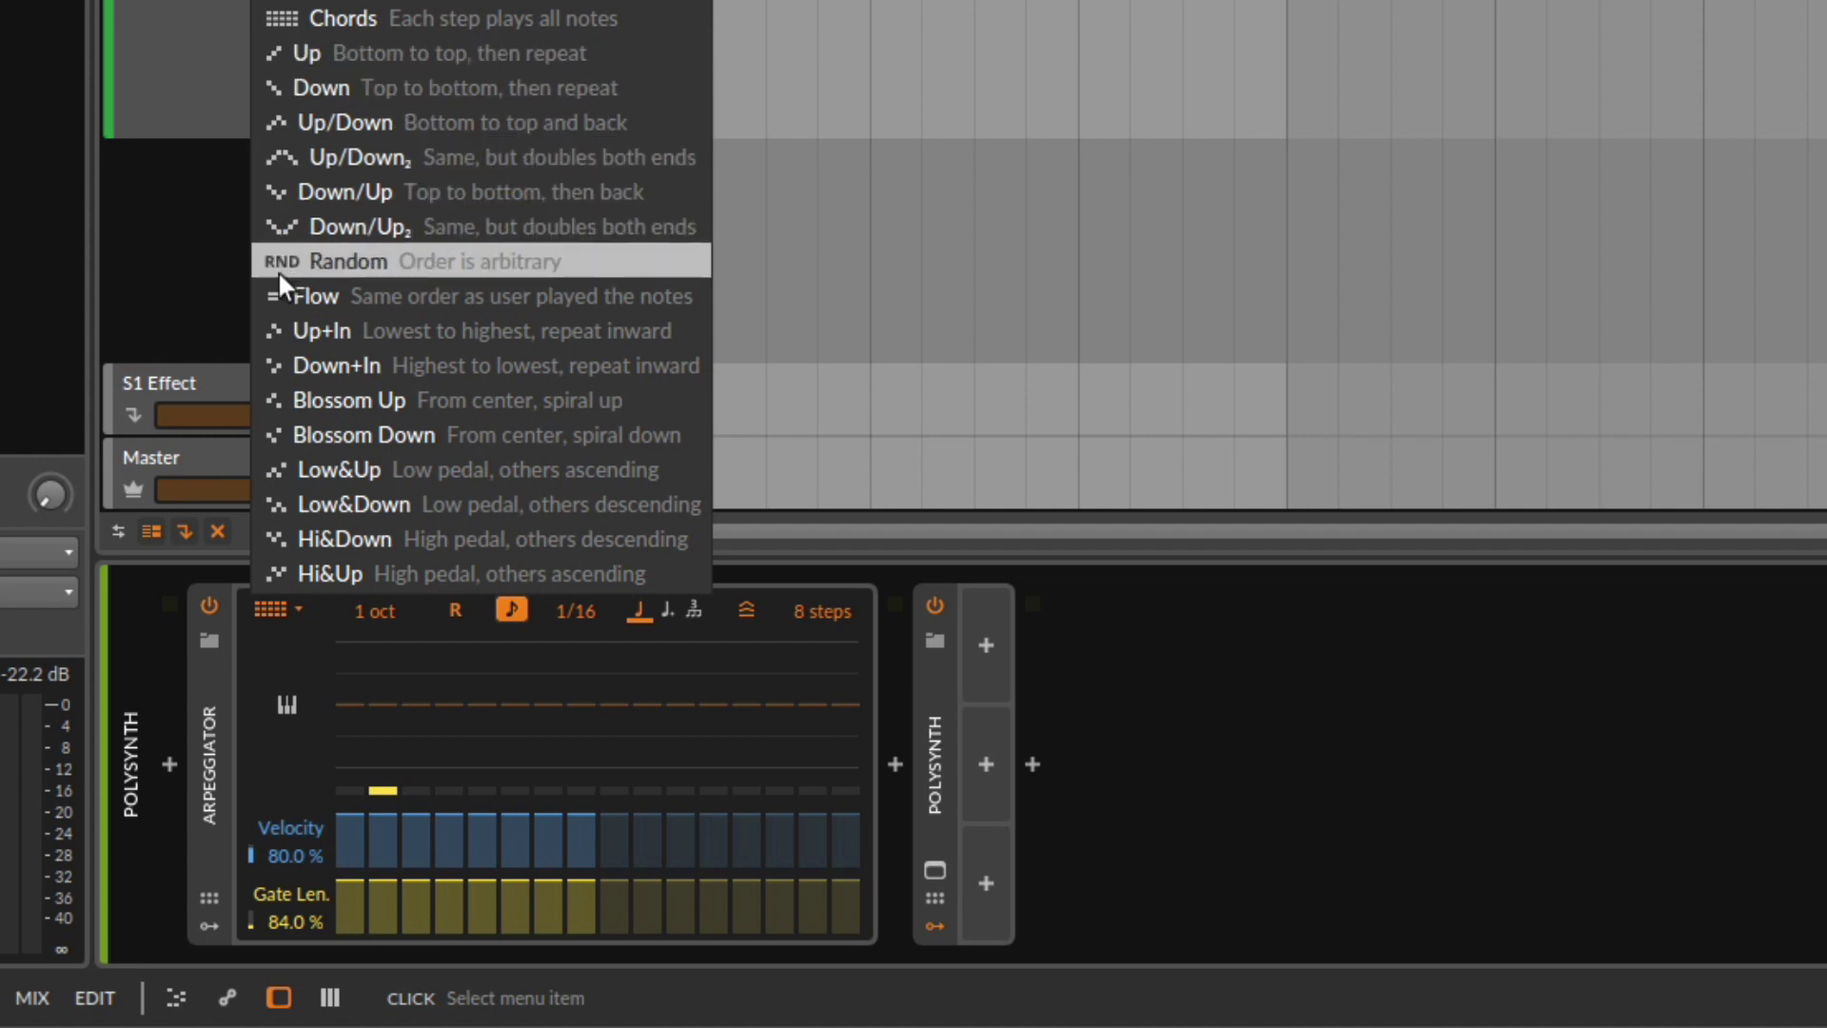
pyautogui.click(276, 55)
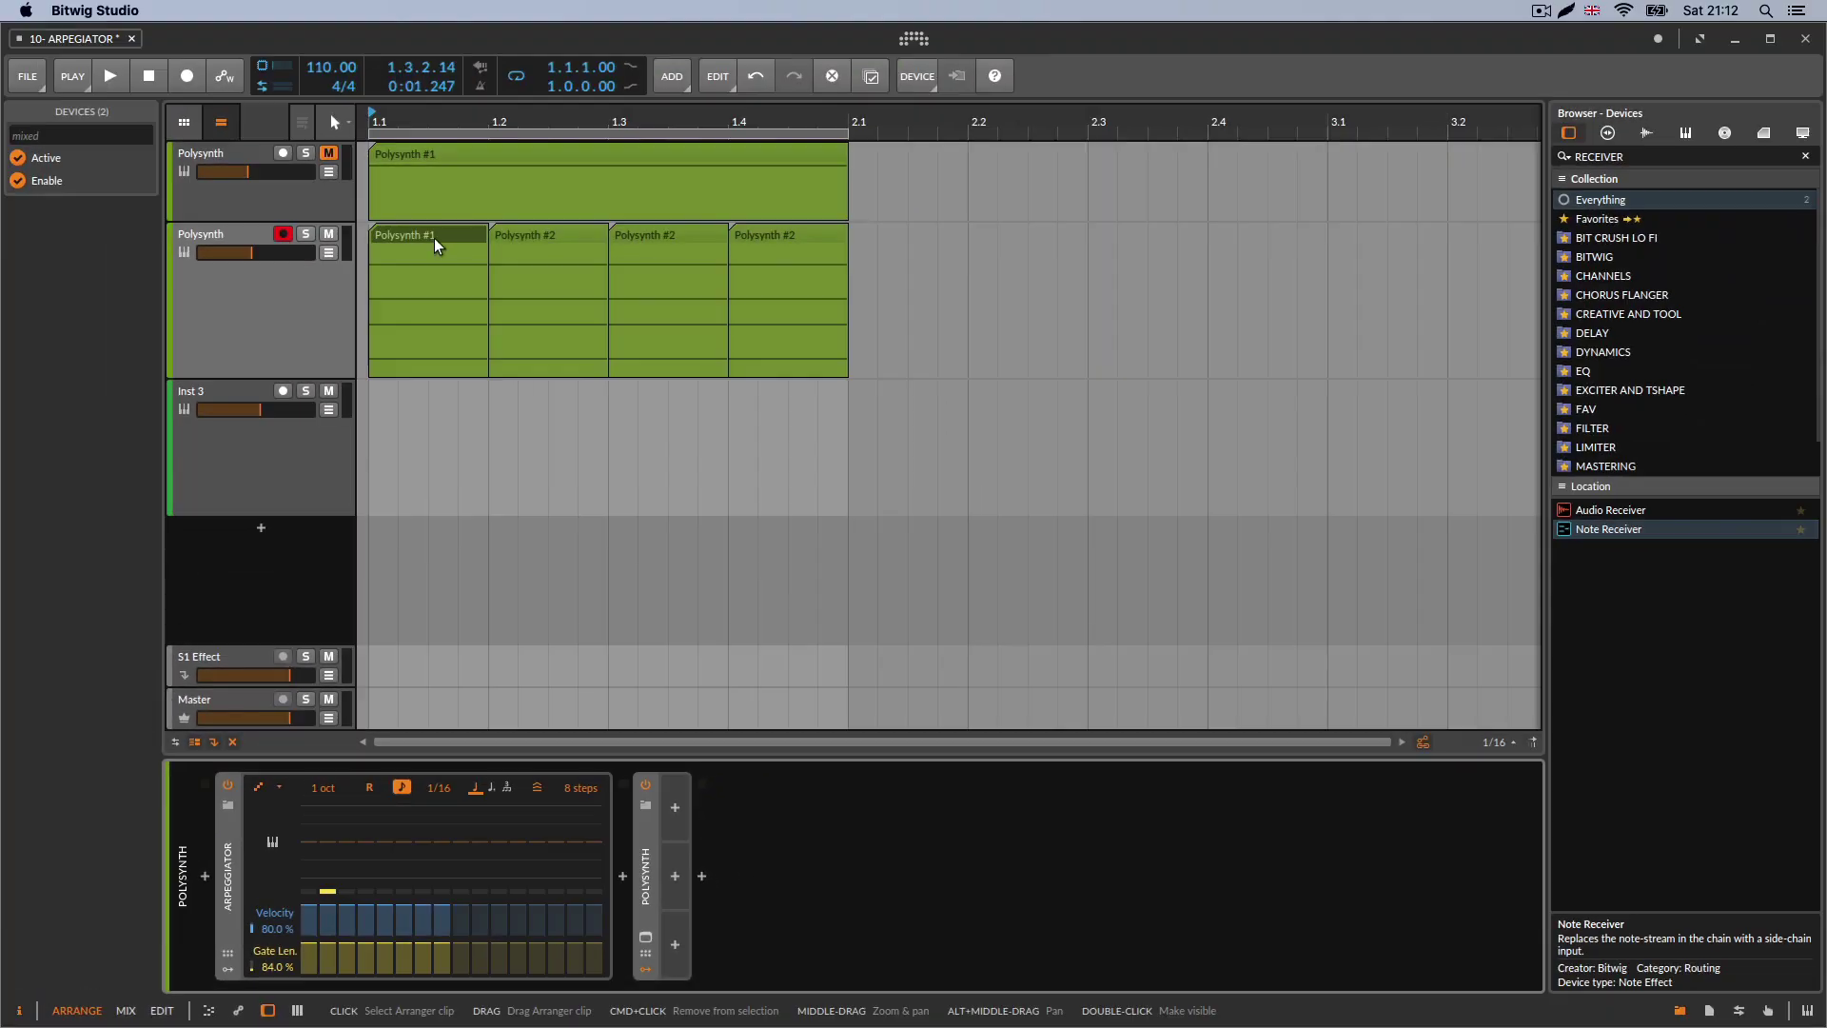
# - Open the first chord clip in the note editor and audition its C2, E2, G2 and B2 notes in ascending order
pyautogui.doubleClick(434, 237)
pyautogui.click(382, 691)
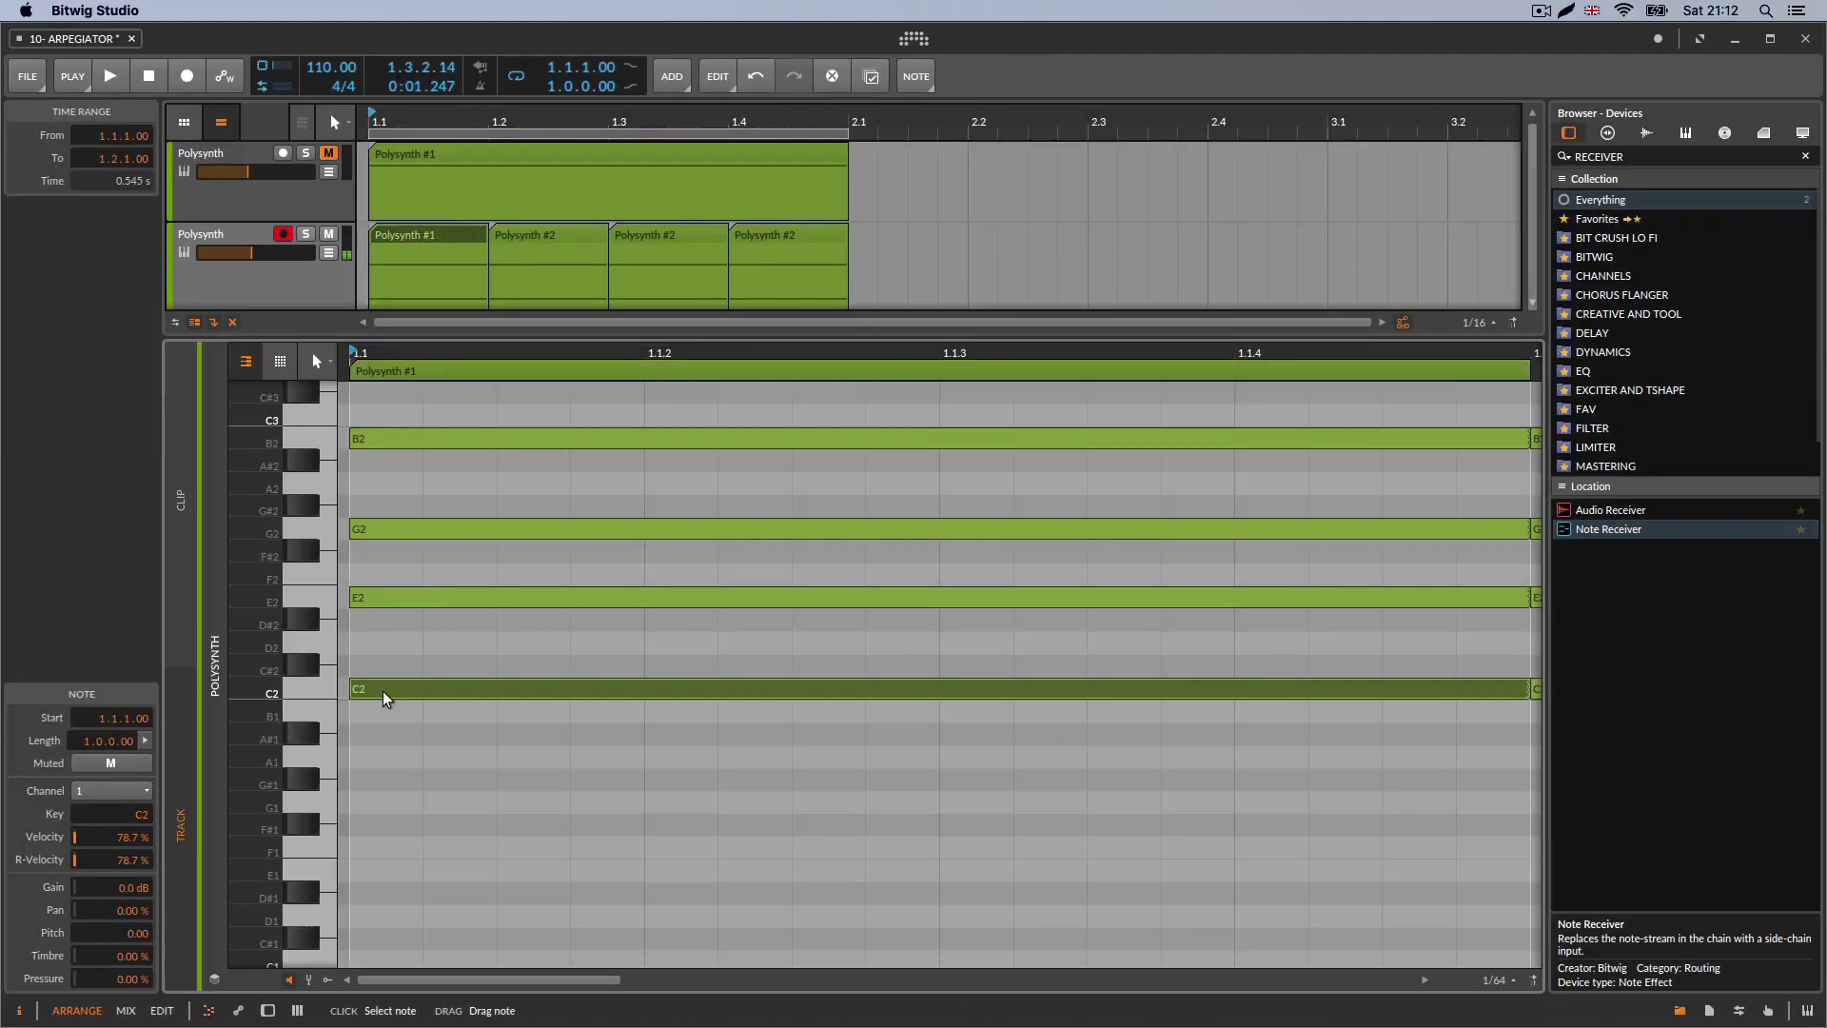
pyautogui.click(457, 596)
pyautogui.click(556, 528)
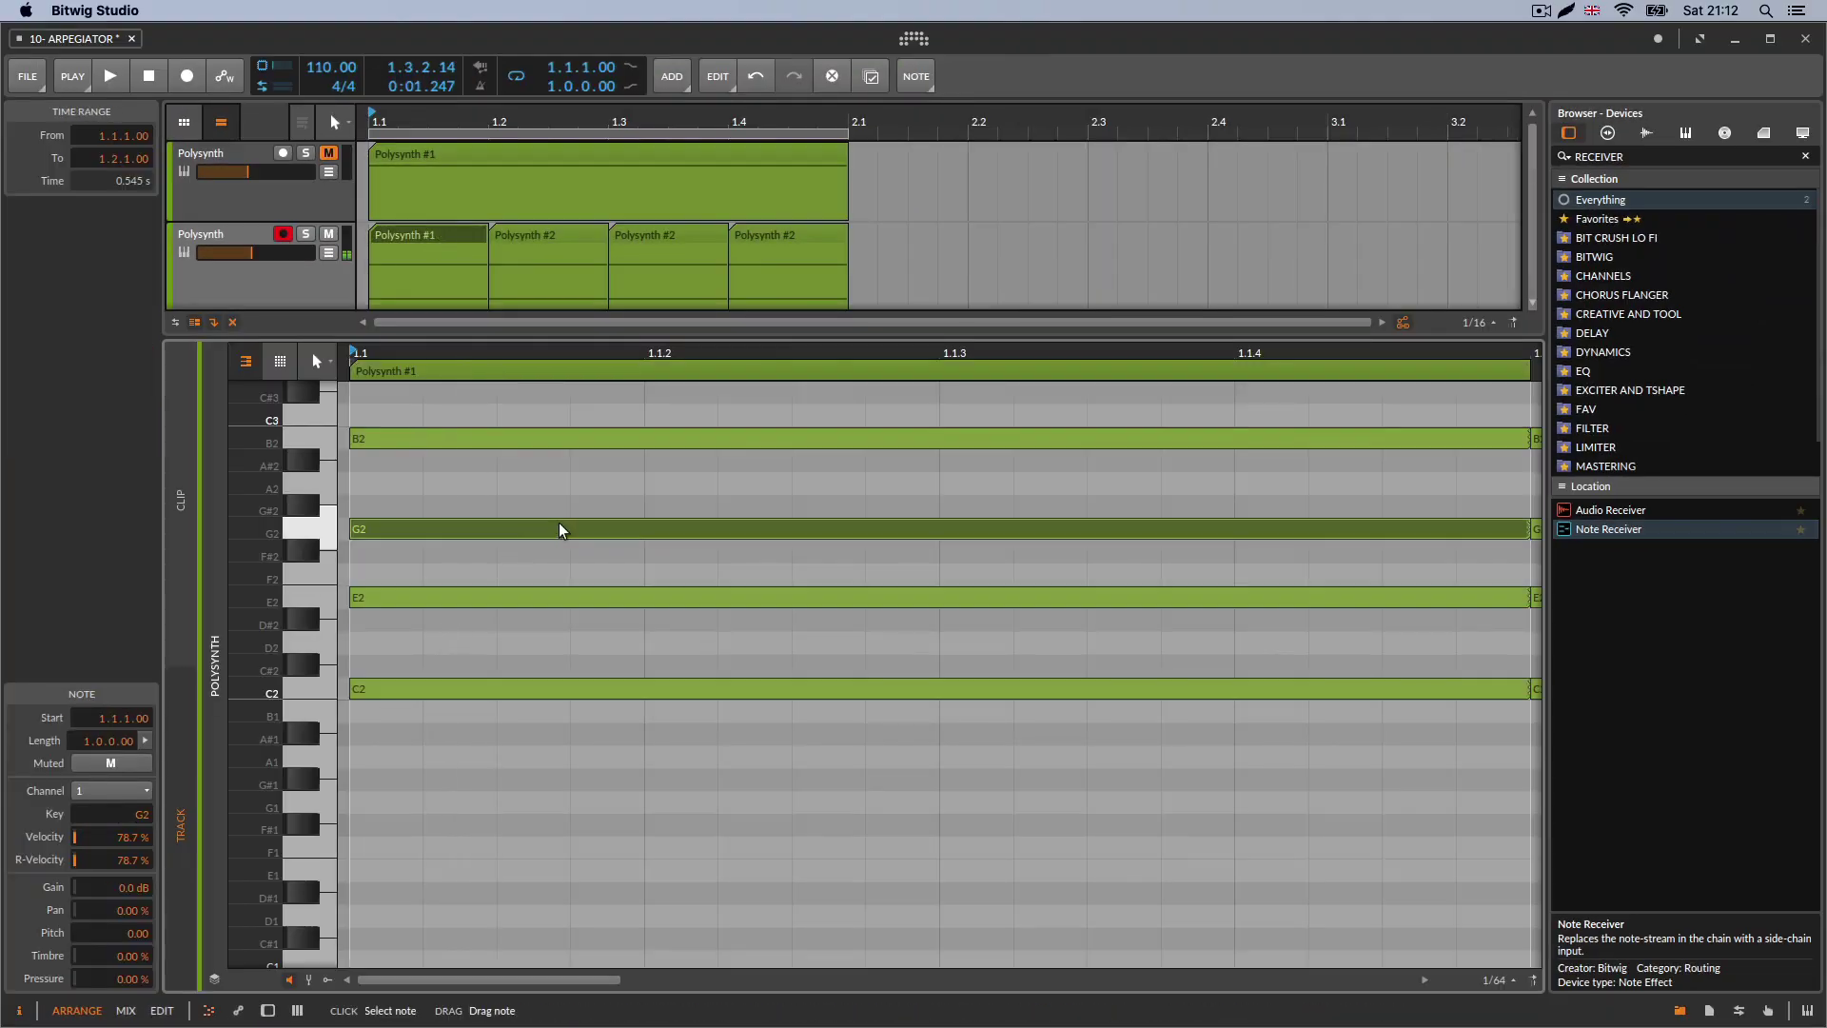
pyautogui.click(671, 439)
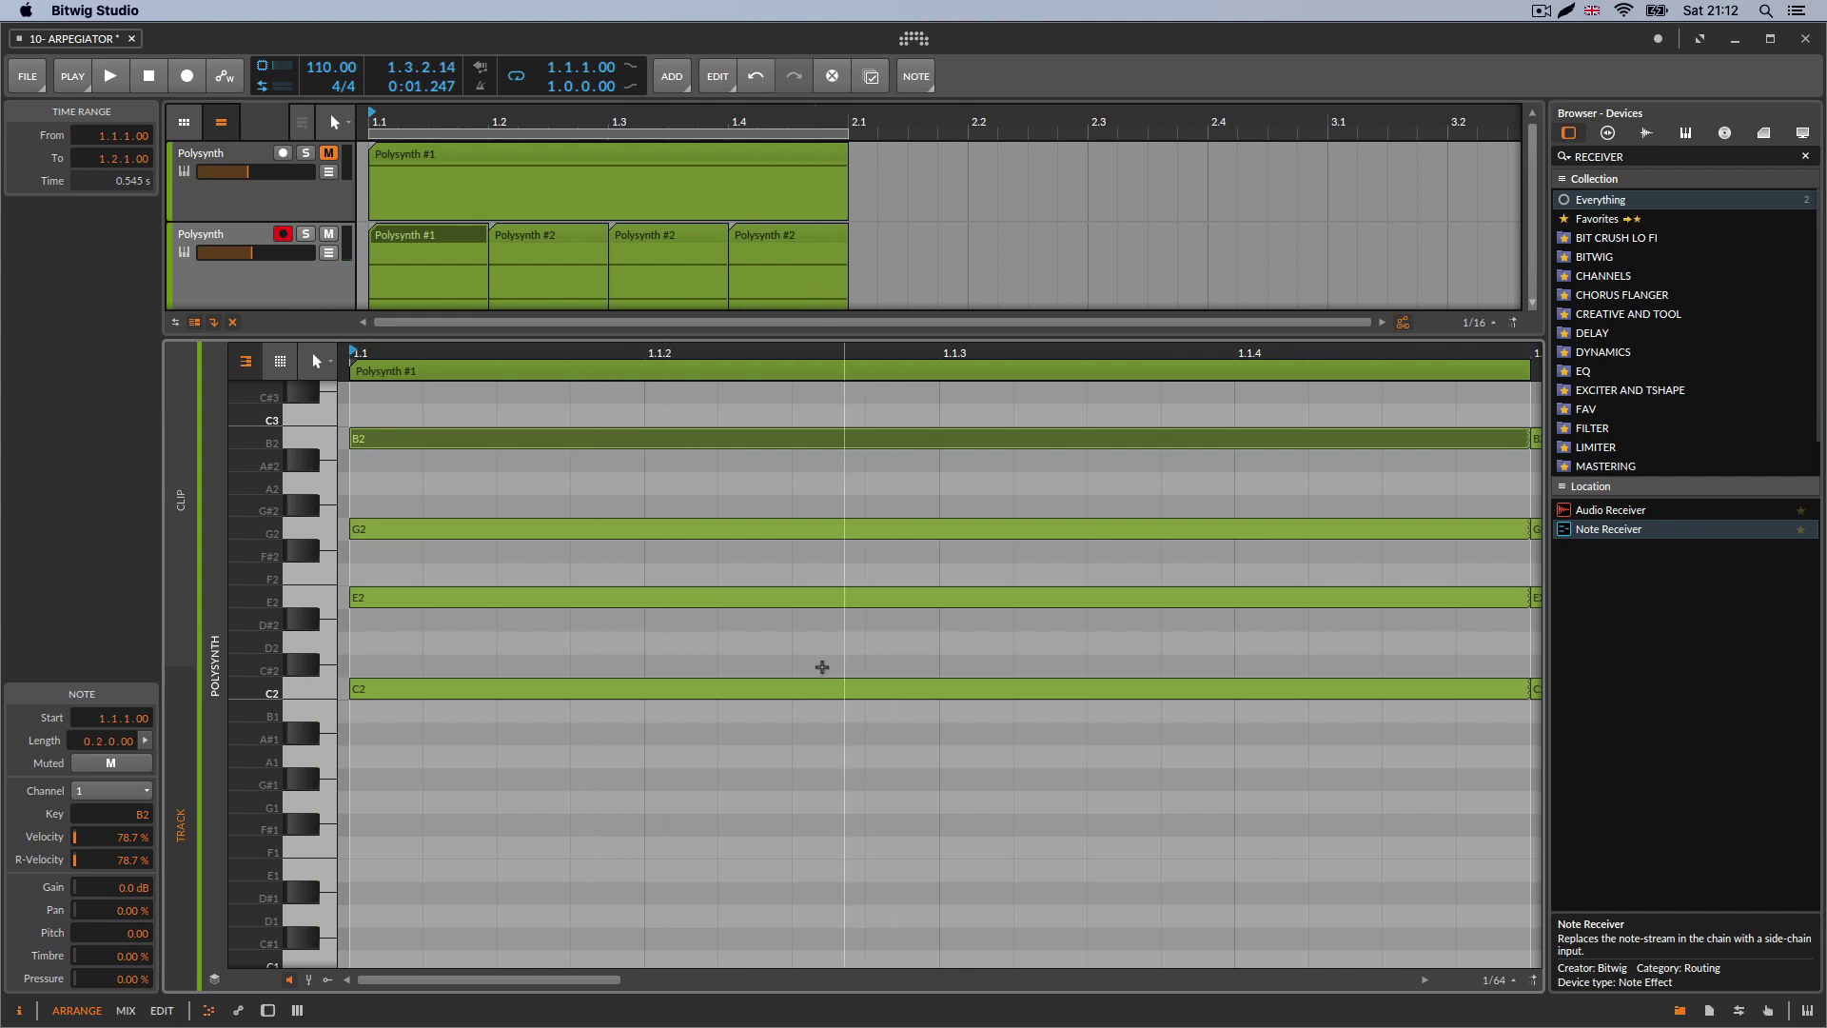
pyautogui.click(501, 695)
pyautogui.click(619, 597)
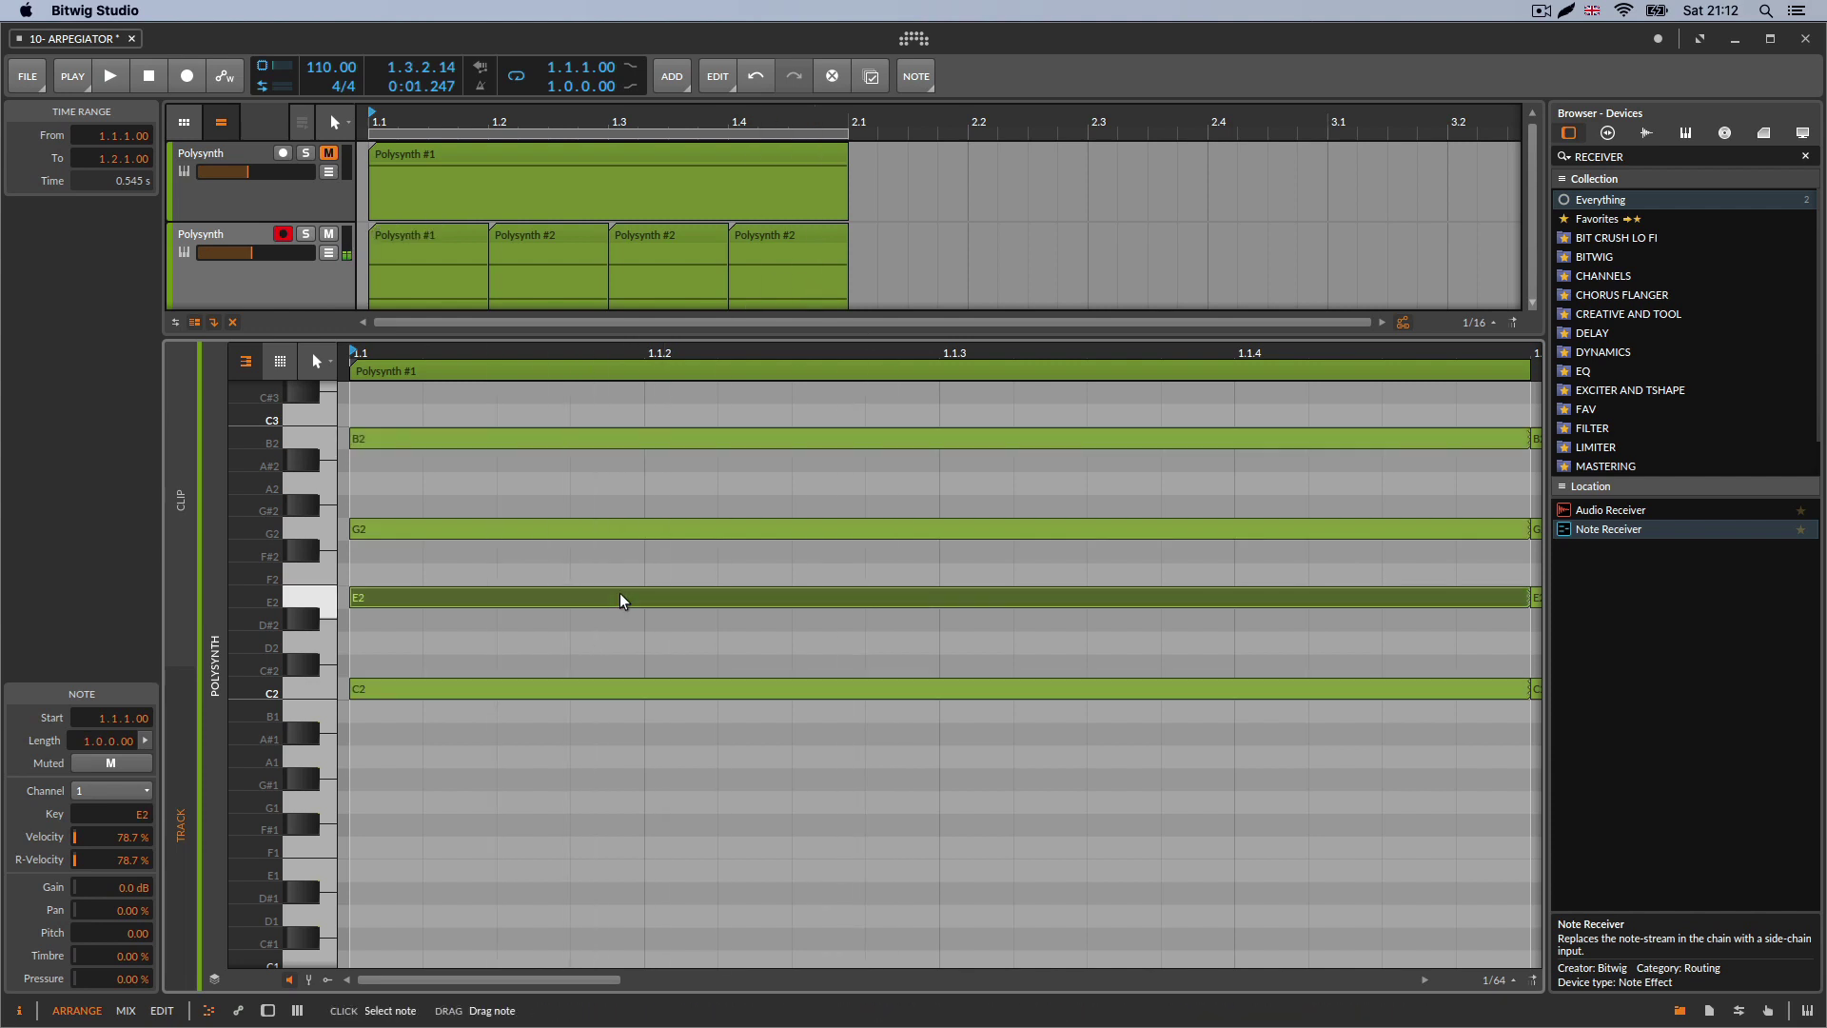
# - Return to the second Polysynth track's devices and play the chords through the Up pattern
pyautogui.click(248, 276)
pyautogui.doubleClick(249, 281)
pyautogui.click(110, 76)
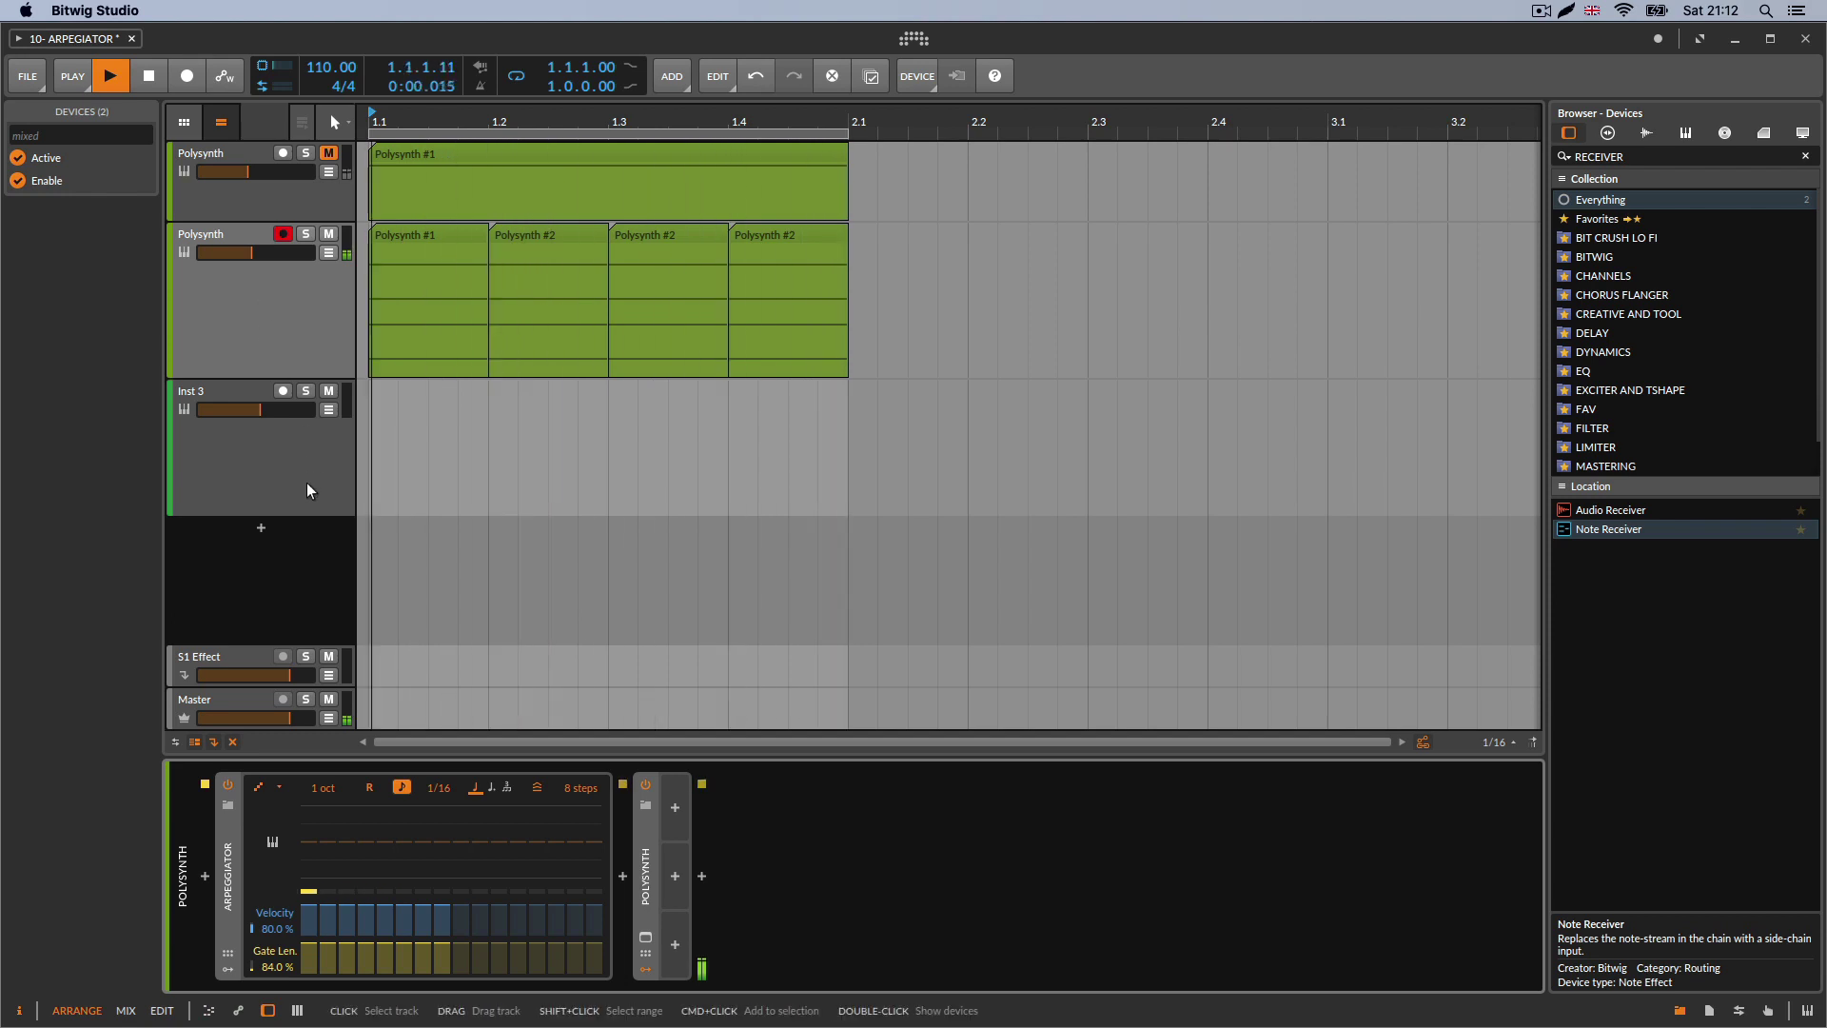
pyautogui.press('space')
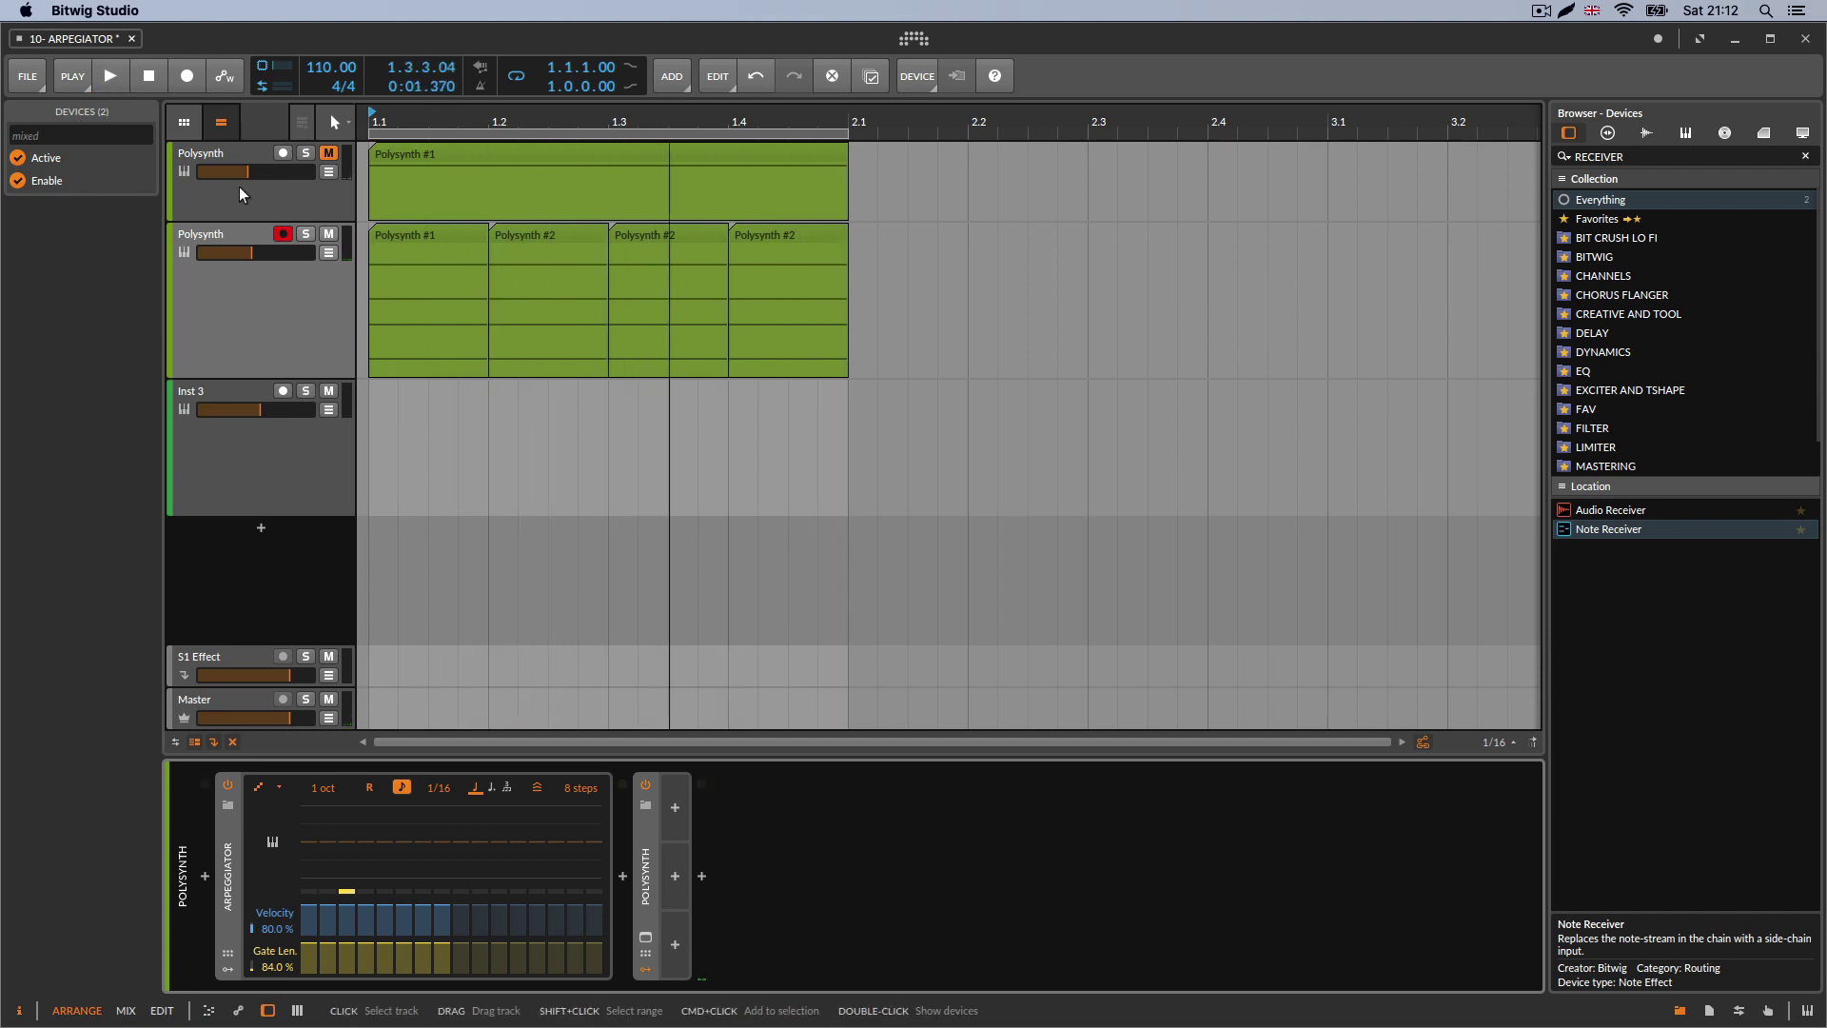
# - Disarm the second Polysynth track and try to record the arpeggiated notes onto the Inst 3 track
pyautogui.click(282, 234)
pyautogui.click(151, 81)
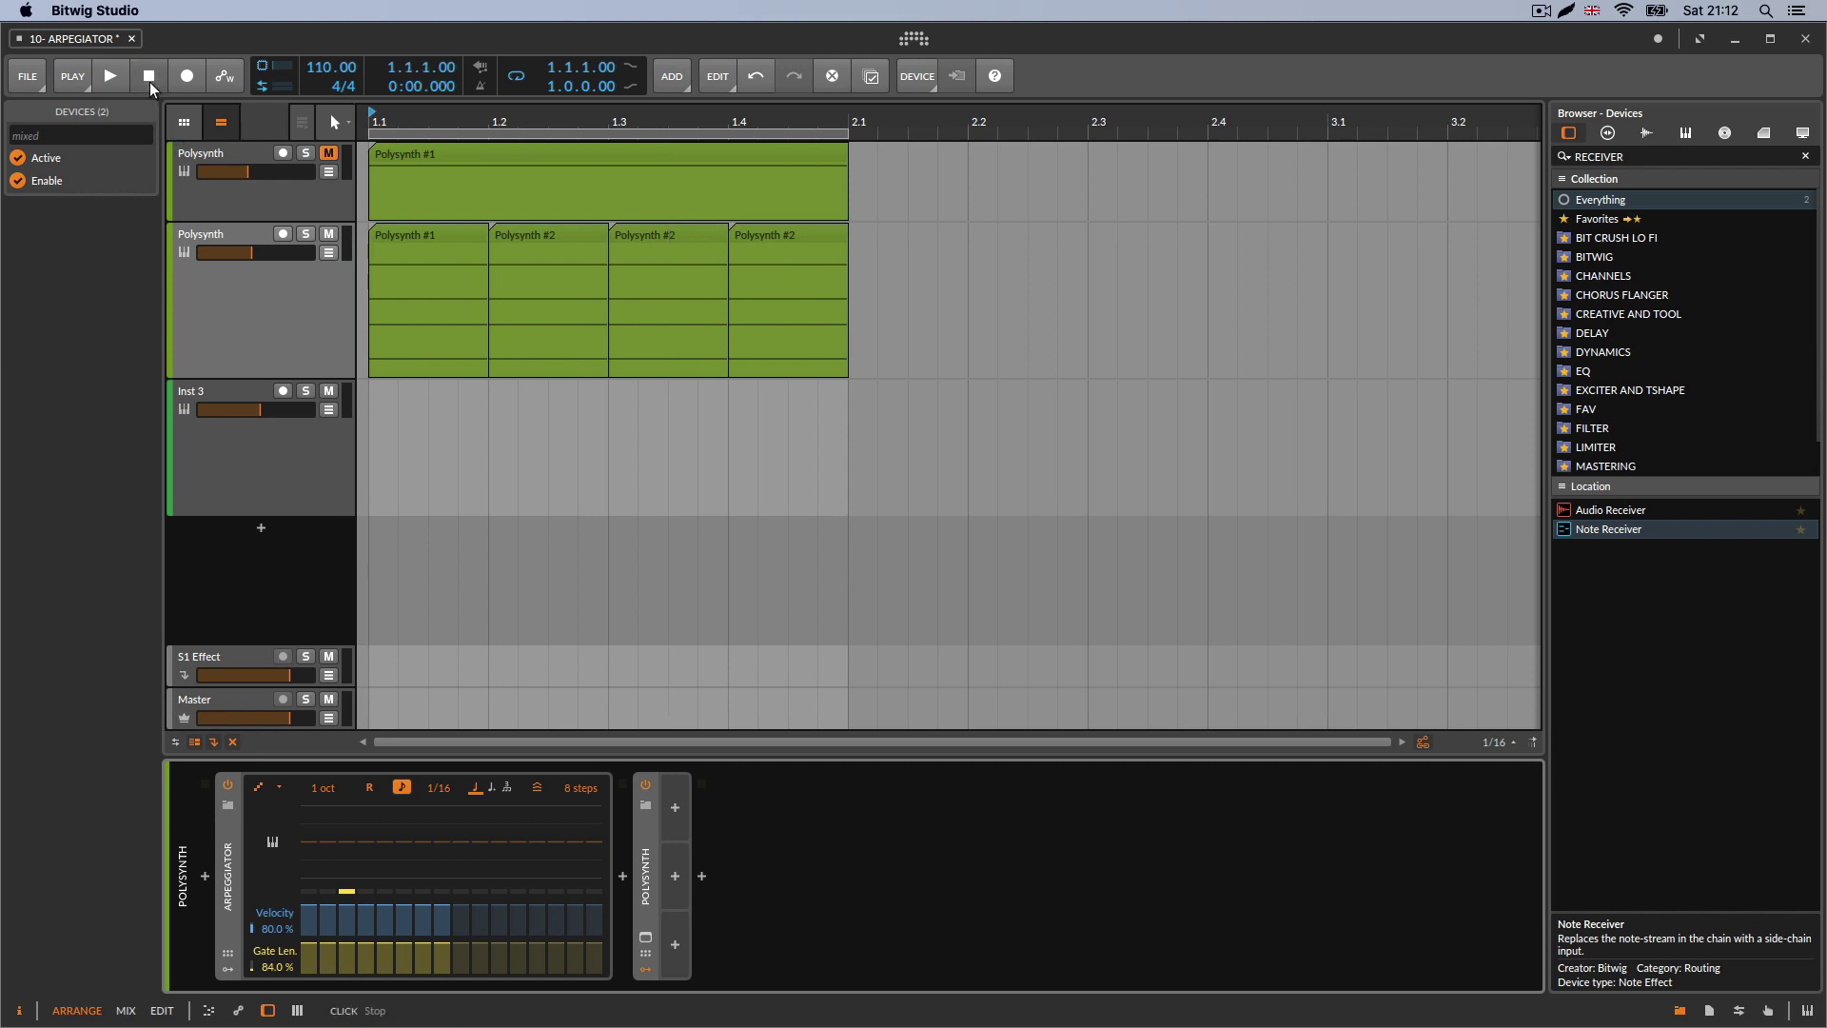
pyautogui.click(273, 333)
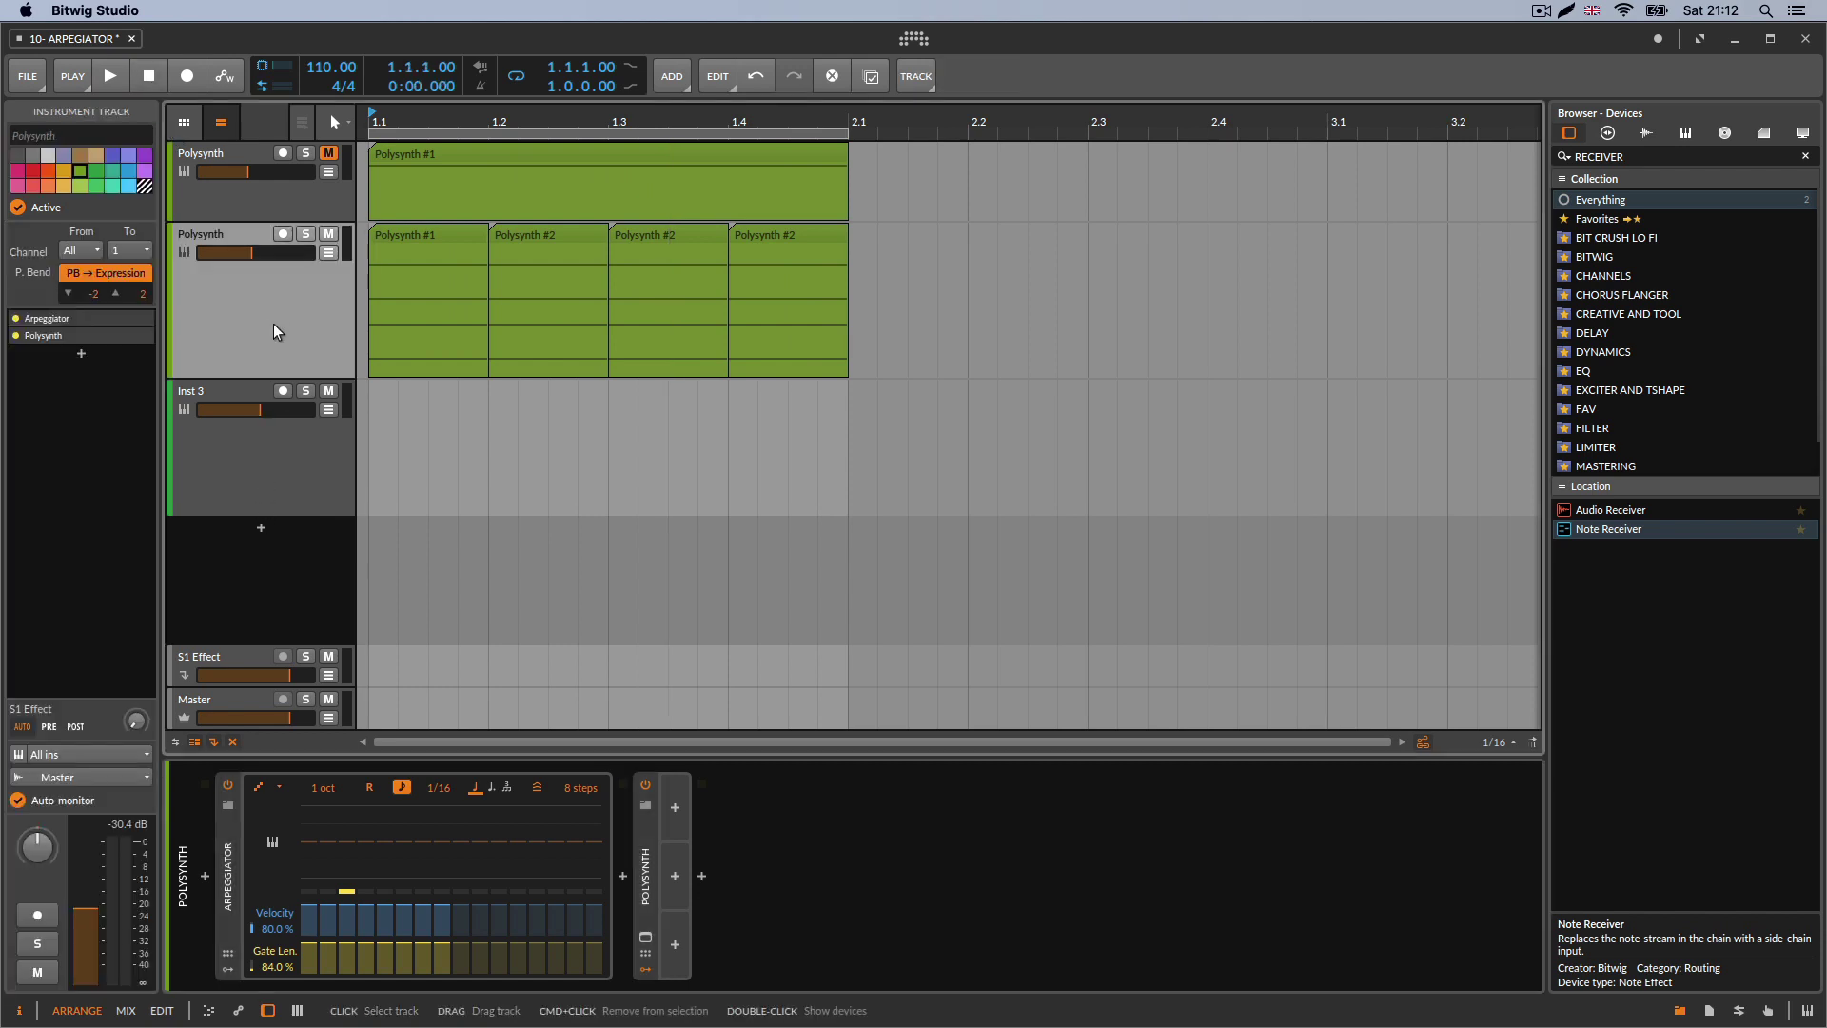
pyautogui.click(265, 498)
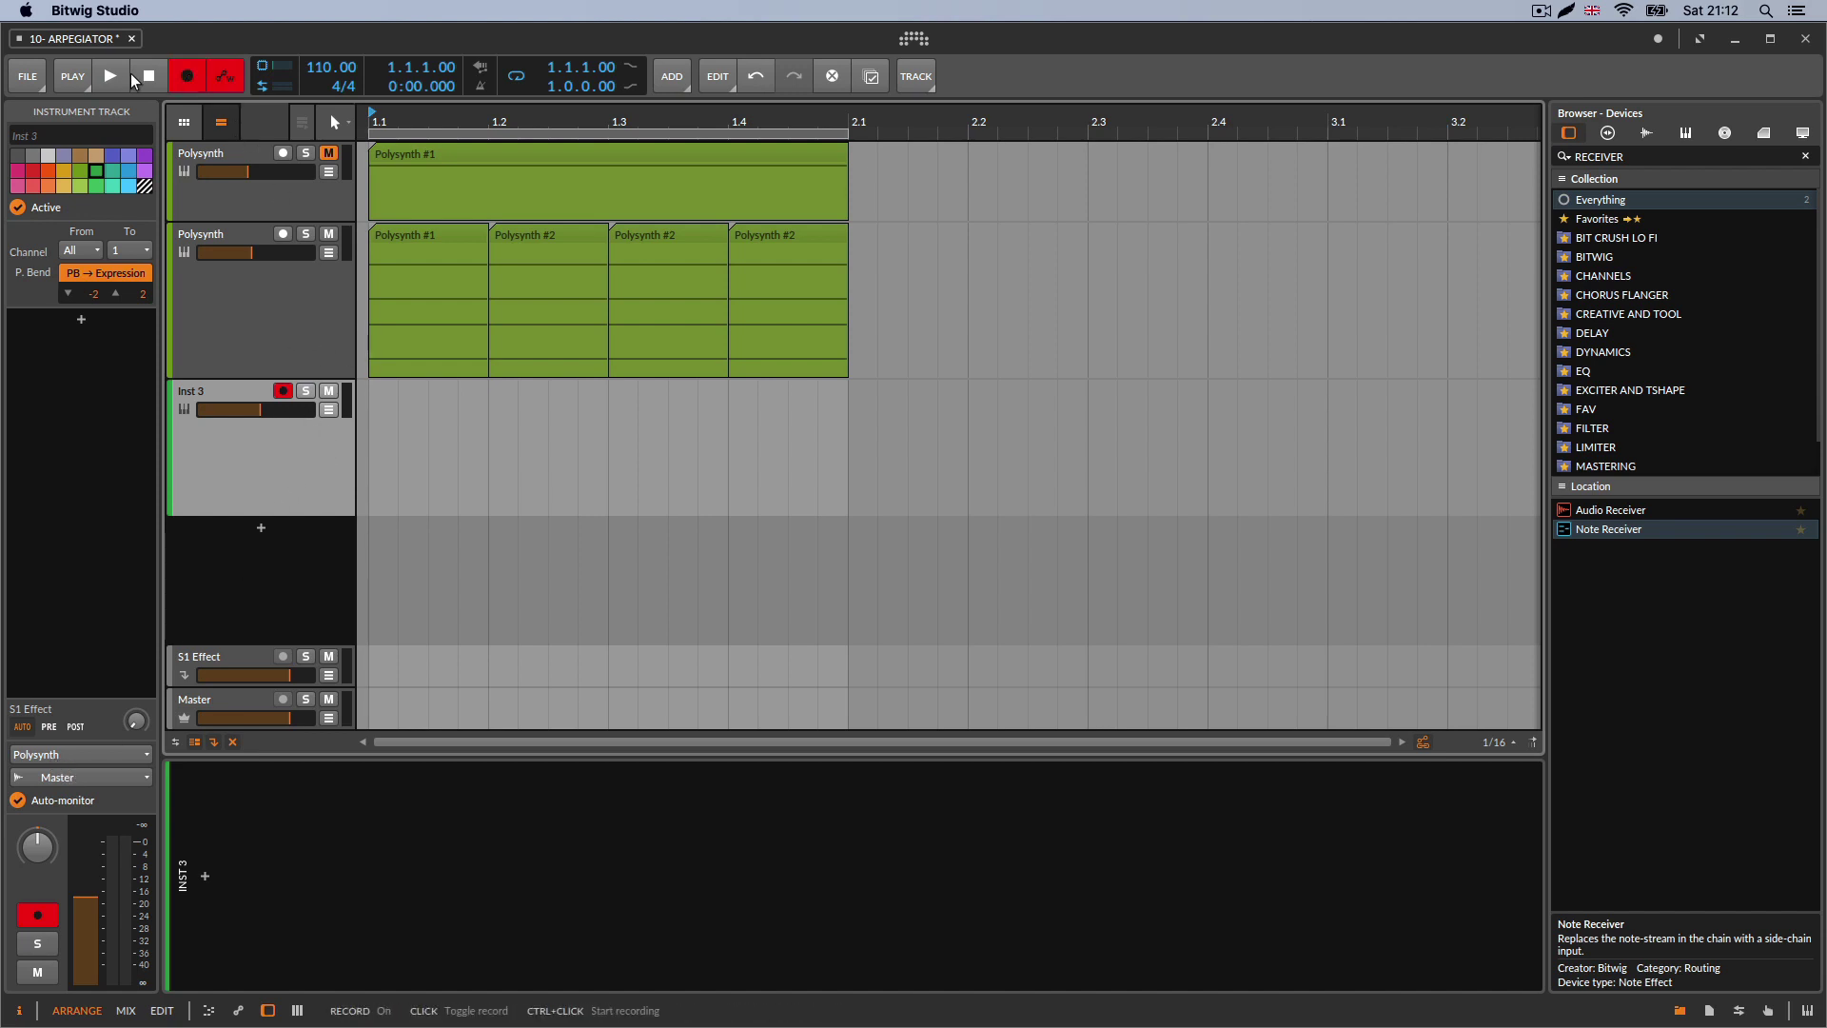
pyautogui.click(186, 76)
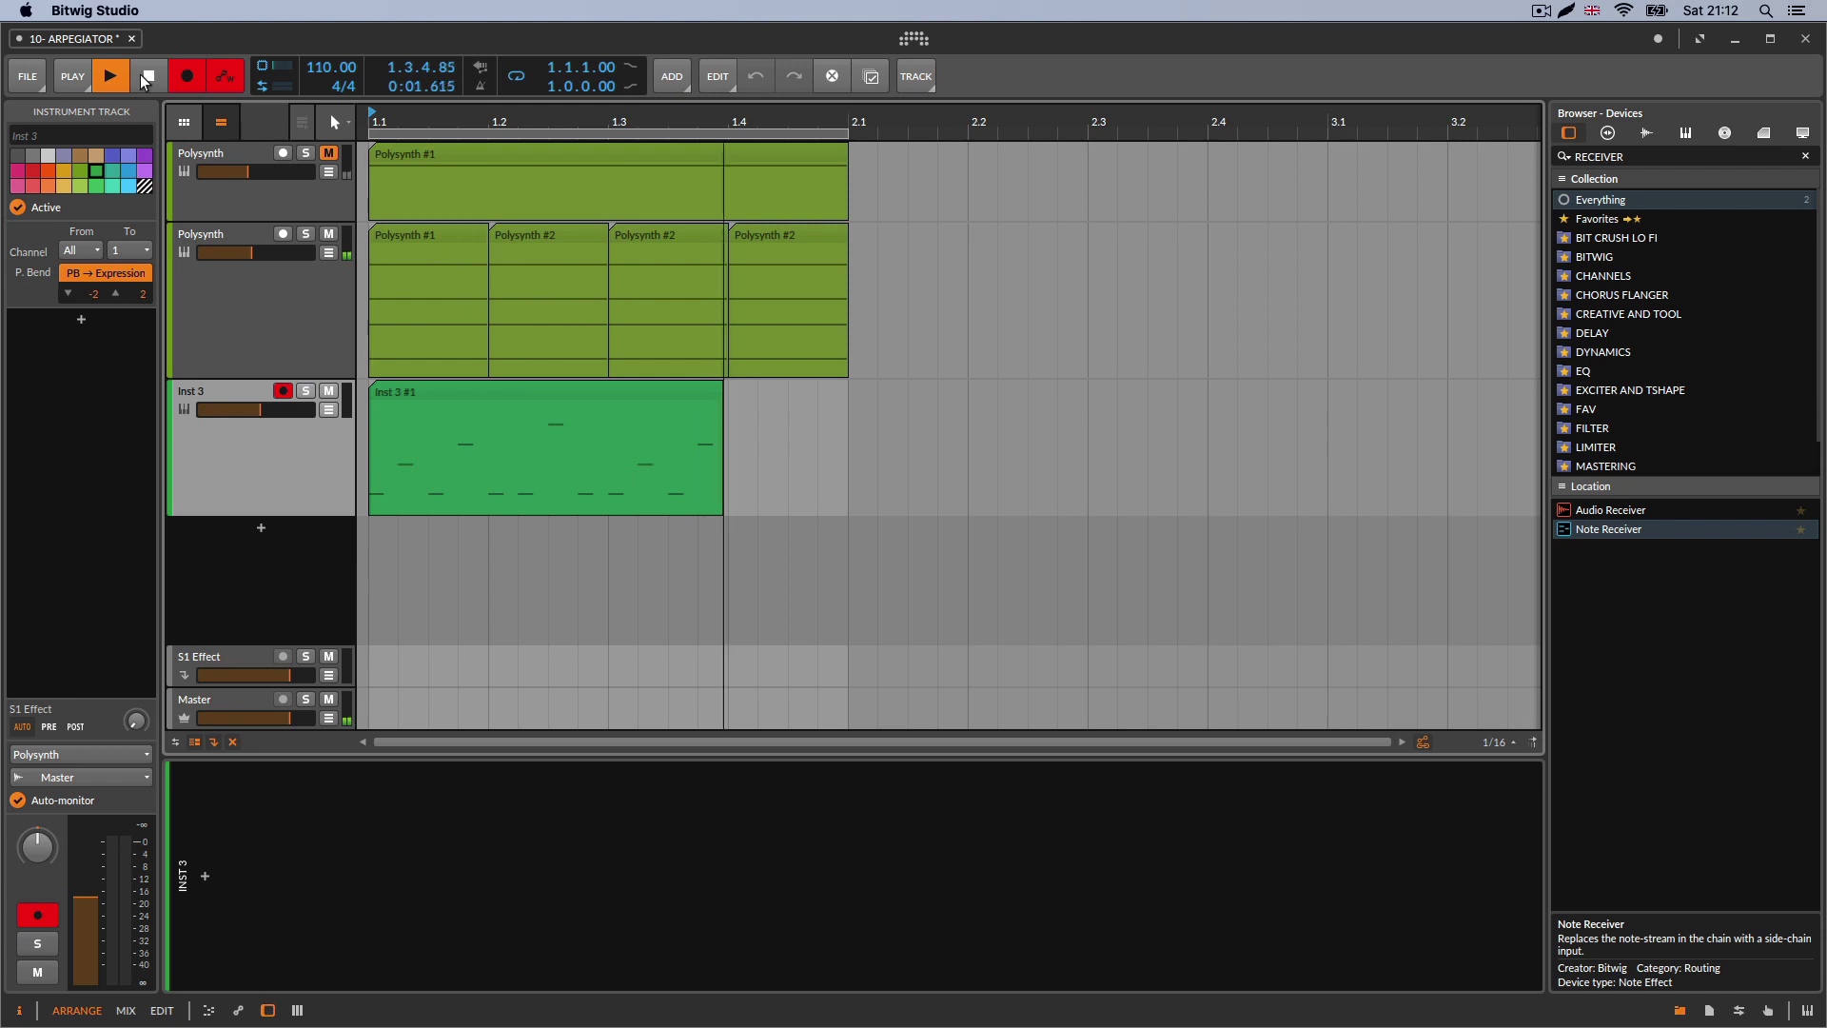
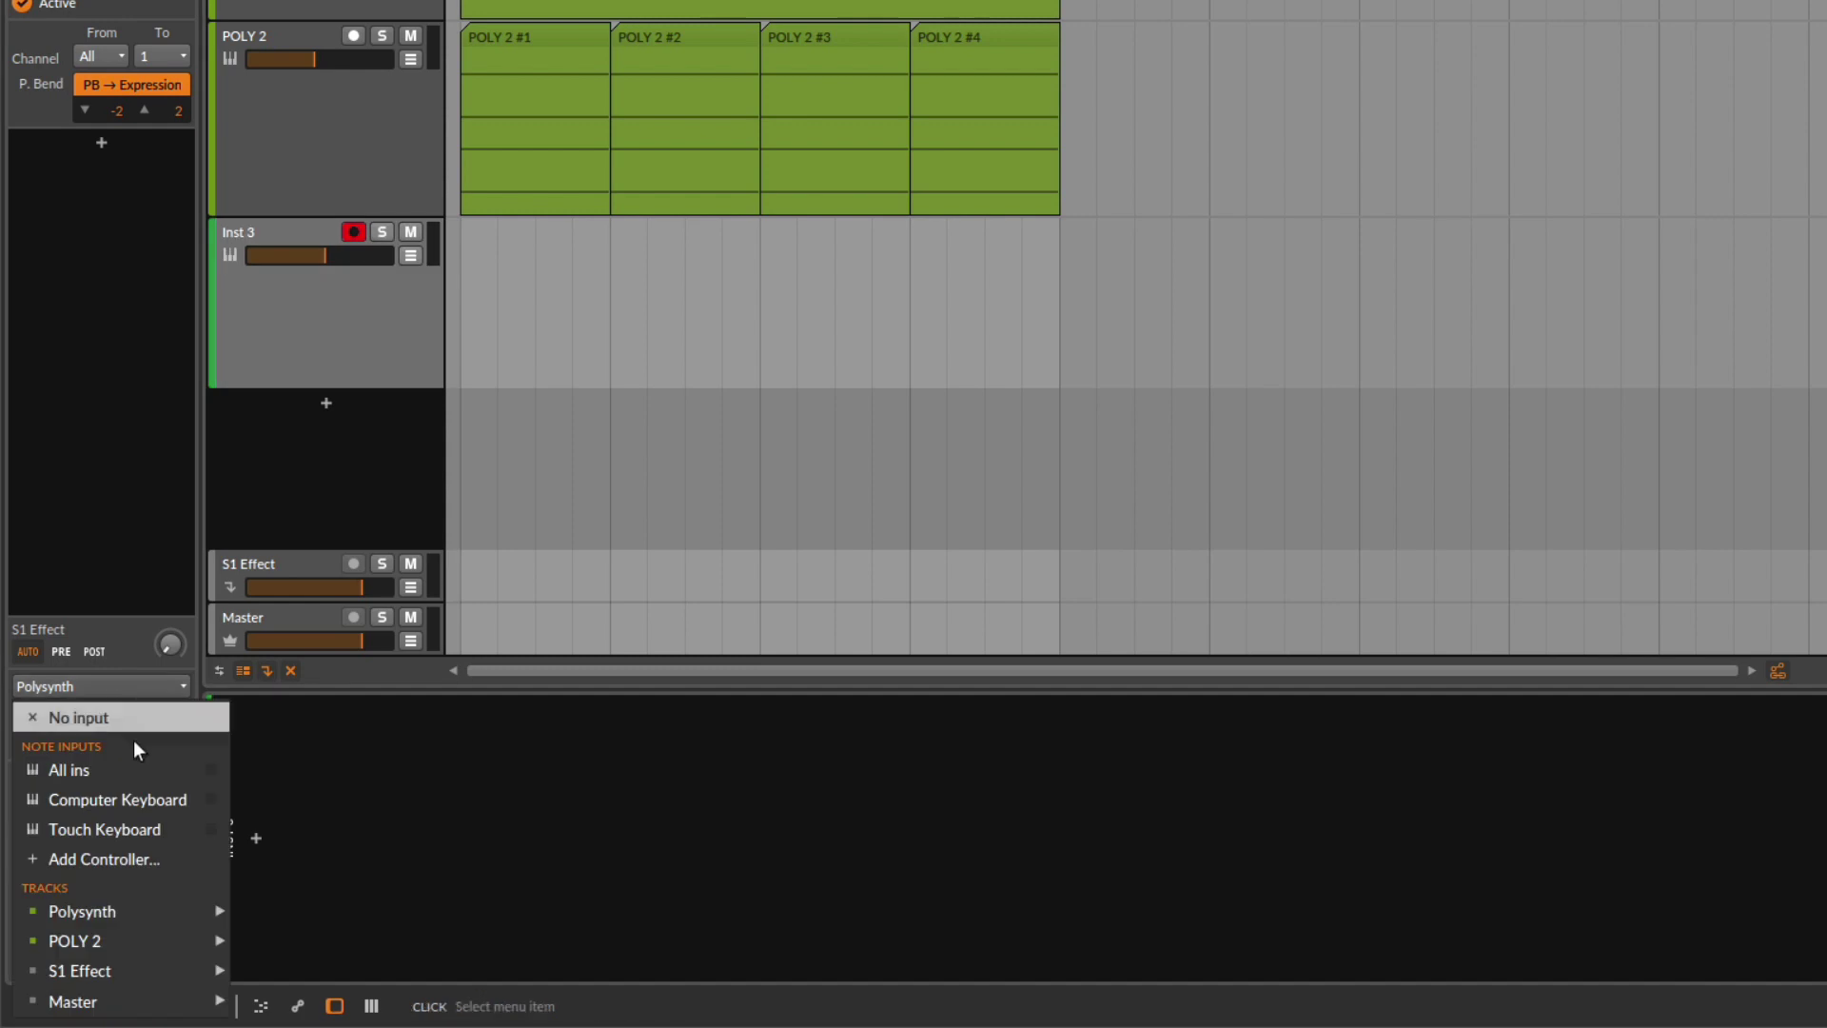
# - Set the Inst 3 track's note input to POLY 2 and record its arpeggiated notes into a clip
pyautogui.moveTo(152, 940)
pyautogui.click(278, 941)
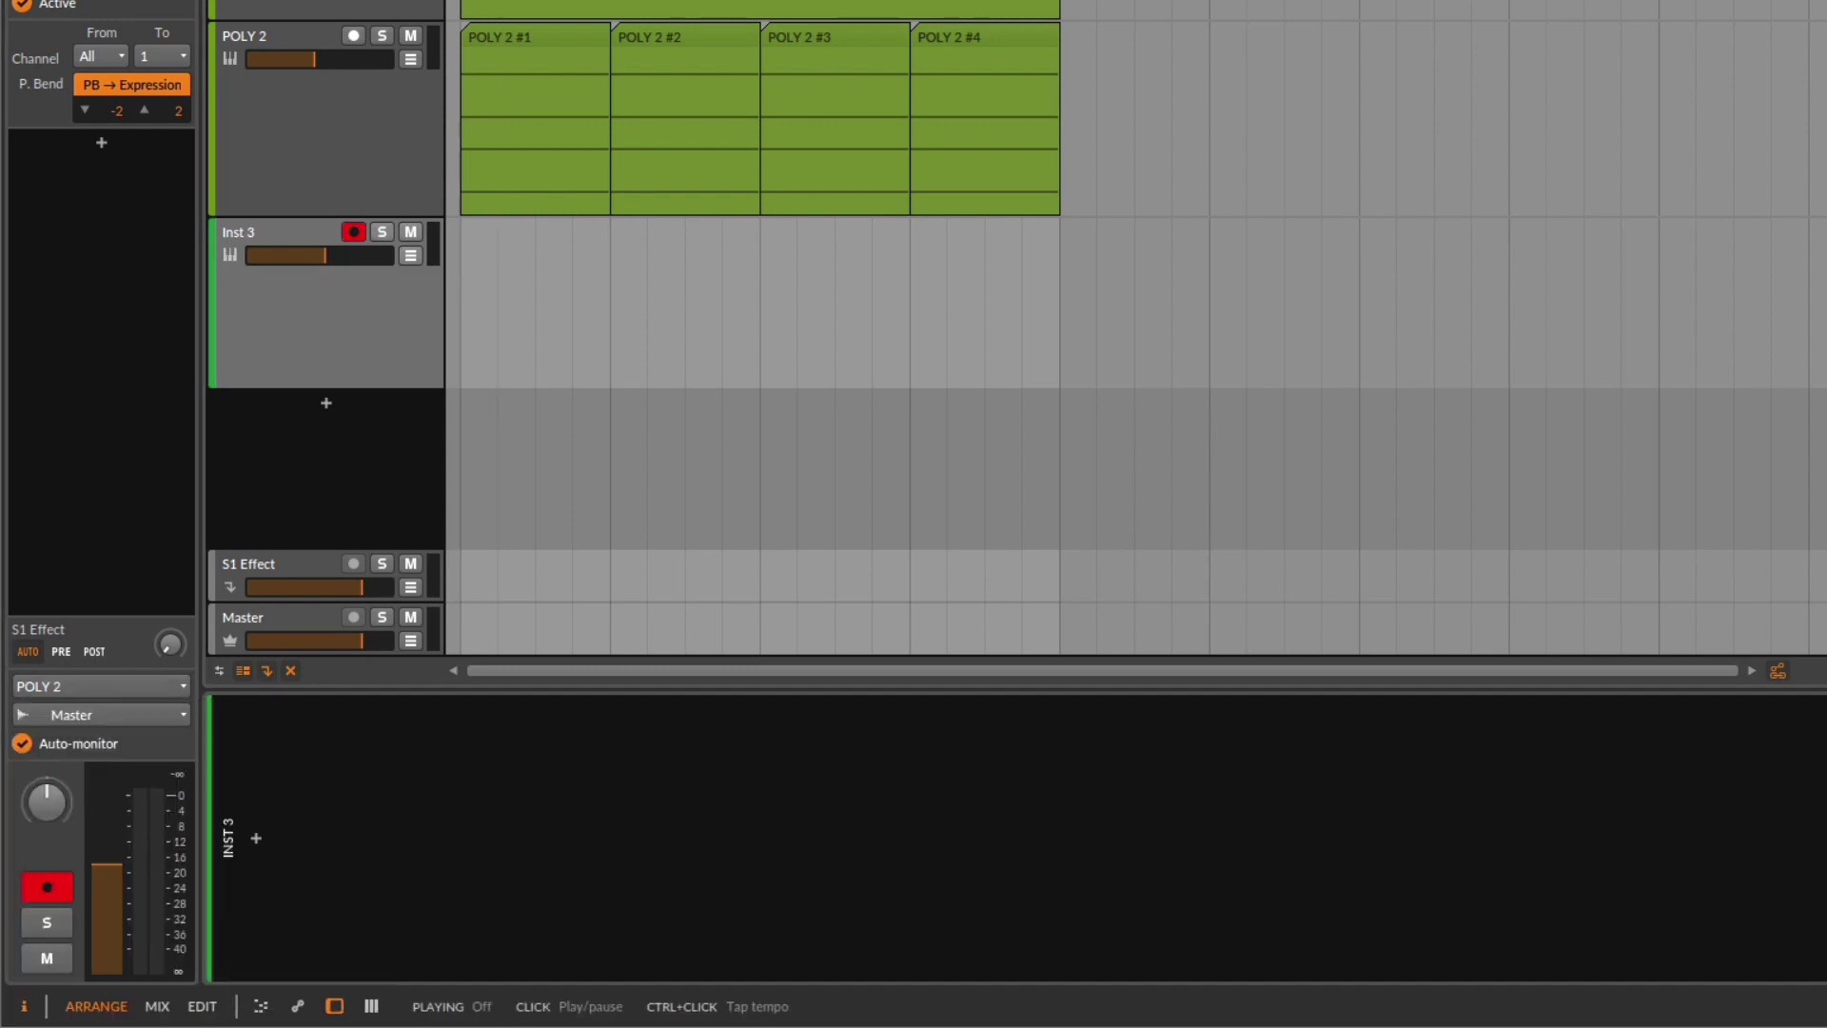
pyautogui.press('r')
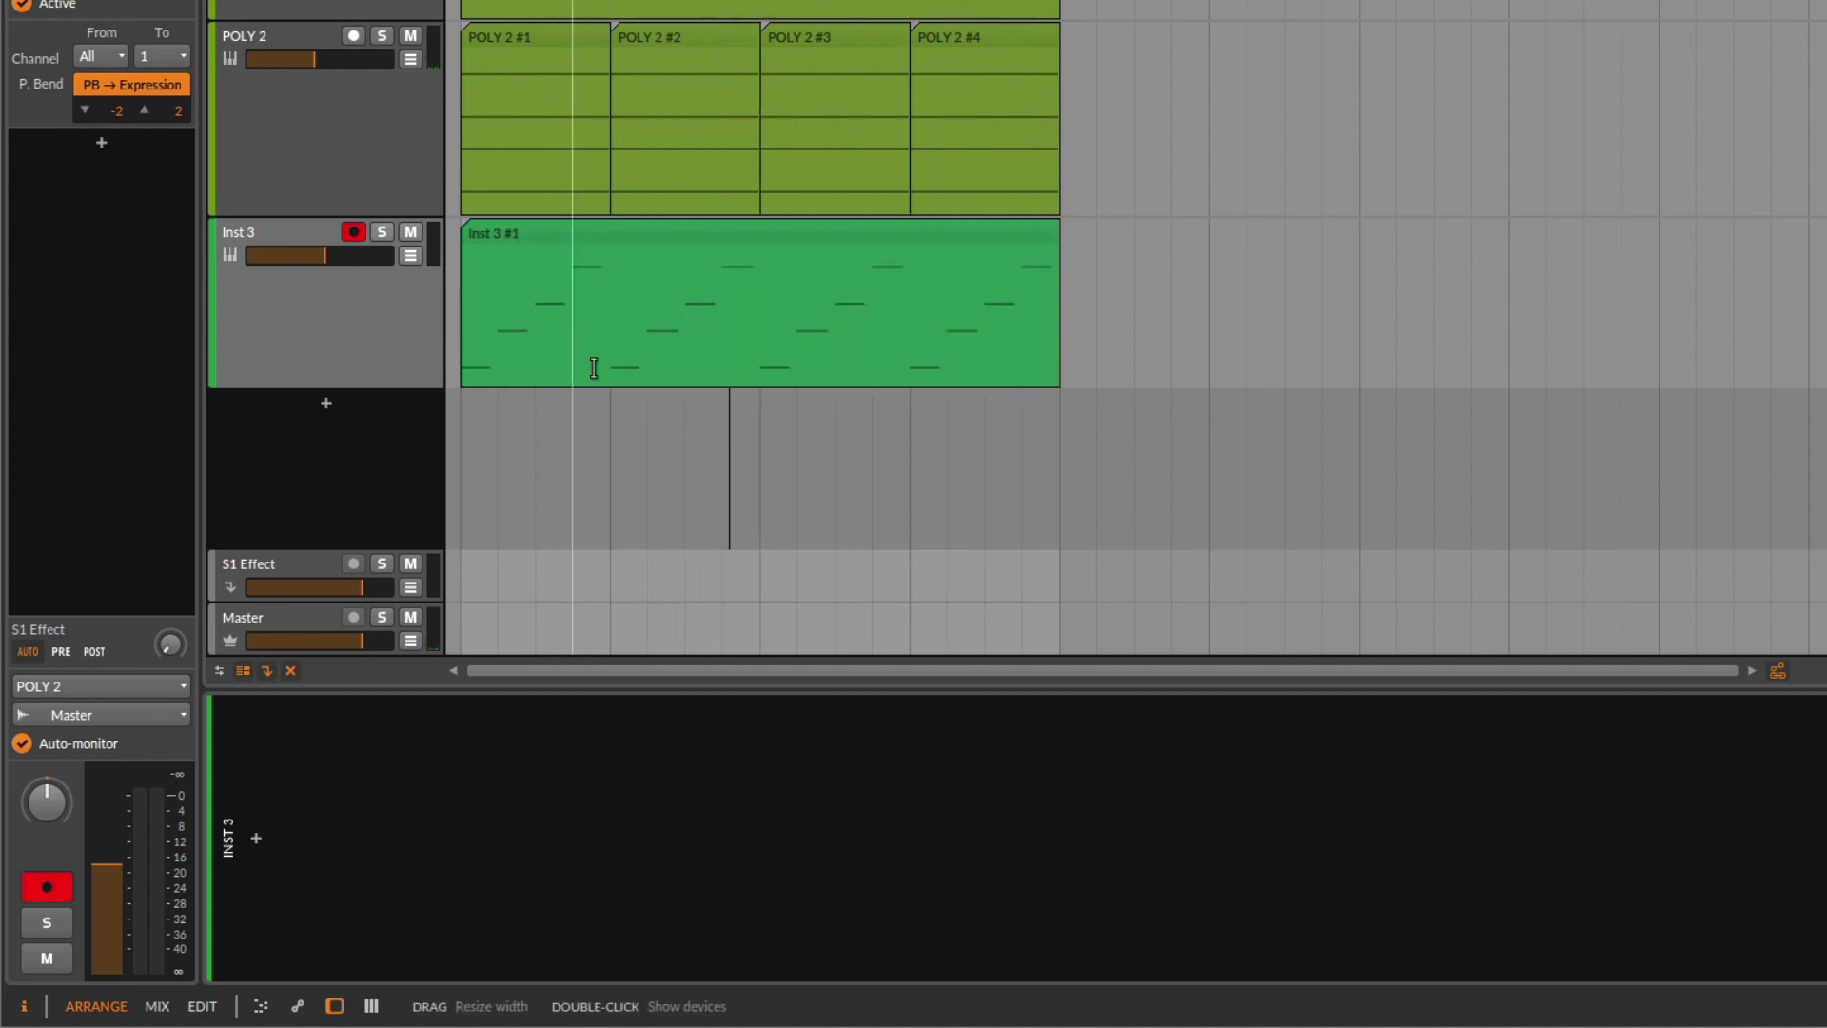
# - Set the POLY 2 track's Arpeggiator pattern to Up/Down₂ and audition it with playback
pyautogui.click(425, 176)
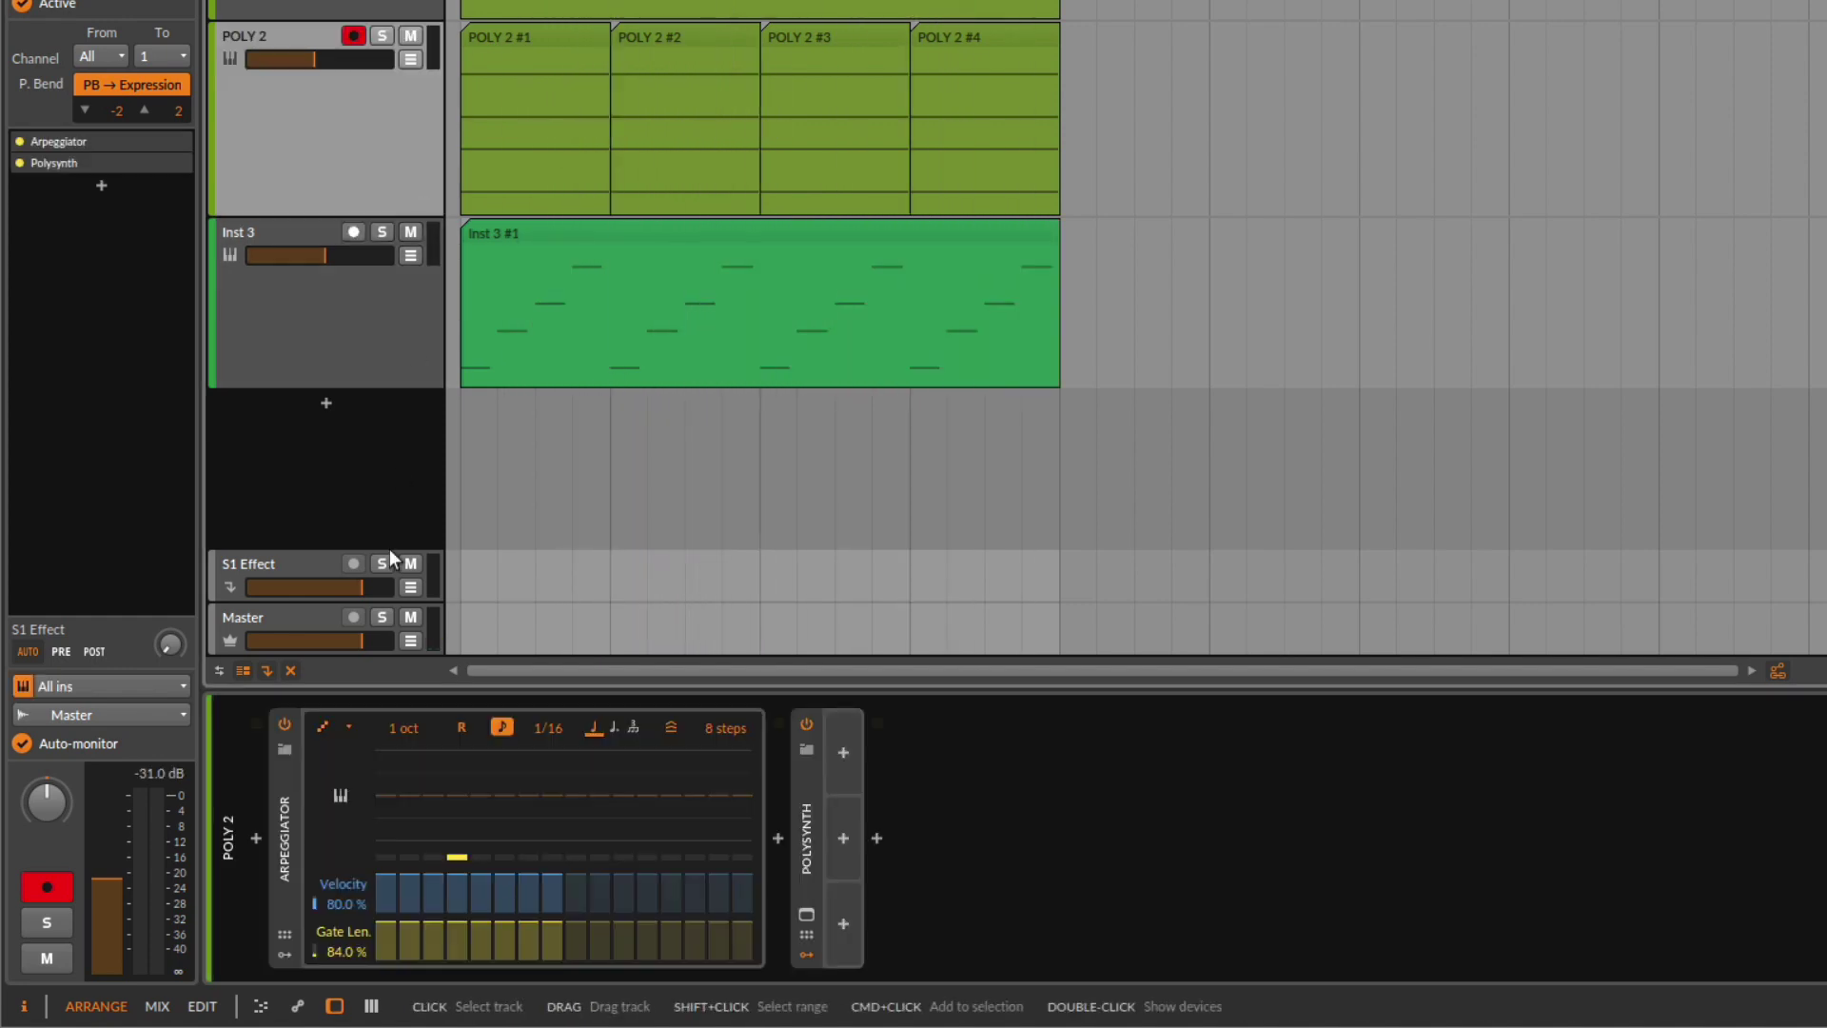
pyautogui.click(346, 729)
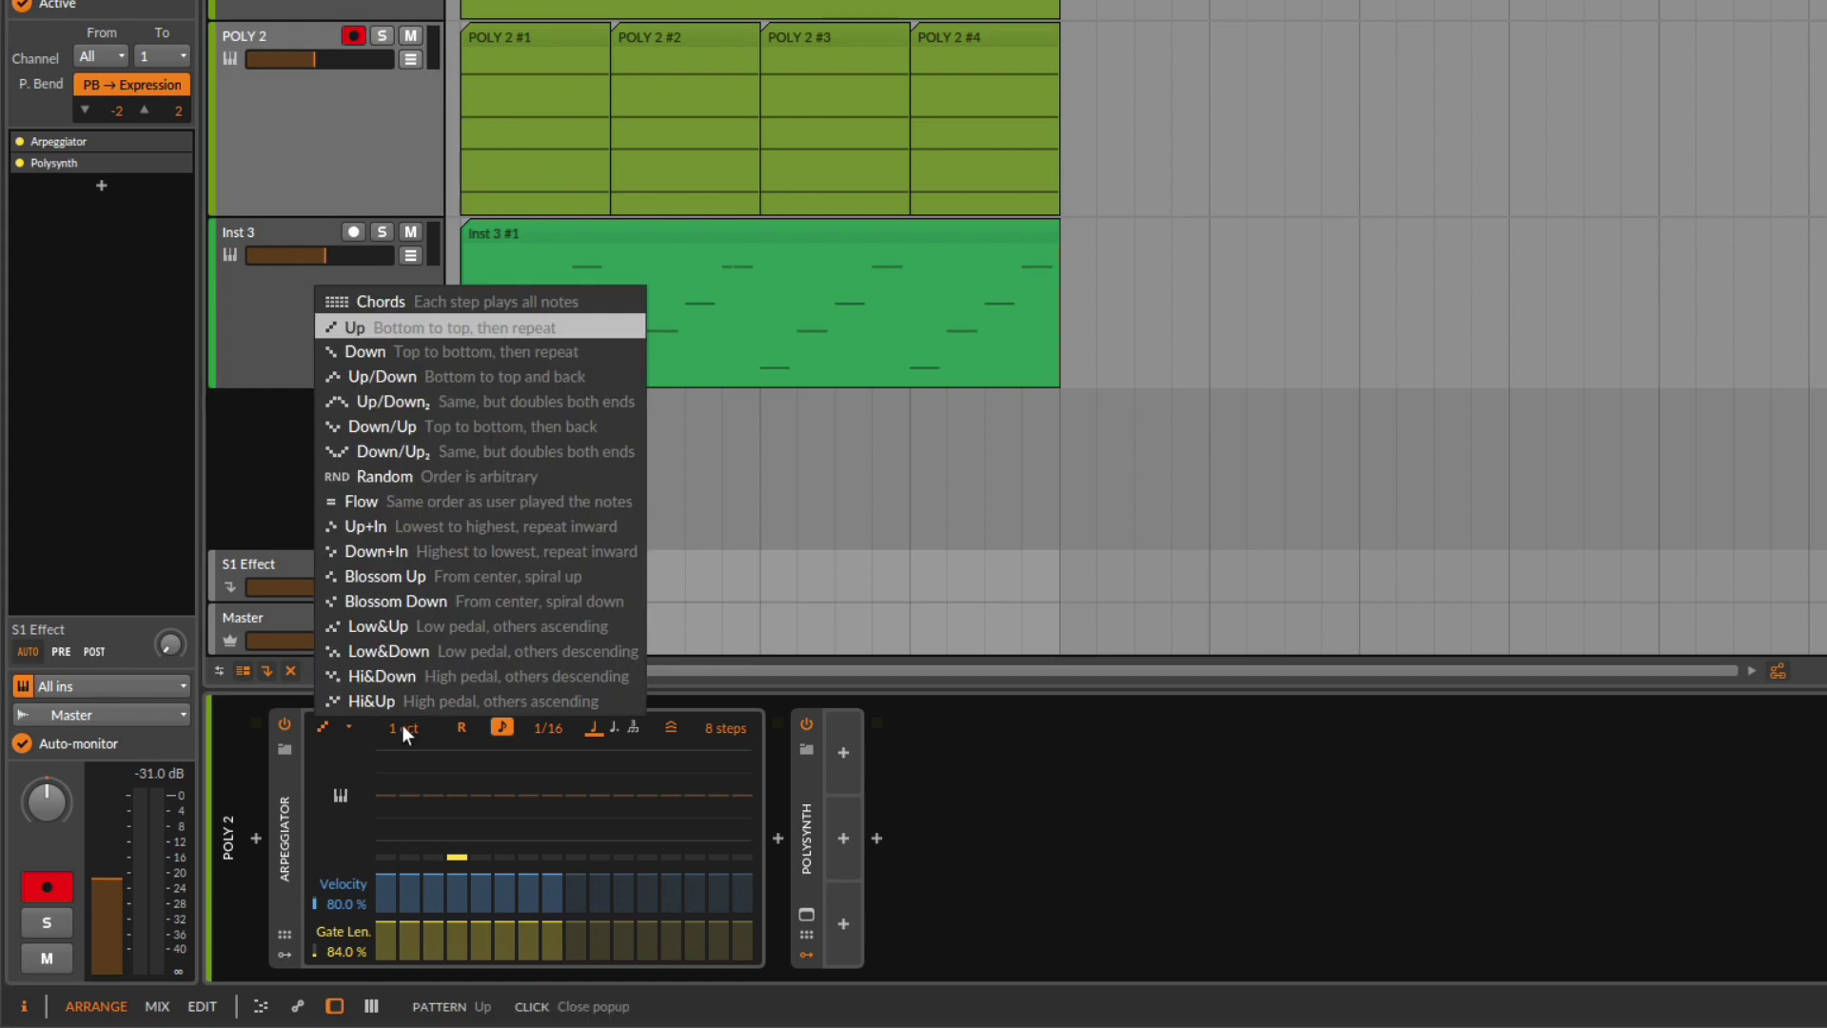
pyautogui.click(344, 727)
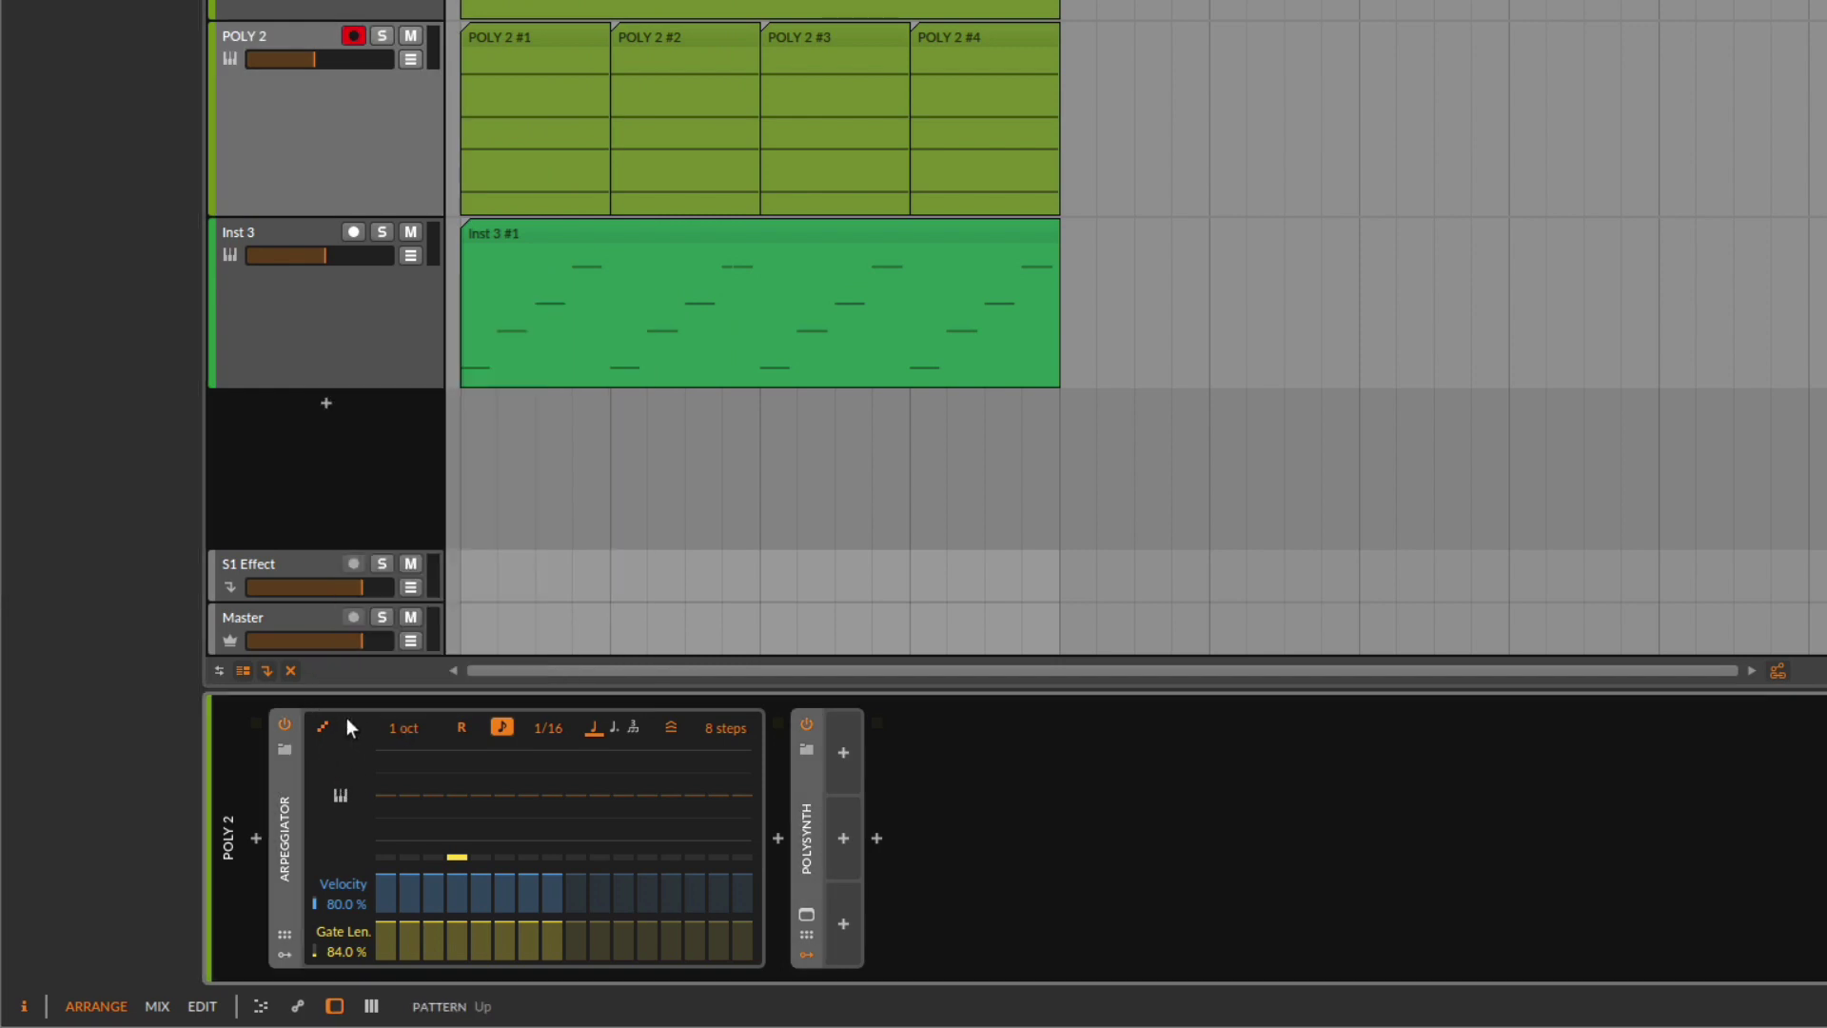
pyautogui.click(336, 728)
pyautogui.click(335, 725)
pyautogui.press('space')
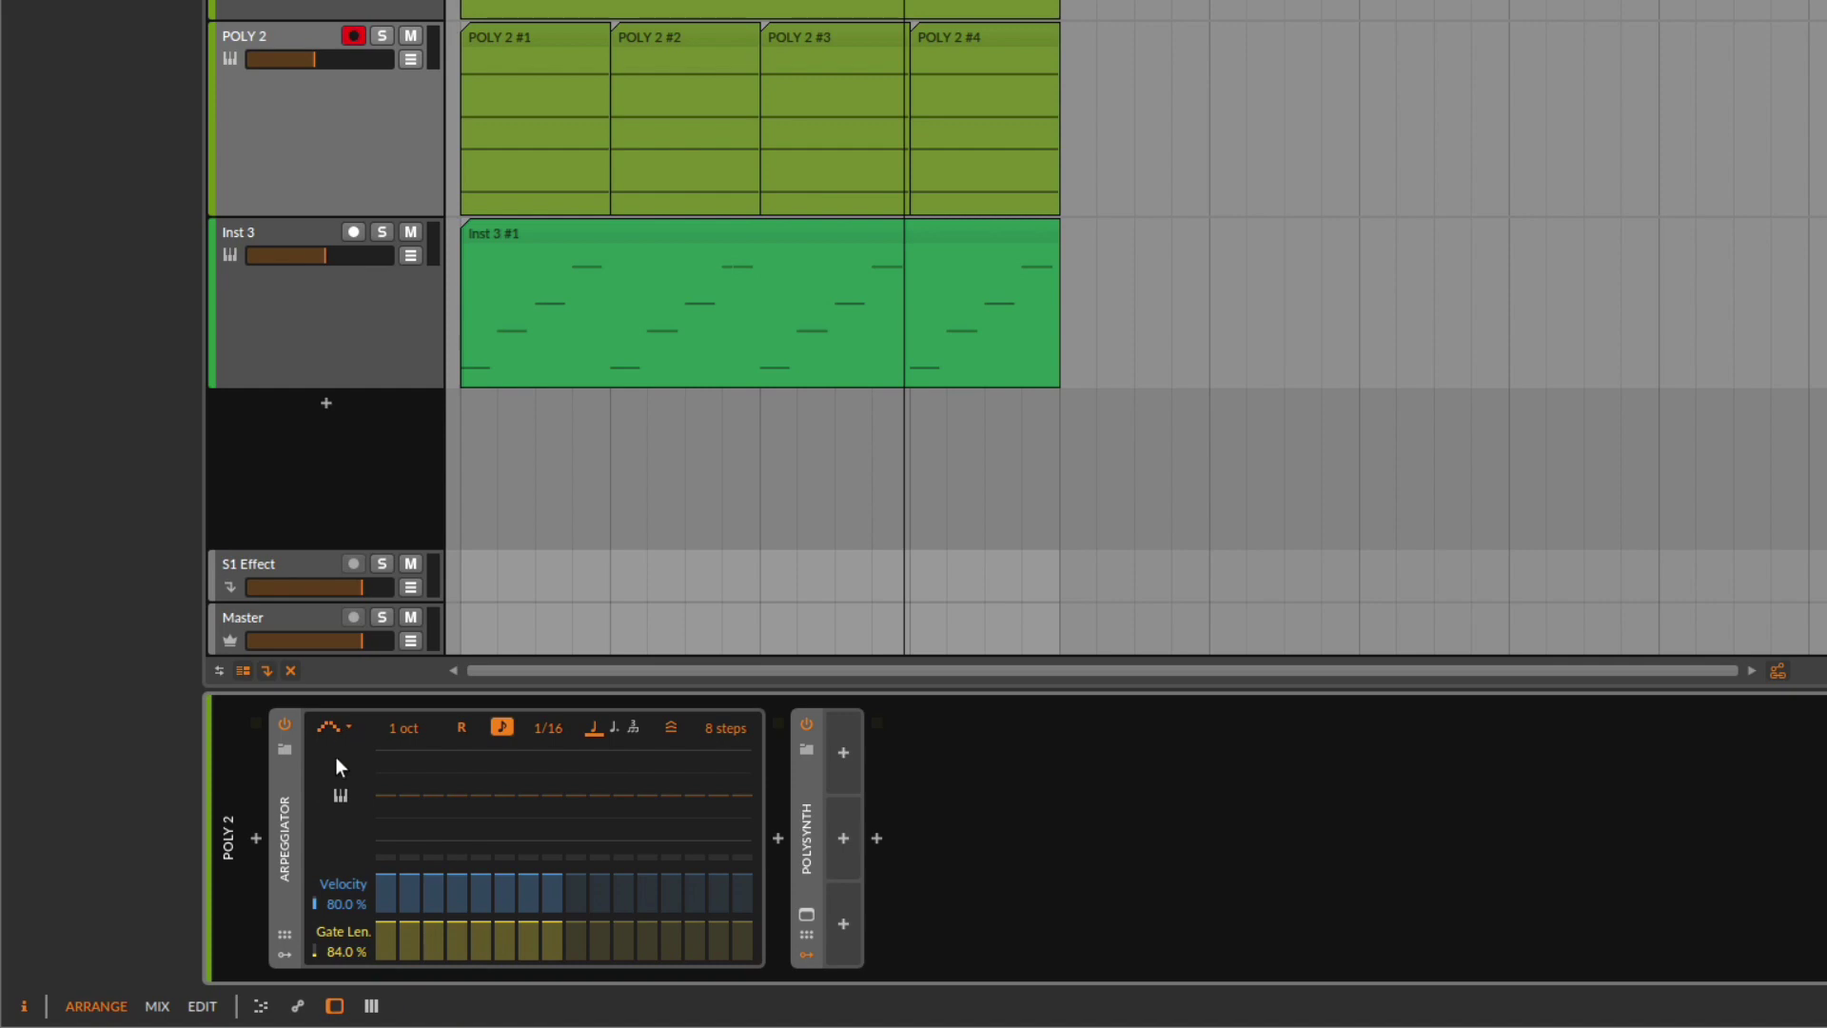
# - Rearrange the POLY 2 chords into two half-bar clips, moving the last three original clips to 2.2, and play the result
pyautogui.click(551, 36)
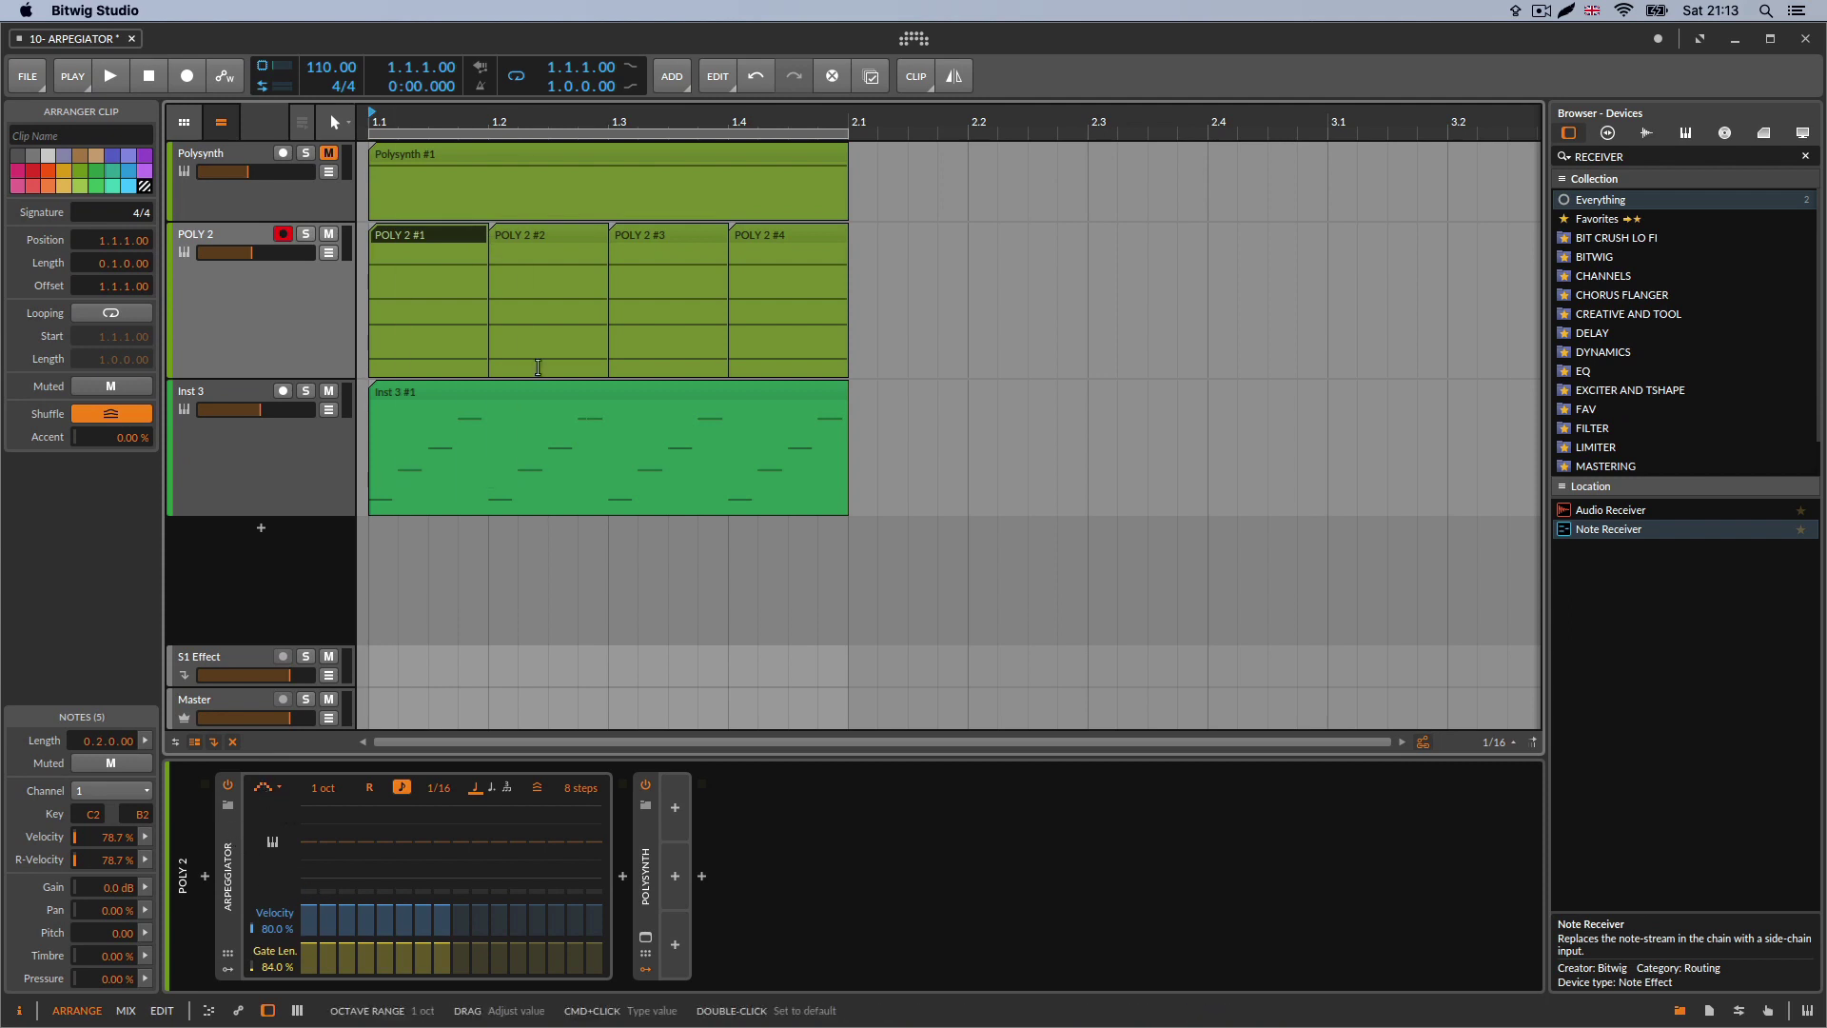
pyautogui.click(571, 236)
pyautogui.keyDown('shift'); pyautogui.click(762, 236); pyautogui.keyUp('shift')
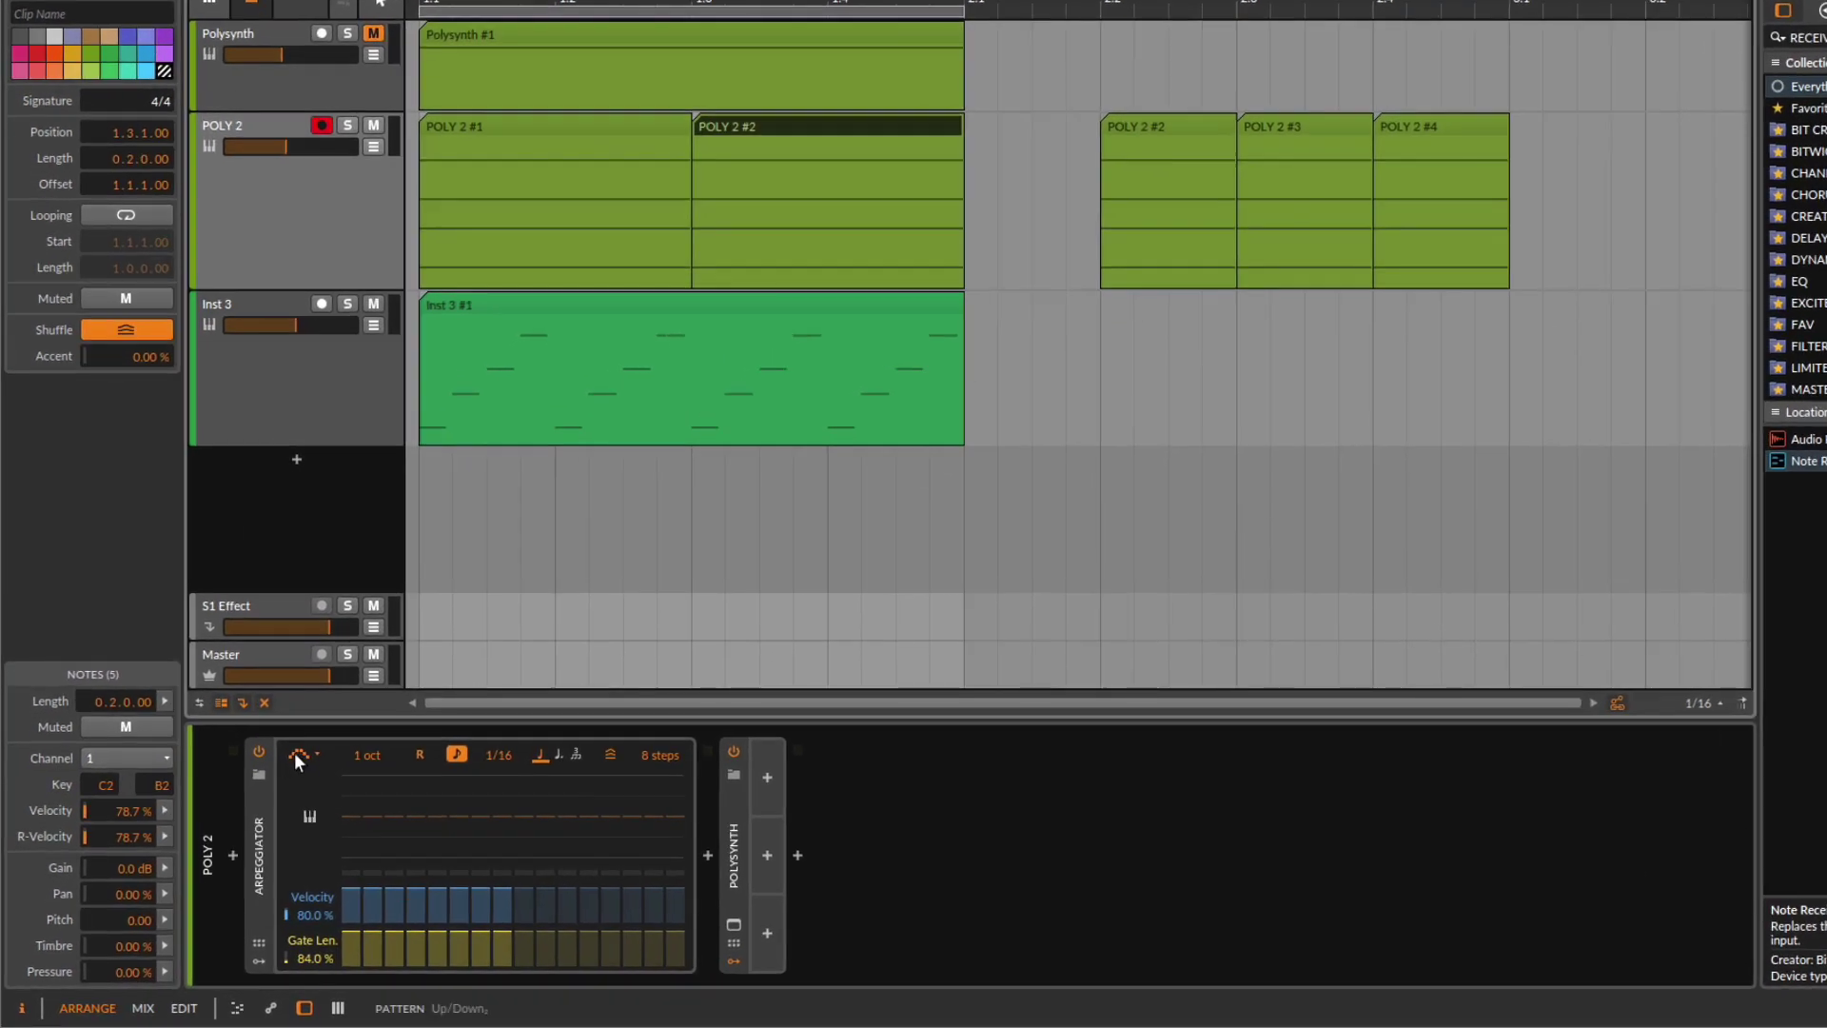
pyautogui.press('space')
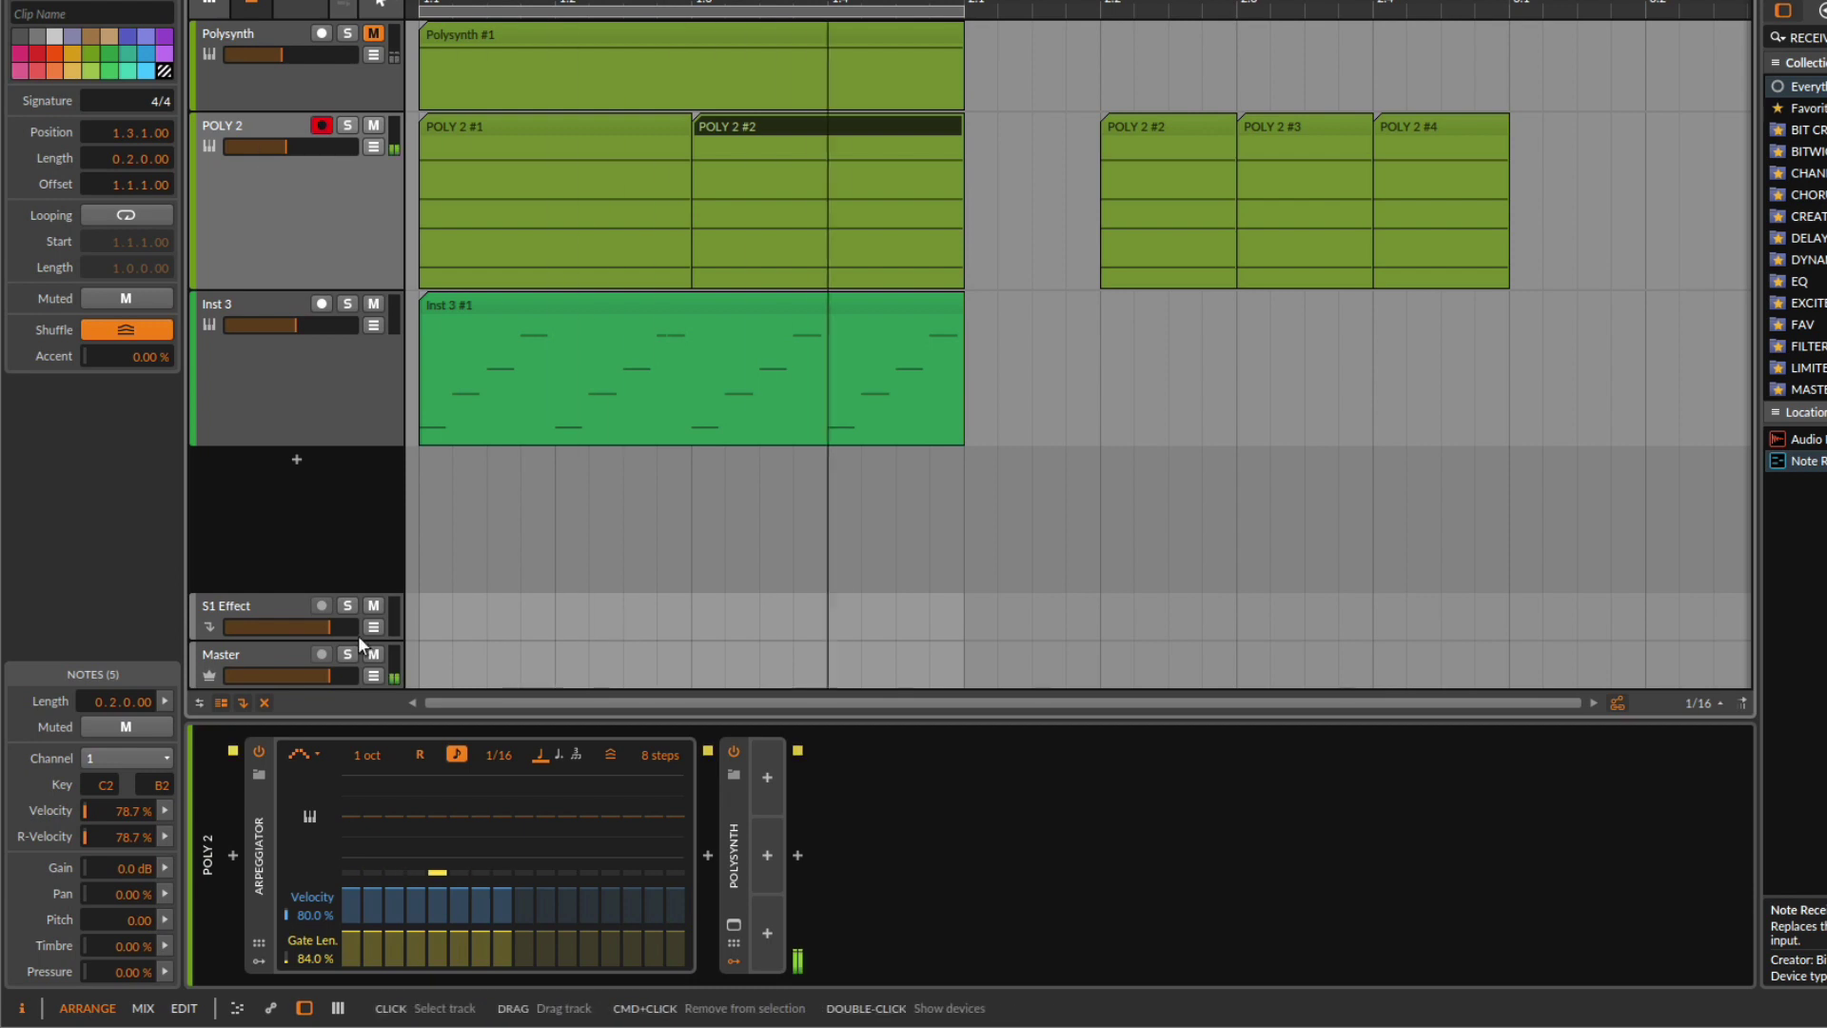
# - Set the POLY 2 track's Arpeggiator pattern to Down/Up, audition it and stop playback
pyautogui.click(305, 757)
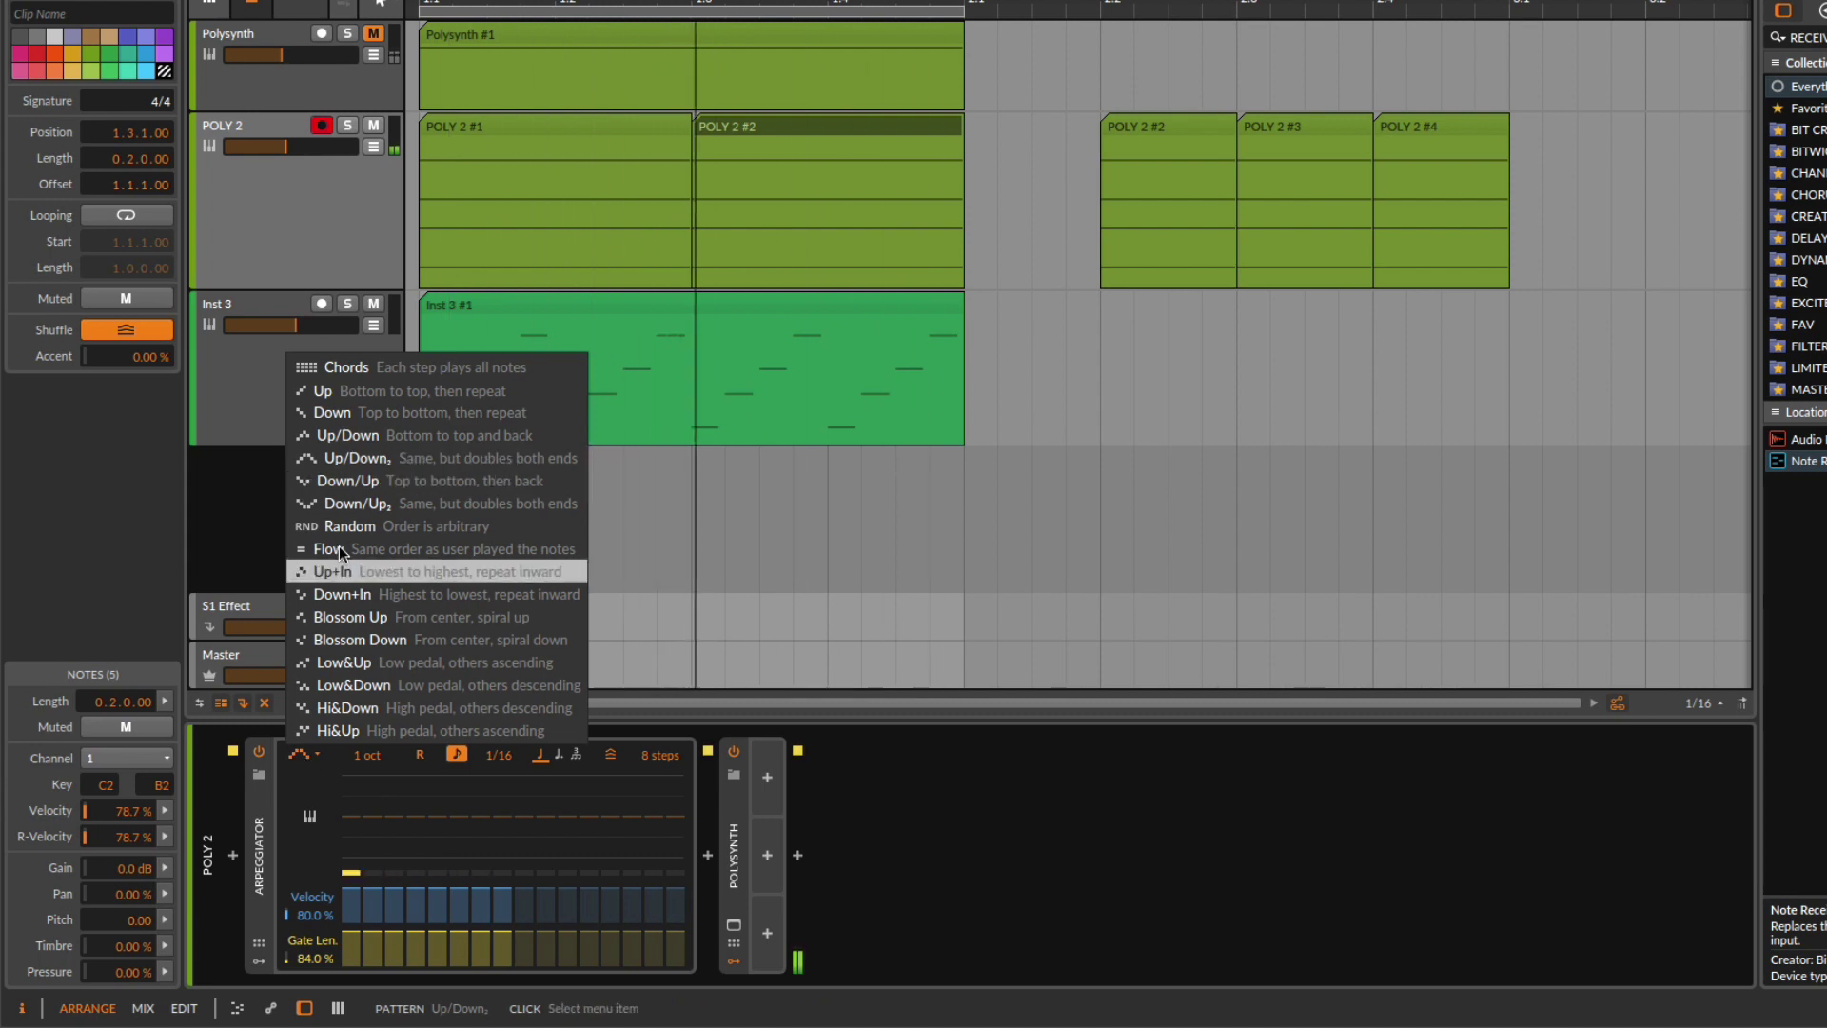
pyautogui.click(335, 481)
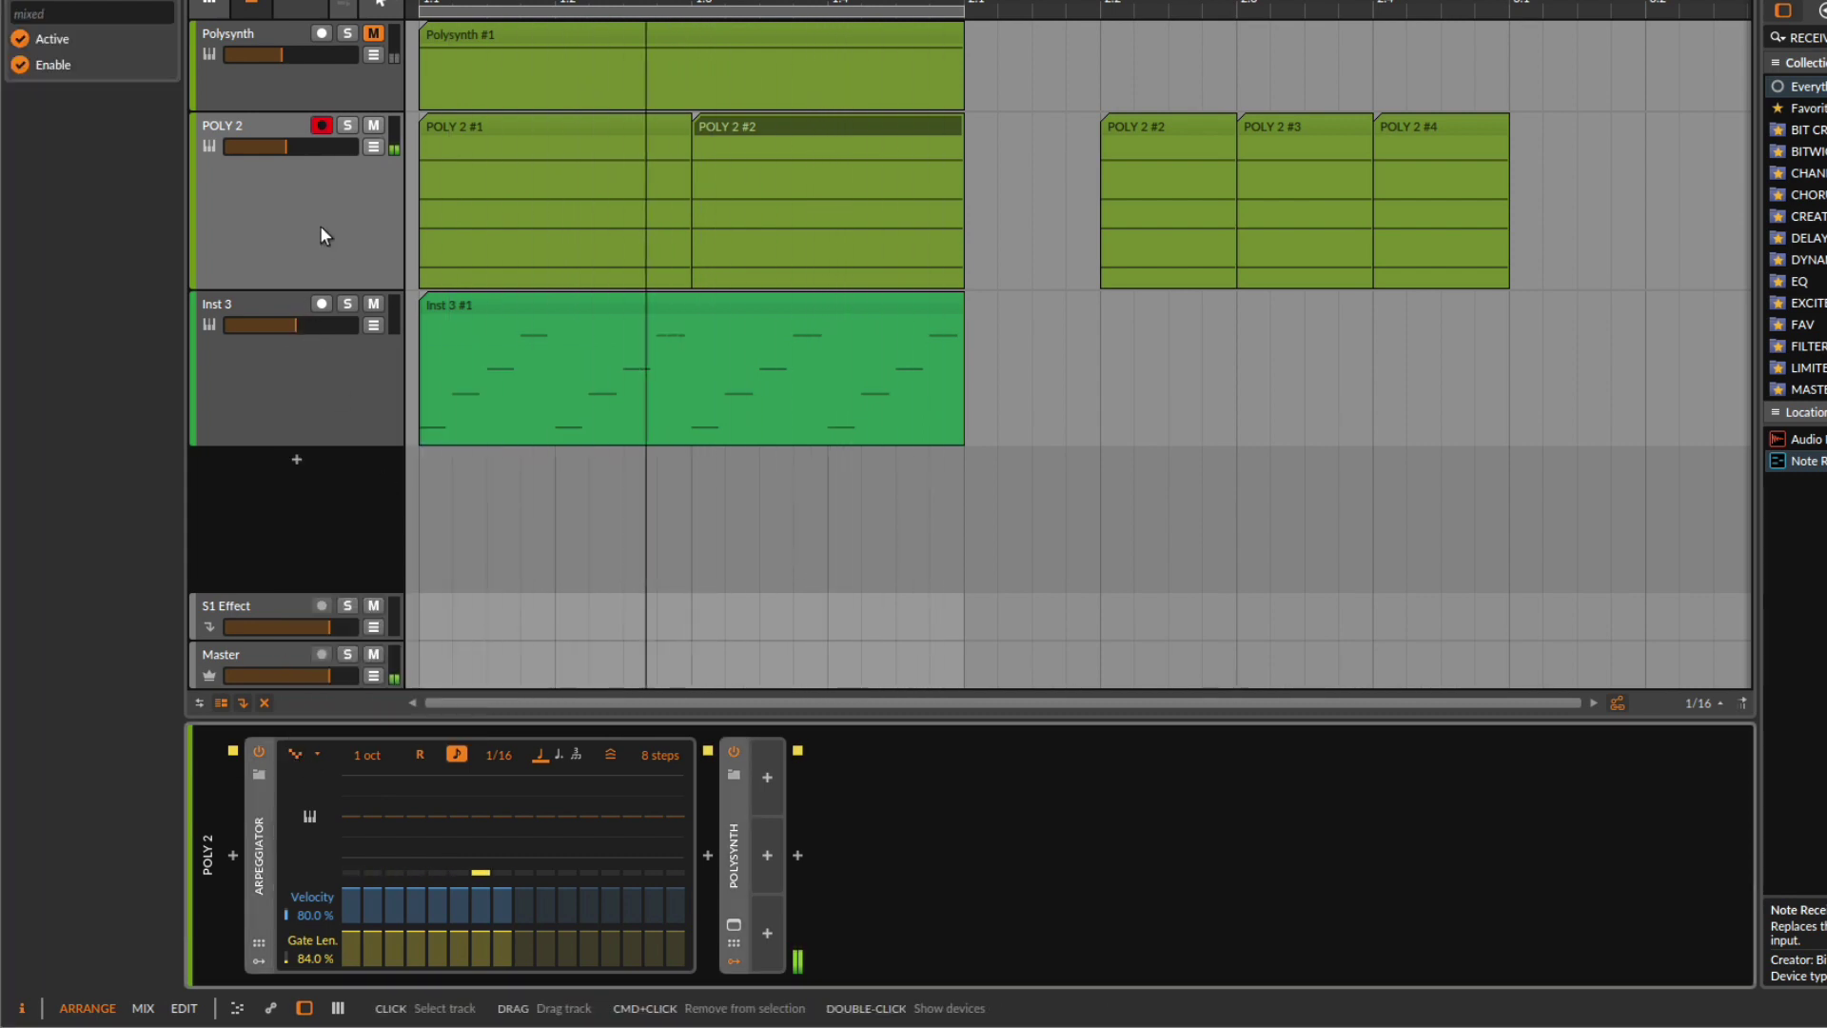
pyautogui.press('space')
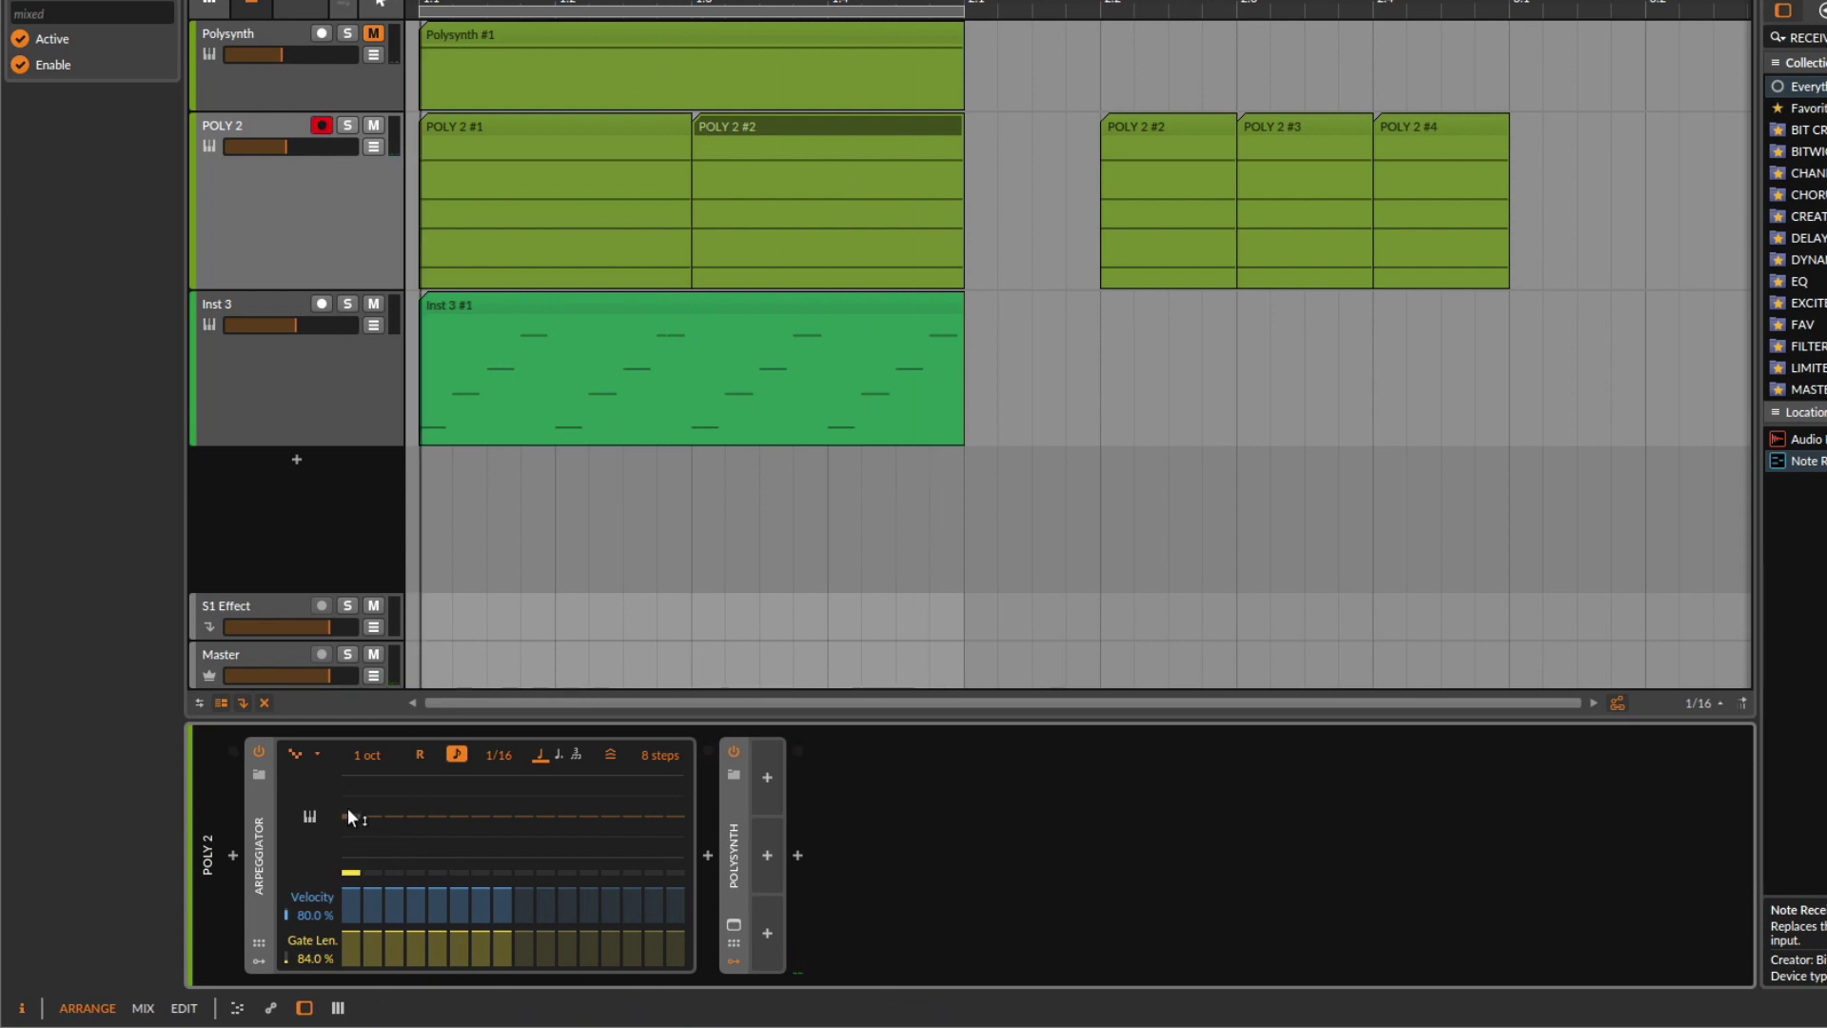
# - Set the POLY 2 Arpeggiator pattern to Down+In and delete the recorded clip on the Inst 3 track
pyautogui.click(299, 752)
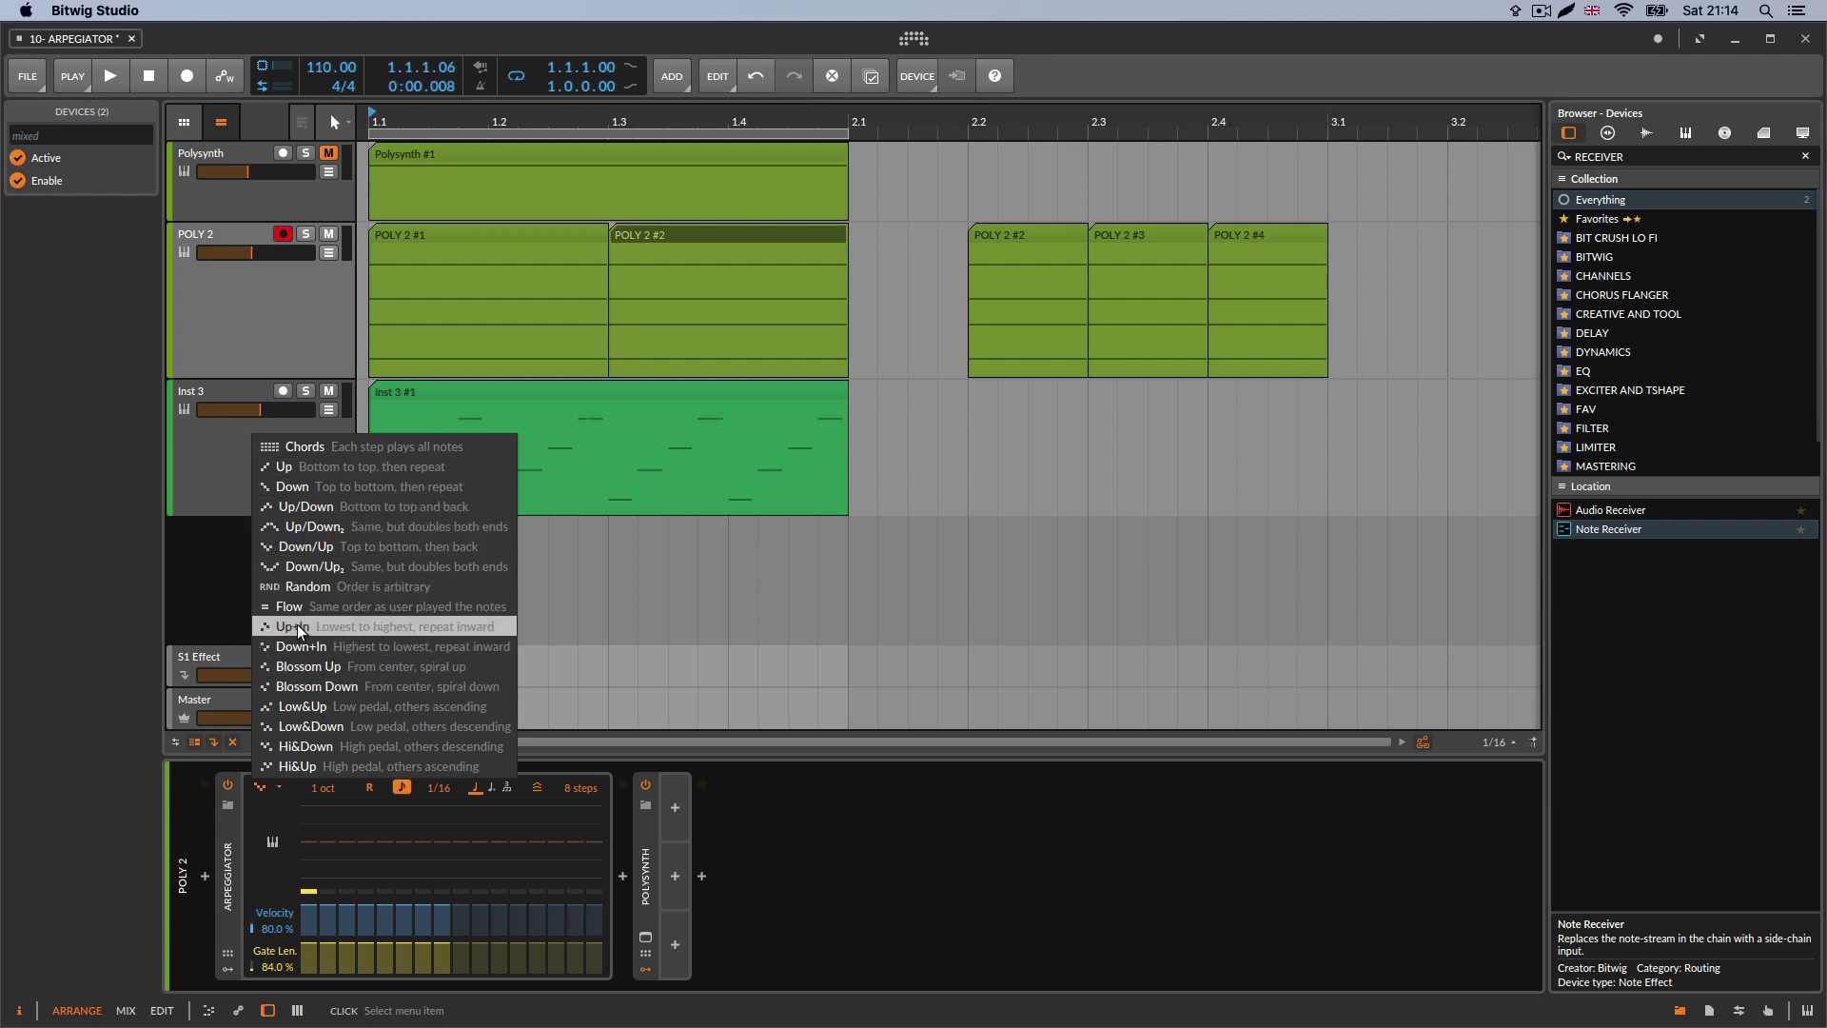
pyautogui.click(306, 647)
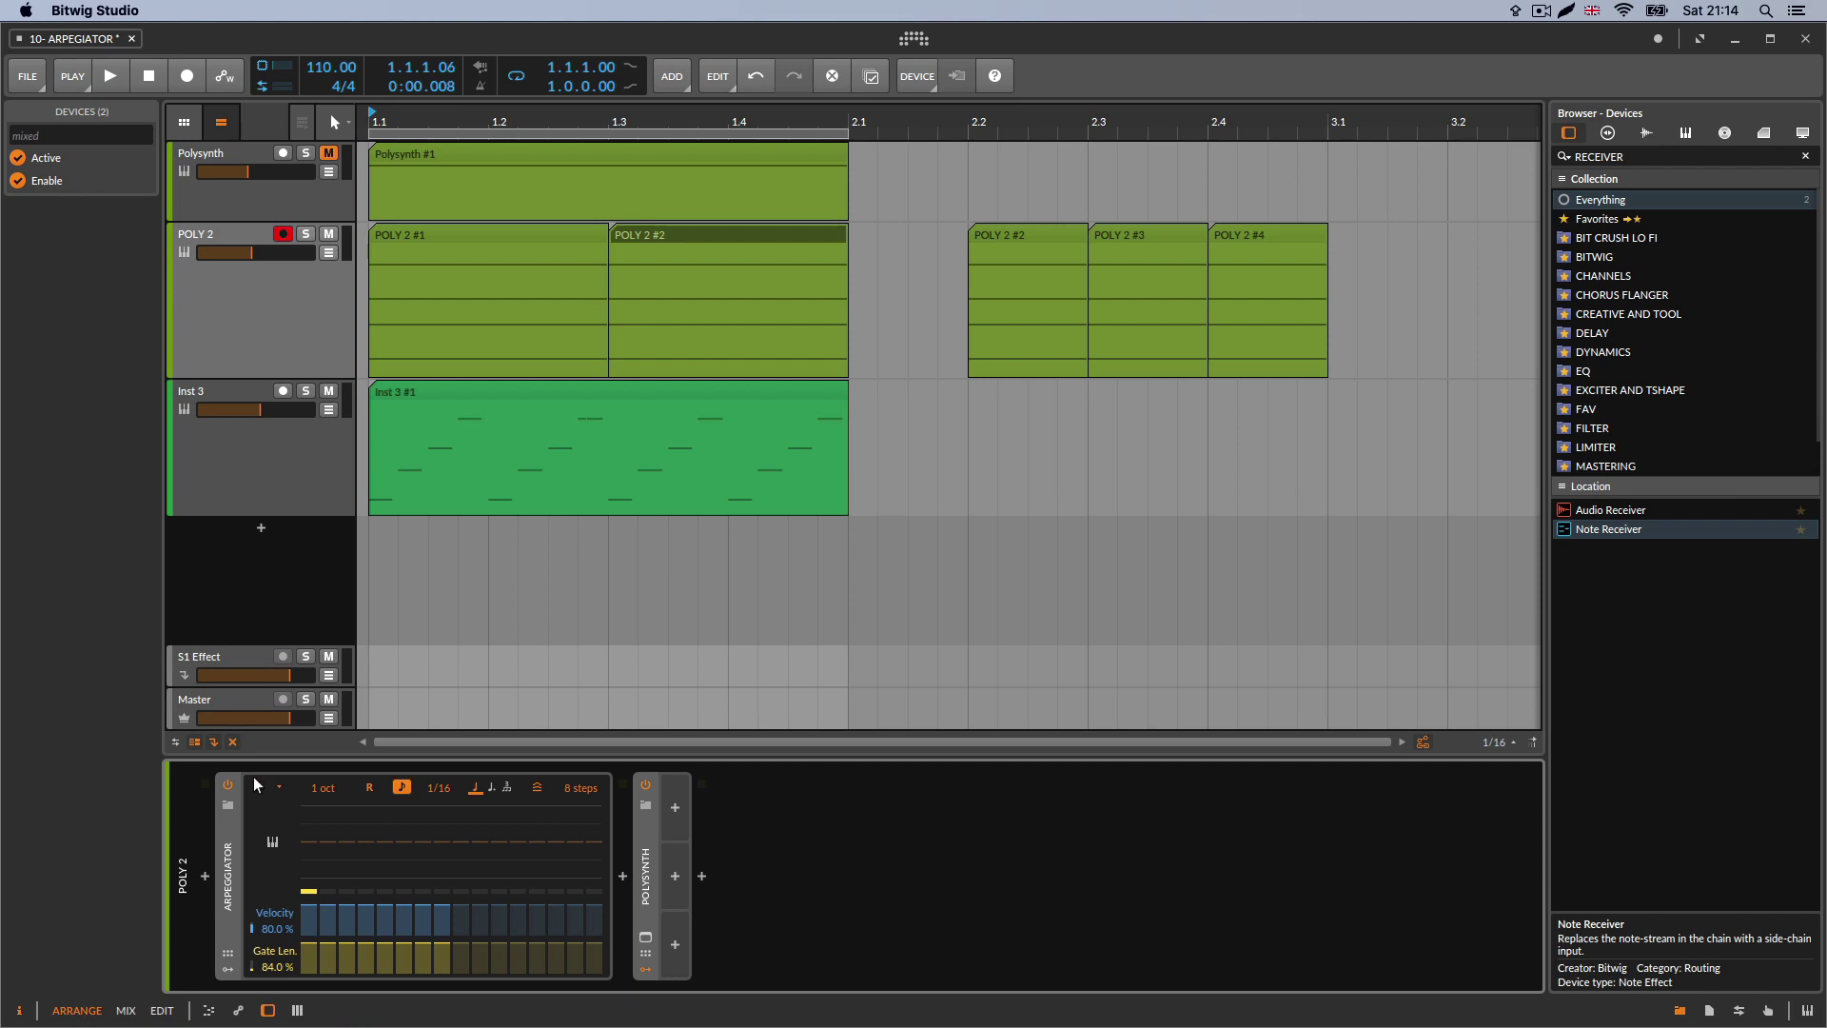
pyautogui.click(422, 400)
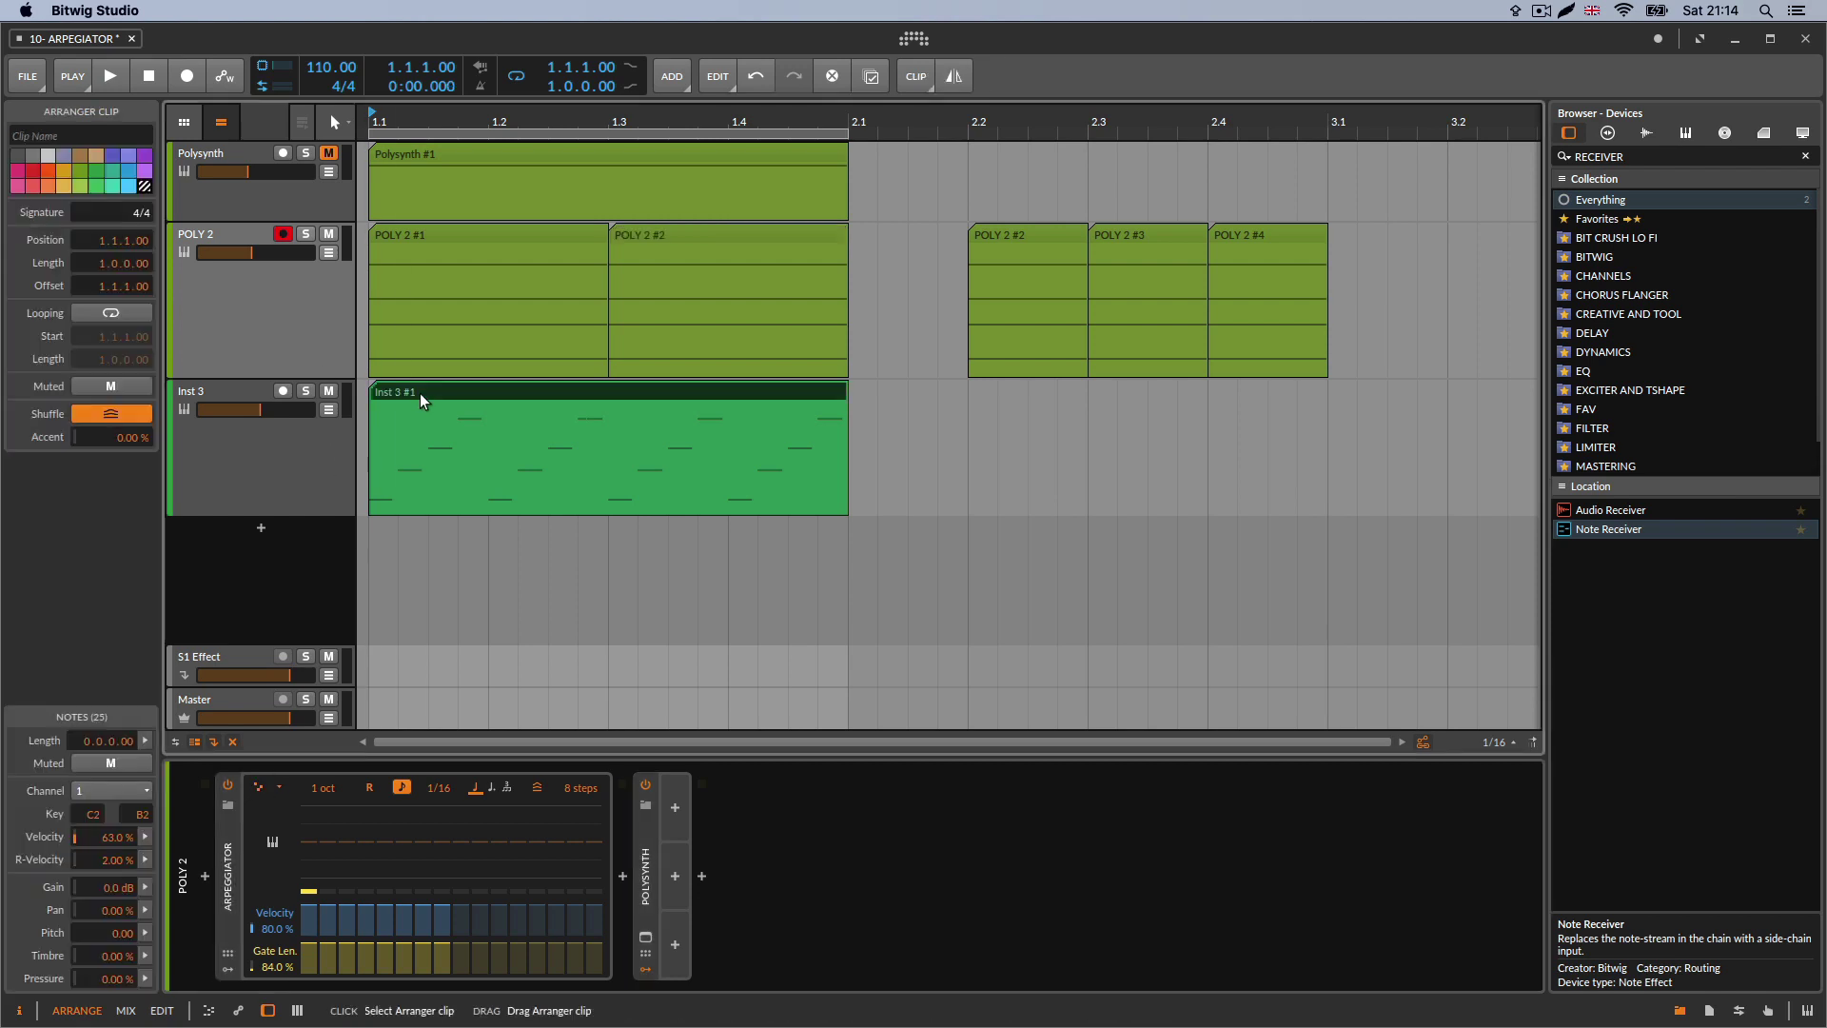
pyautogui.press('Delete')
# - Arm the Inst 3 track, disarm POLY 2 and record the arpeggiated notes into a one-bar clip
pyautogui.click(283, 390)
pyautogui.click(283, 233)
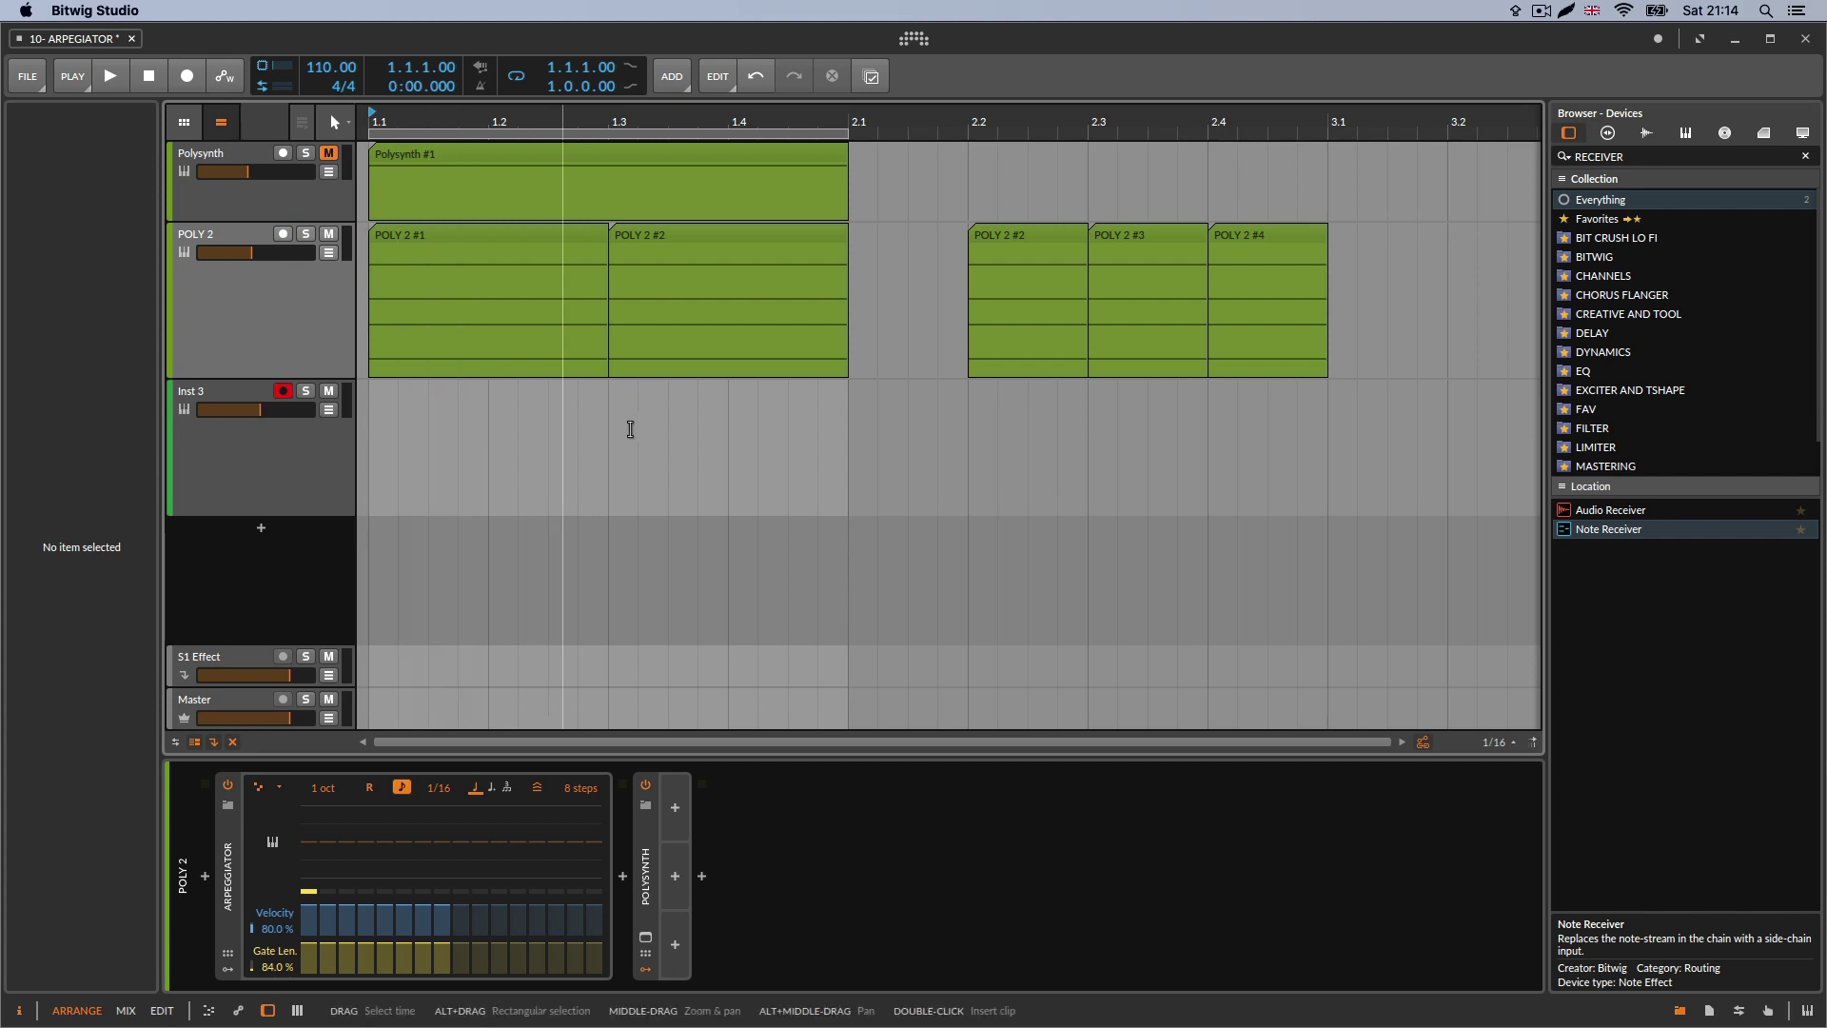
pyautogui.click(186, 77)
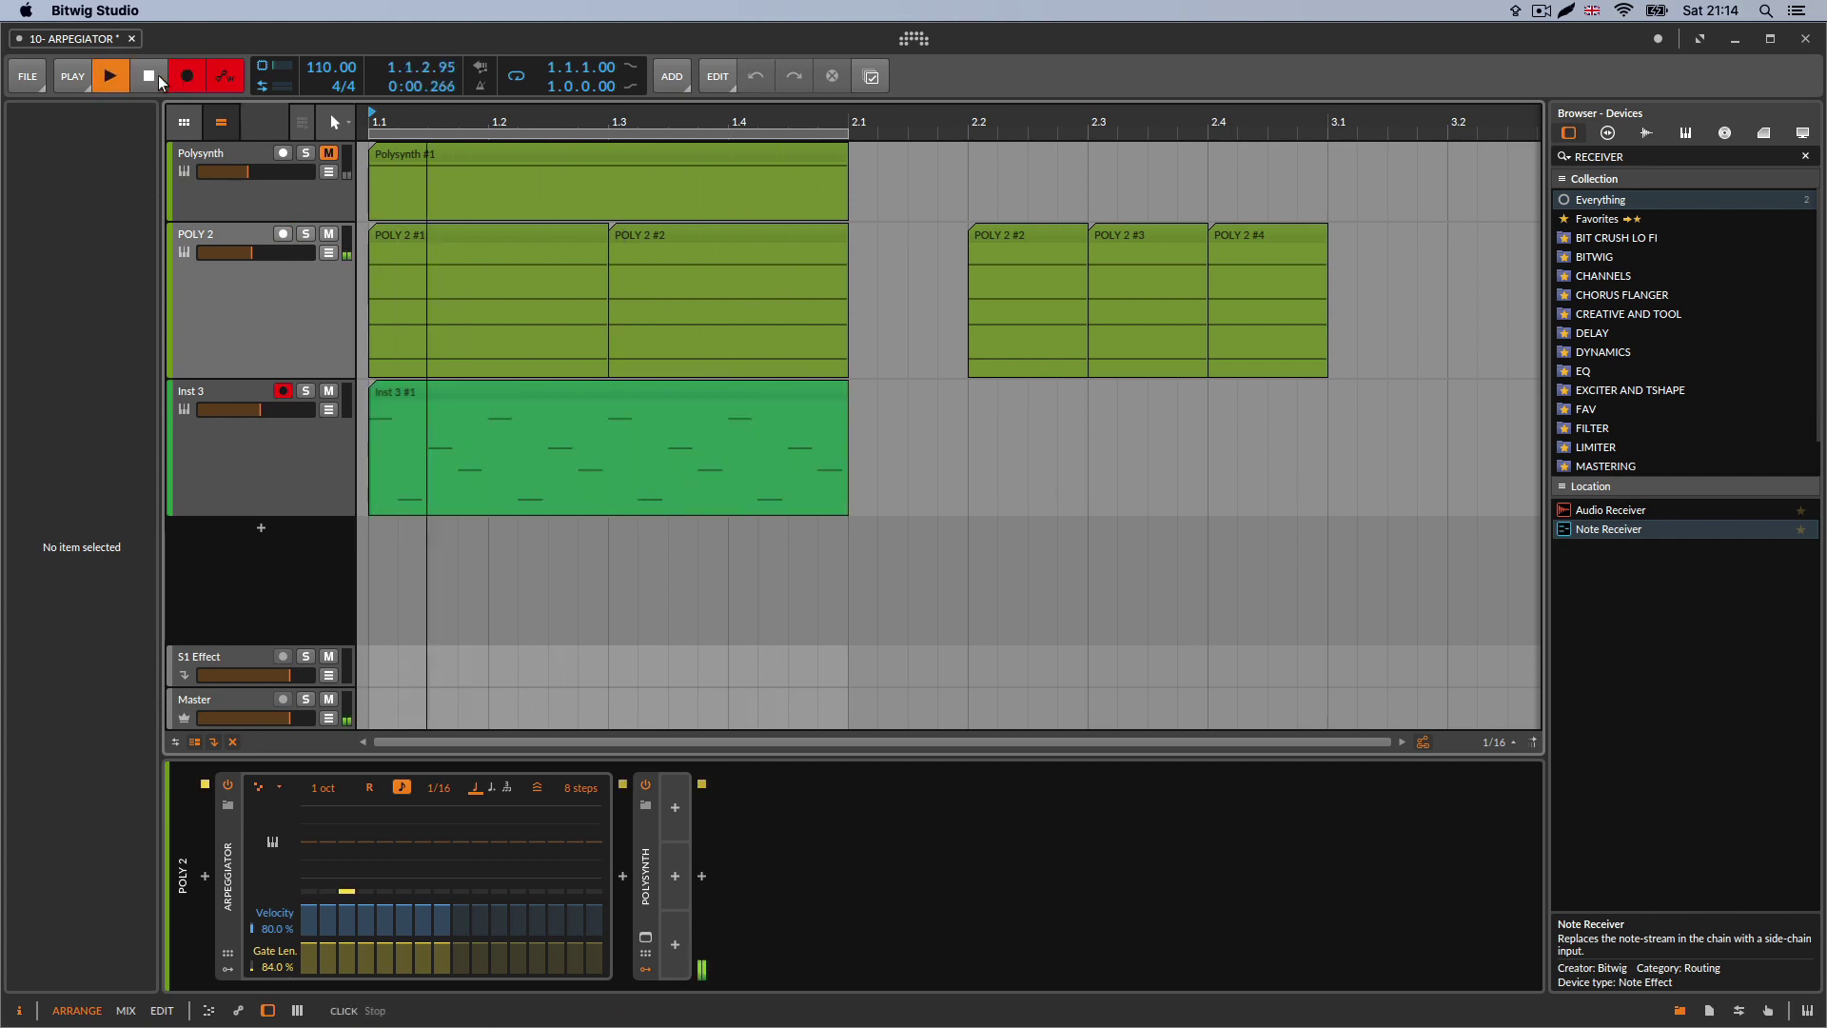
pyautogui.click(156, 78)
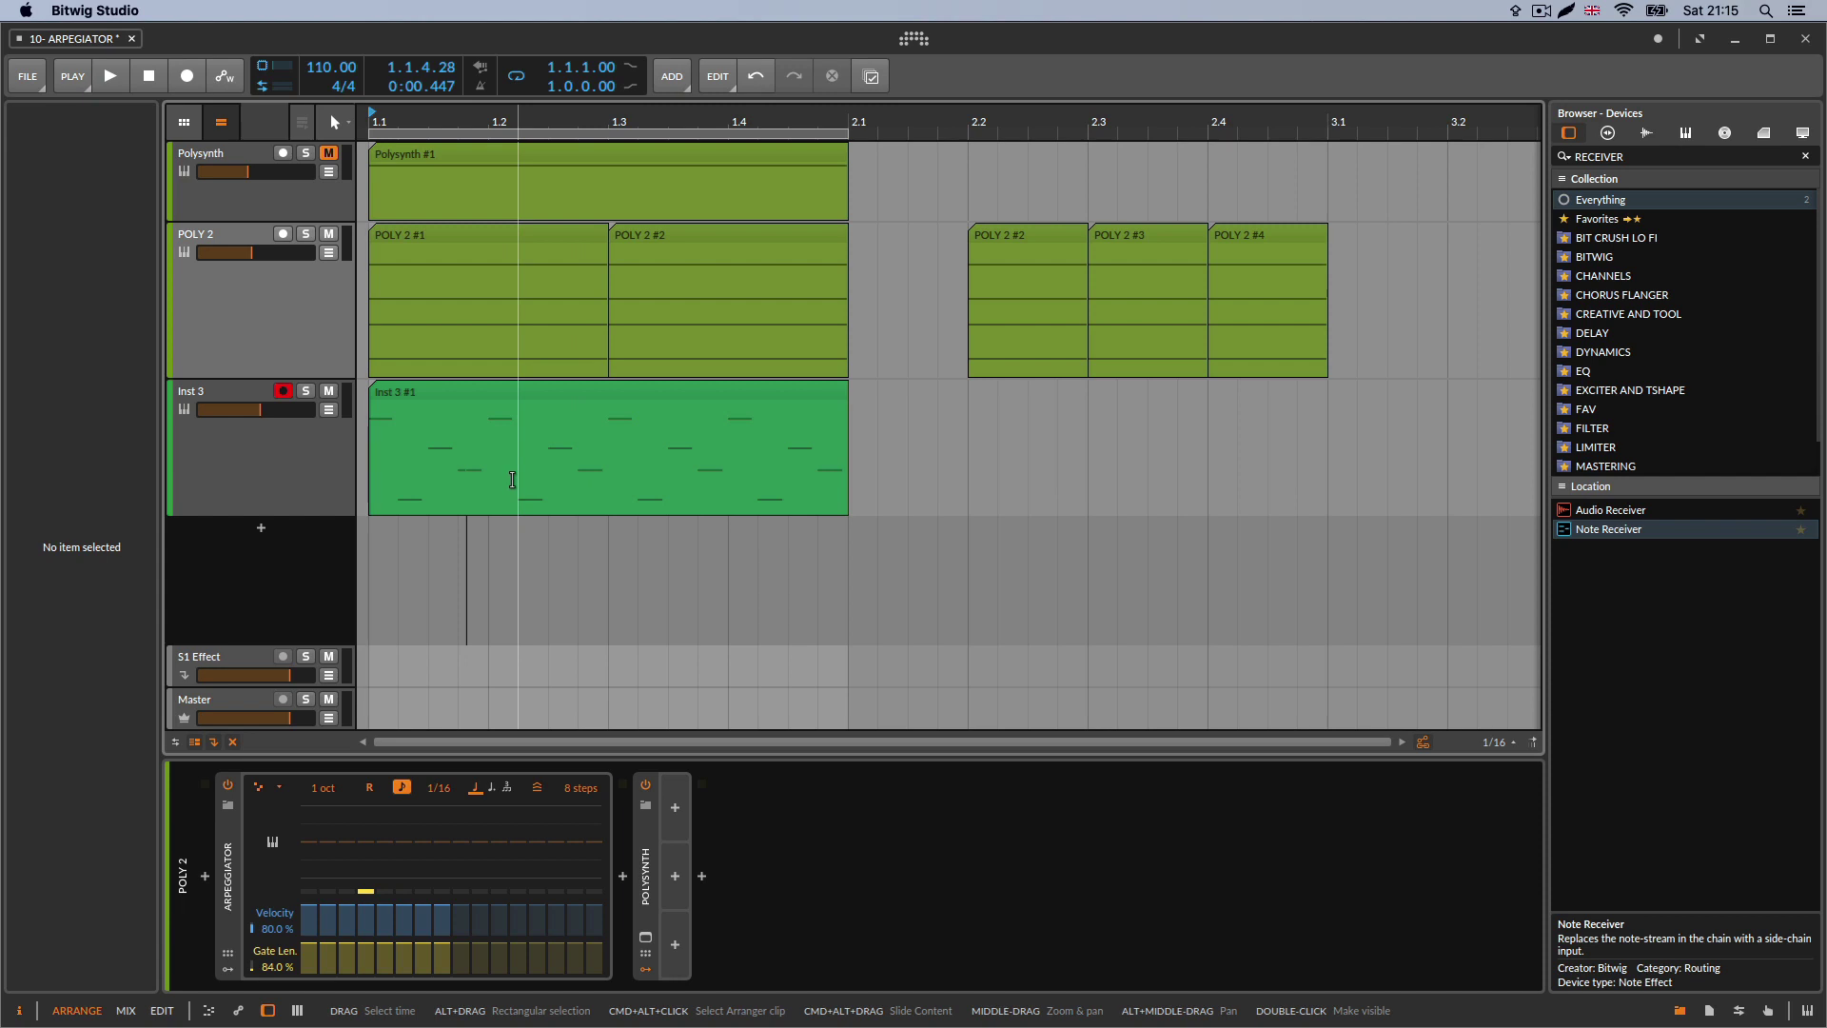
pyautogui.click(261, 789)
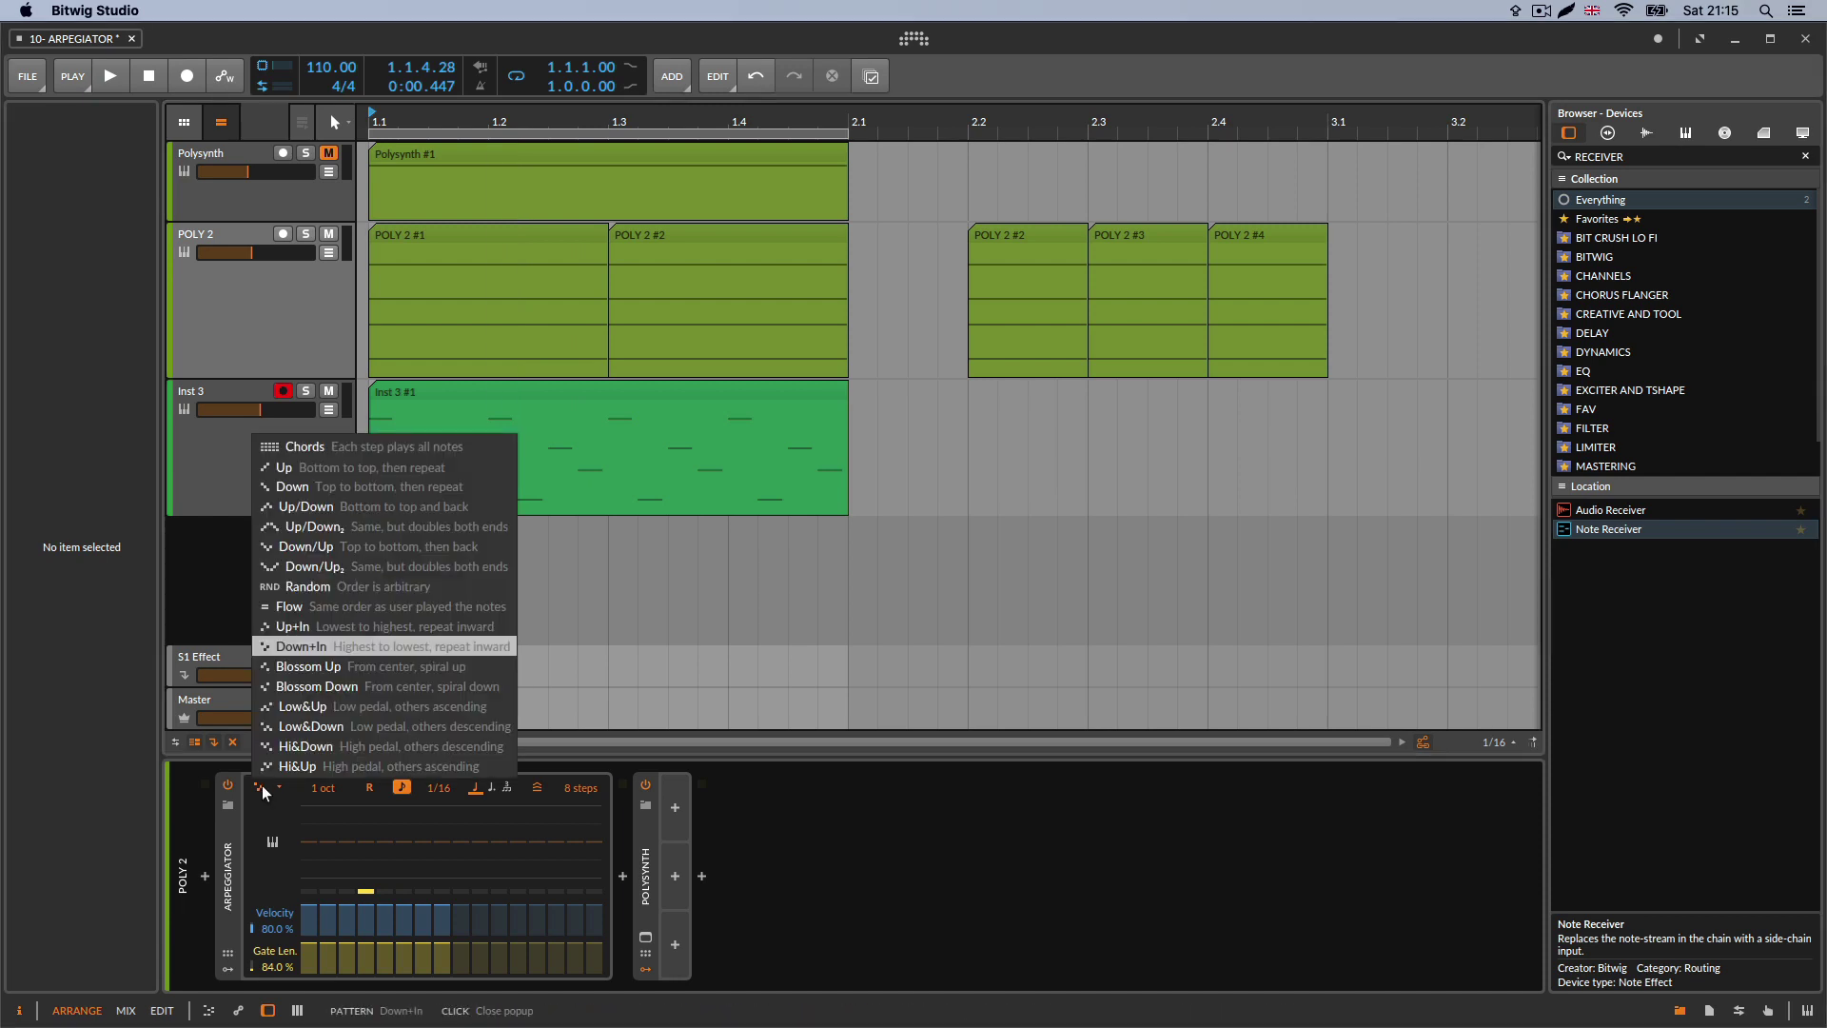
pyautogui.press('Up')
pyautogui.press('Up')
pyautogui.press('Up')
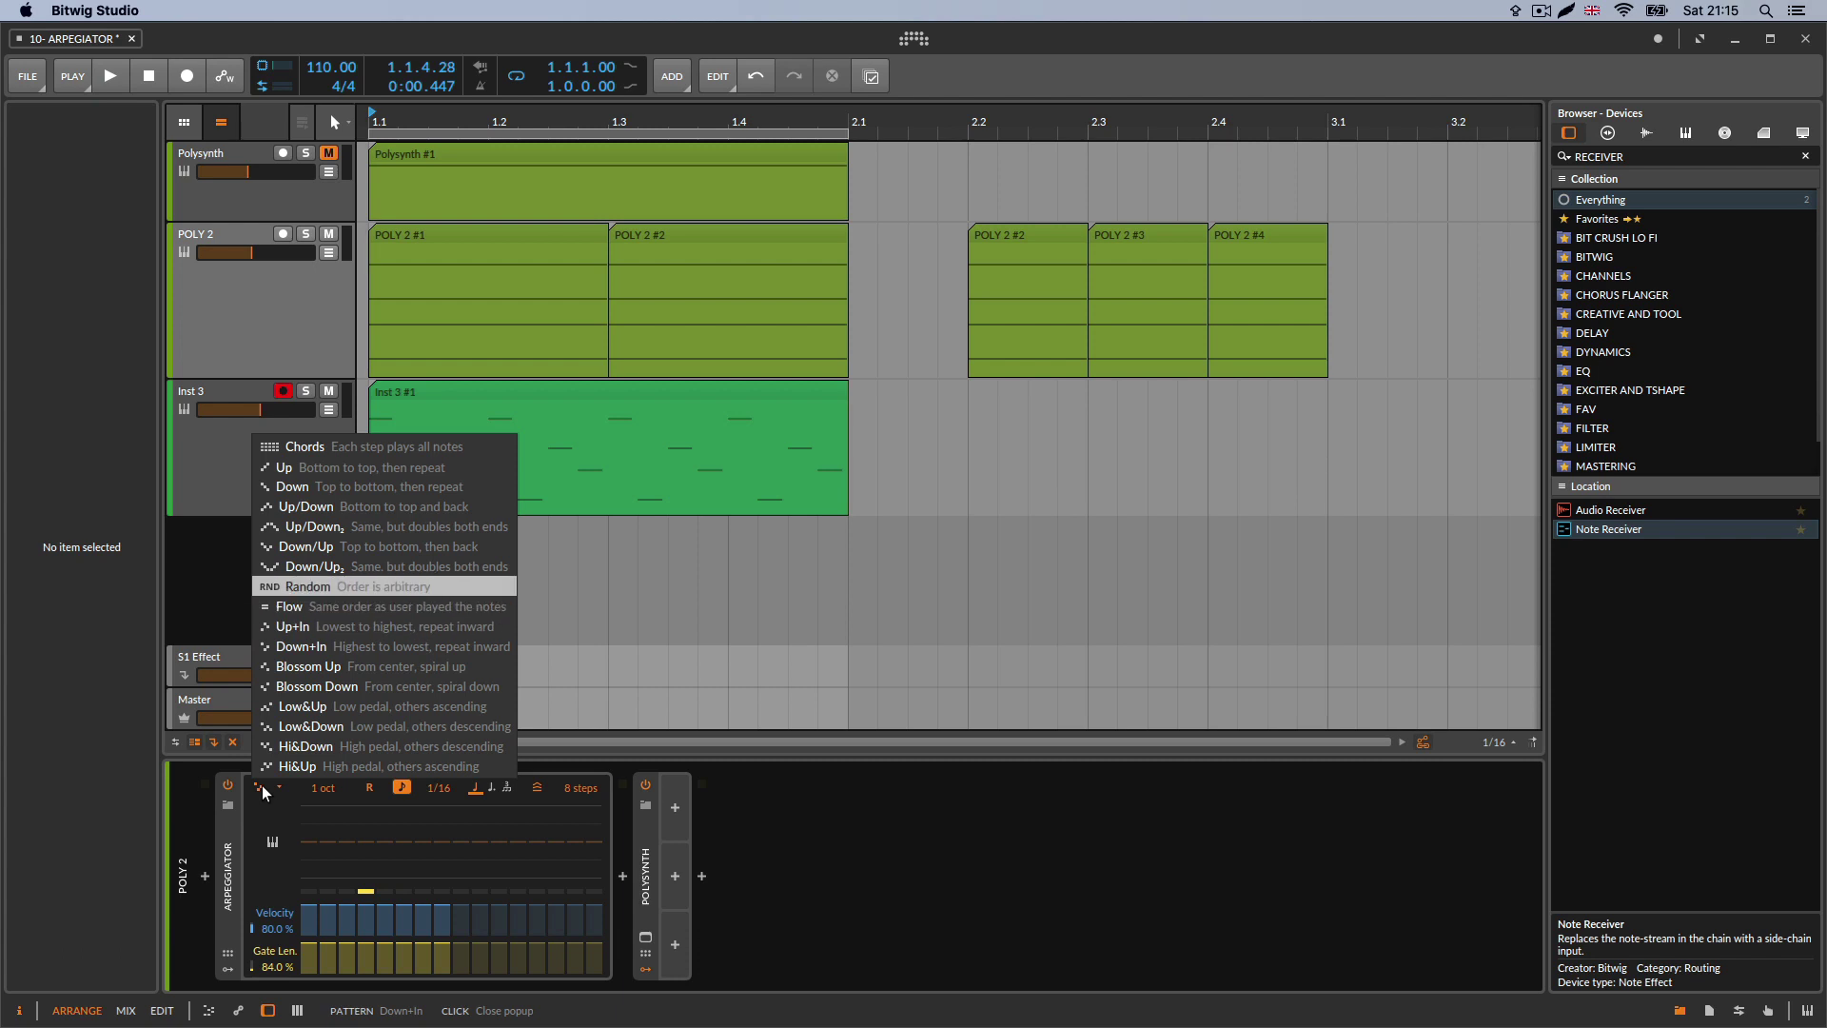
pyautogui.click(220, 468)
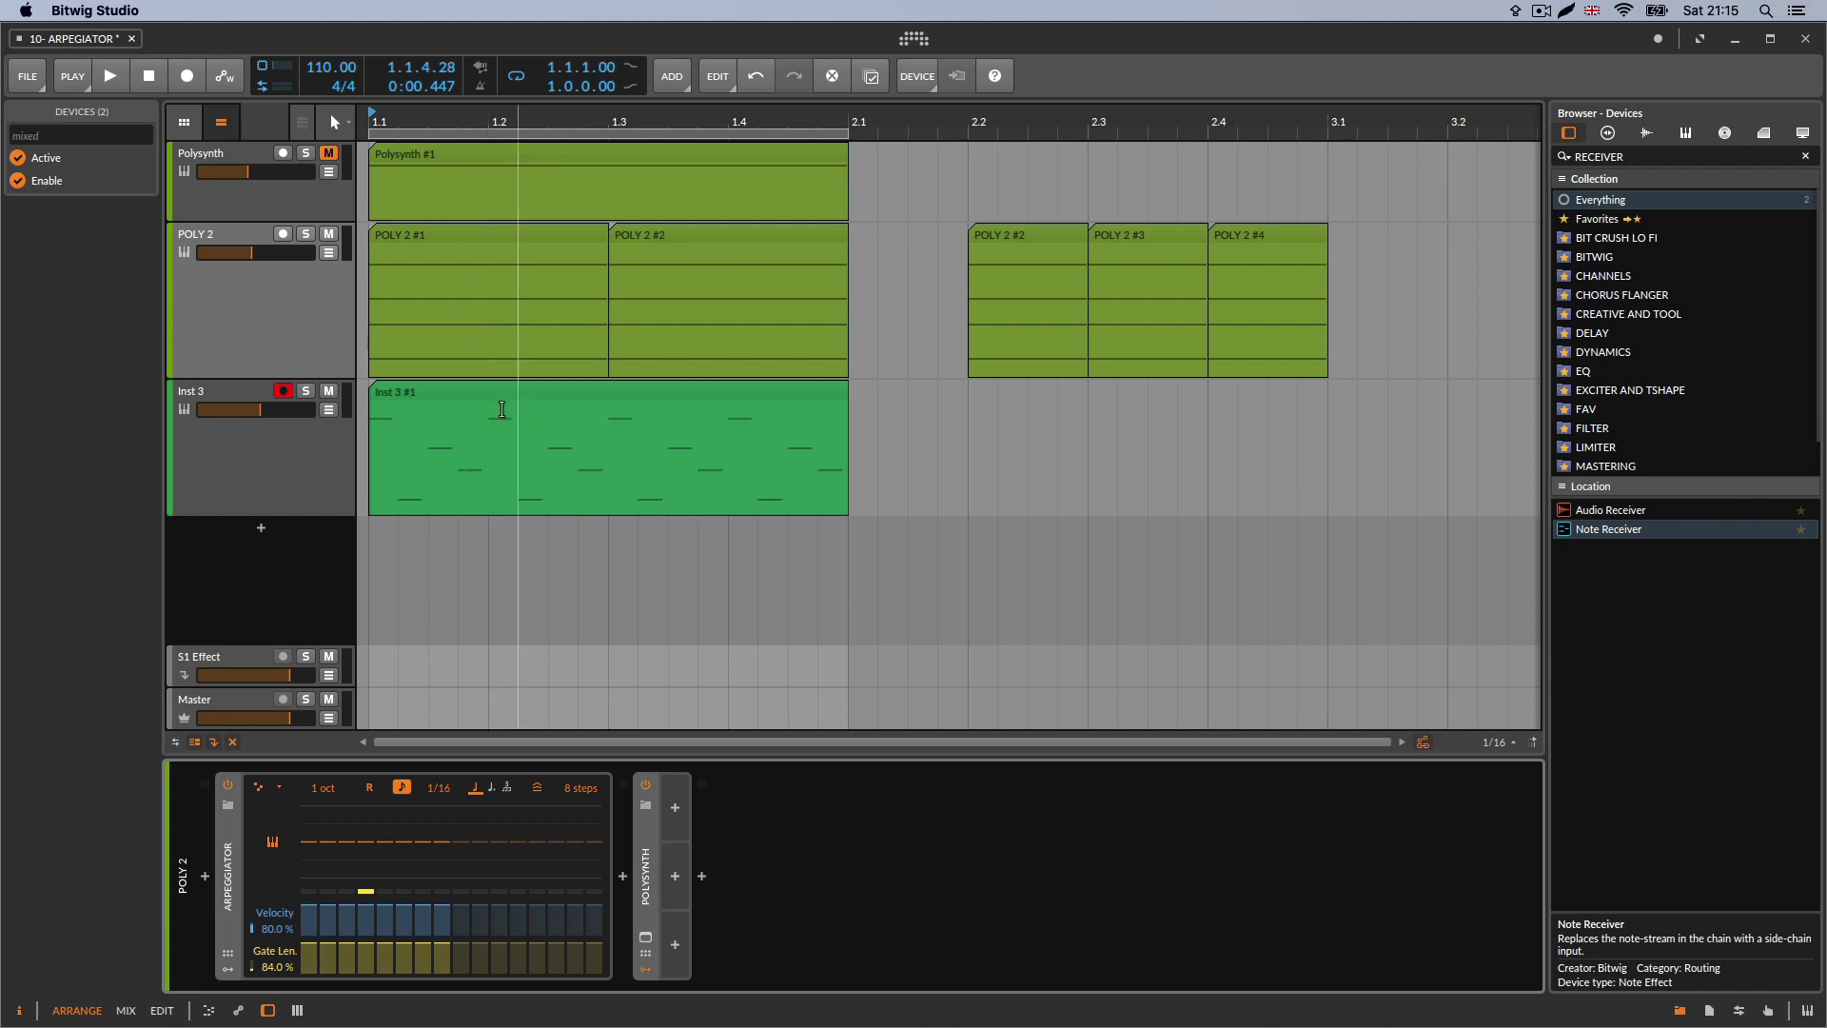
# - Offset transposition steps two to five in the POLY 2 Arpeggiator, play the result, and switch transposition back off
pyautogui.moveTo(327, 842)
pyautogui.mouseDown()
pyautogui.moveTo(367, 838)
pyautogui.moveTo(347, 840)
pyautogui.mouseUp()
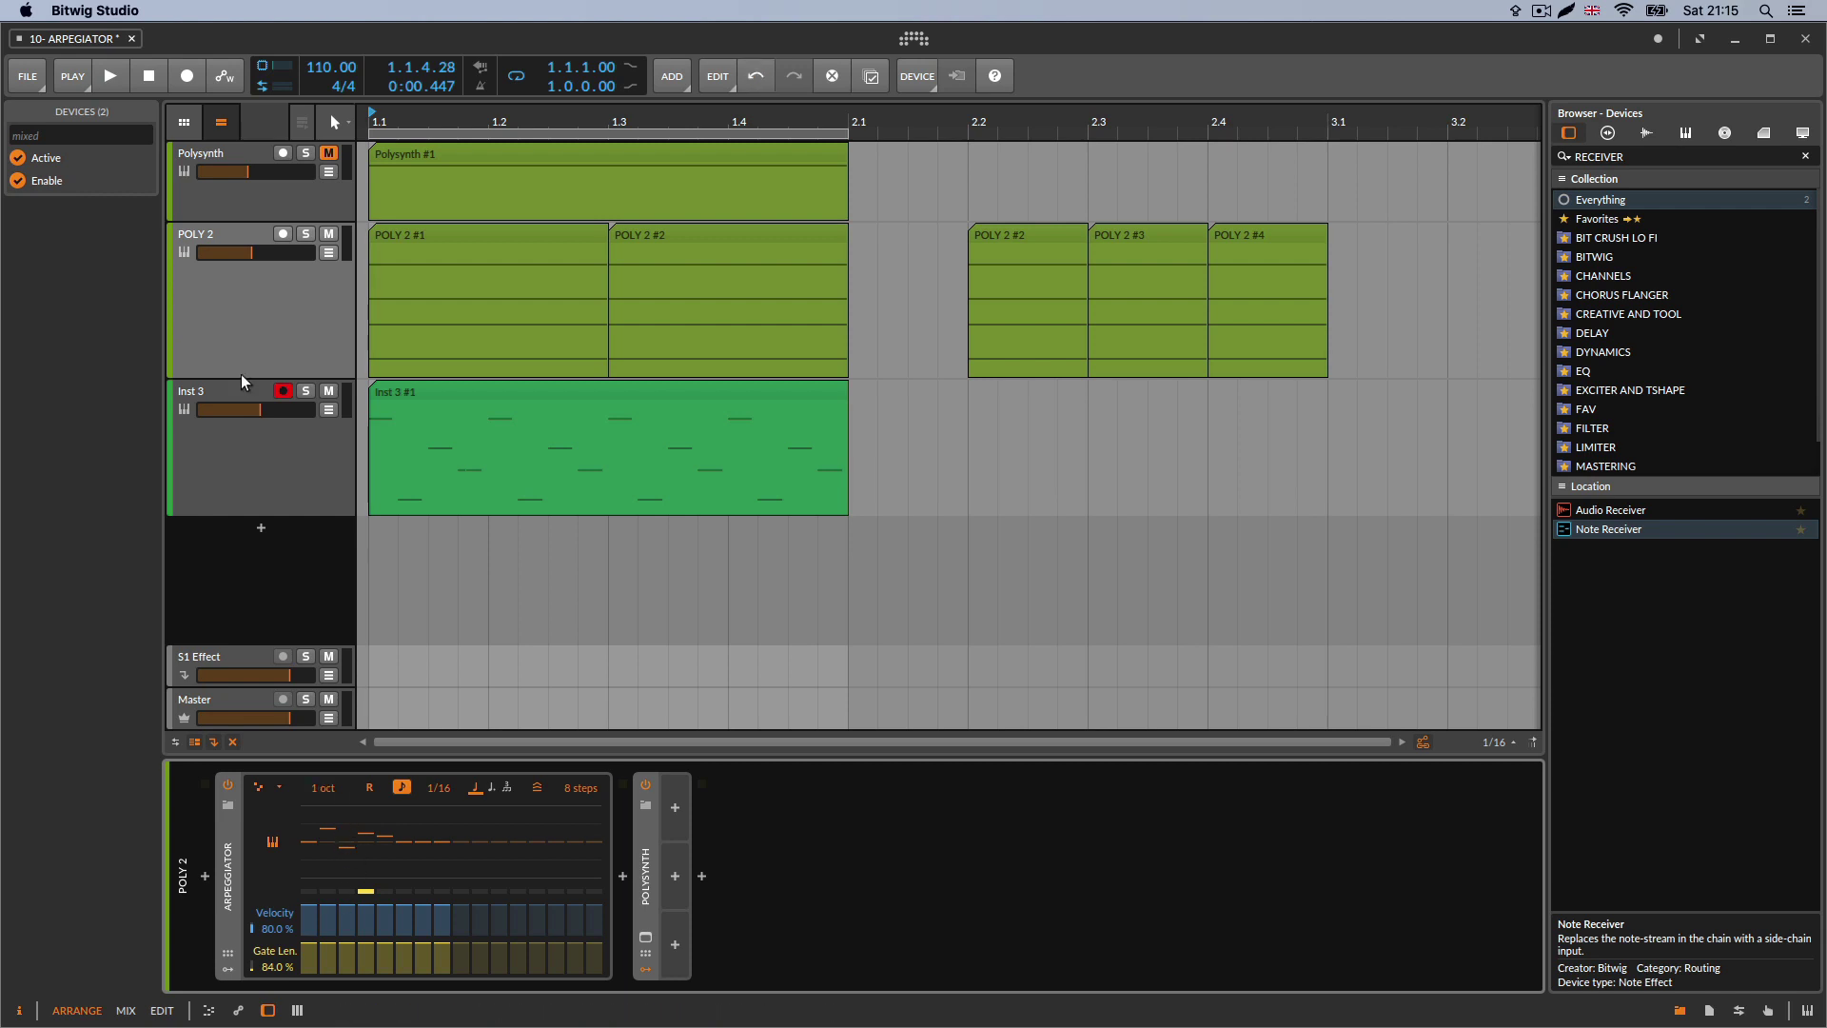
pyautogui.click(110, 76)
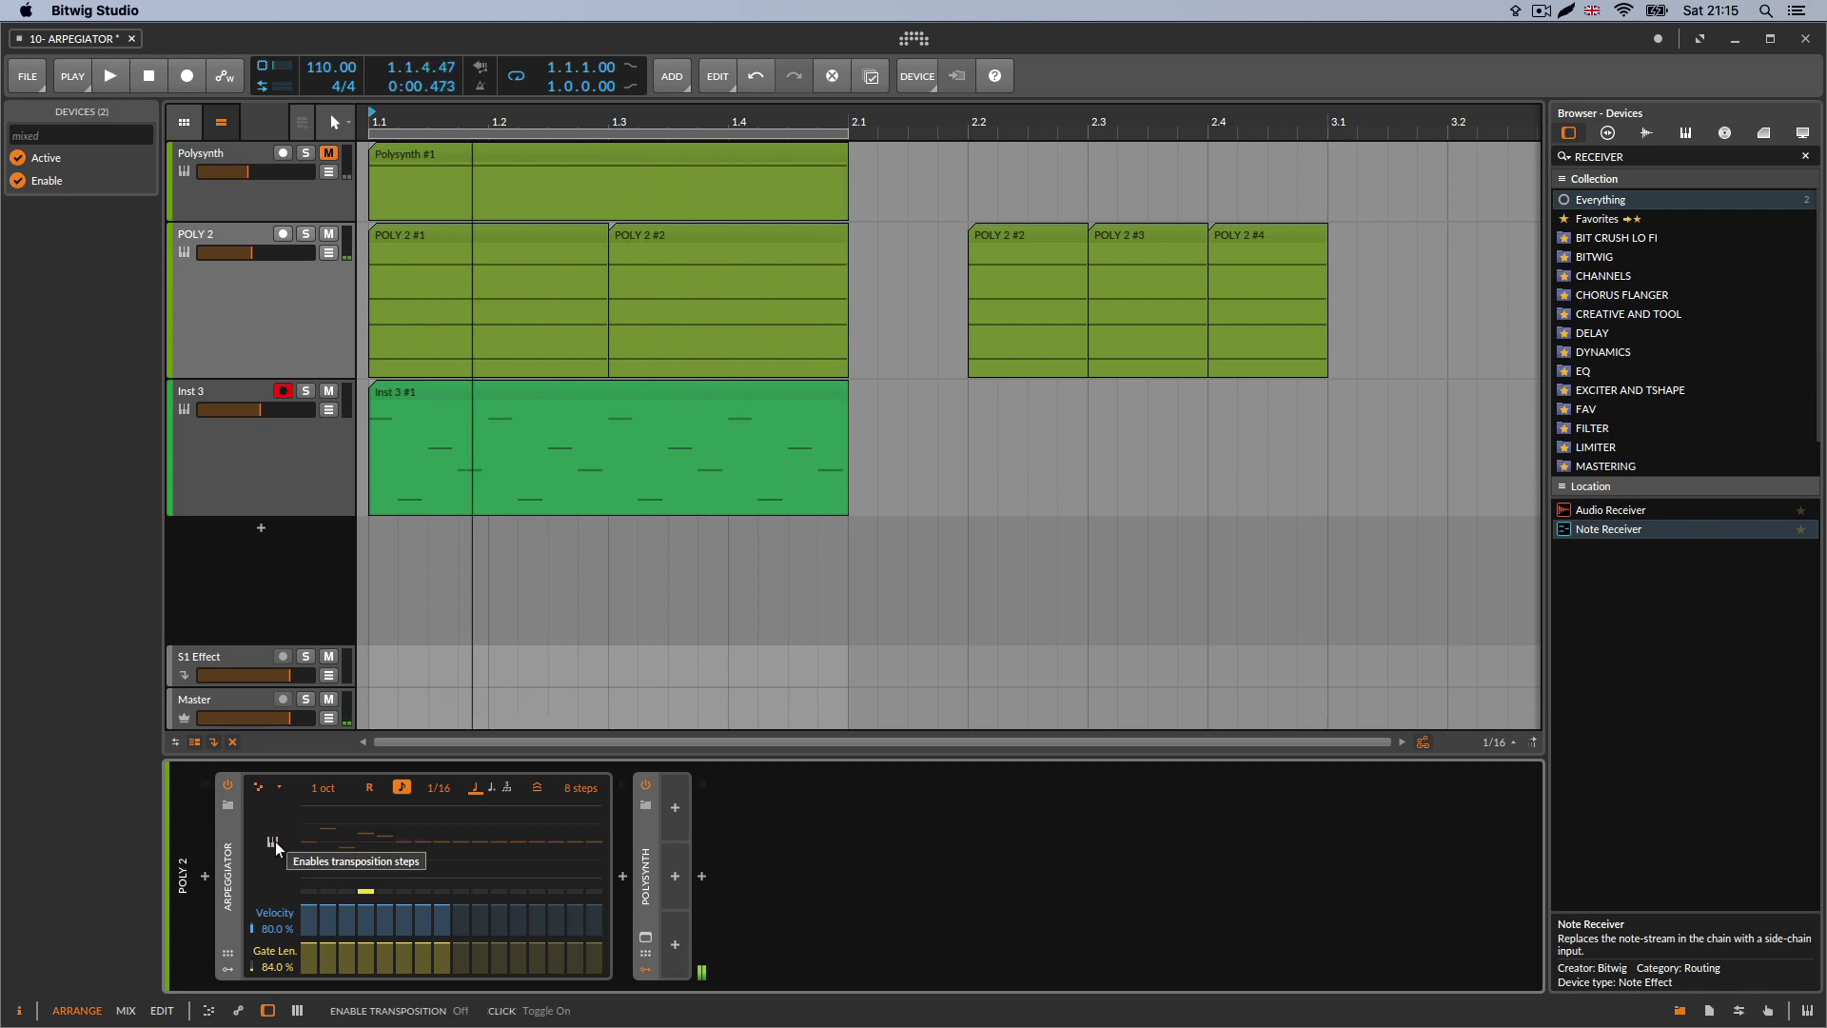
pyautogui.press('space')
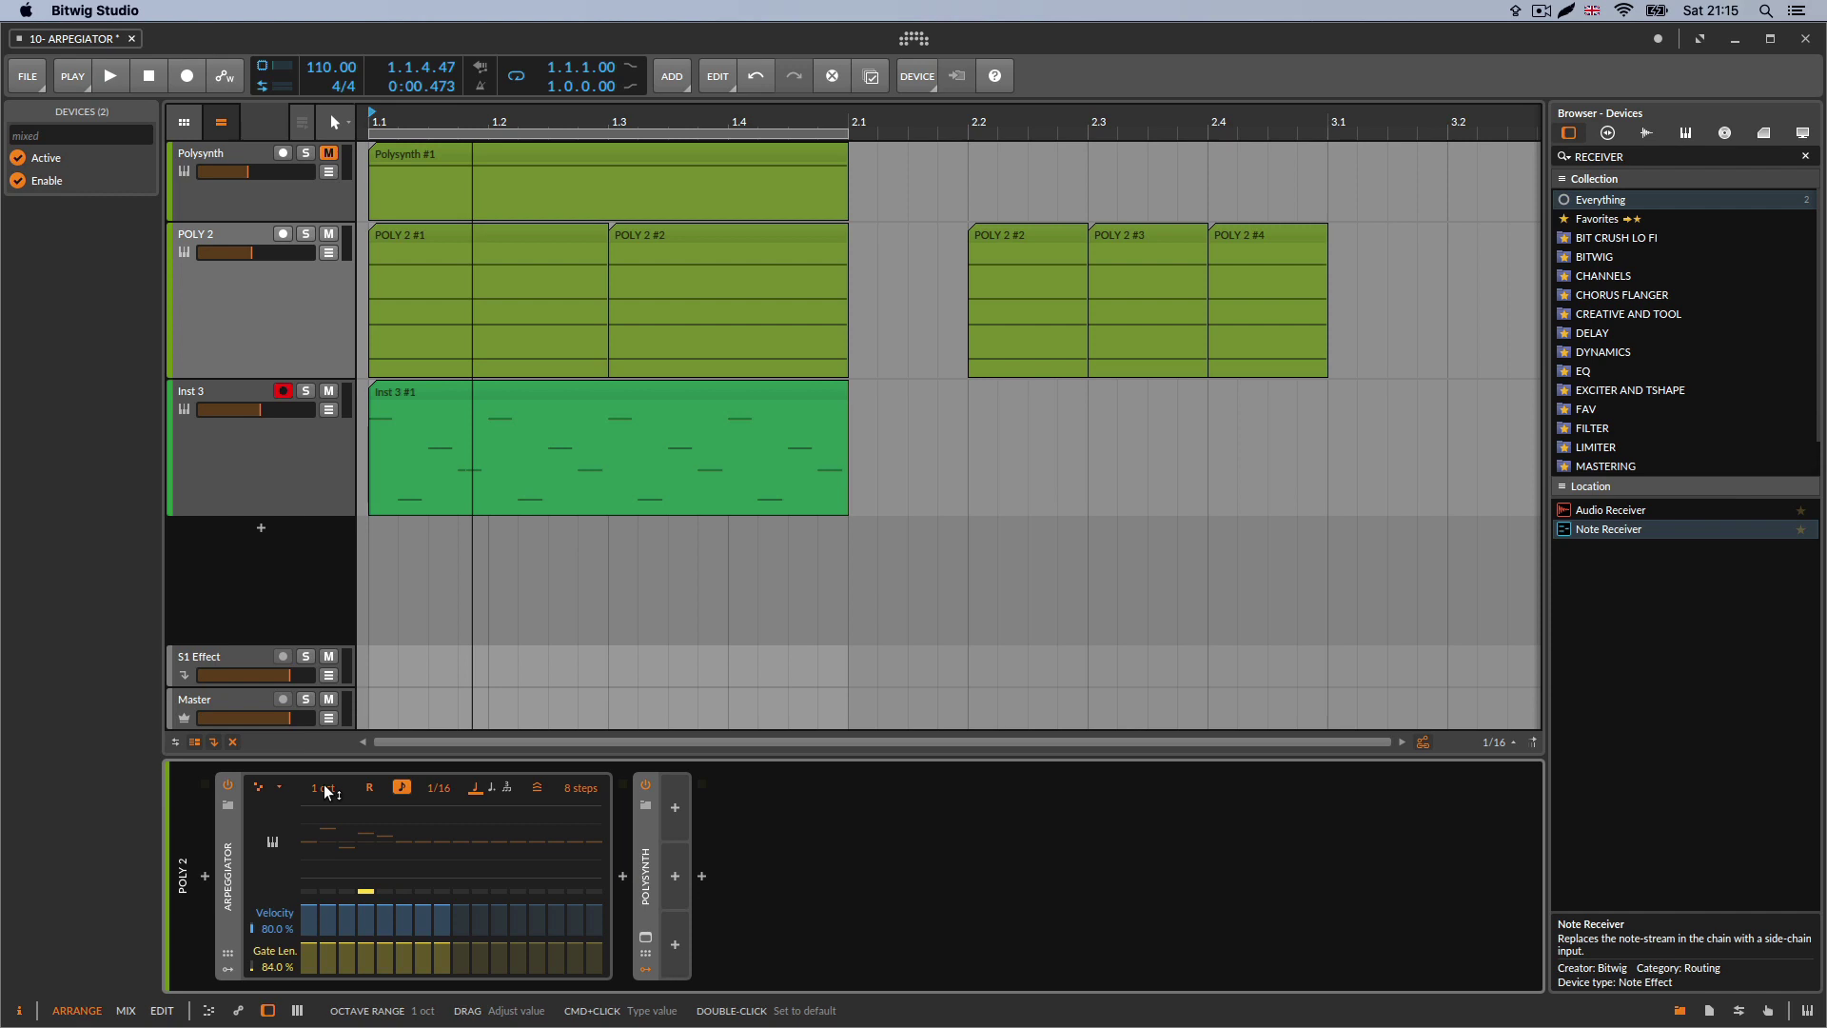
# - Inspect the note in the Polysynth #1 clip, then return to the POLY 2 track's devices
pyautogui.click(466, 163)
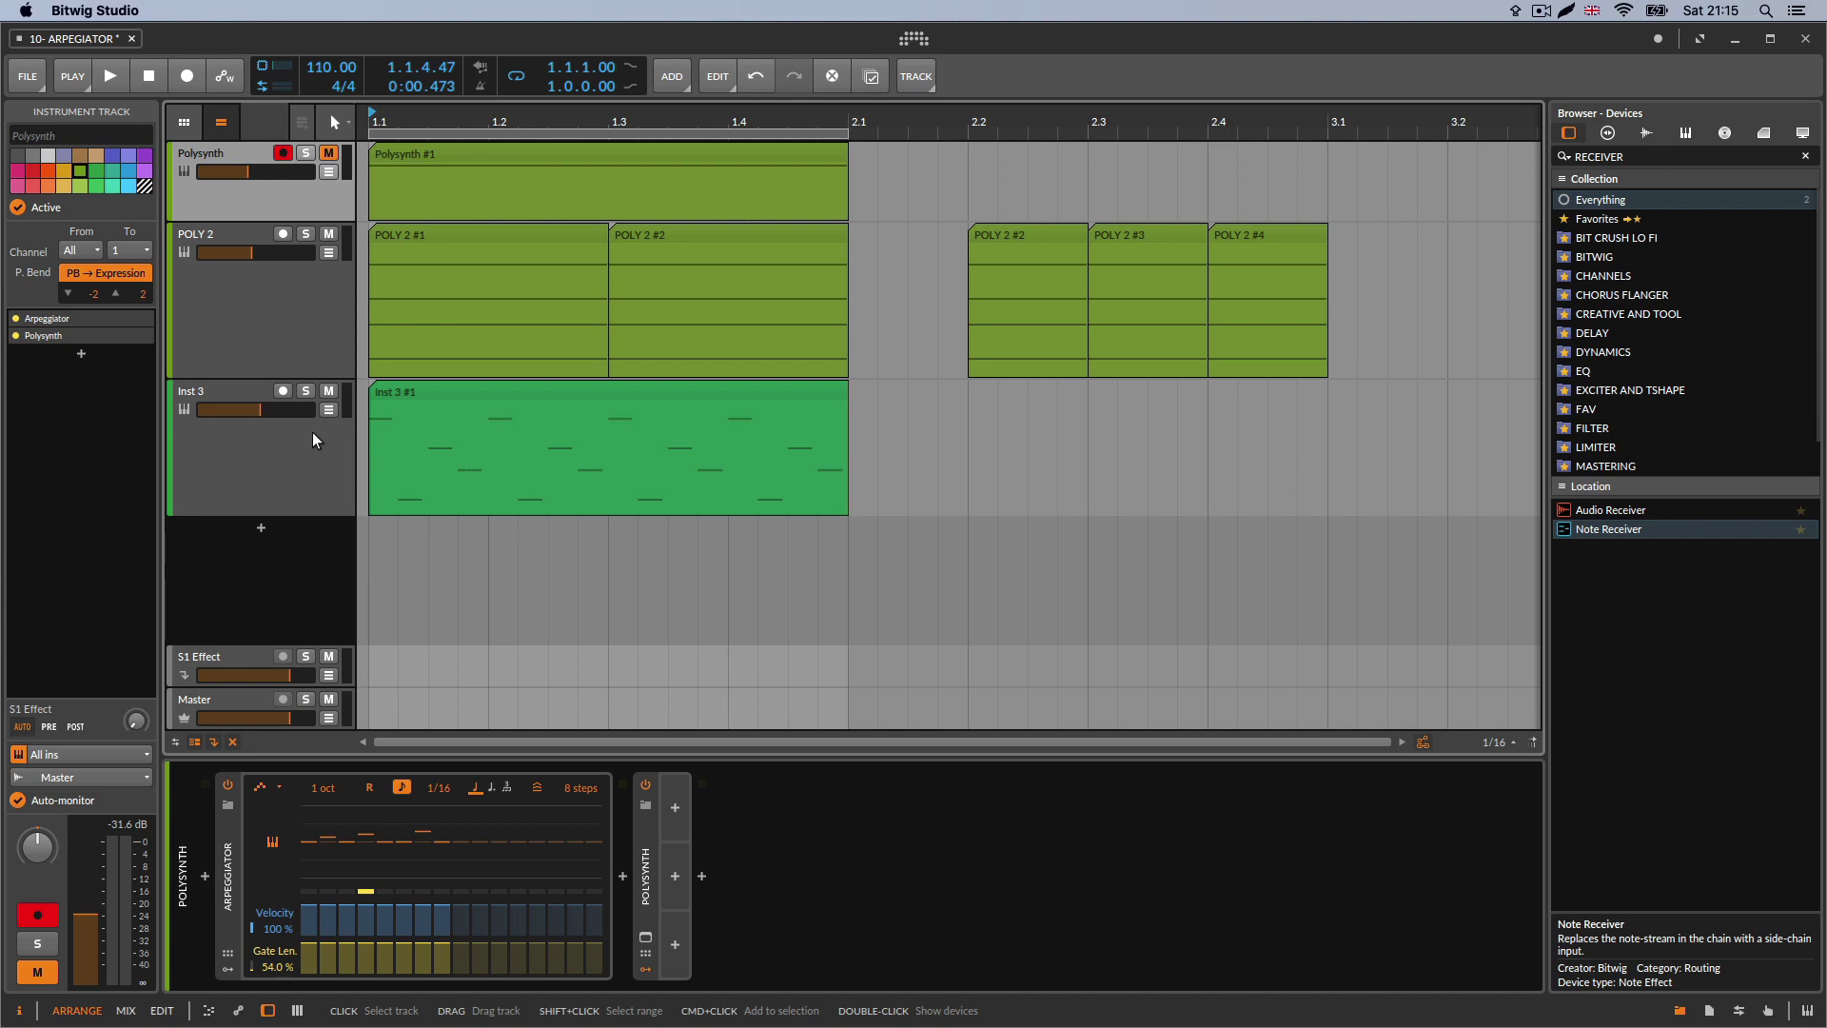
pyautogui.doubleClick(534, 163)
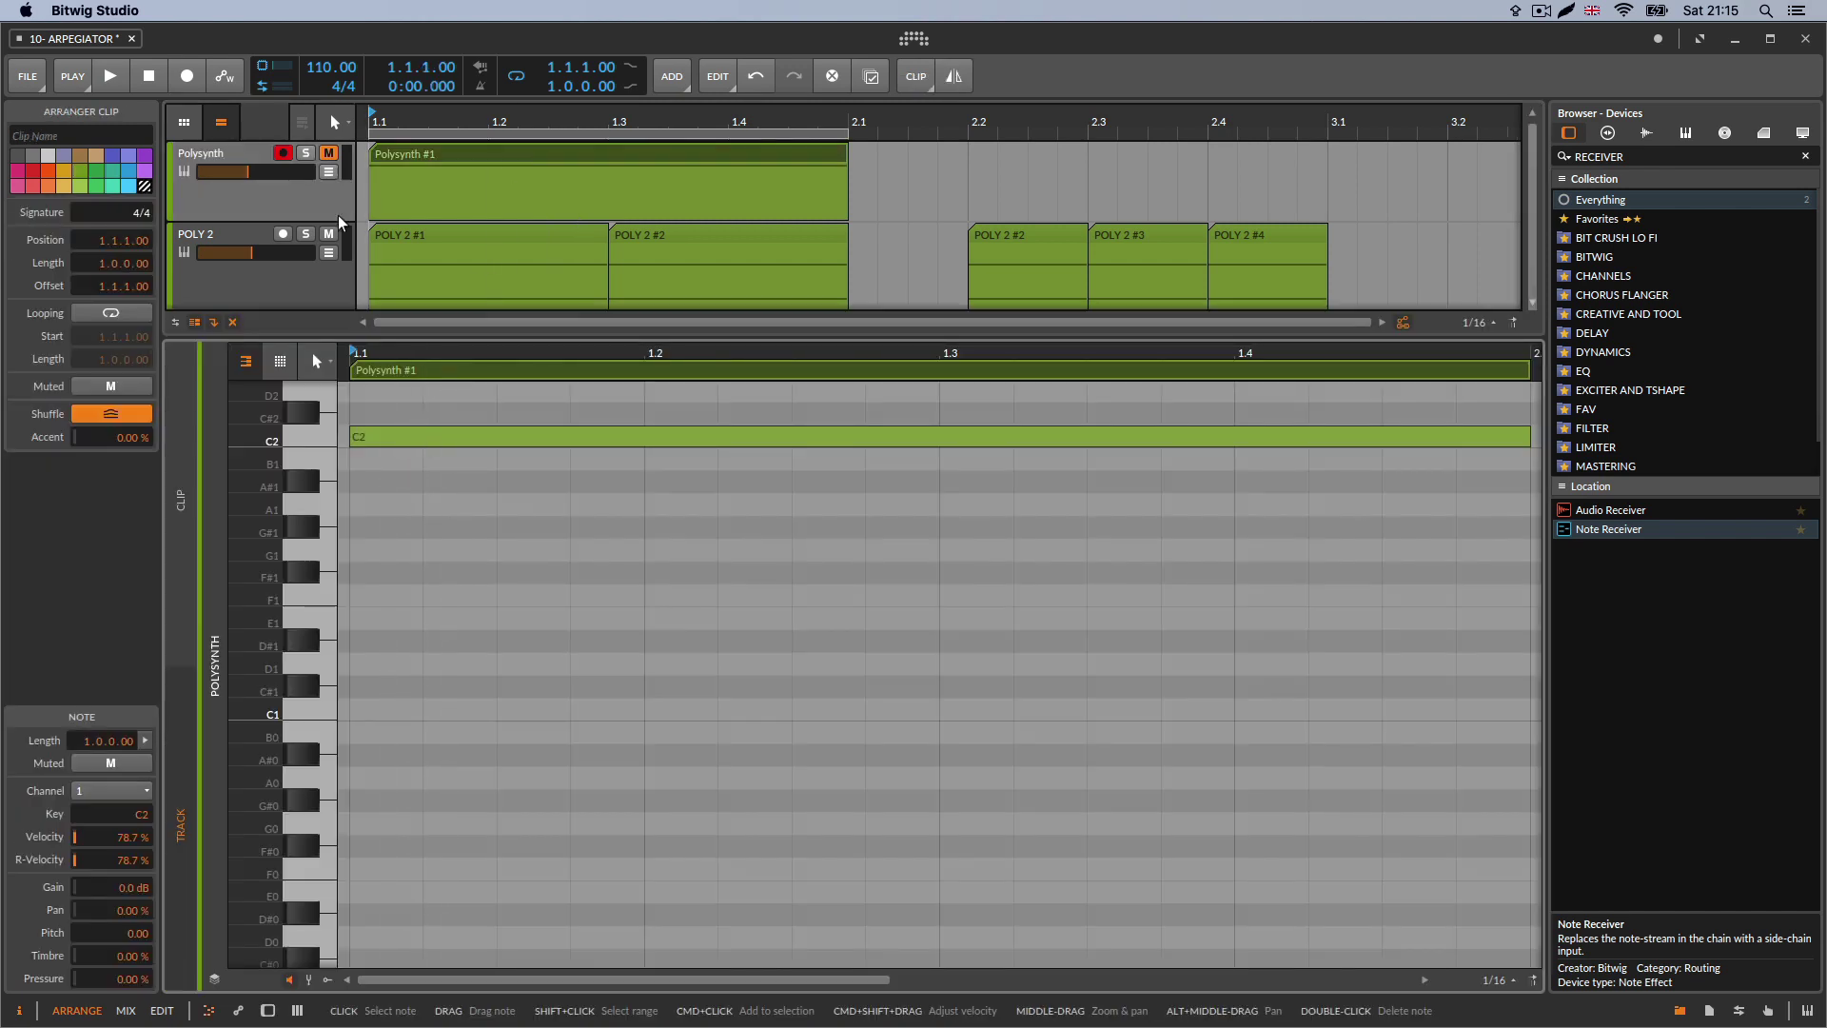
pyautogui.click(290, 283)
pyautogui.doubleClick(290, 283)
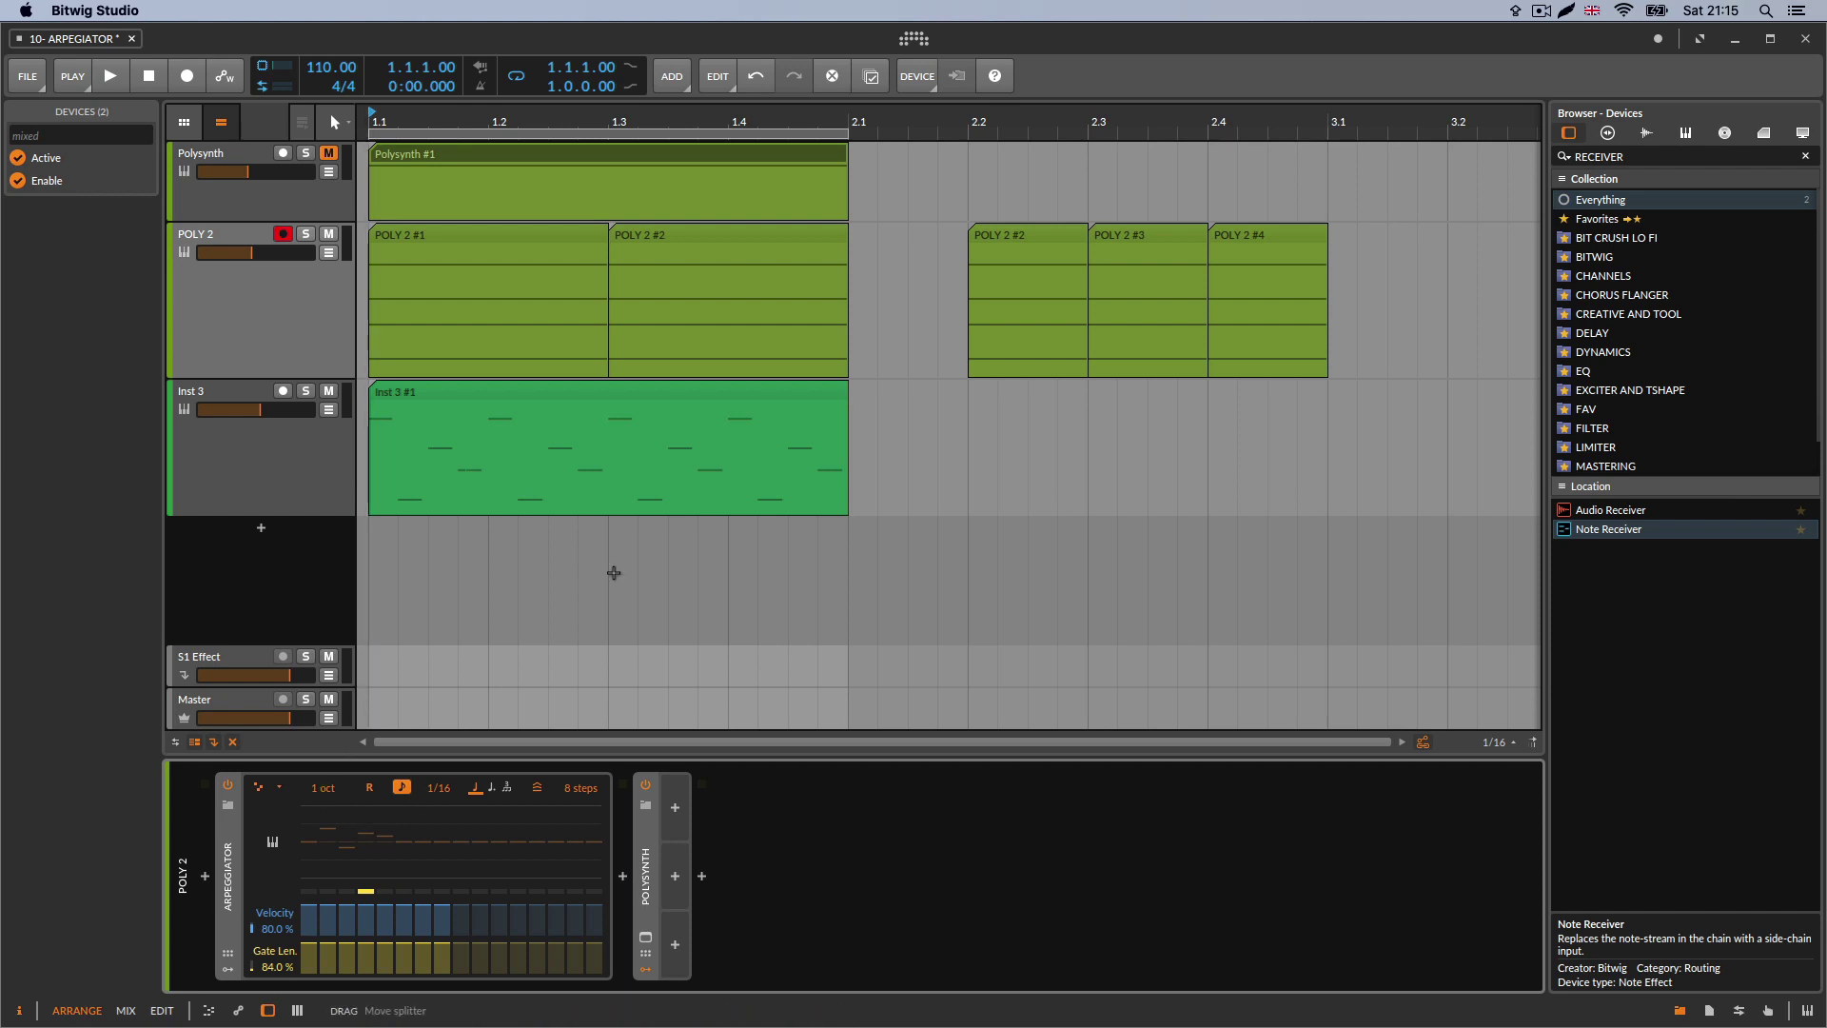
# - Move the second POLY 2 half-bar clip to Inst 3 at 2.2, extend the first to a full bar, and play it
pyautogui.moveTo(705, 237); pyautogui.dragTo(1069, 471)
pyautogui.click(606, 239)
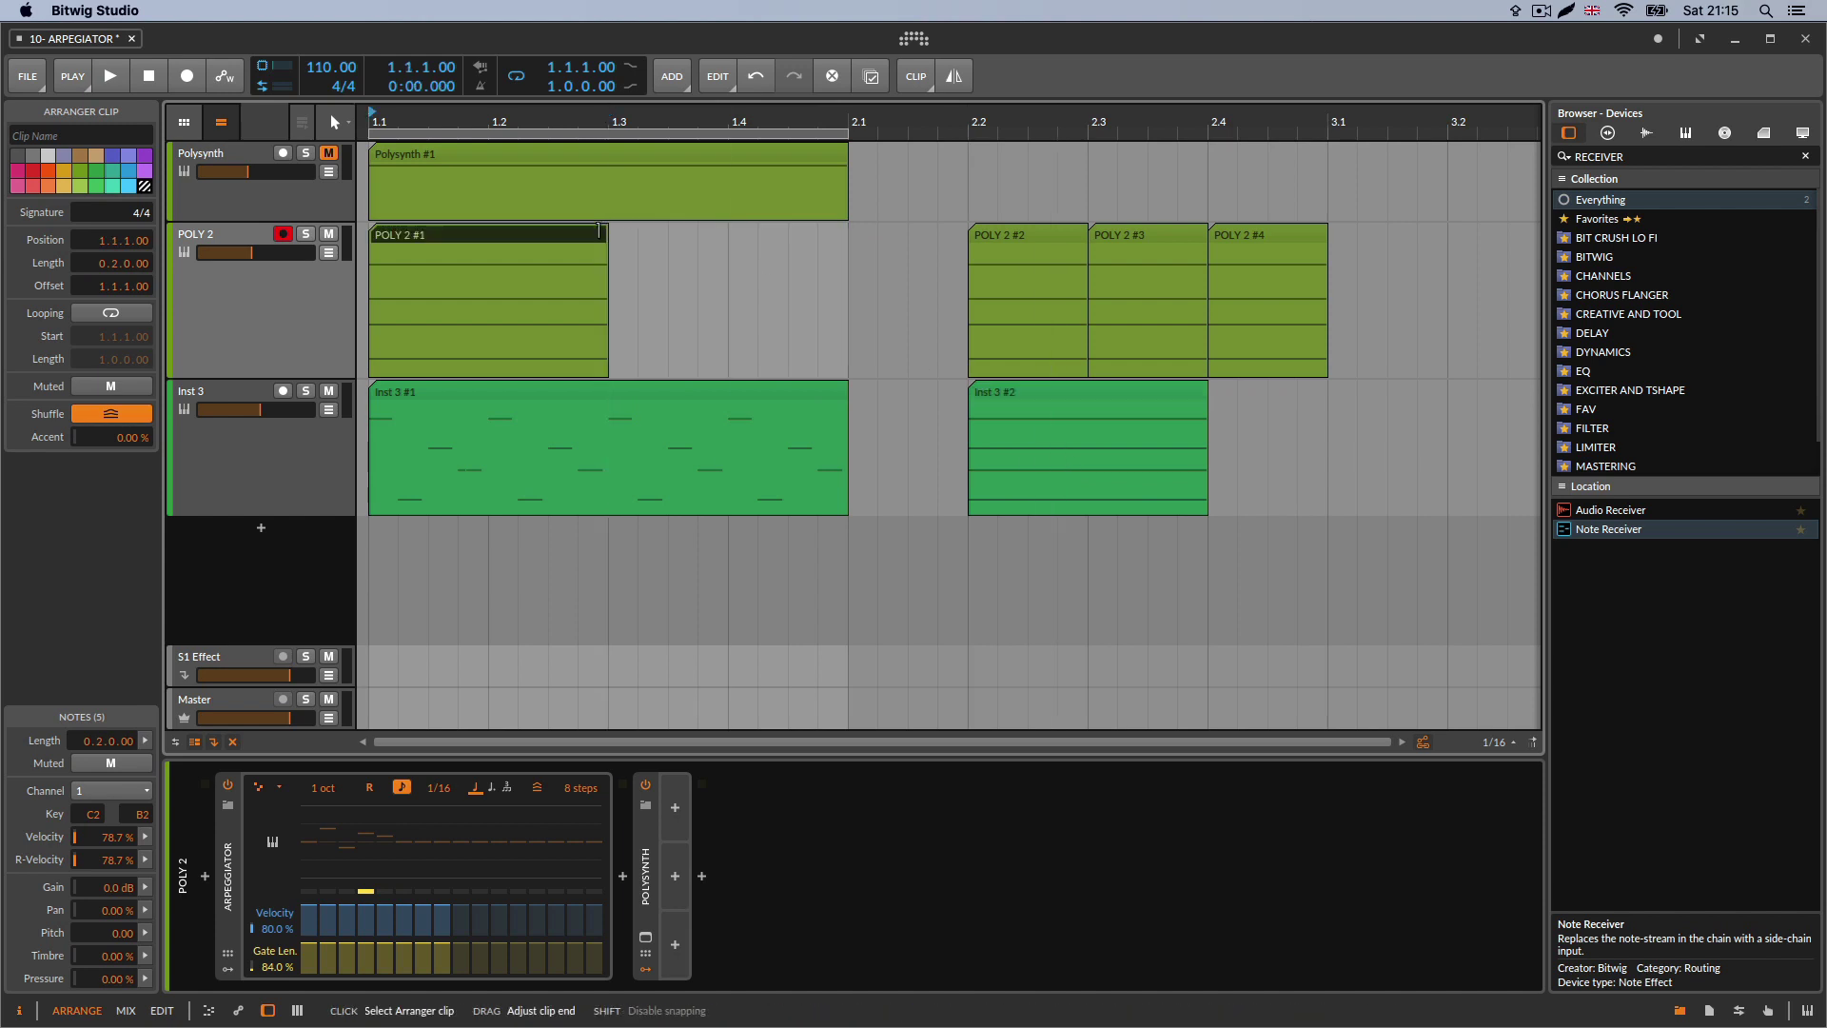
pyautogui.moveTo(608, 243); pyautogui.dragTo(848, 249)
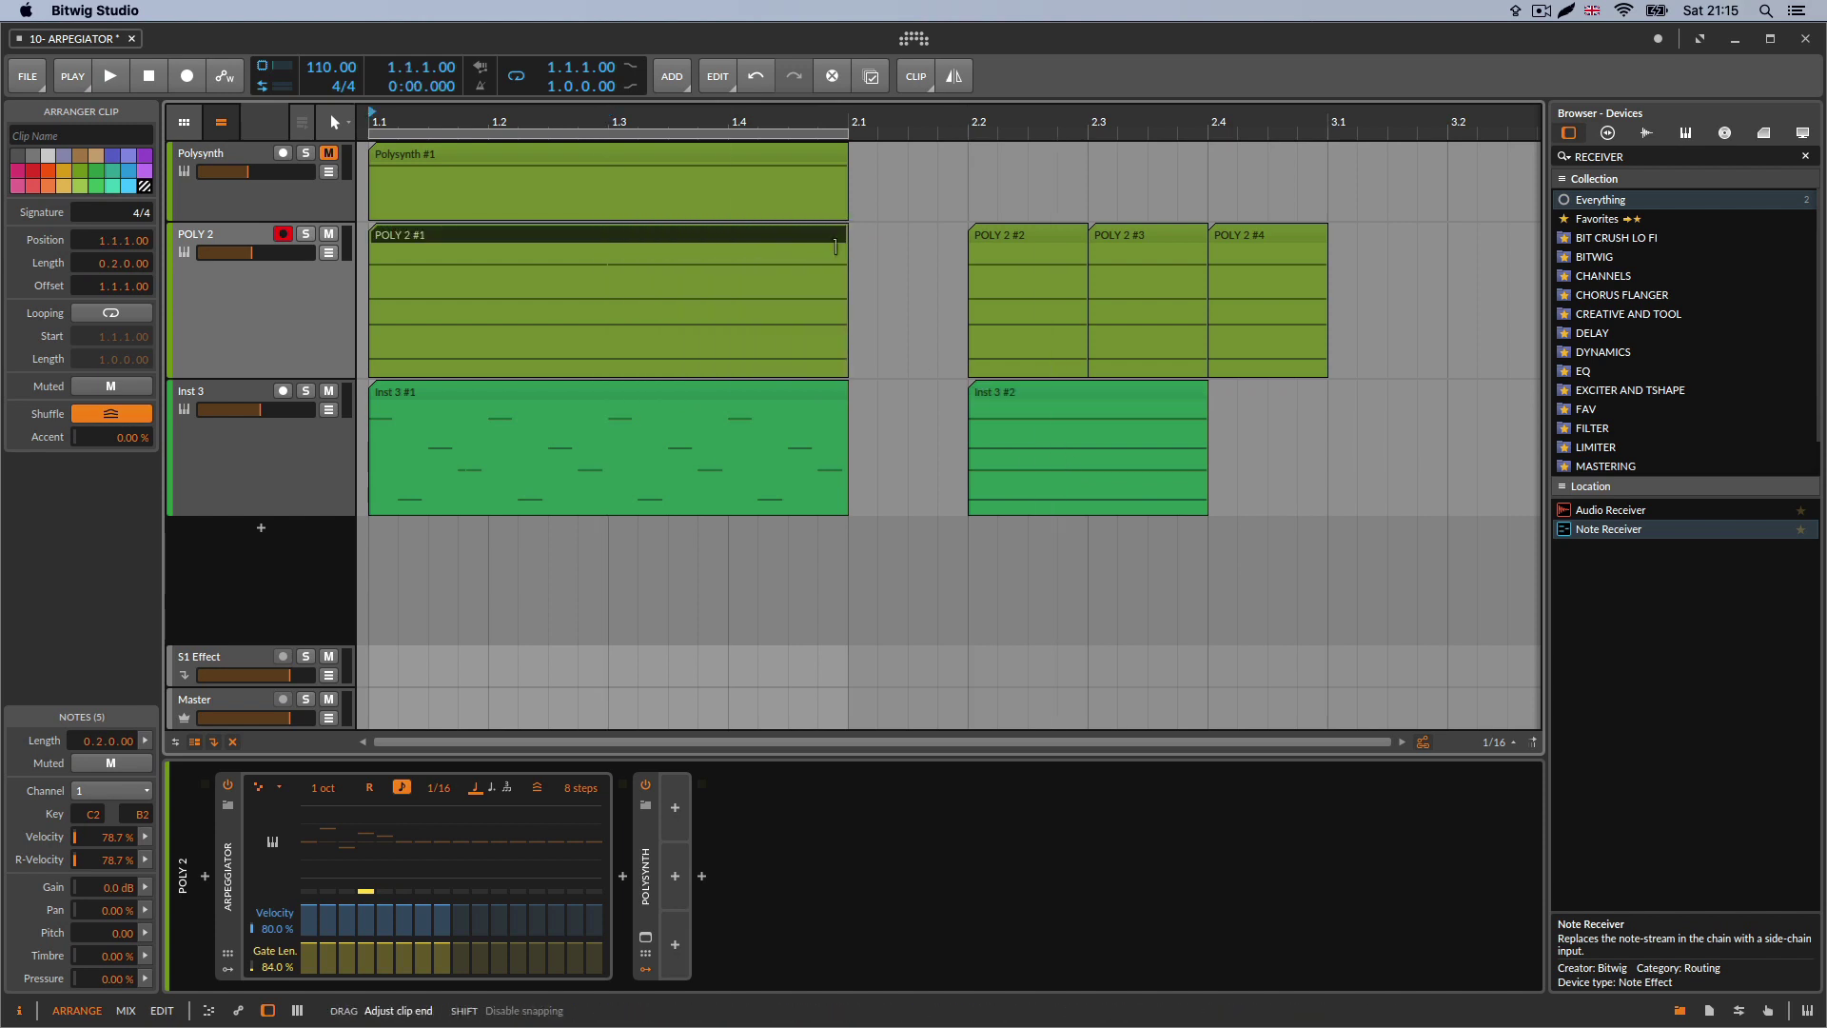
pyautogui.click(147, 76)
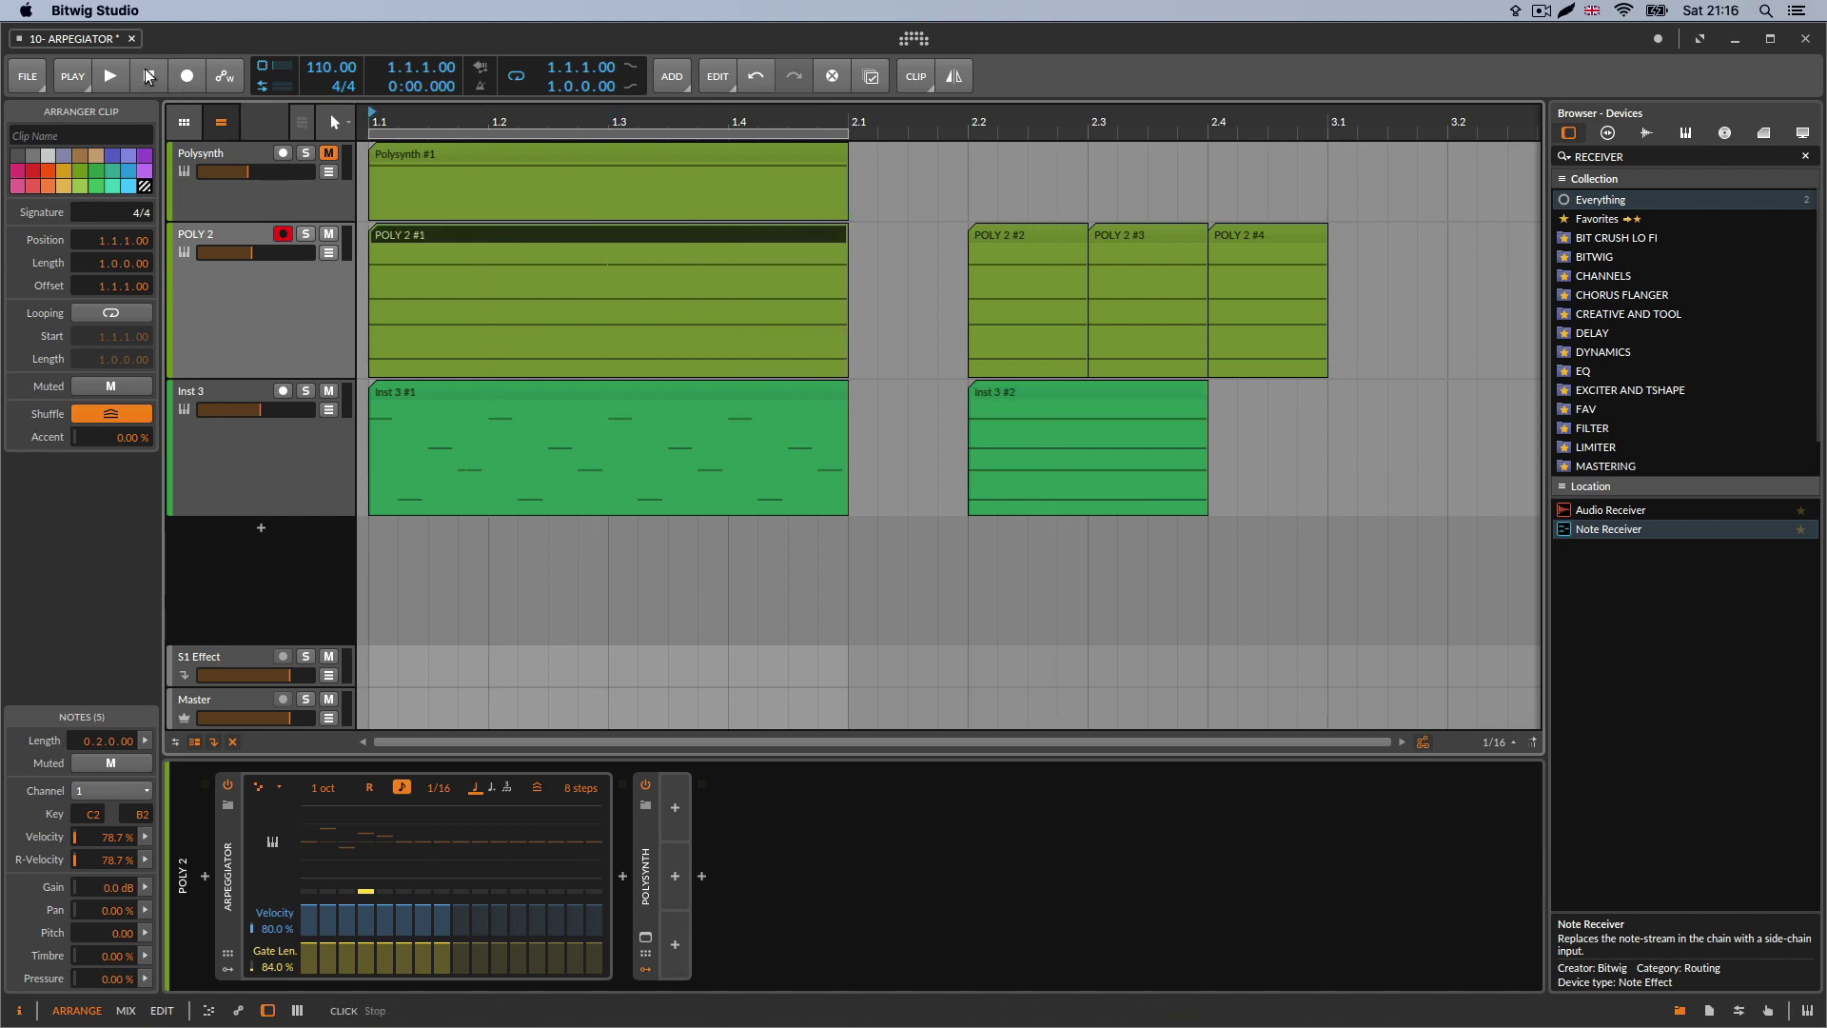
pyautogui.click(109, 76)
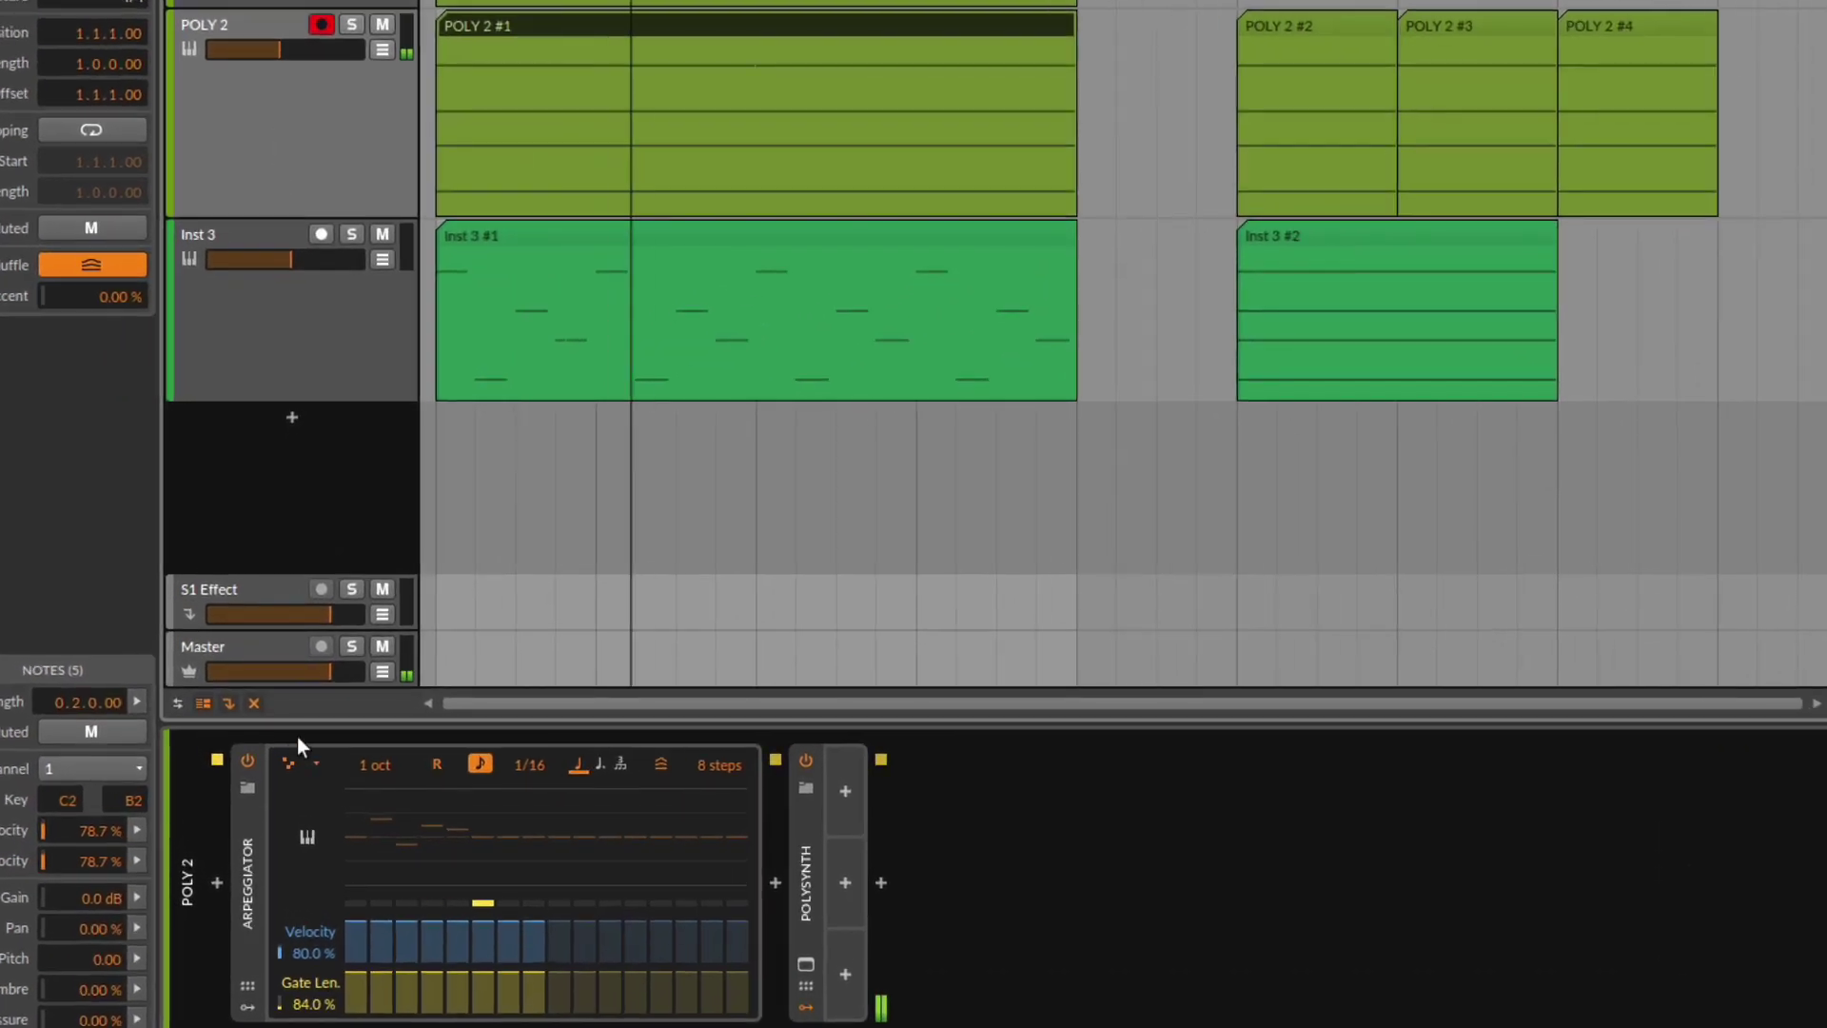
# - Set the POLY 2 Arpeggiator pattern to Up and its octave range to 3 oct while auditioning, then stop playback
pyautogui.click(272, 788)
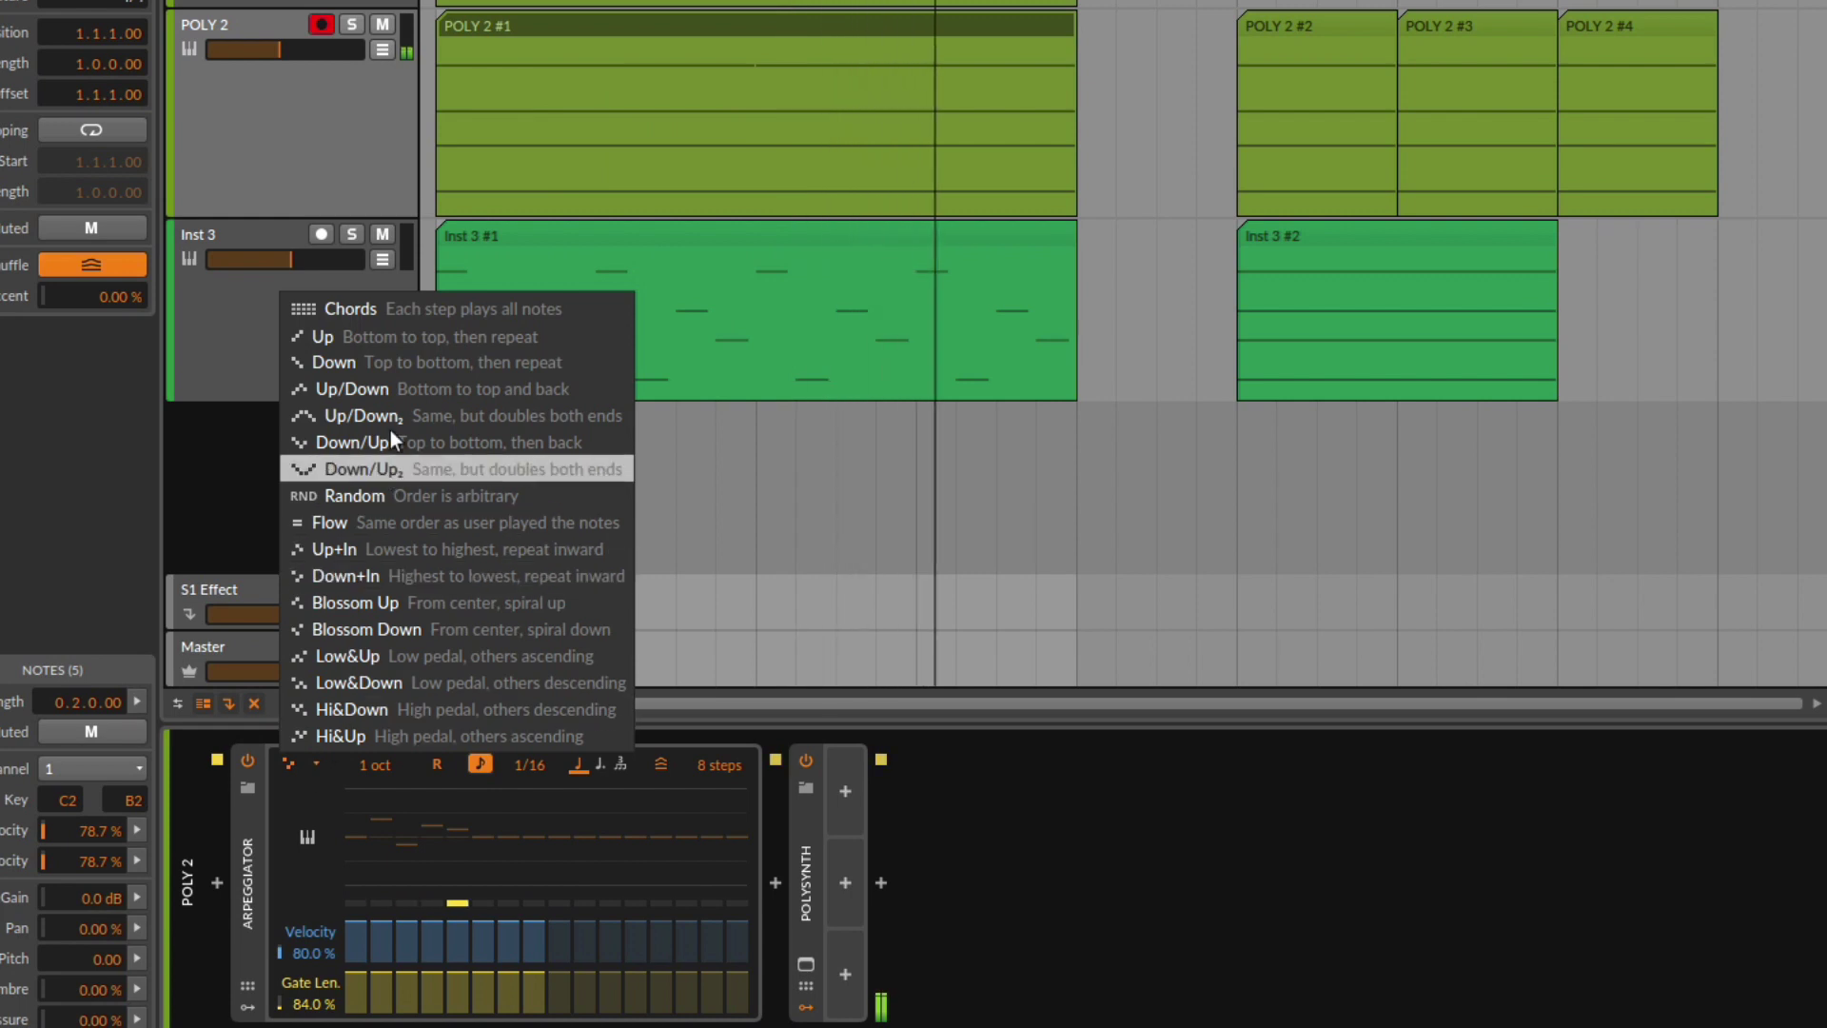
pyautogui.click(345, 338)
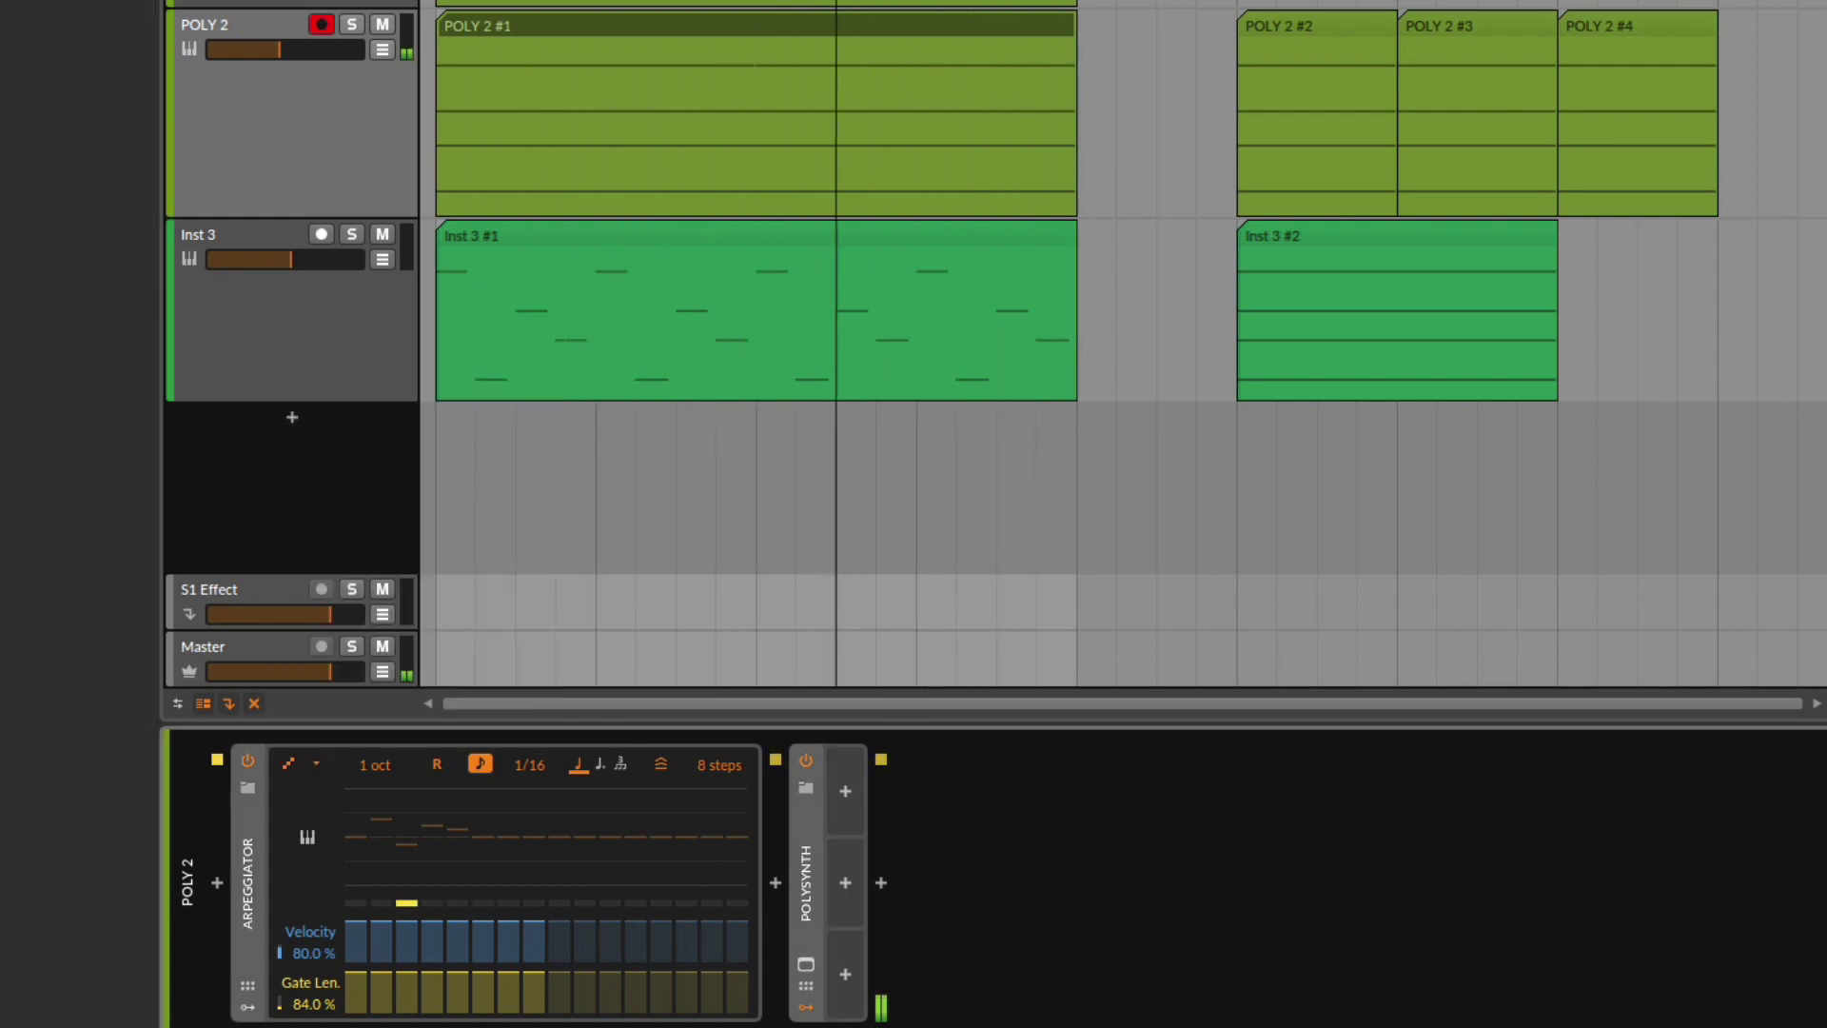
pyautogui.press('space')
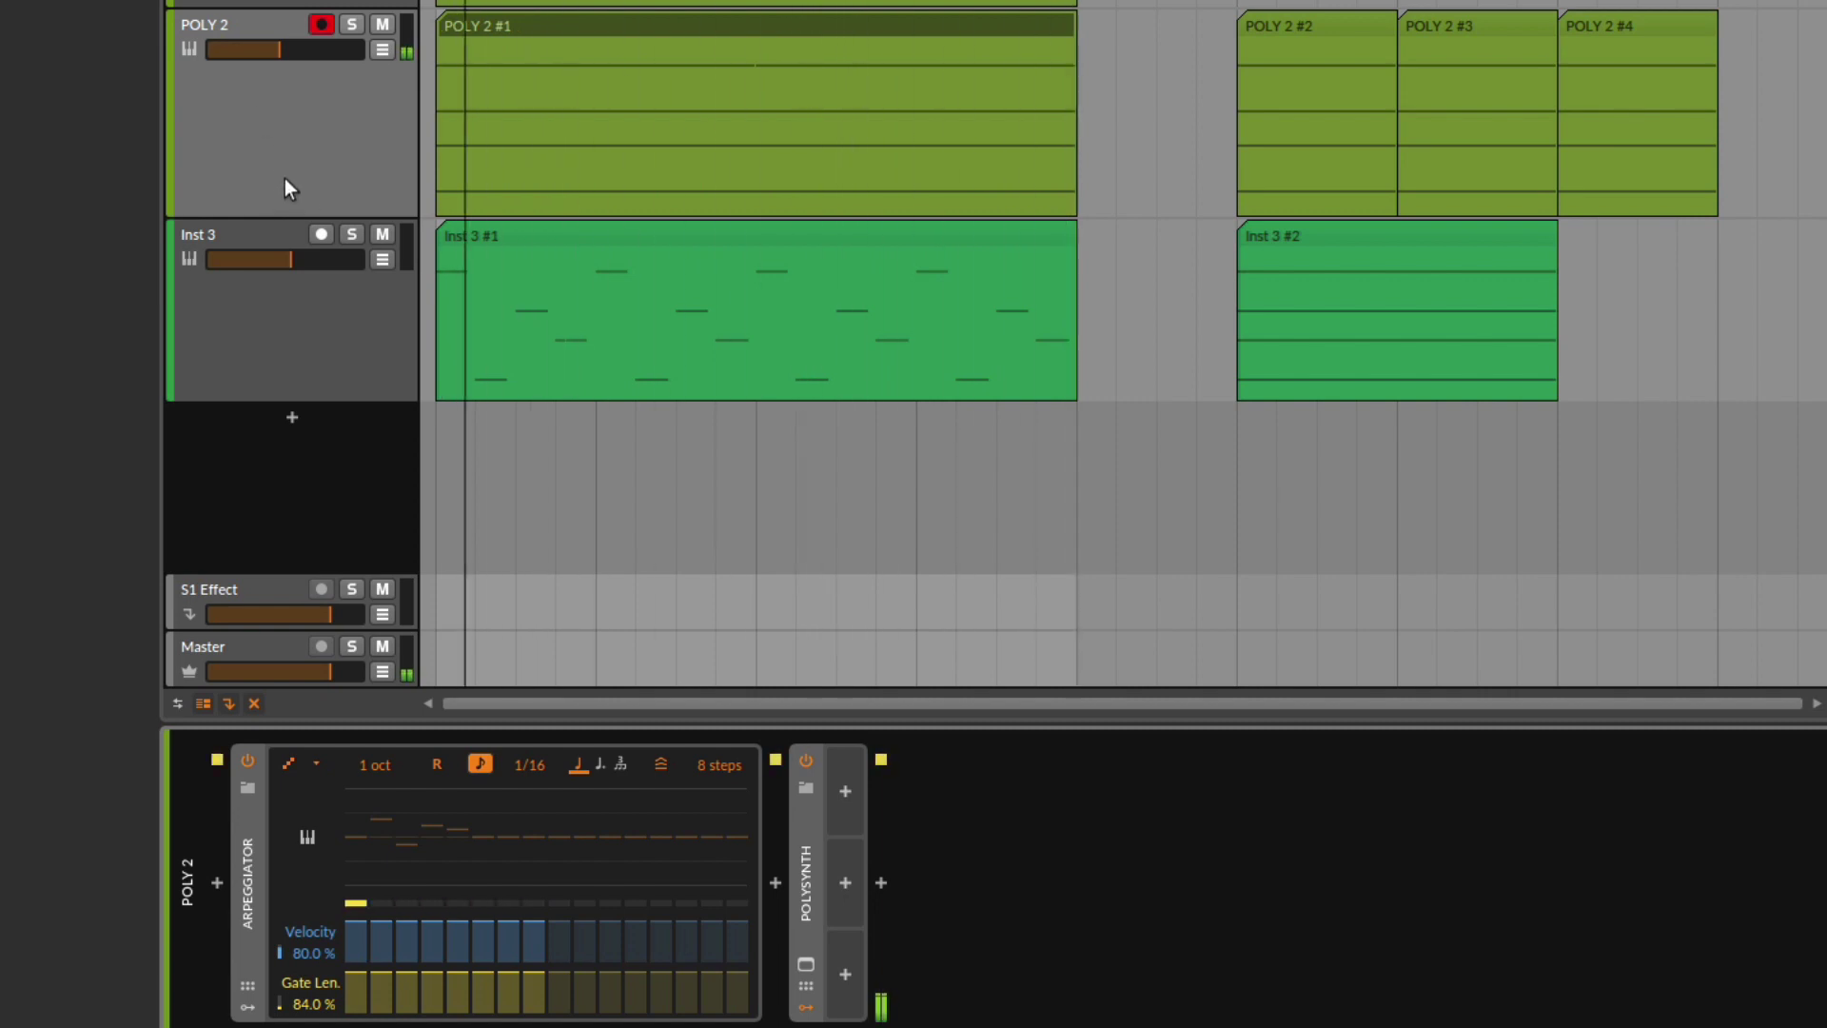
pyautogui.click(266, 799)
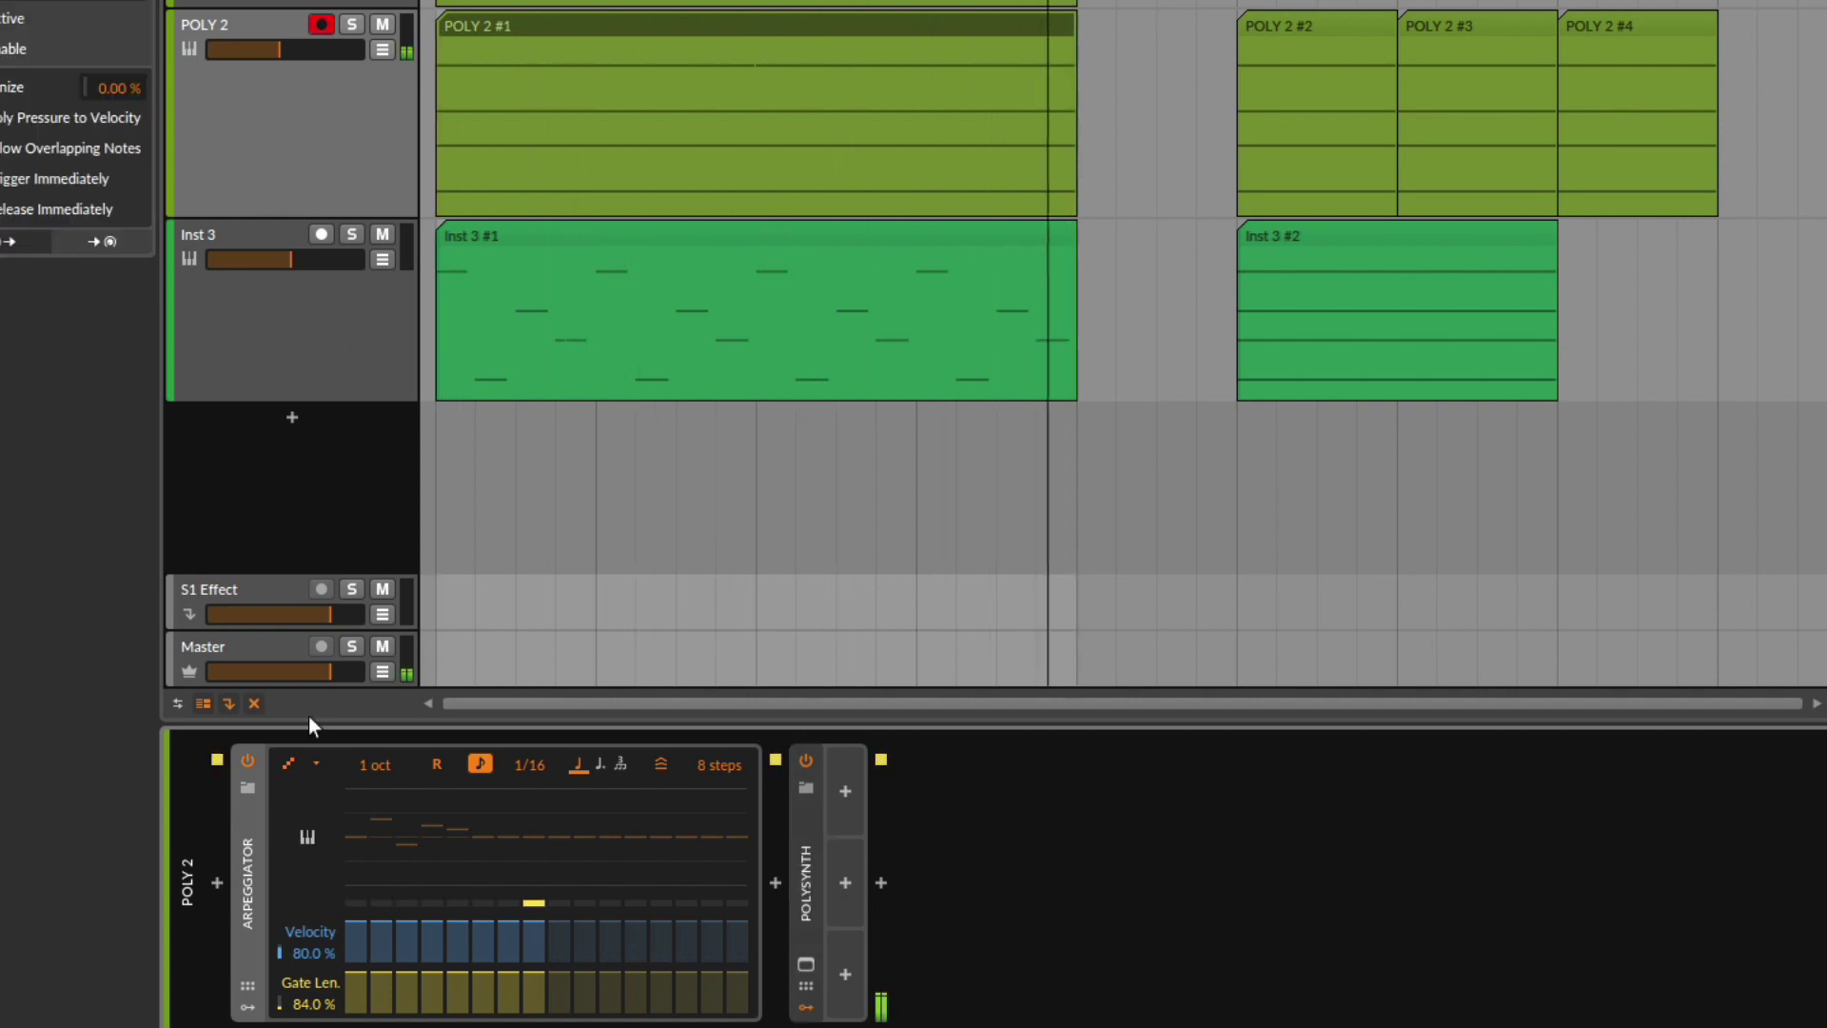
pyautogui.click(303, 158)
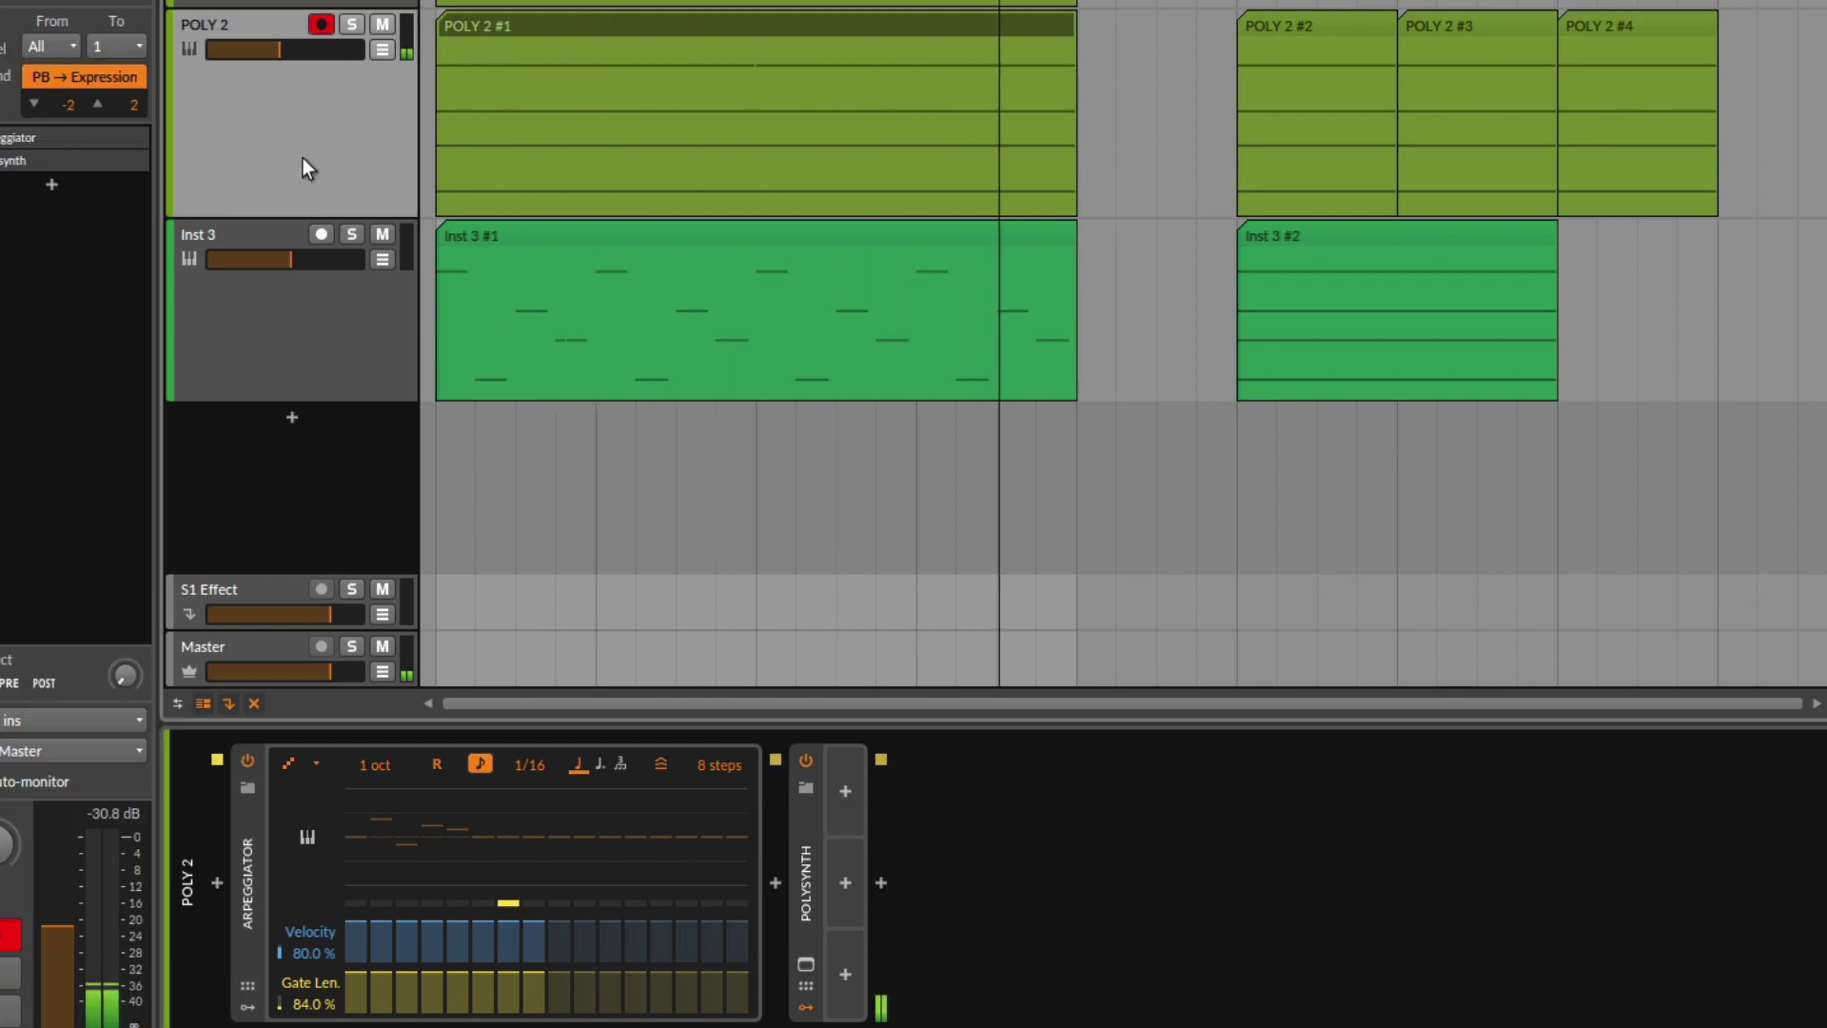
pyautogui.moveTo(383, 763); pyautogui.dragTo(380, 766)
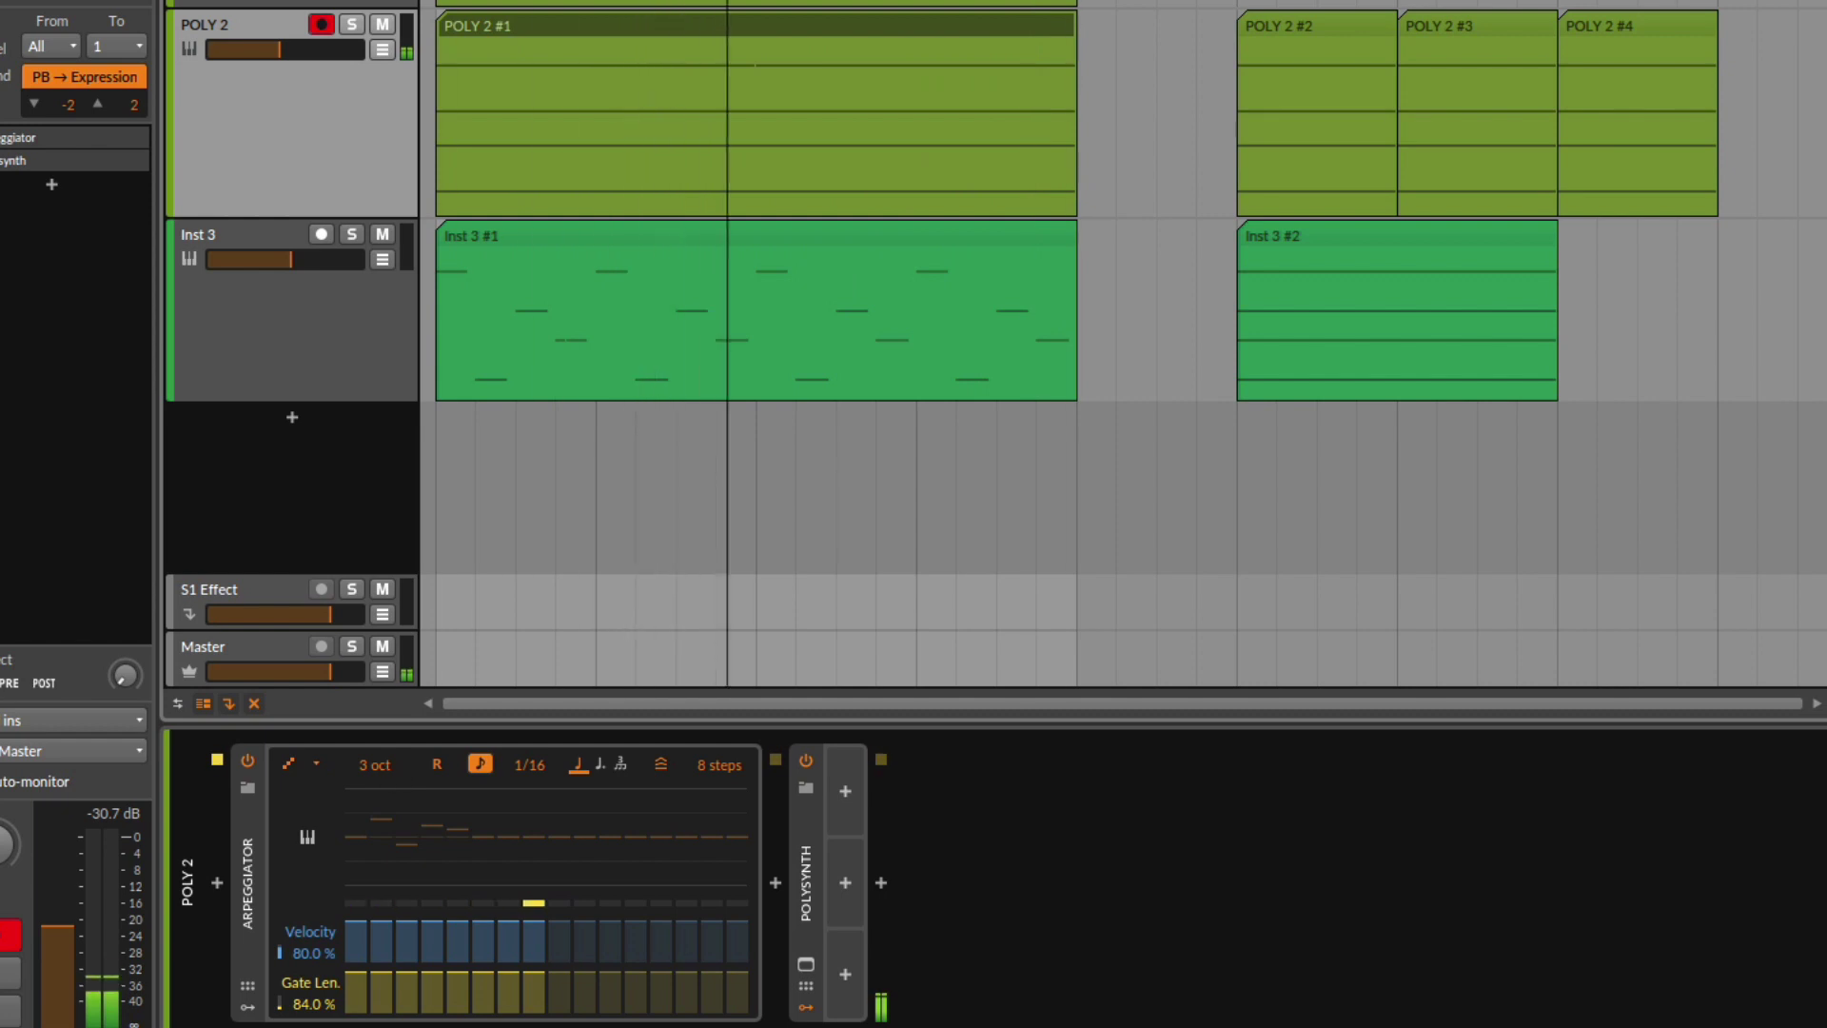
pyautogui.press('space')
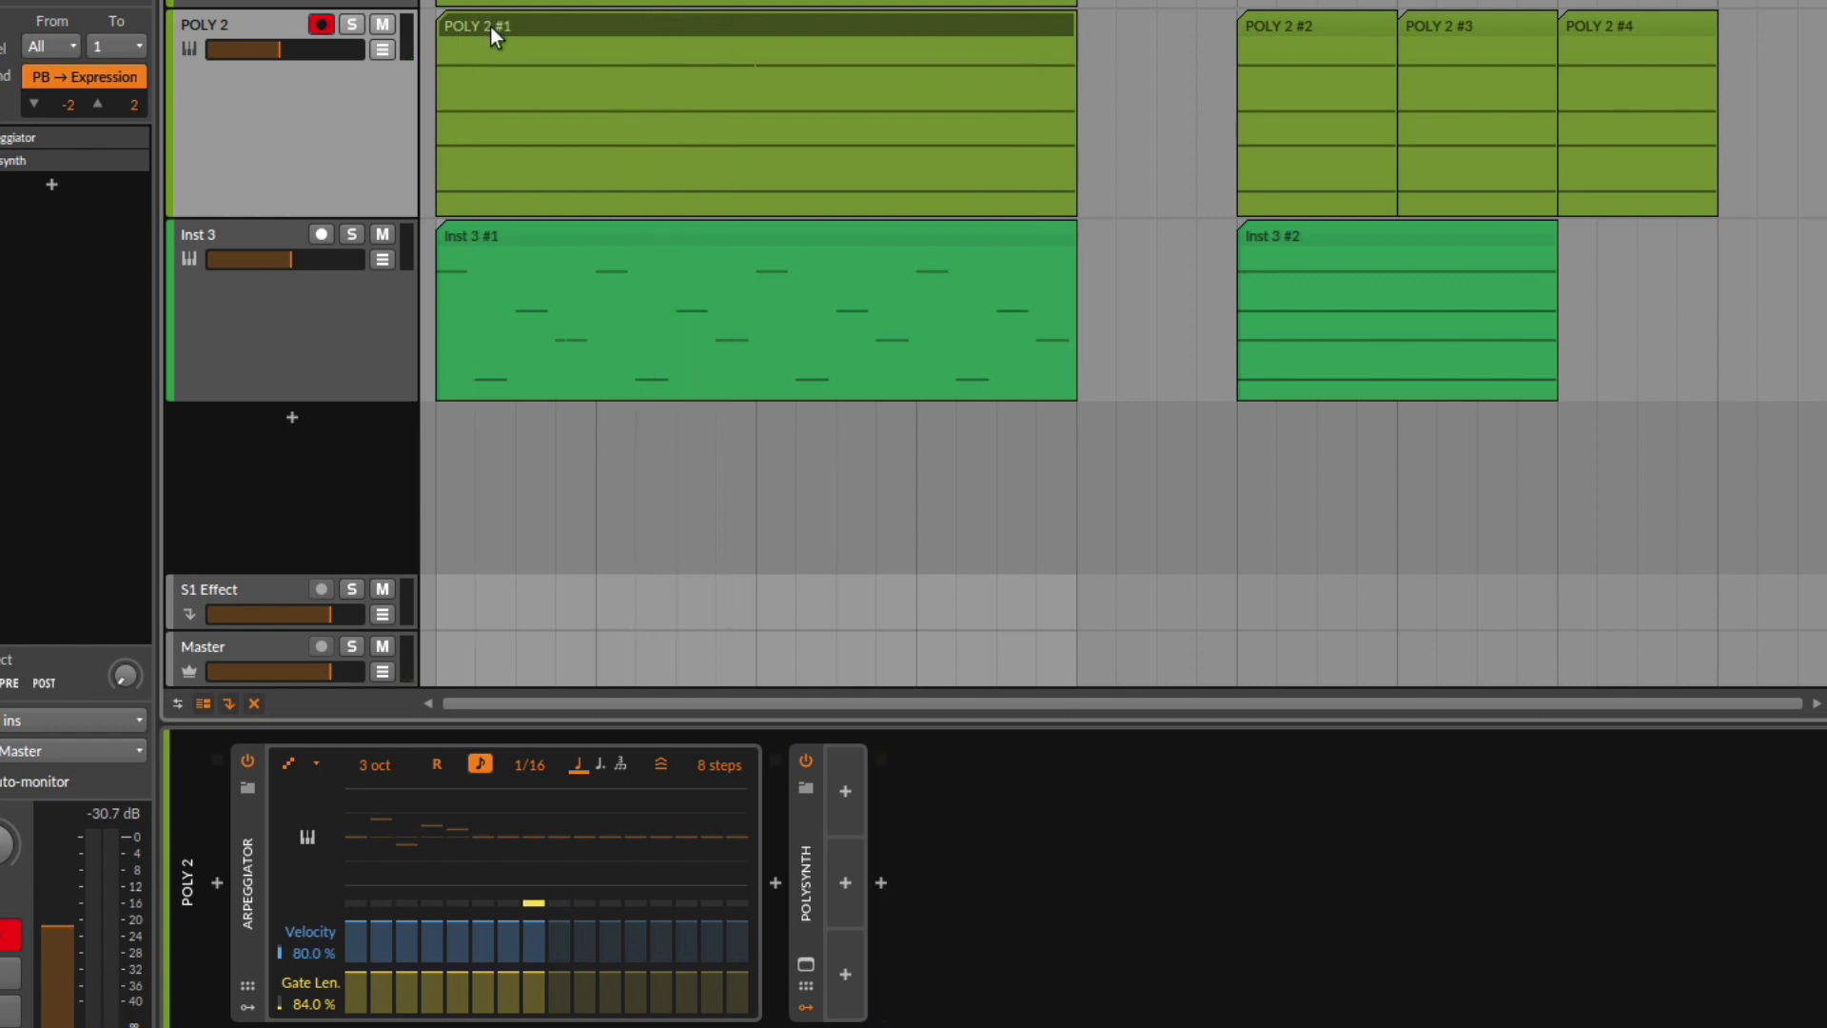
# - Open the POLY 2 #1 clip to examine its chord notes, then return to the track's devices
pyautogui.doubleClick(494, 21)
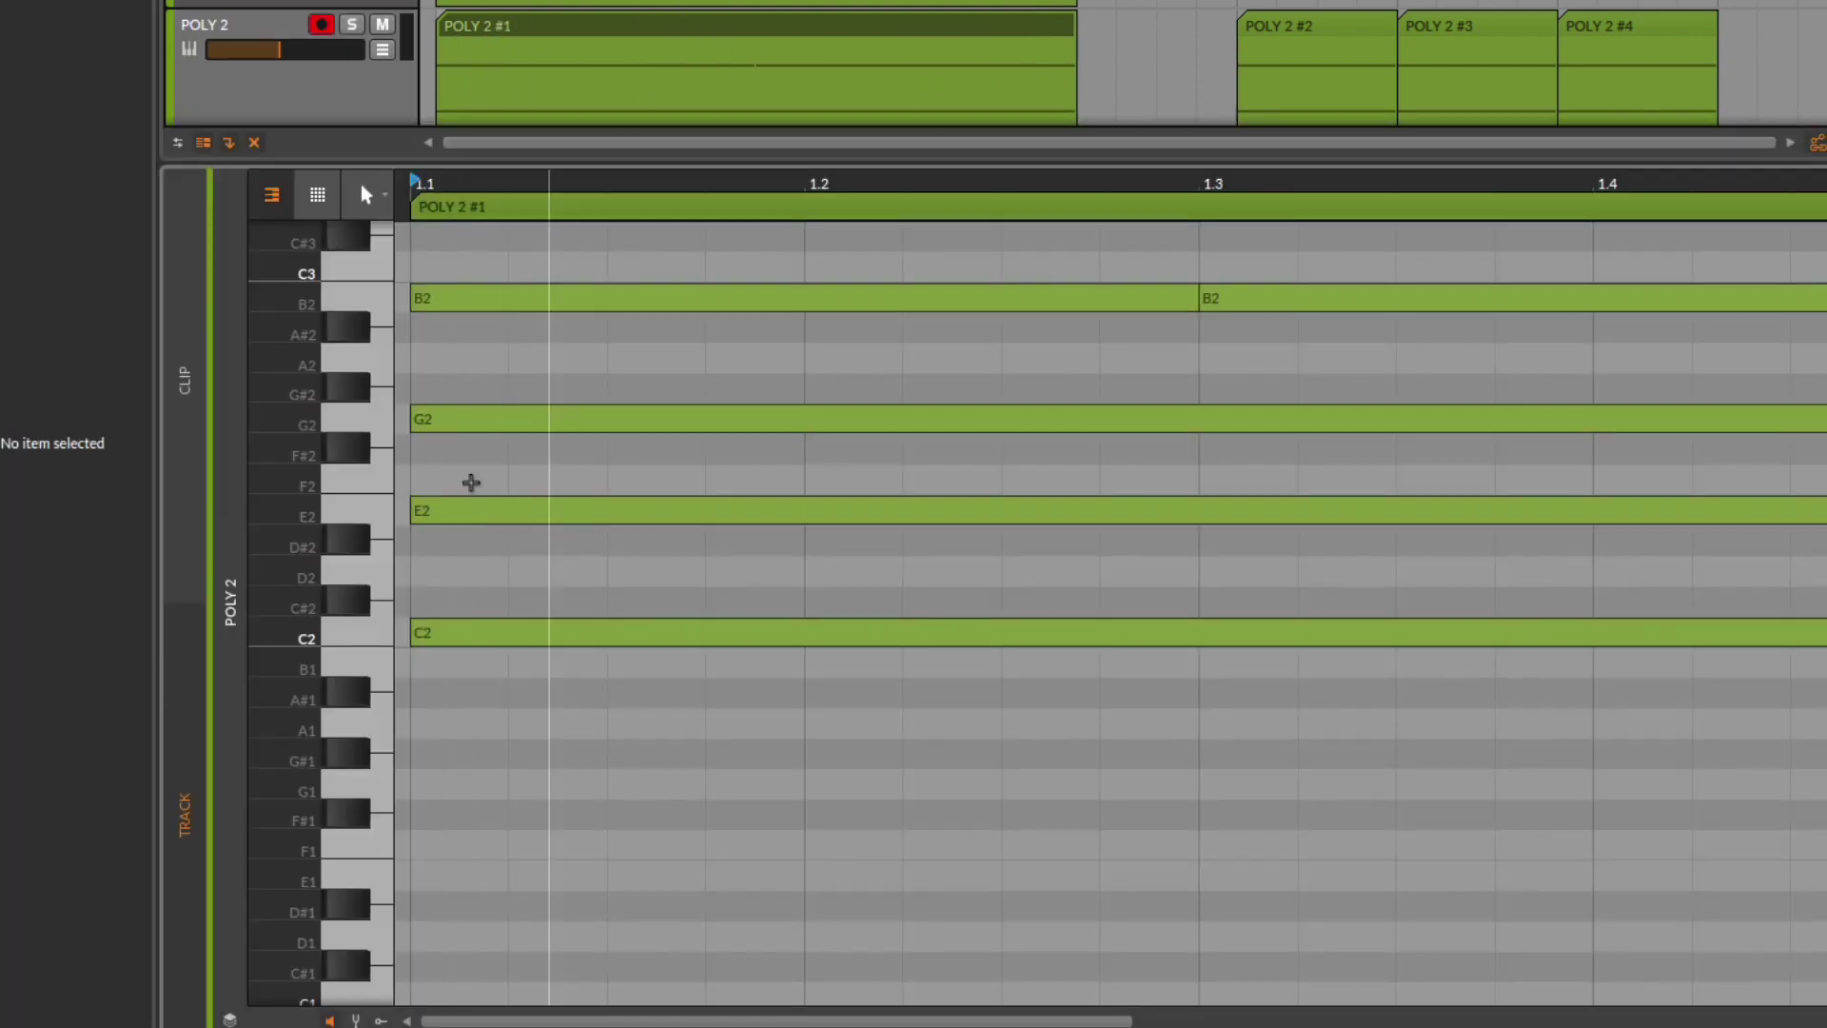
pyautogui.click(328, 85)
pyautogui.press('d')
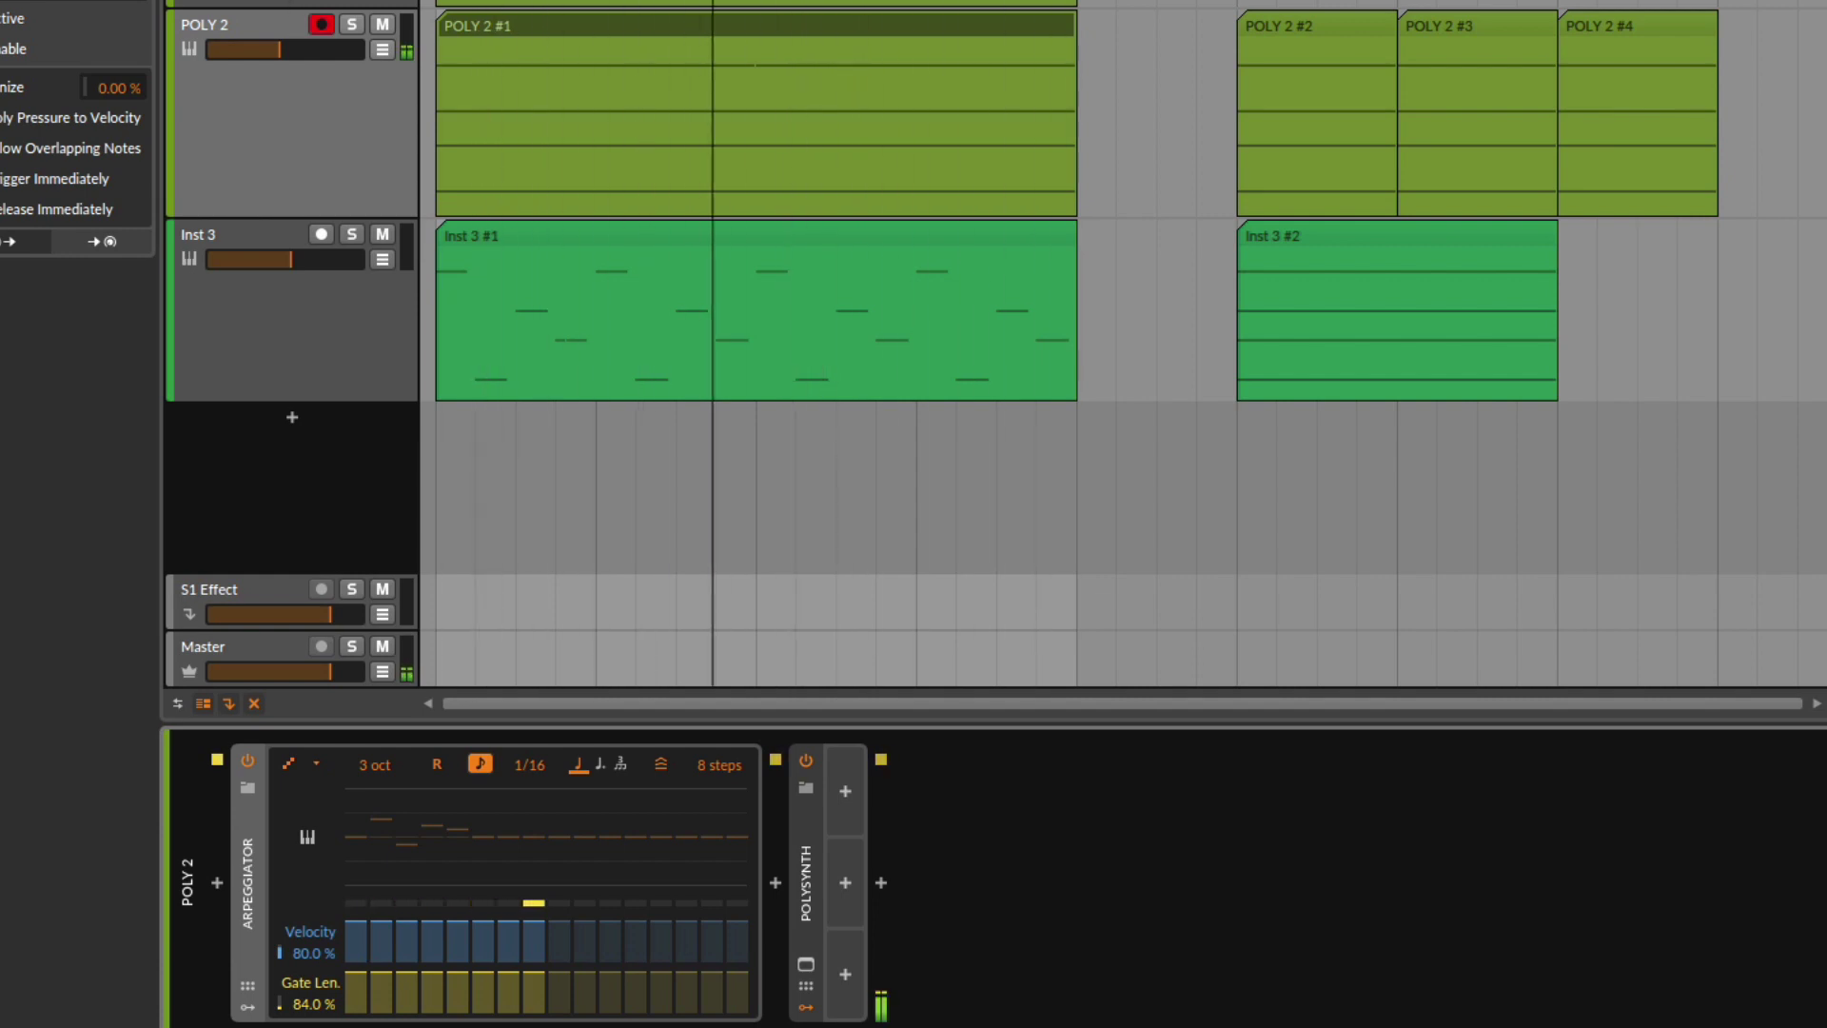
# - Set the POLY 2 Arpeggiator's octave range to 4 oct and its rate to 1/32 with dotted timing
pyautogui.moveTo(370, 774); pyautogui.dragTo(370, 771)
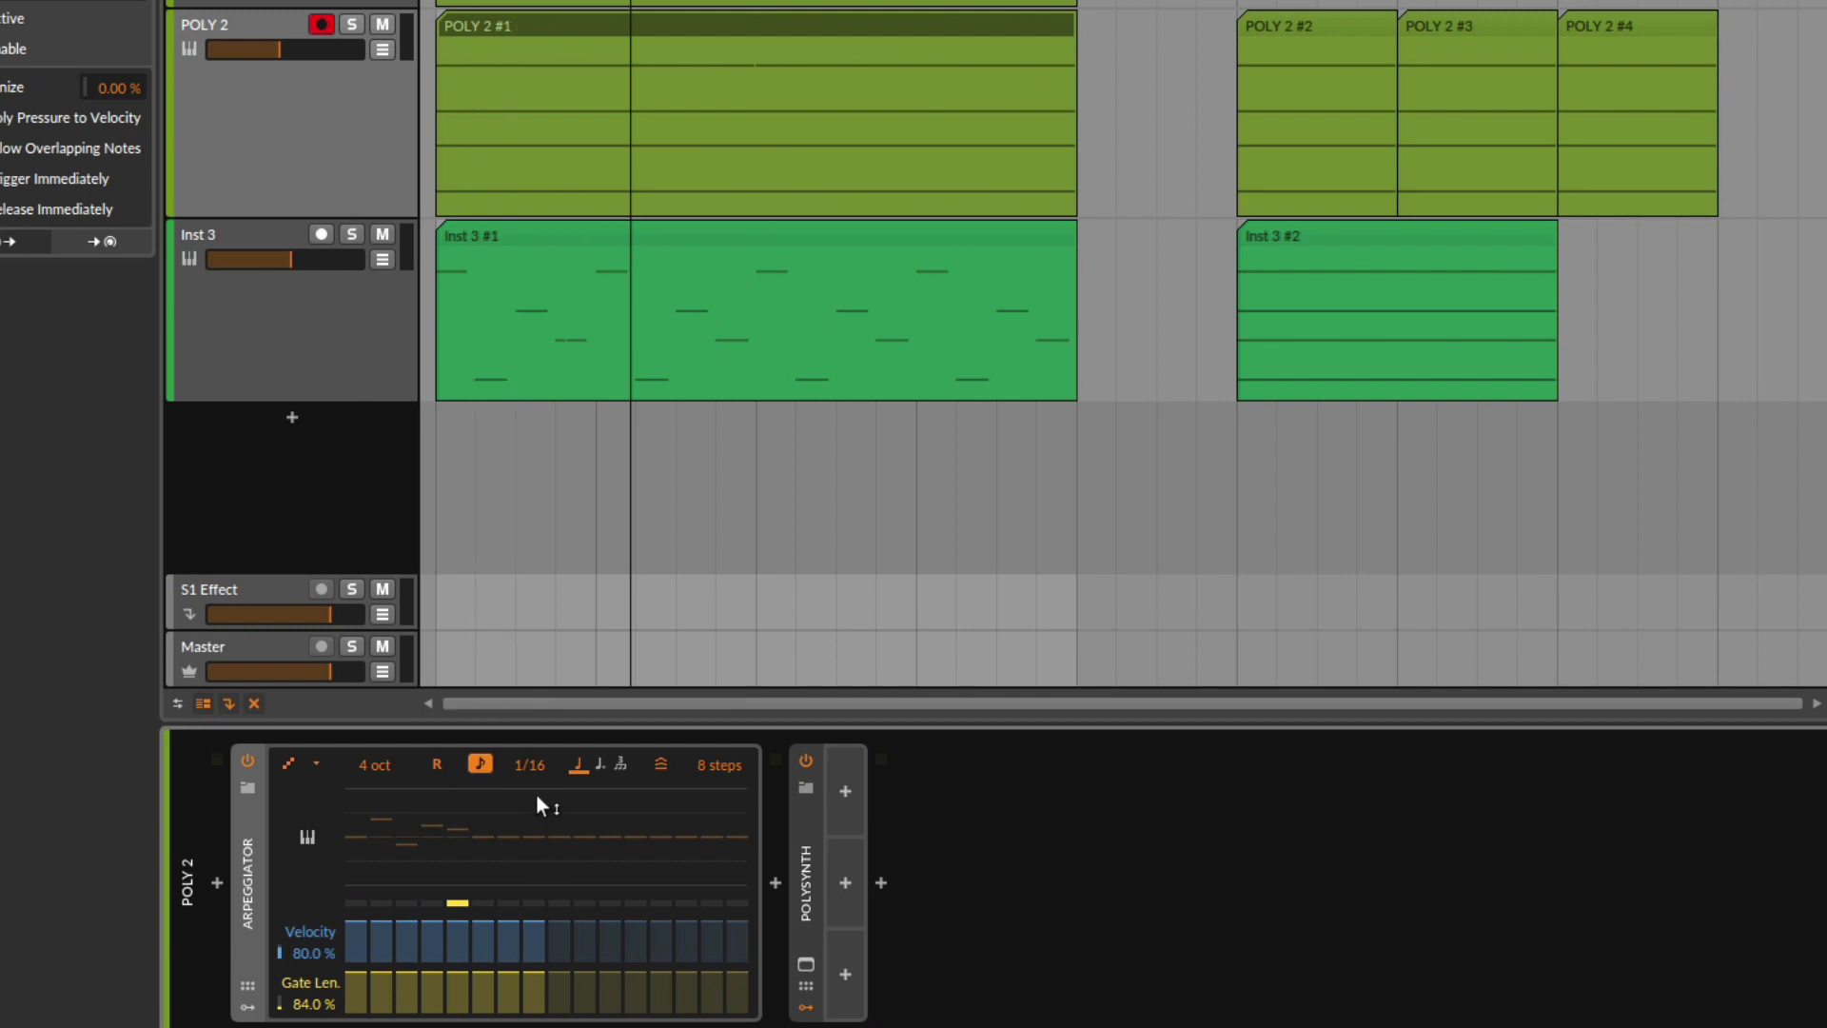
pyautogui.moveTo(535, 768); pyautogui.dragTo(530, 765)
pyautogui.click(601, 766)
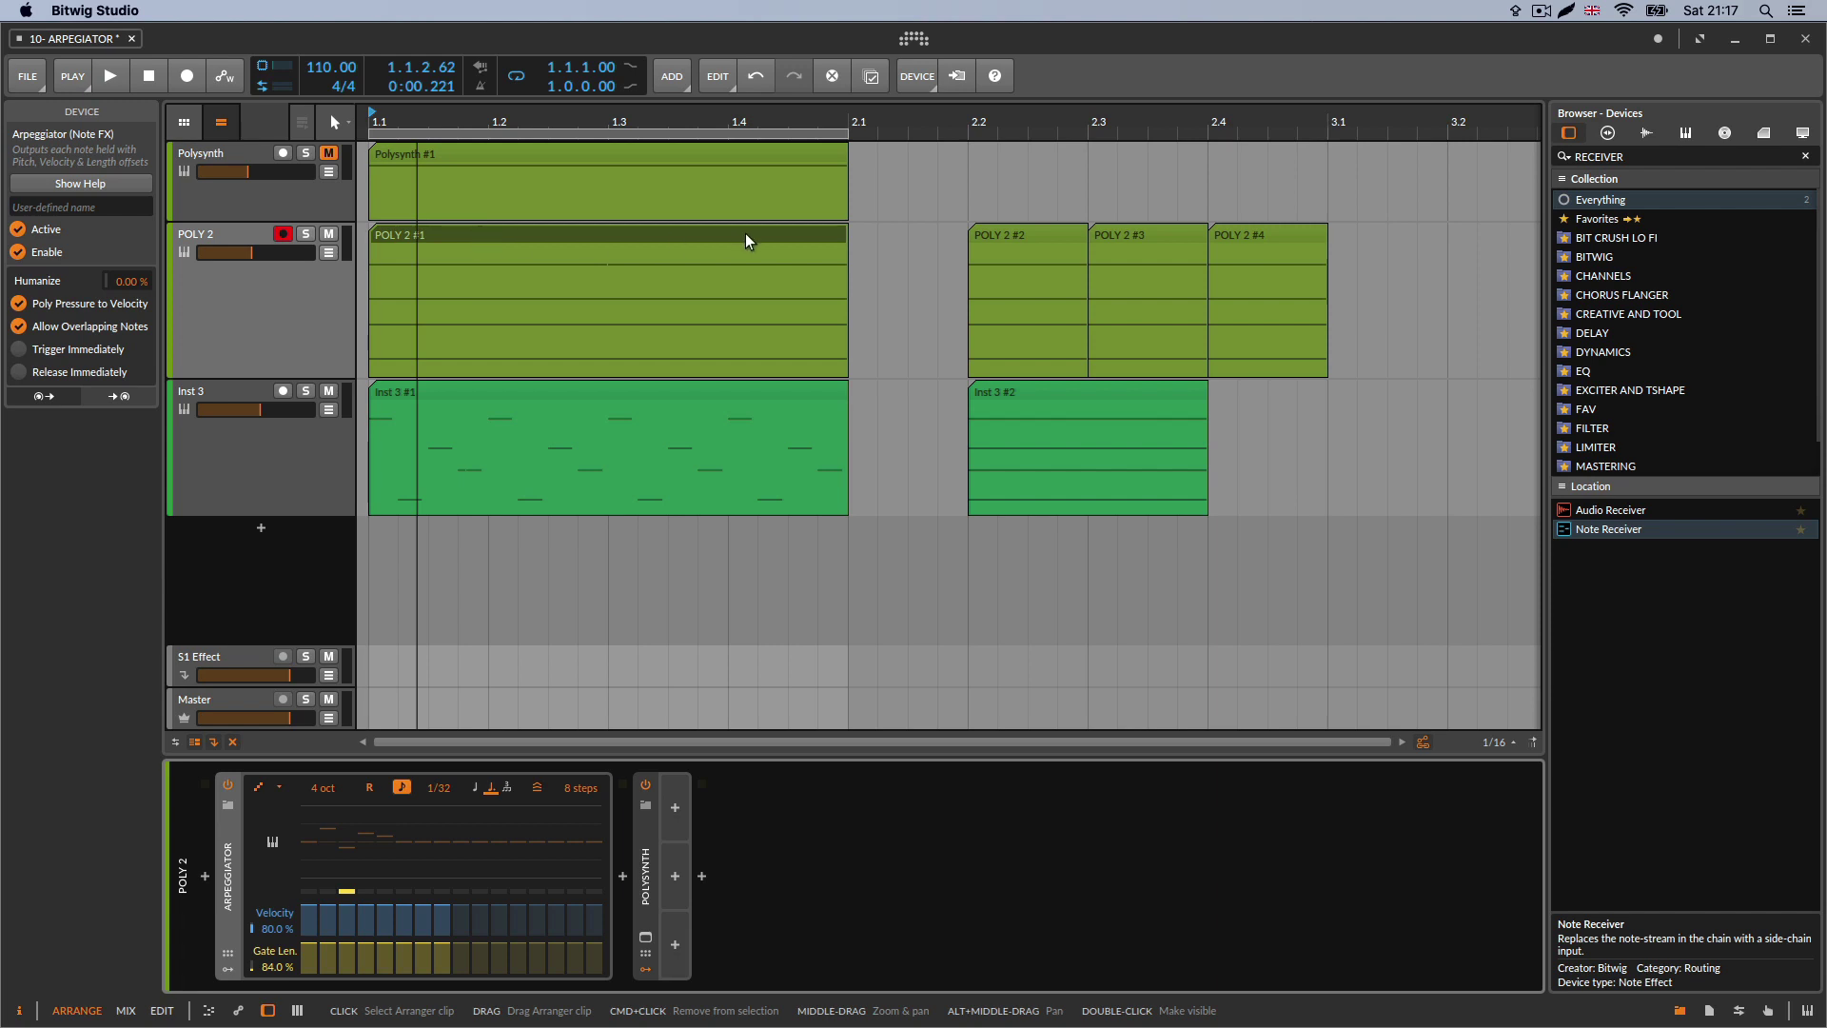
# - Delete the full-bar POLY 2 clip and move the three quarter-bar clips from 2.2 to the start at 1.1
pyautogui.click(833, 240)
pyautogui.press('Delete')
pyautogui.click(1022, 241)
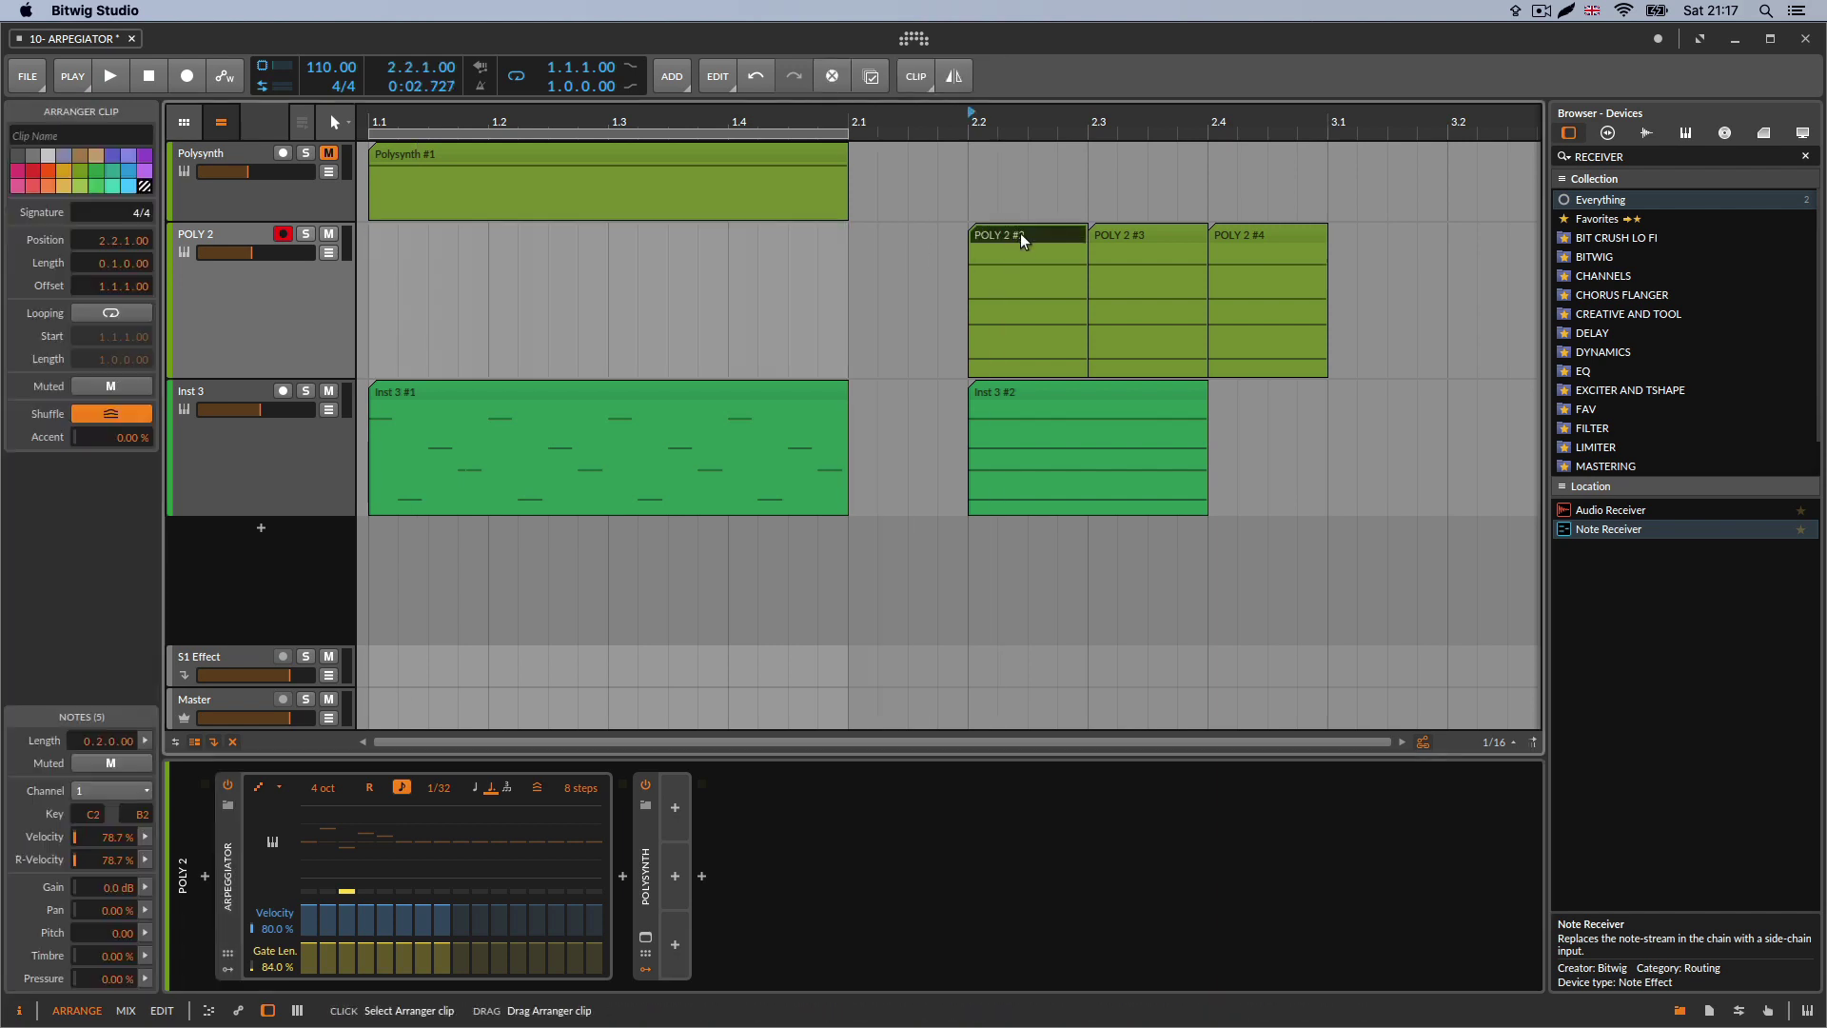
pyautogui.keyDown('shift'); pyautogui.click(1256, 236); pyautogui.keyUp('shift')
pyautogui.moveTo(1171, 236); pyautogui.dragTo(576, 253)
# - Duplicate the last POLY 2 quarter-bar clip to 1.4 to fill the bar
pyautogui.click(734, 249)
pyautogui.click(702, 245)
pyautogui.press('super+d')
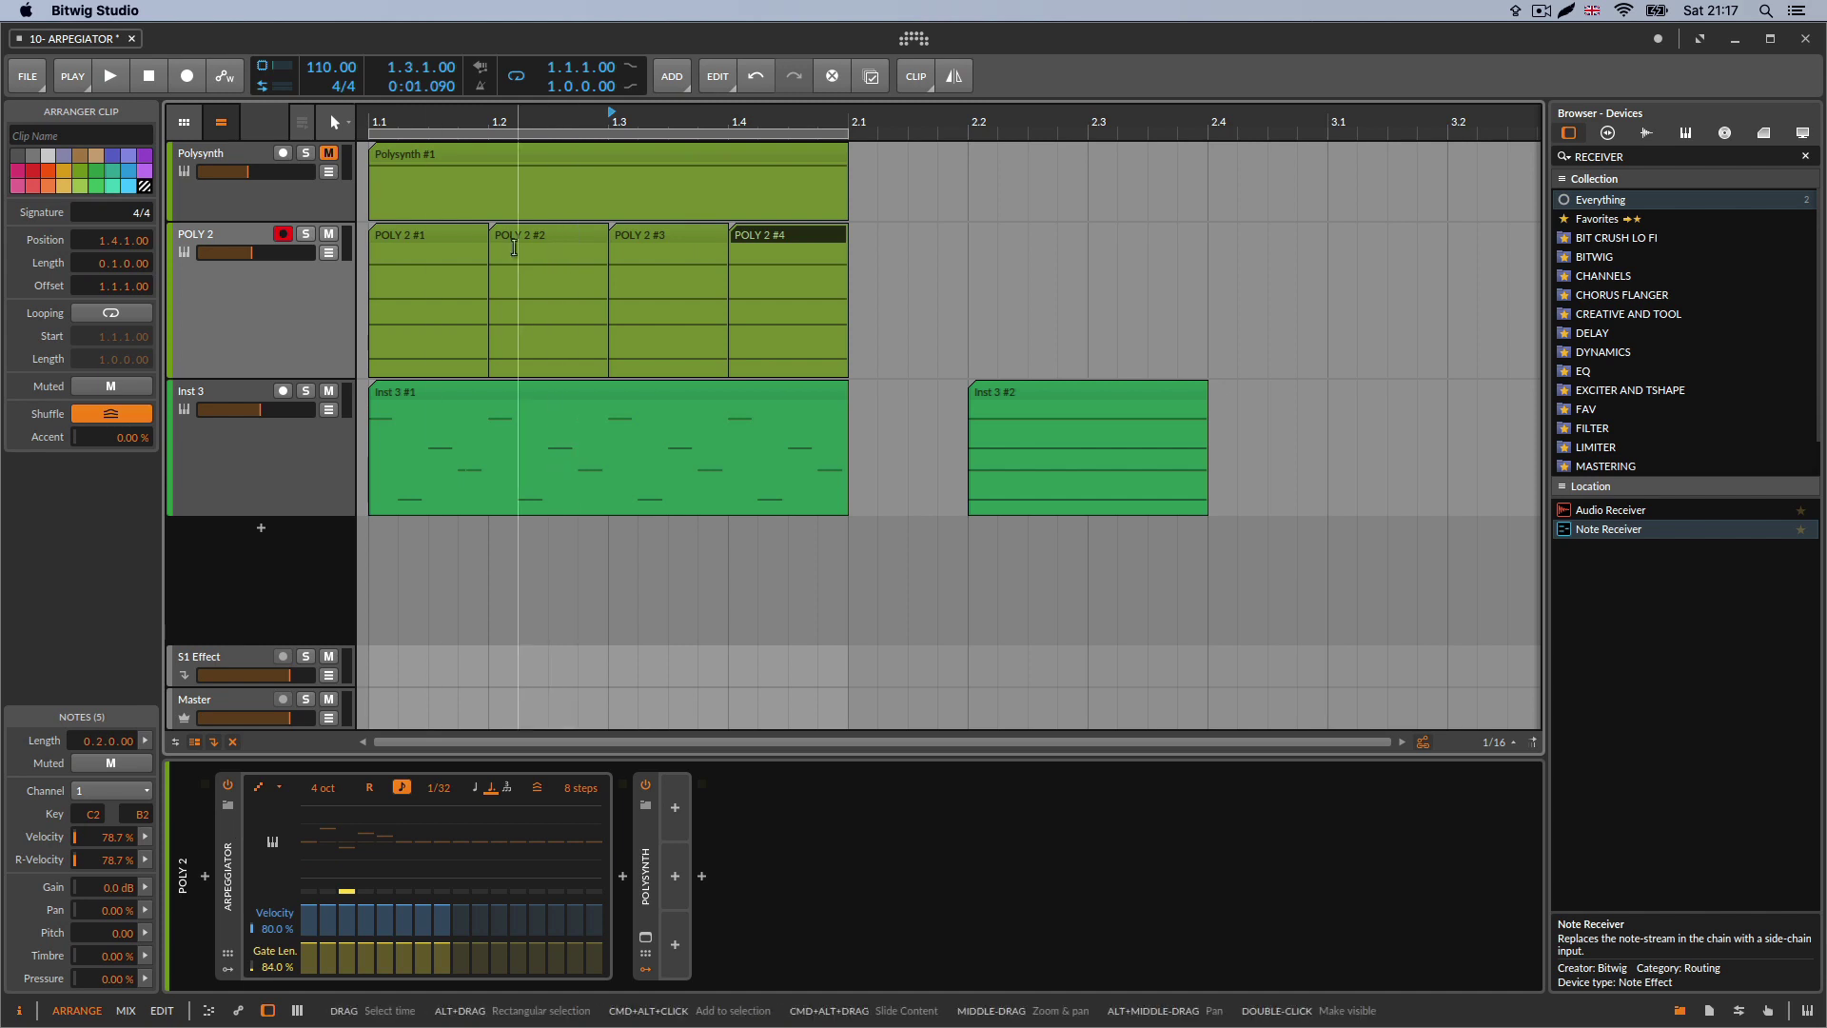
# - Transpose the four chord notes of clip POLY 2 #2 up two semitones to D2, F#2, A2 and C#3, and start playback
pyautogui.click(419, 232)
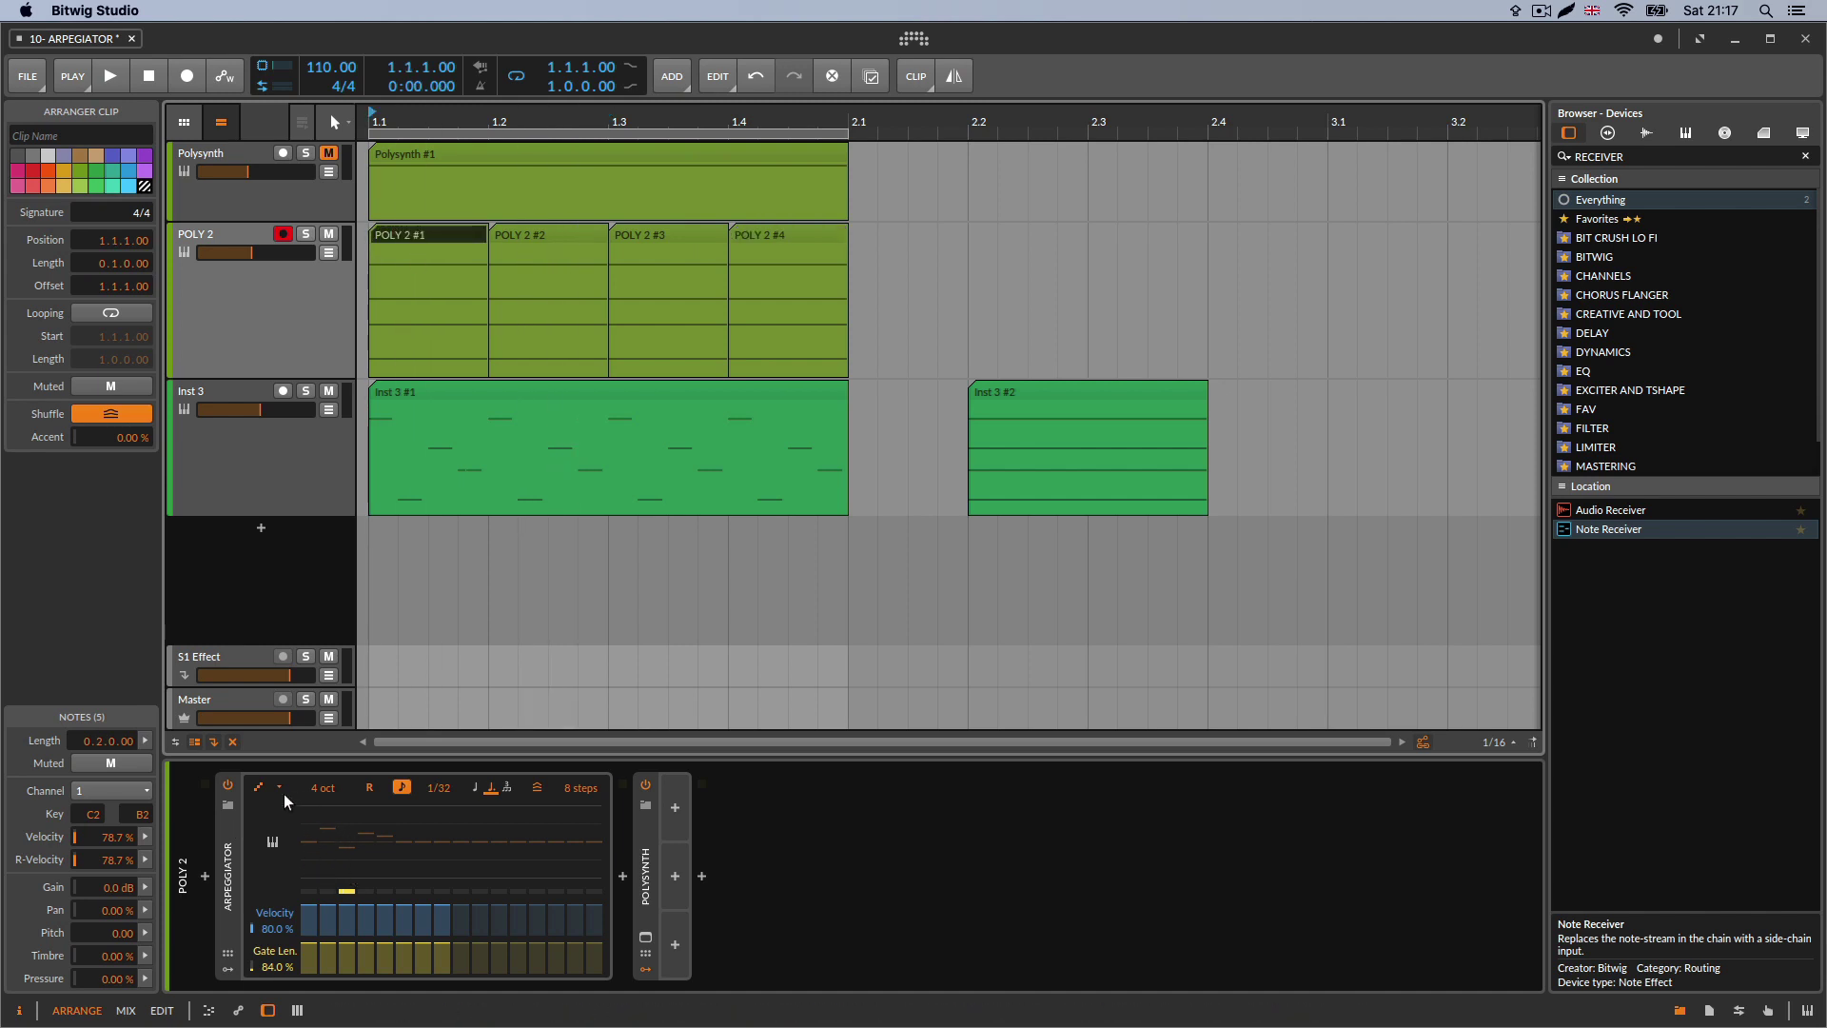
pyautogui.doubleClick(550, 246)
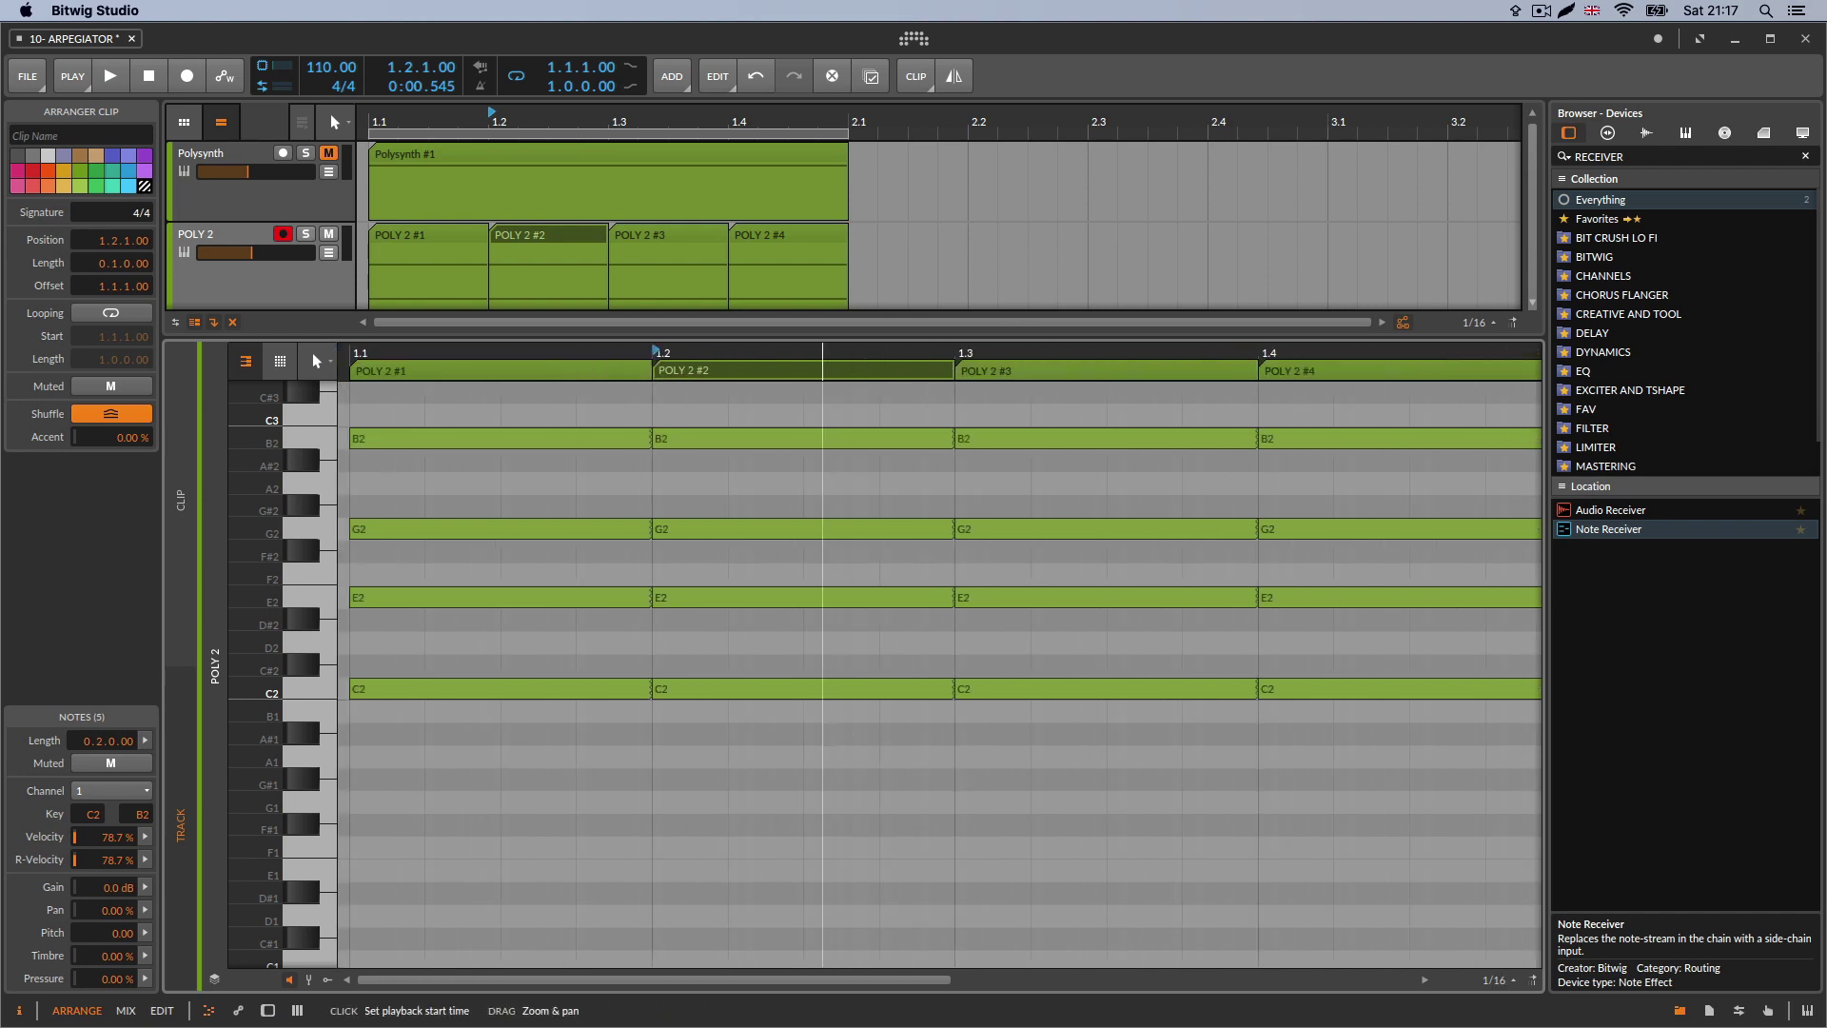
pyautogui.moveTo(700, 824); pyautogui.dragTo(630, 412)
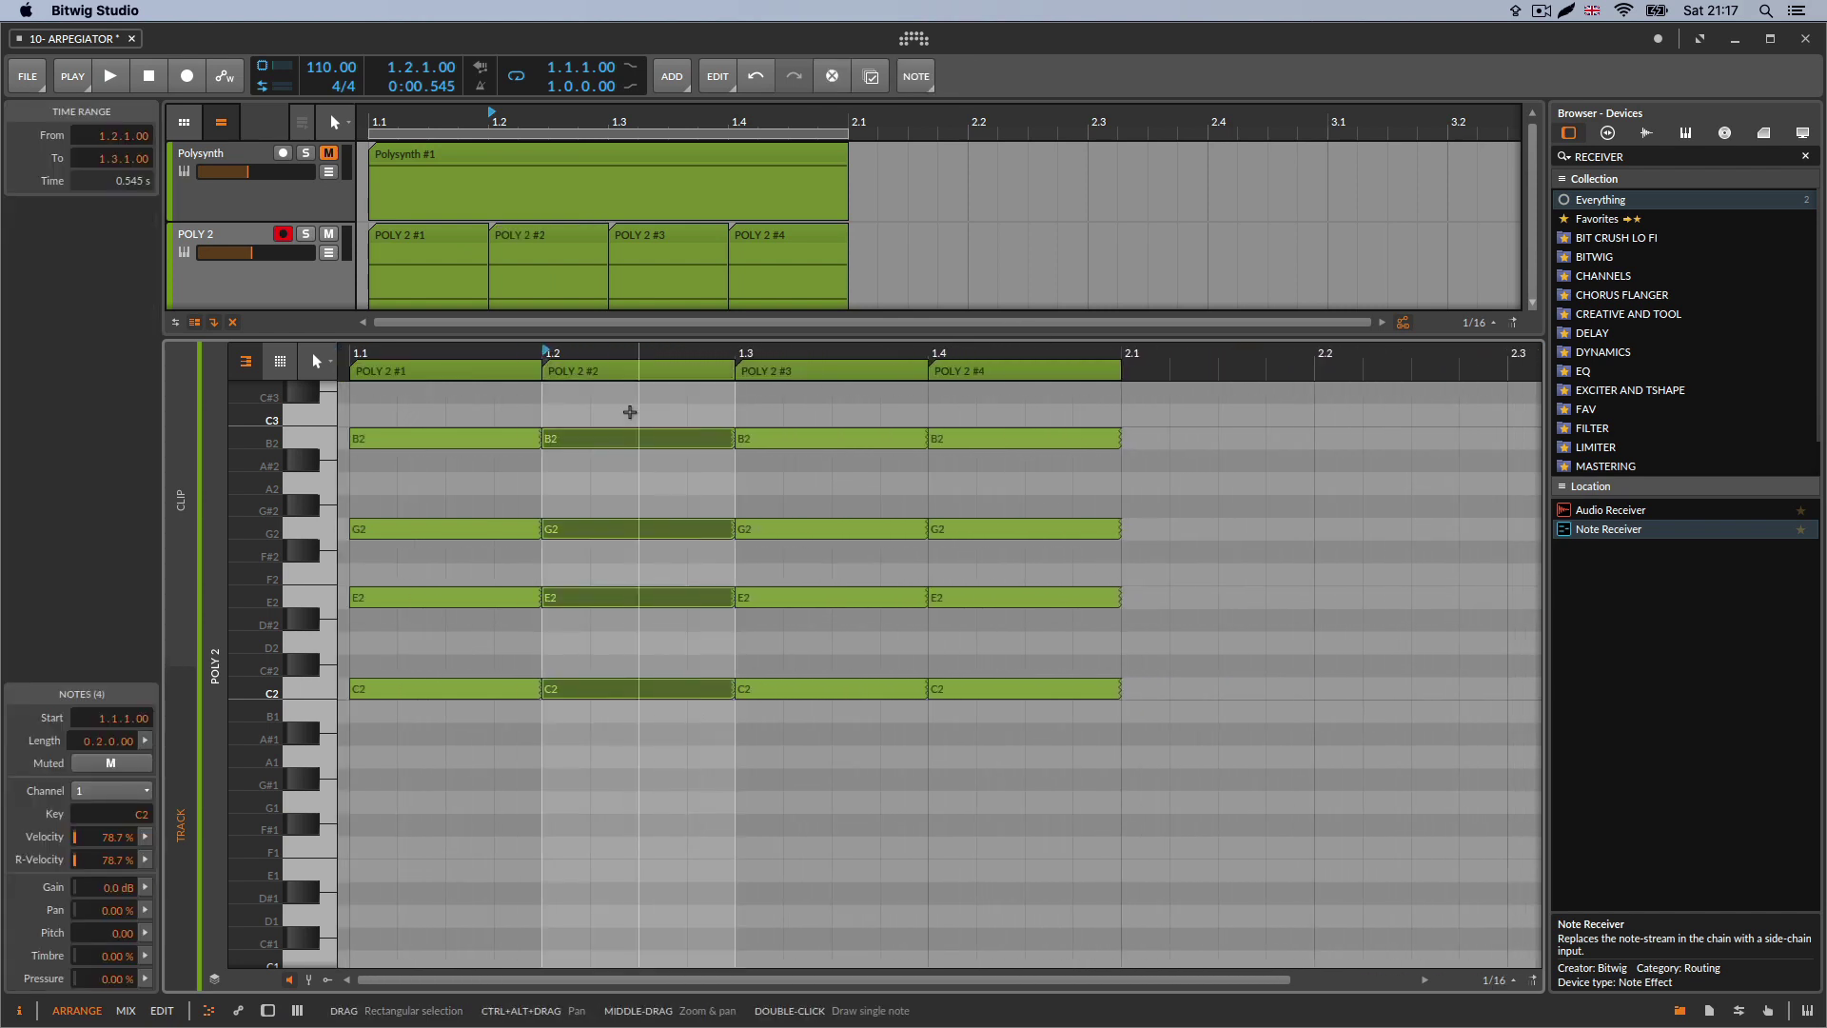
pyautogui.press('Up')
pyautogui.press('Up')
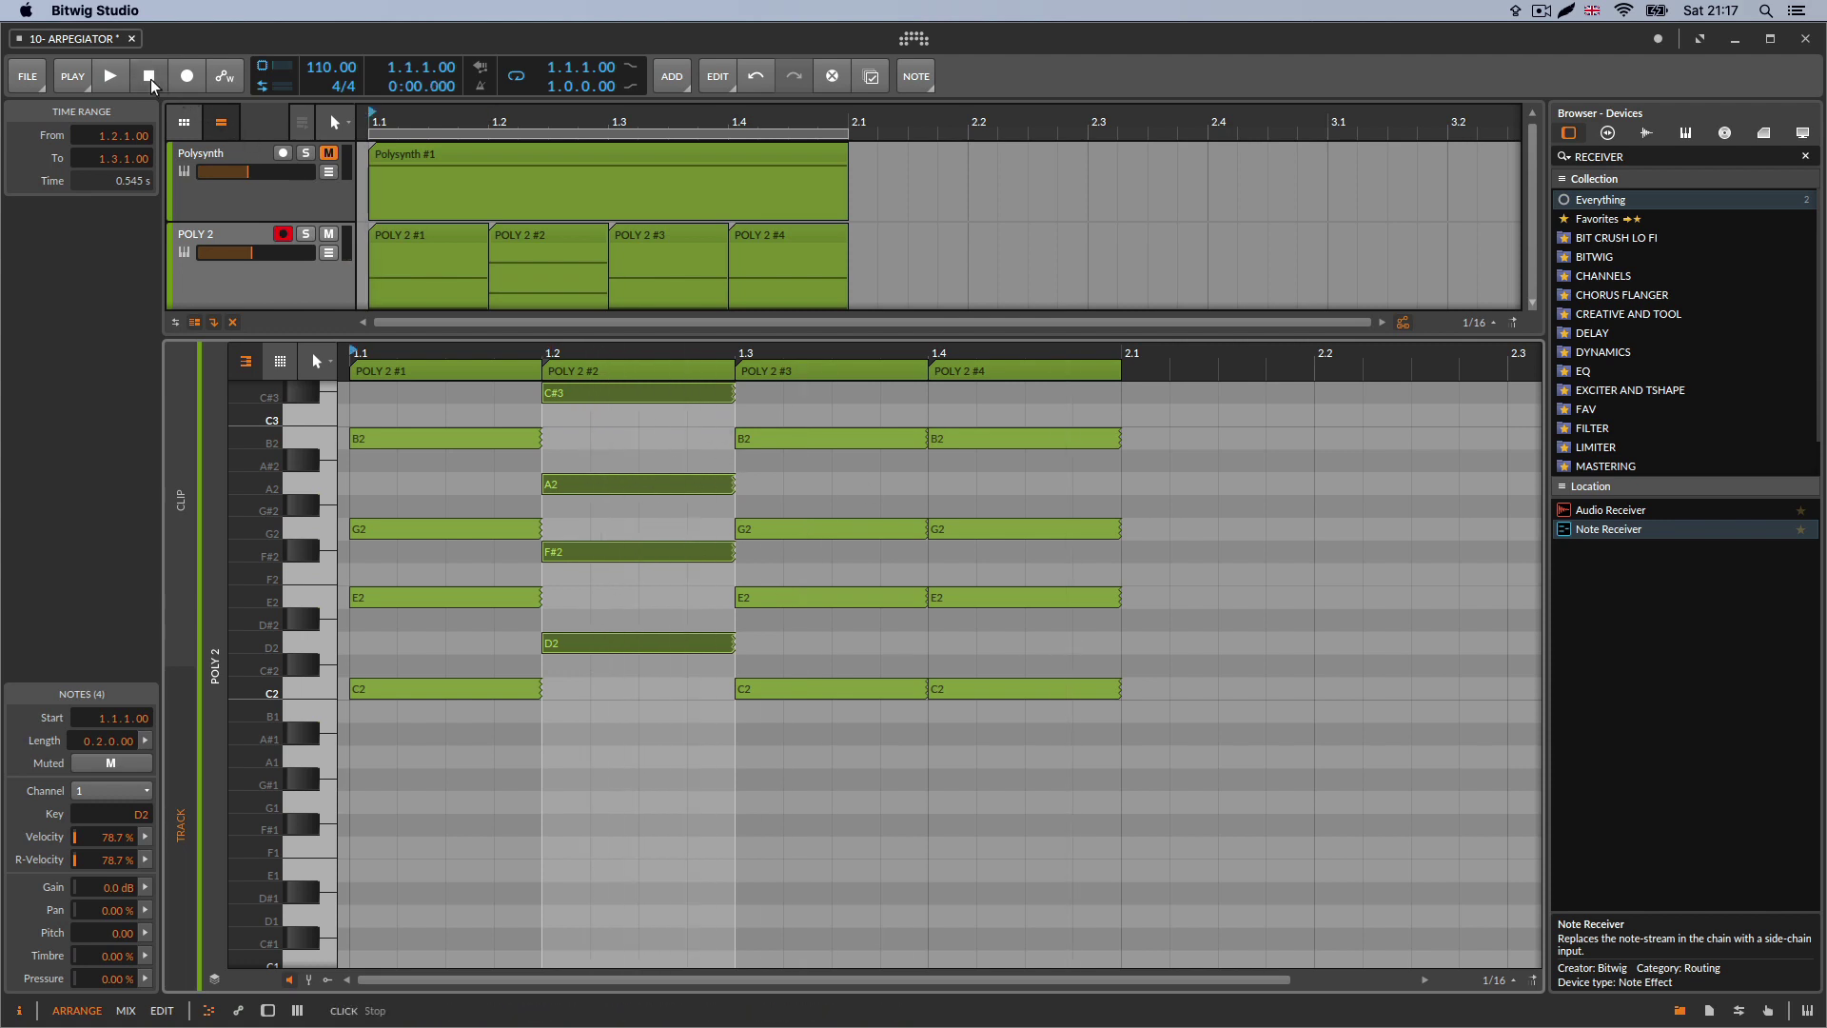
pyautogui.click(111, 80)
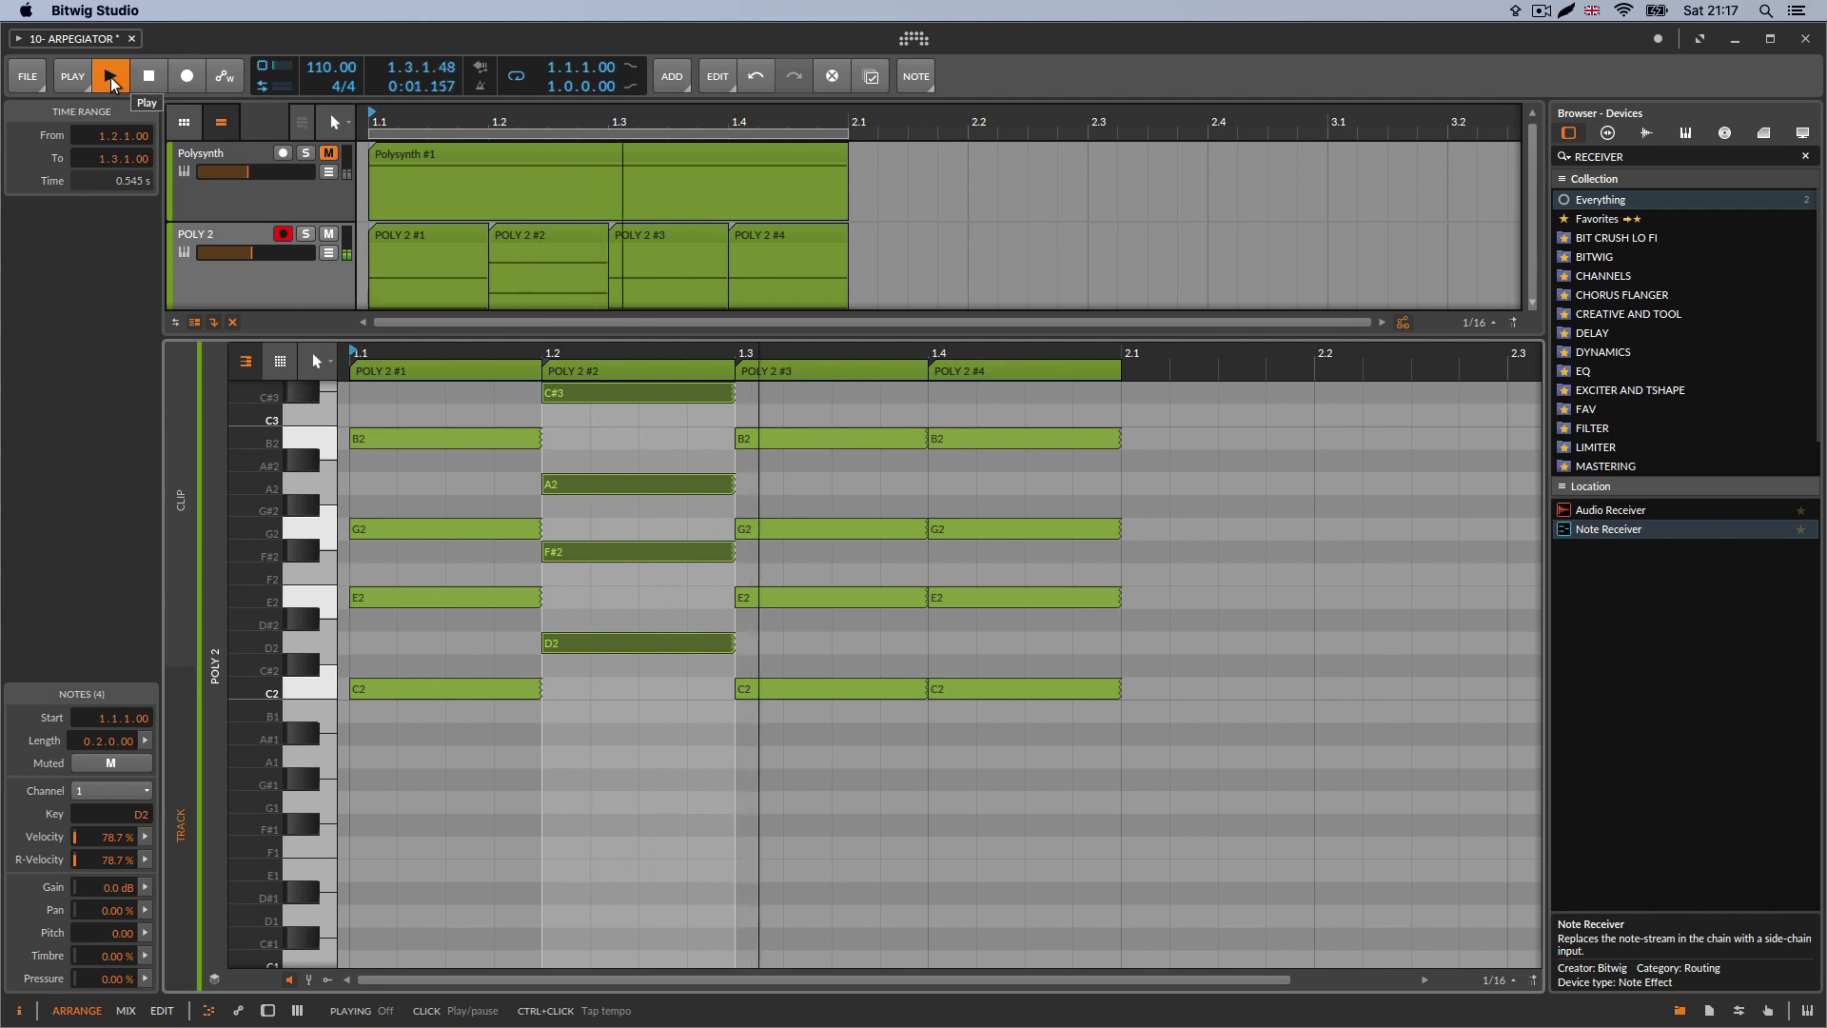
# - Transpose the four chord notes of clip POLY 2 #4 up two semitones to D2, F#2, A2 and C#3
pyautogui.moveTo(1067, 780); pyautogui.dragTo(987, 437)
pyautogui.press('Up')
pyautogui.press('Up')
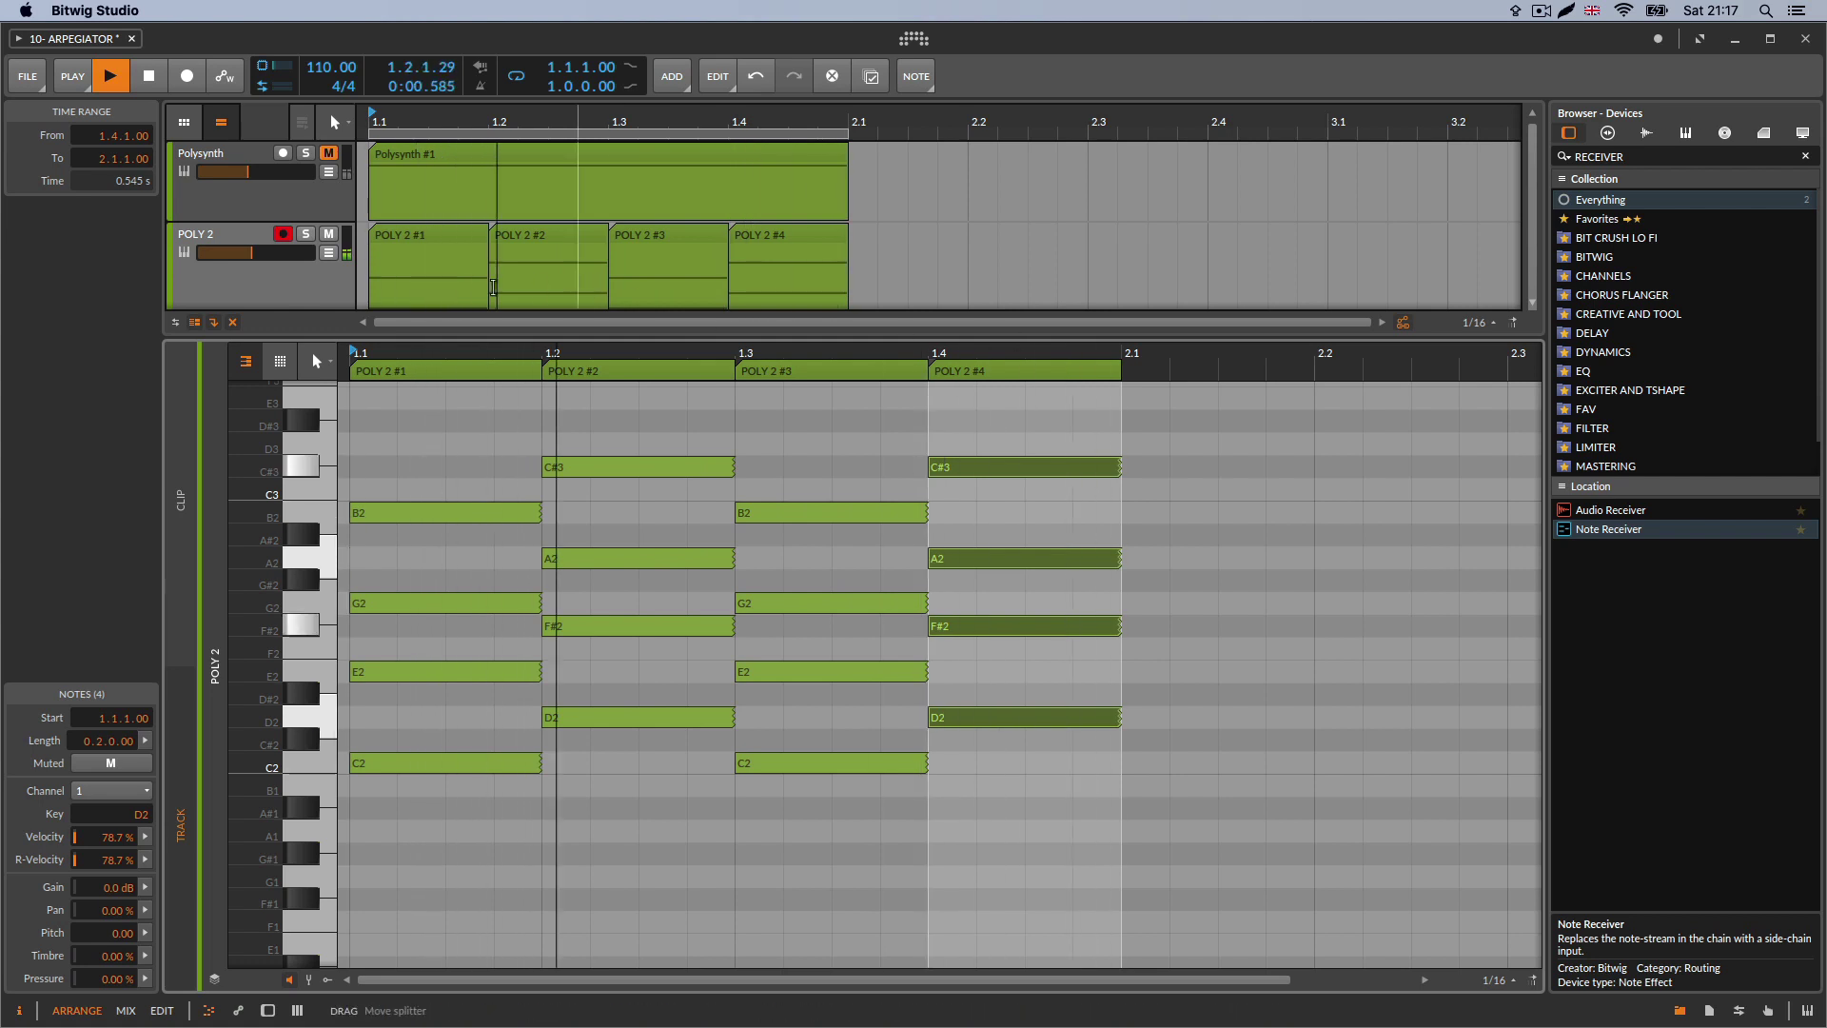
# - Show the POLY 2 track's devices, reset the Arpeggiator's octave range to 1 oct, and stop playback after listening
pyautogui.click(542, 288)
pyautogui.press('d')
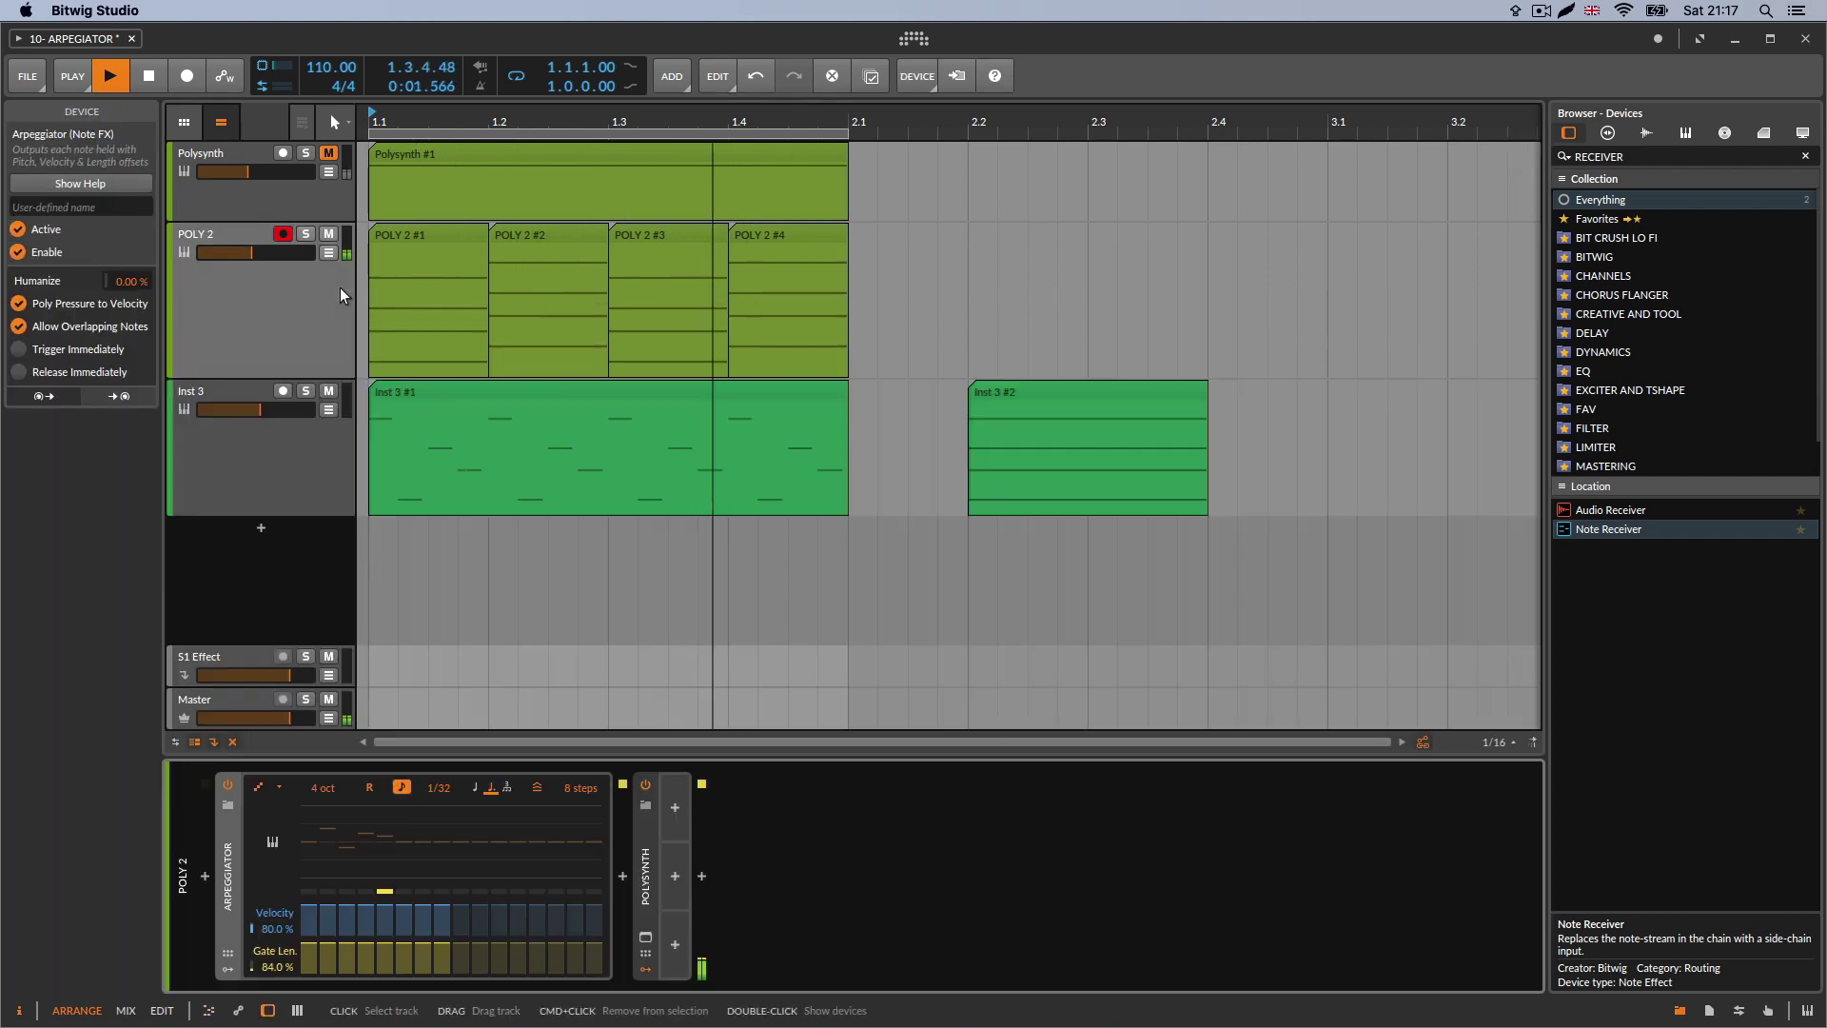
pyautogui.doubleClick(329, 788)
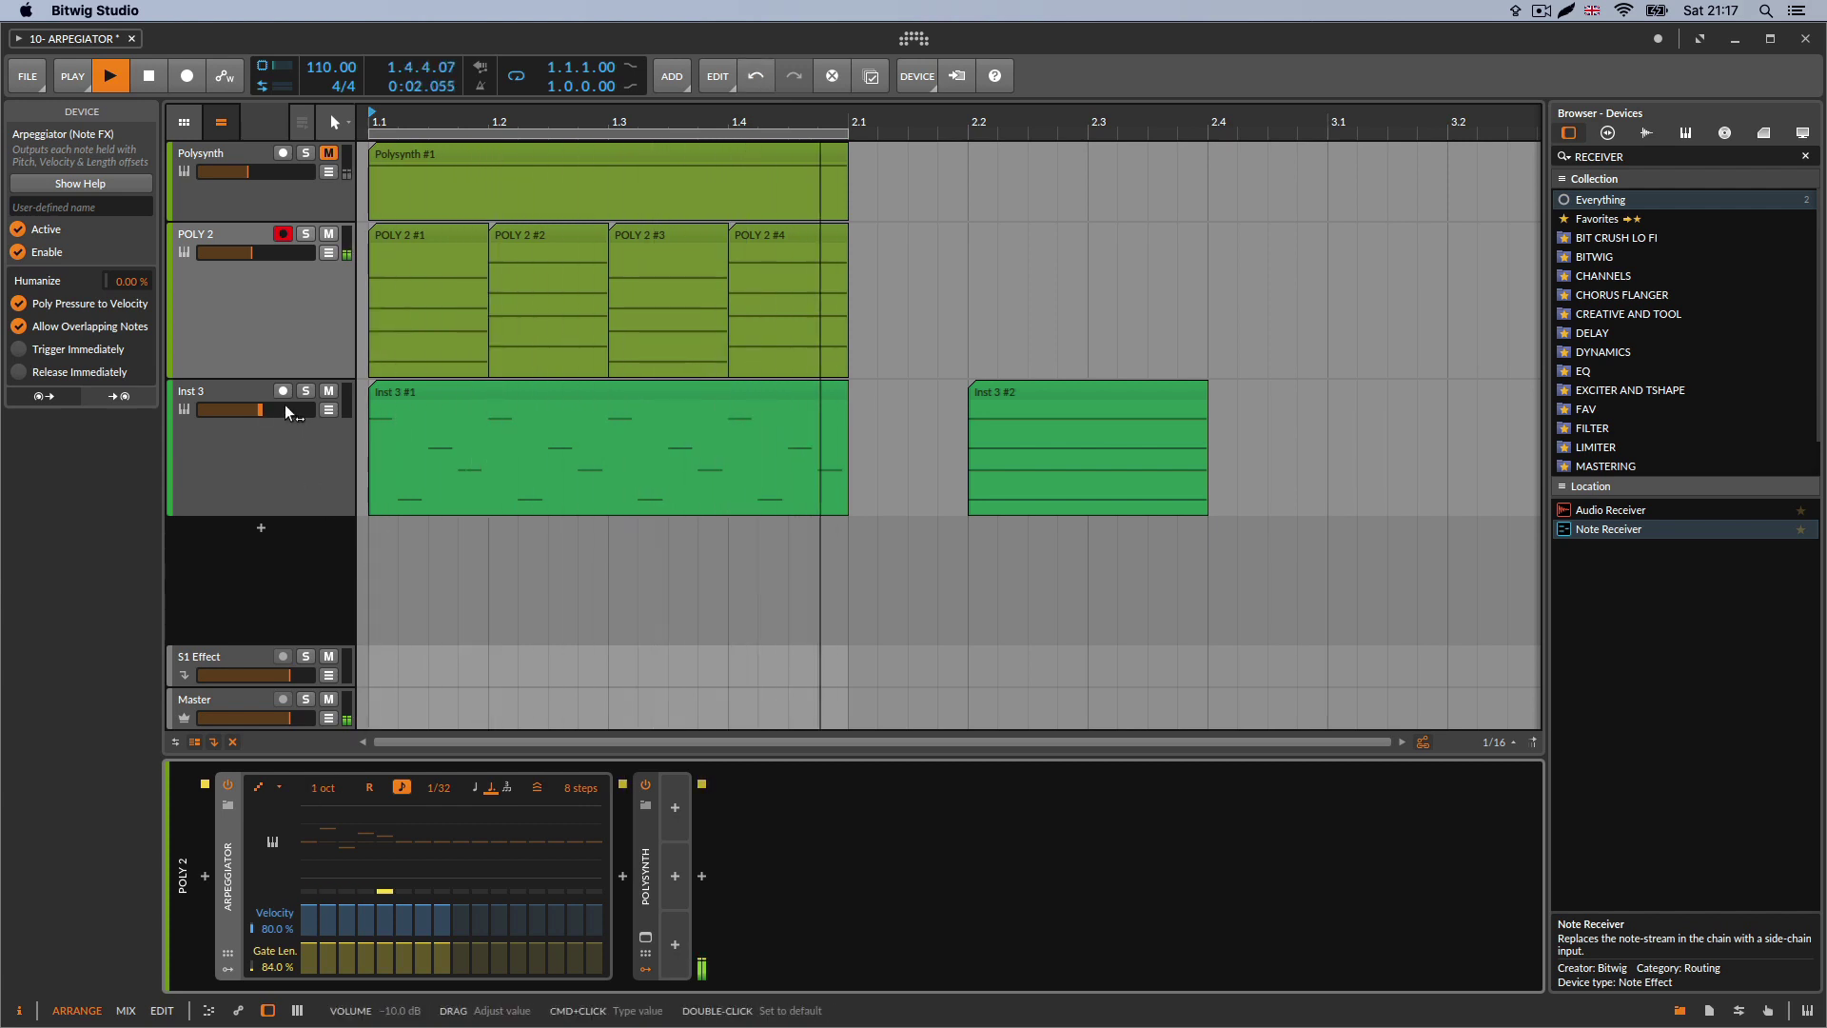
pyautogui.click(150, 76)
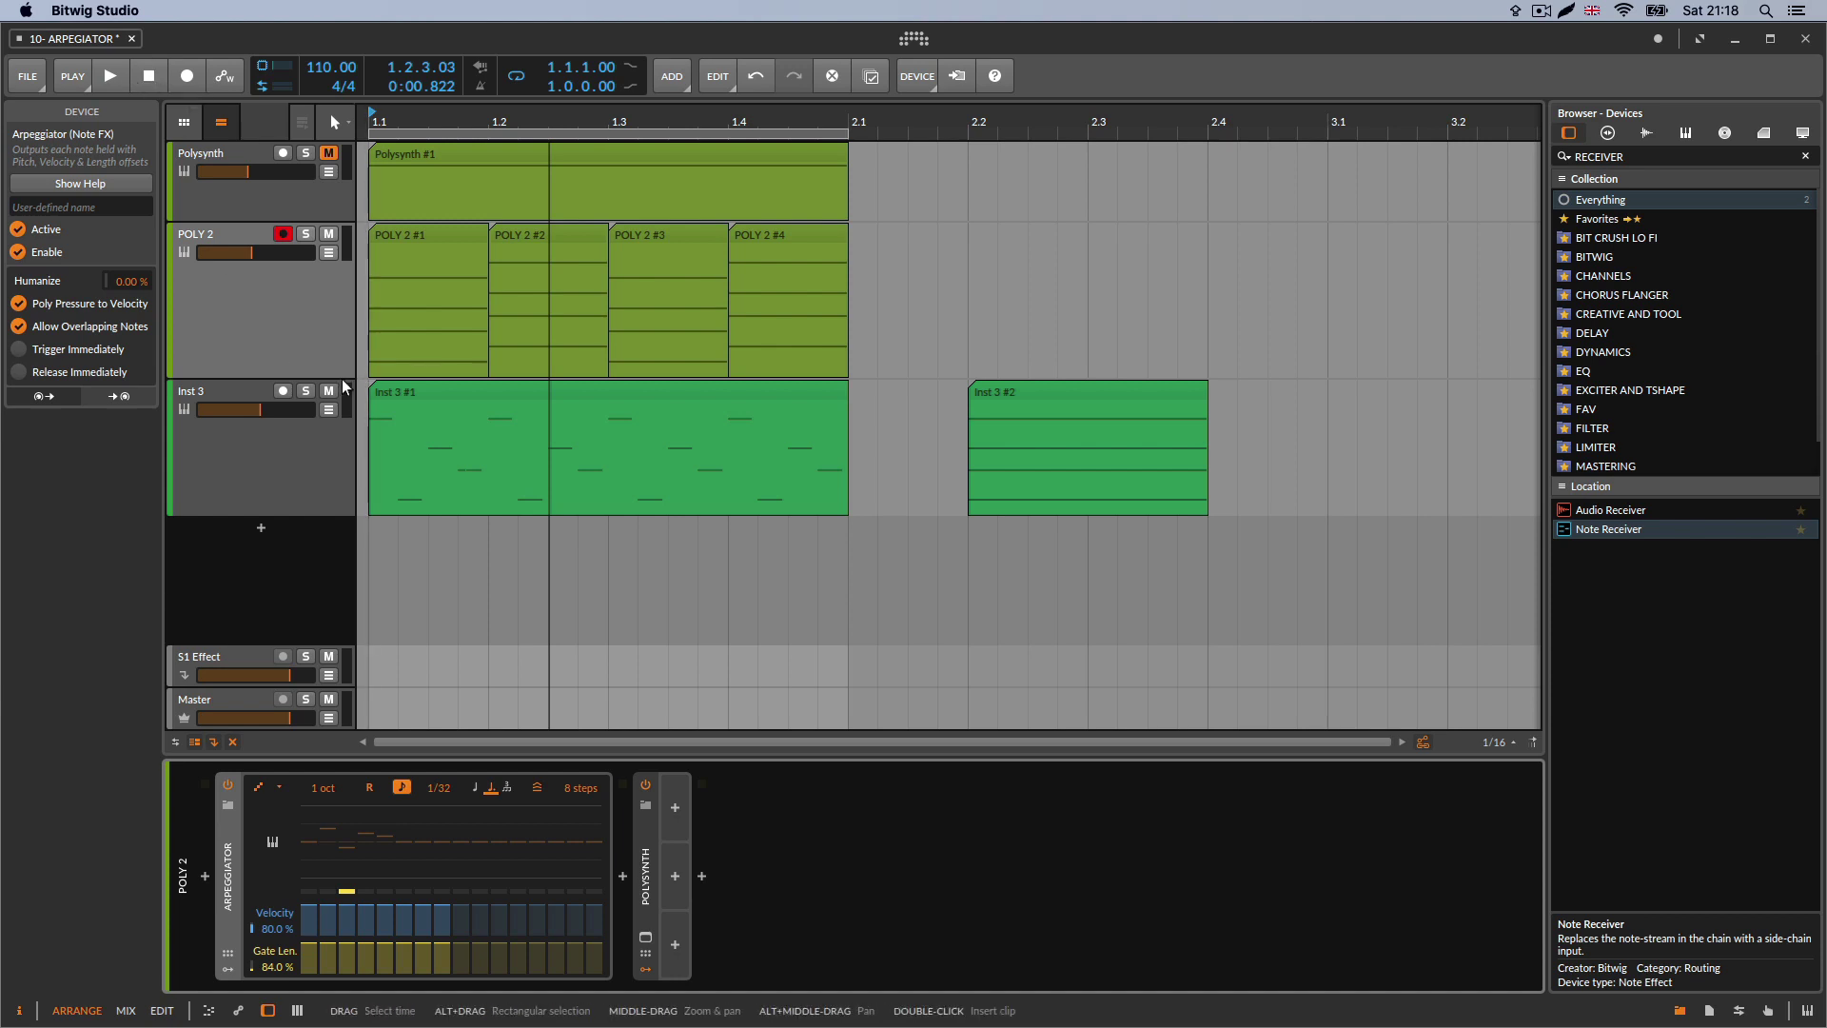
pyautogui.click(306, 343)
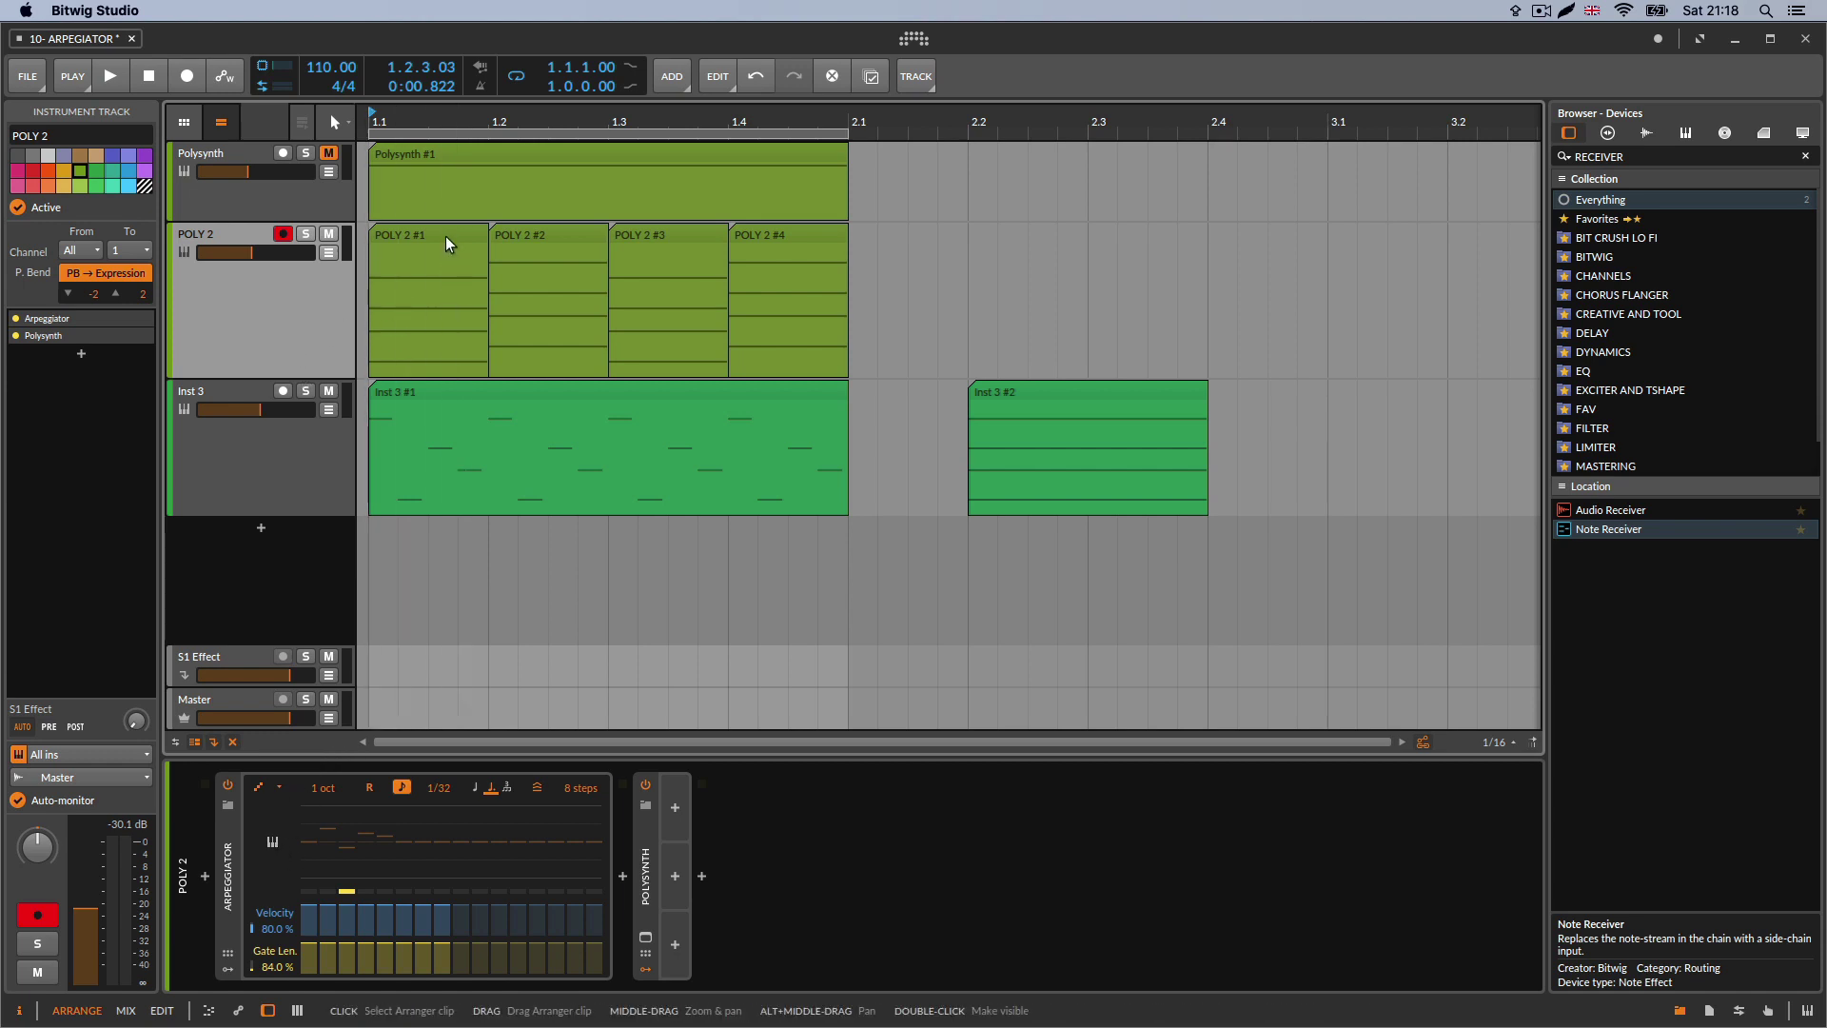
pyautogui.click(258, 787)
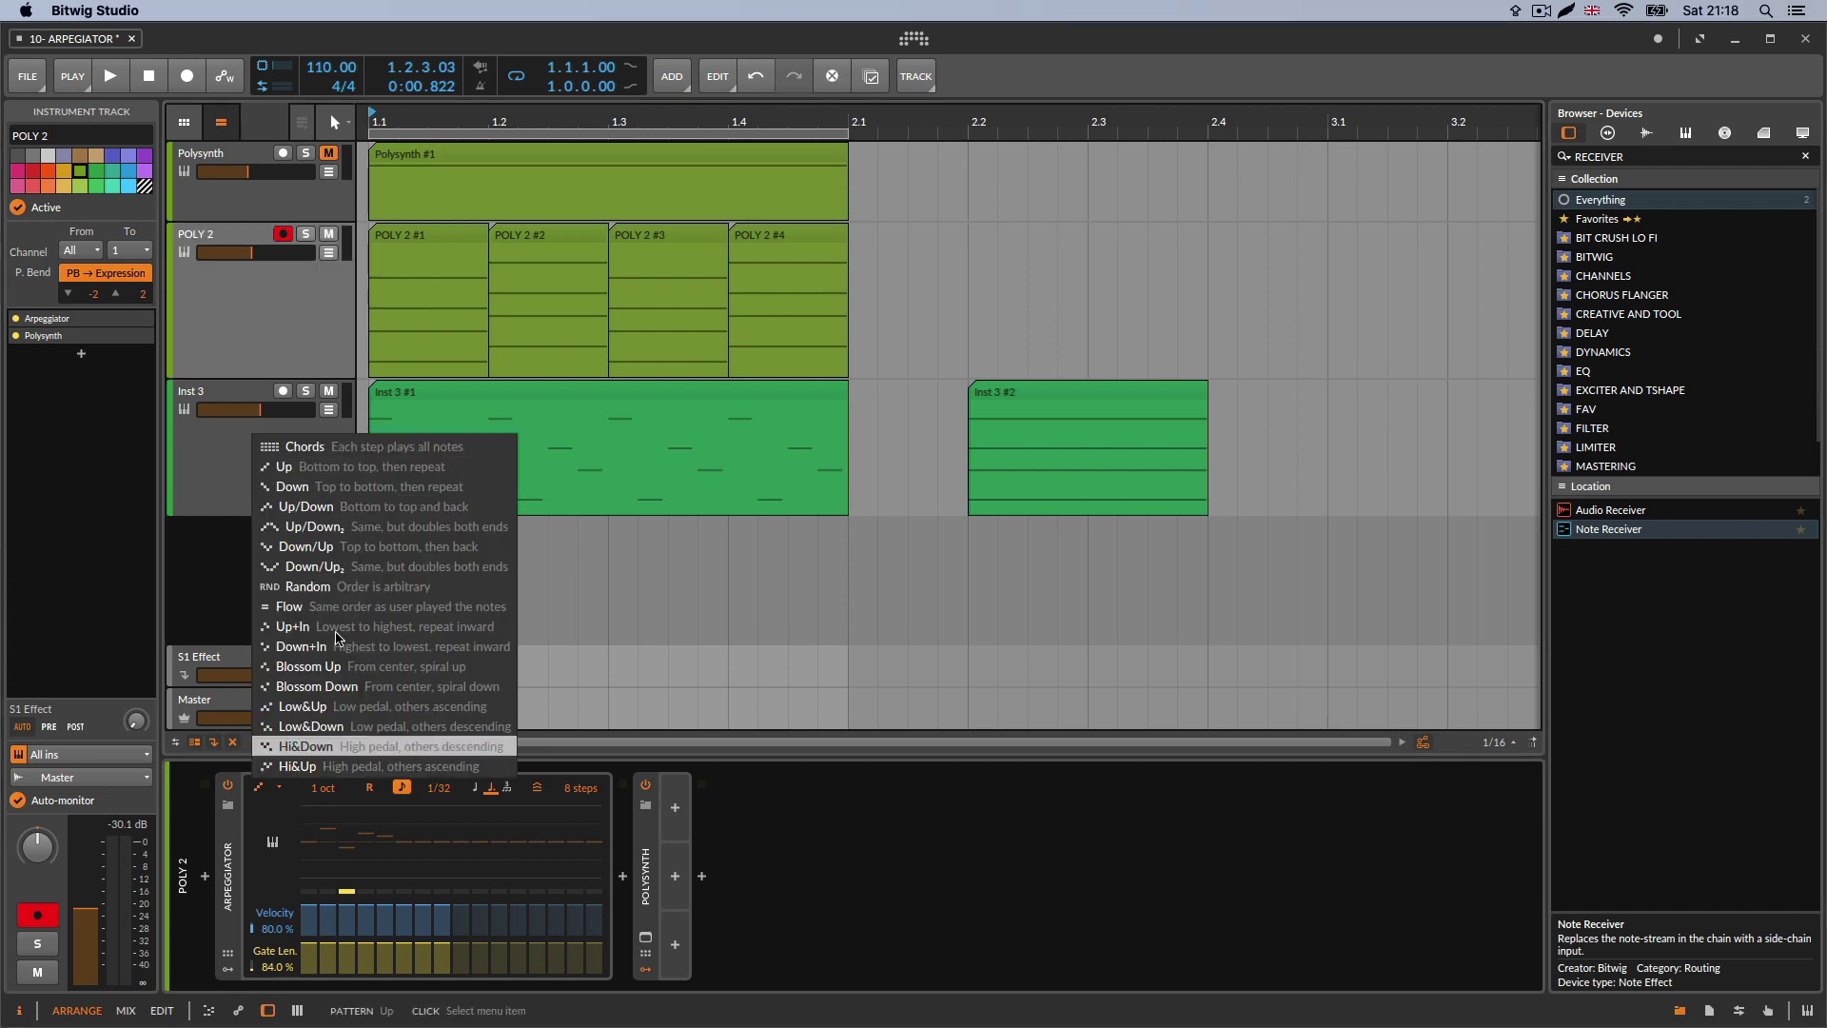
pyautogui.click(312, 843)
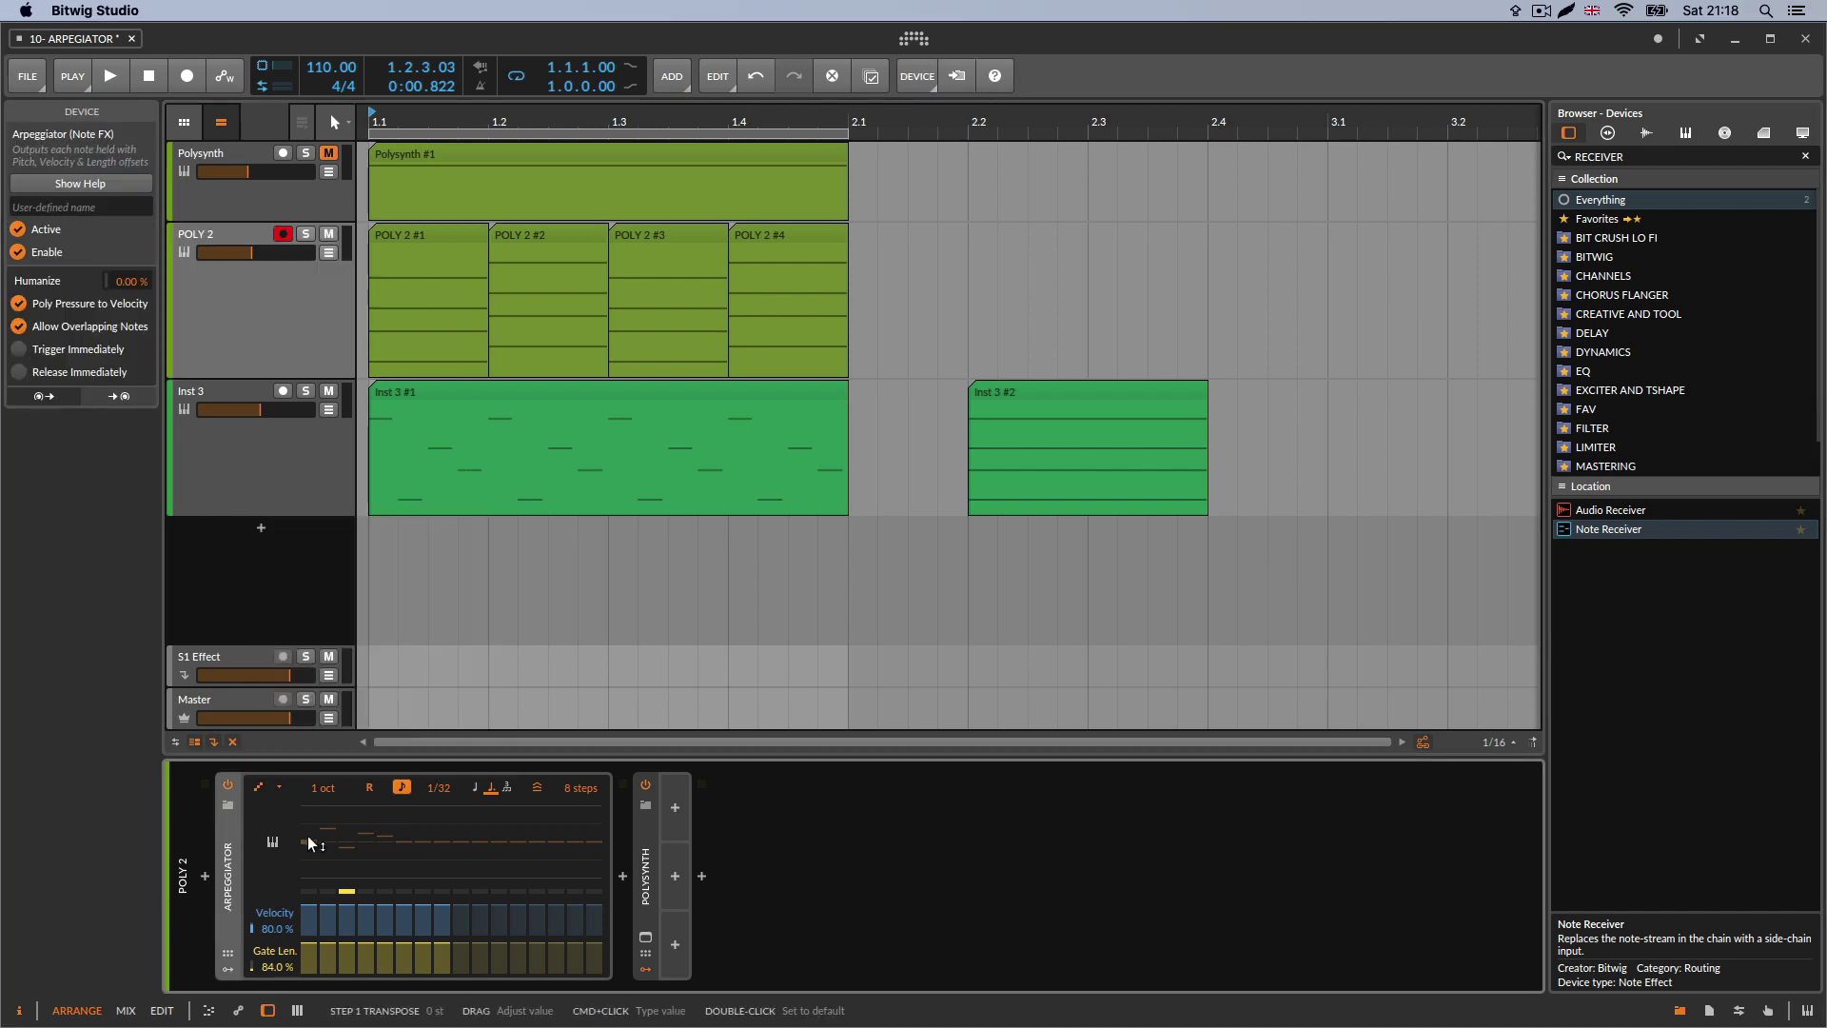